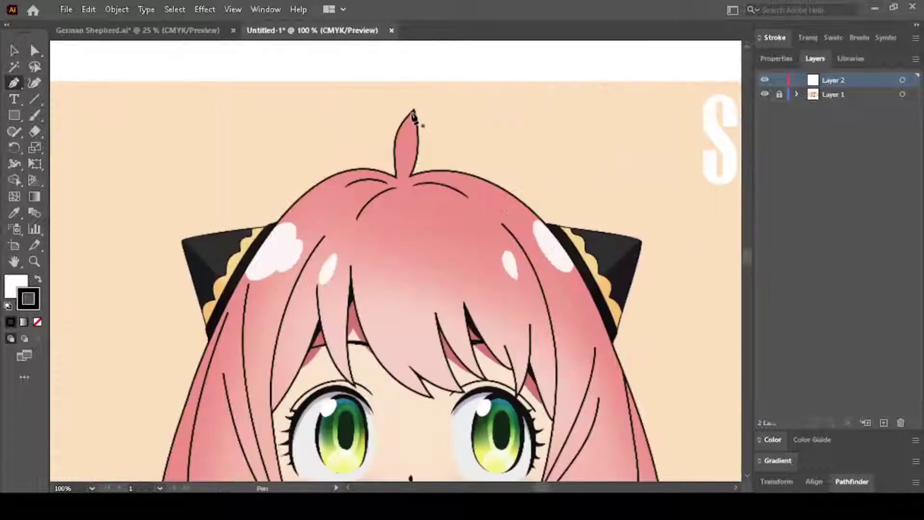
pyautogui.scroll(1, 390, 147)
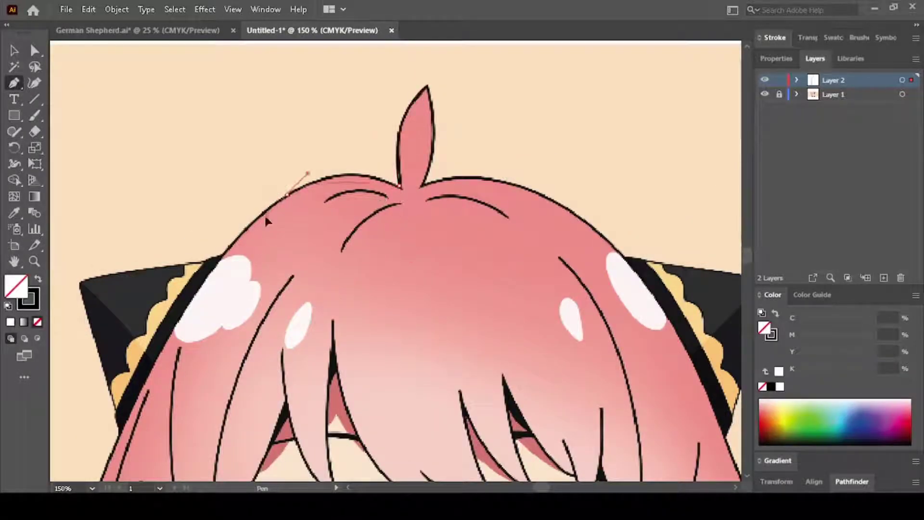
# Step: Trace the left hair edge with curved Pen anchors bending along its outline
pyautogui.scroll(-2, 231, 260)
pyautogui.scroll(2, 178, 231)
pyautogui.moveTo(172, 241); pyautogui.dragTo(134, 328)
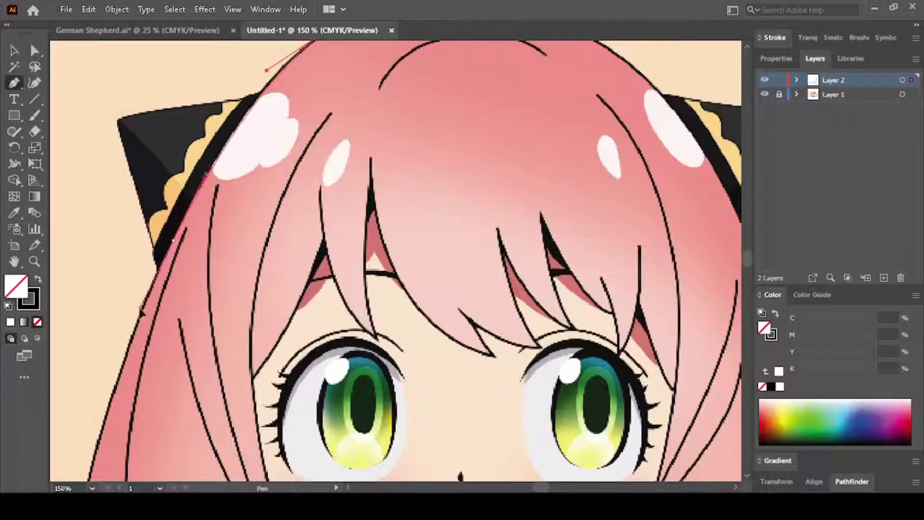
pyautogui.scroll(-2, 136, 331)
pyautogui.scroll(1, 147, 304)
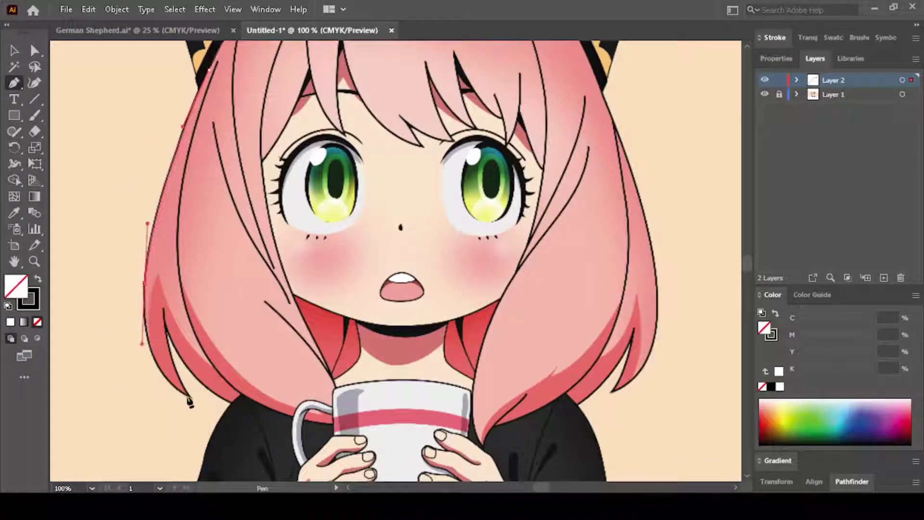
pyautogui.scroll(1, 191, 402)
pyautogui.moveTo(191, 397); pyautogui.dragTo(247, 428)
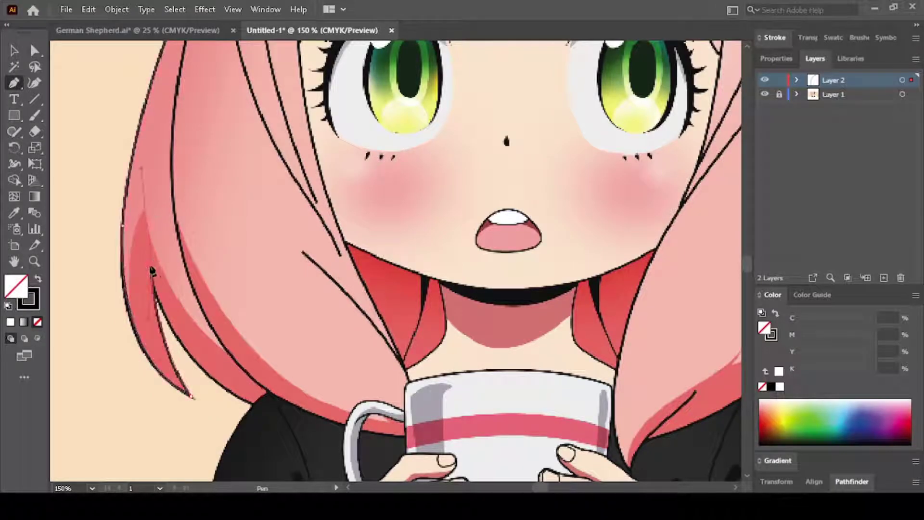
# Step: Start a new path on the inner hair strand and curve it down toward the mug
pyautogui.click(151, 263)
pyautogui.moveTo(251, 403); pyautogui.dragTo(325, 433)
pyautogui.scroll(1, 344, 445)
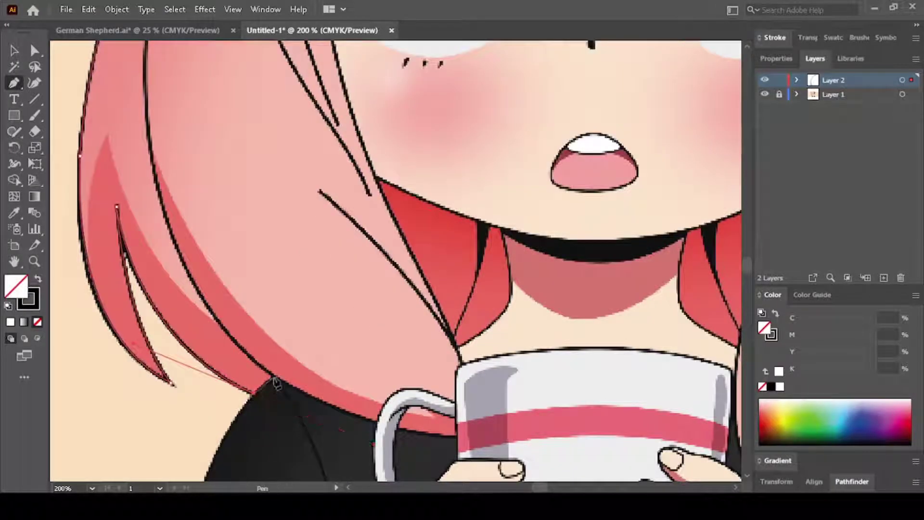
pyautogui.scroll(-1, 428, 443)
pyautogui.scroll(1, 429, 443)
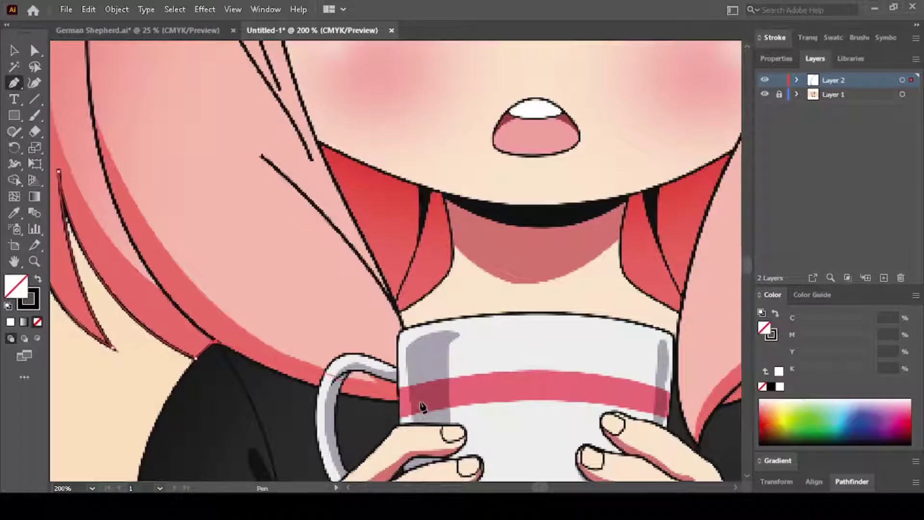
pyautogui.moveTo(369, 404); pyautogui.dragTo(421, 408)
pyautogui.scroll(-1, 387, 285)
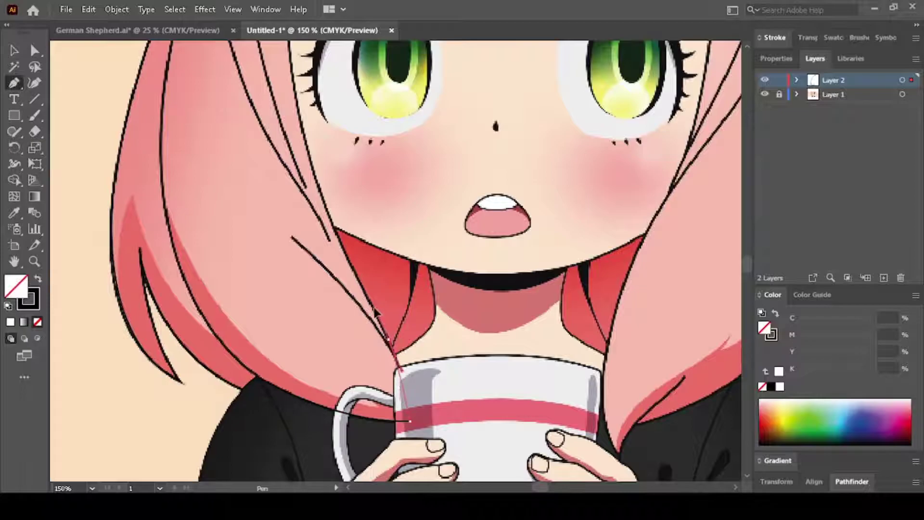
pyautogui.scroll(2, 348, 312)
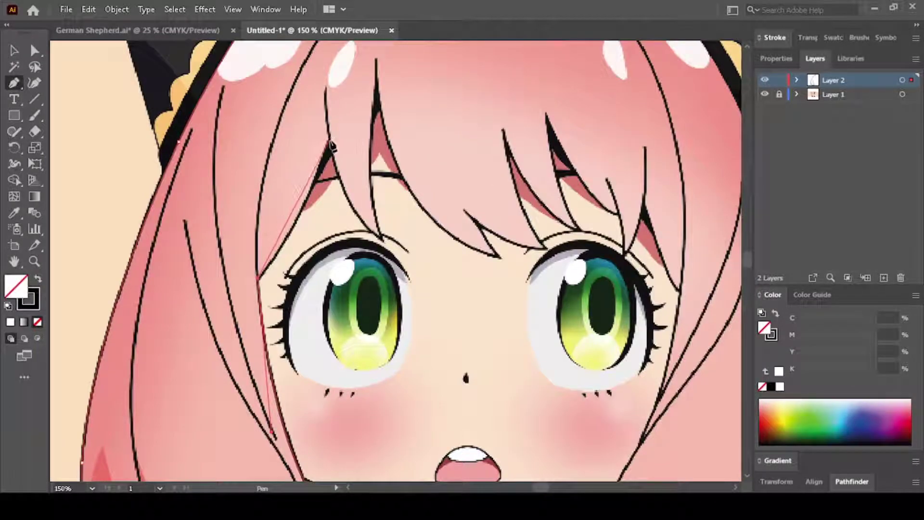
# Step: Trace the bang strand above the left eye with anchors and a curved edge segment
pyautogui.keyDown('ctrl'); pyautogui.click(349, 75); pyautogui.keyUp('ctrl')
pyautogui.click(330, 141)
pyautogui.click(352, 224)
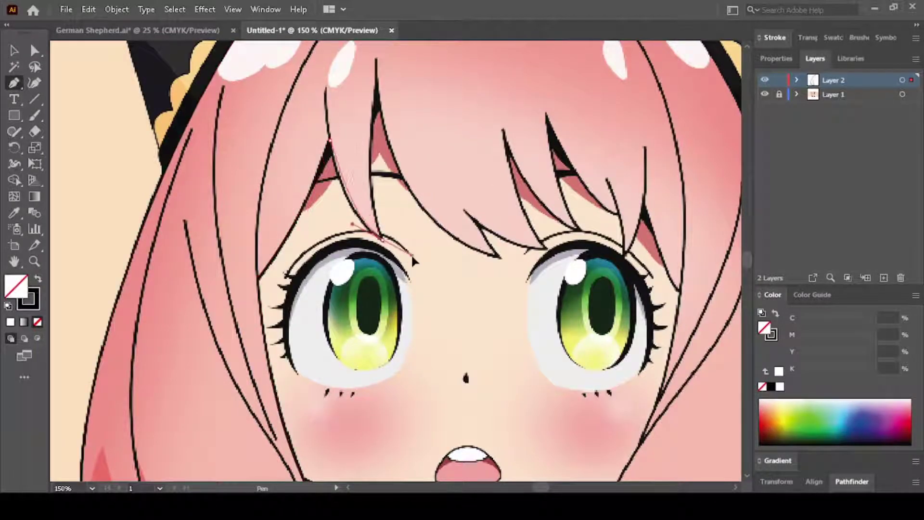
pyautogui.scroll(3, 380, 231)
pyautogui.click(377, 240)
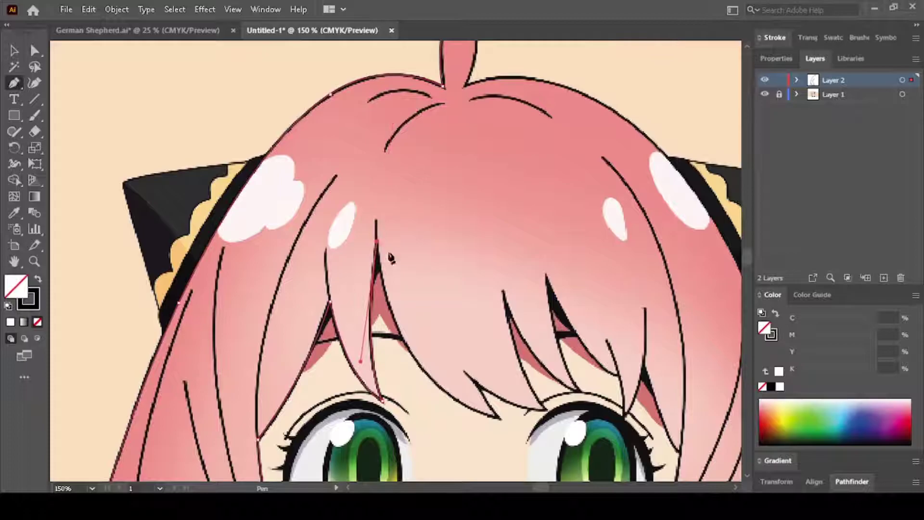
pyautogui.scroll(-2, 391, 259)
pyautogui.moveTo(460, 313); pyautogui.dragTo(546, 337)
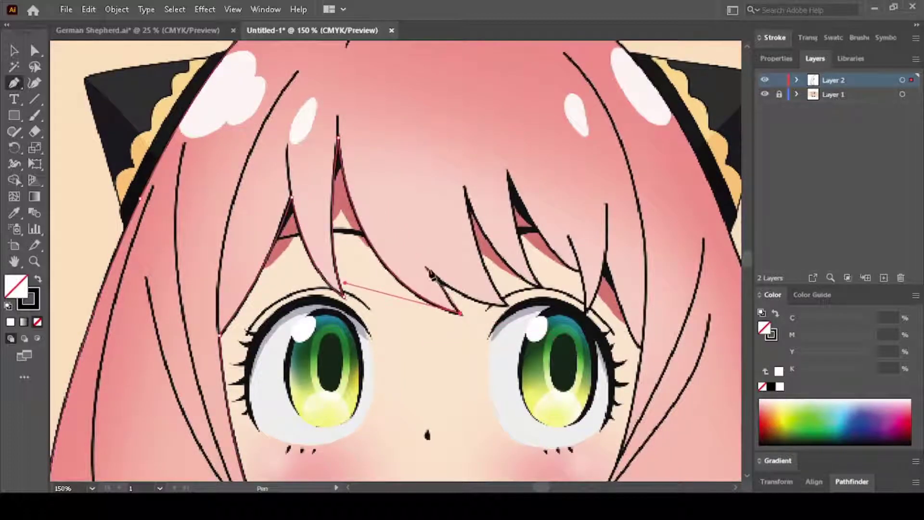
pyautogui.scroll(2, 431, 275)
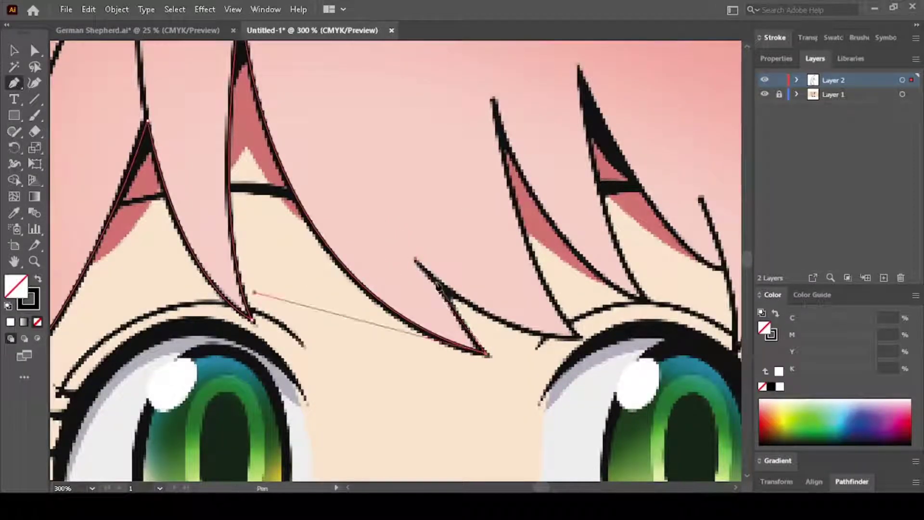
# Step: Add the bangs' zigzag corner, the eyelash meeting point and the next strand tip
pyautogui.click(433, 278)
pyautogui.click(577, 336)
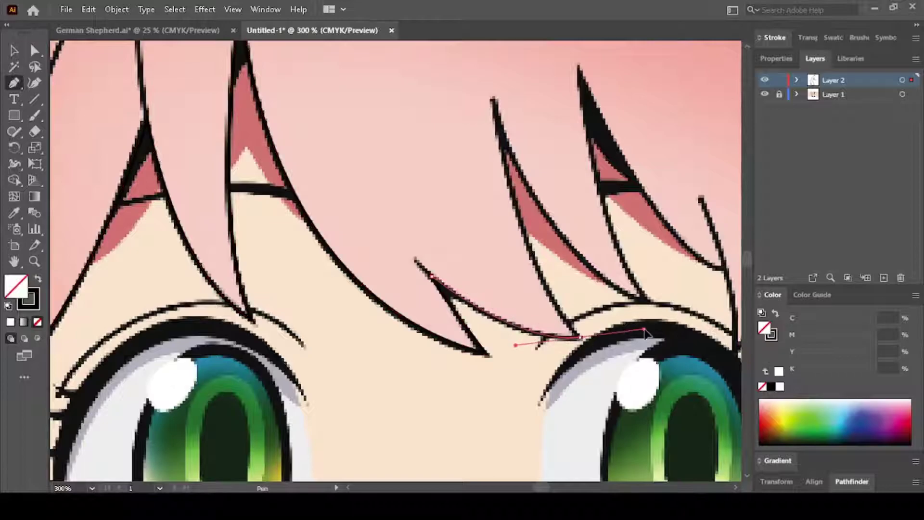
pyautogui.click(494, 103)
pyautogui.scroll(-2, 494, 102)
pyautogui.scroll(1, 500, 326)
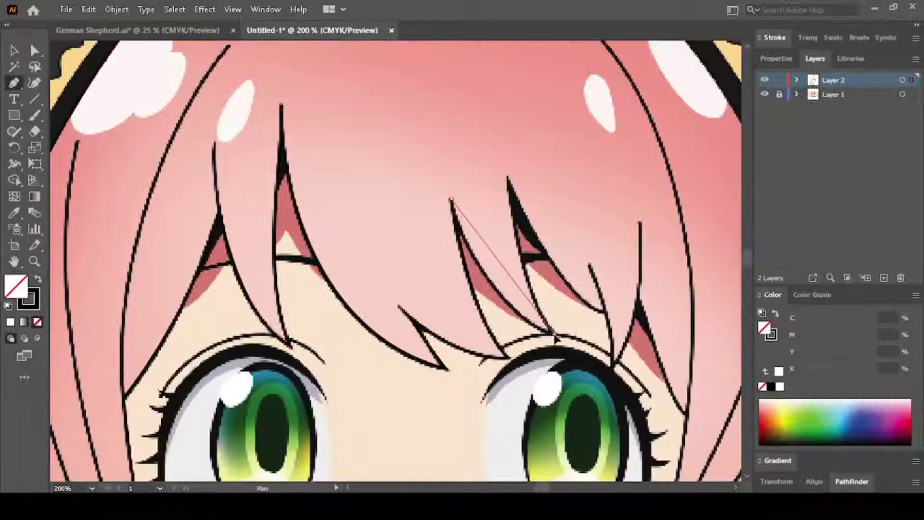
# Step: Trace the strand above the right eye from base to tip and end that path
pyautogui.click(554, 332)
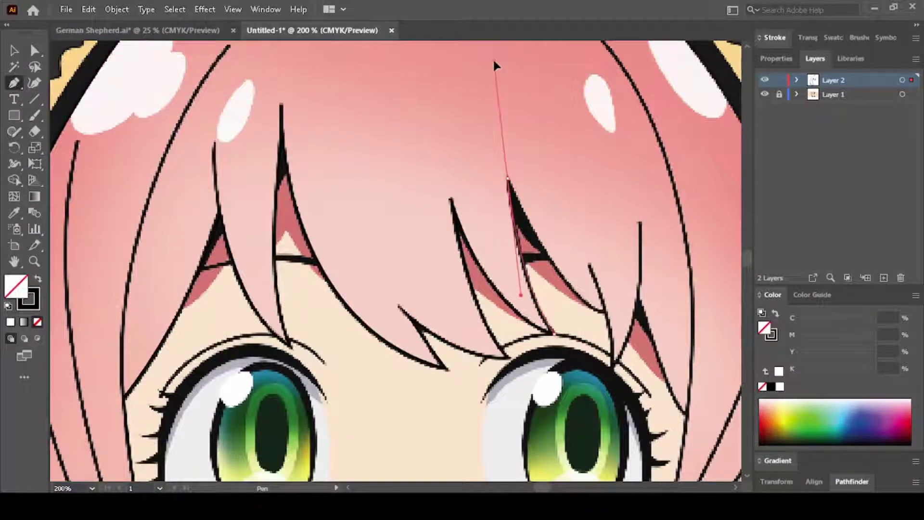
pyautogui.click(507, 178)
pyautogui.scroll(1, 601, 310)
pyautogui.moveTo(605, 304); pyautogui.dragTo(607, 311)
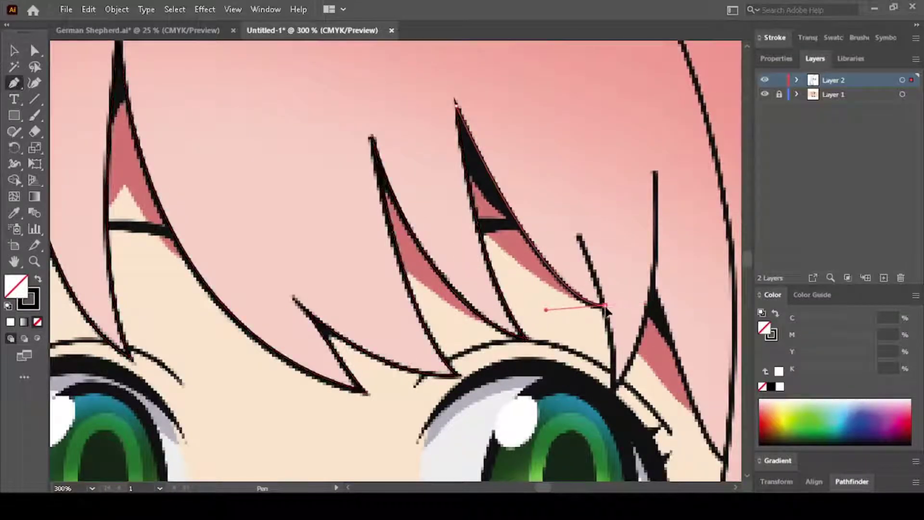
pyautogui.press('Escape')
# Step: Start a new path on the next hair strand, framing the view down toward the shoulder
pyautogui.click(612, 395)
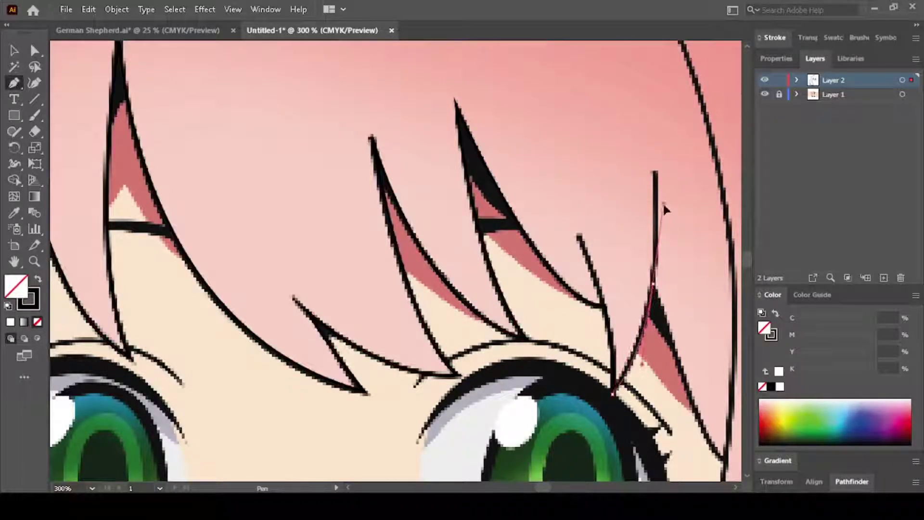
pyautogui.scroll(-3, 666, 209)
pyautogui.scroll(-1, 626, 265)
pyautogui.scroll(-2, 553, 336)
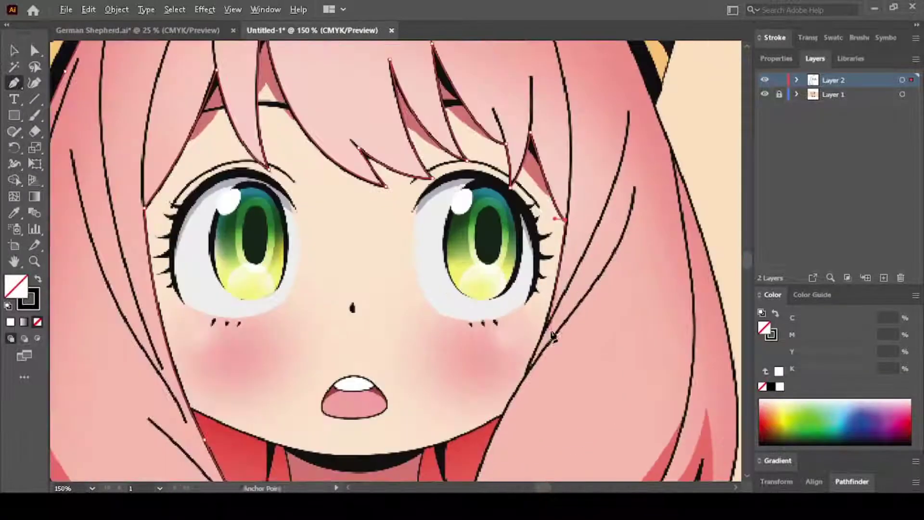
pyautogui.scroll(3, 556, 337)
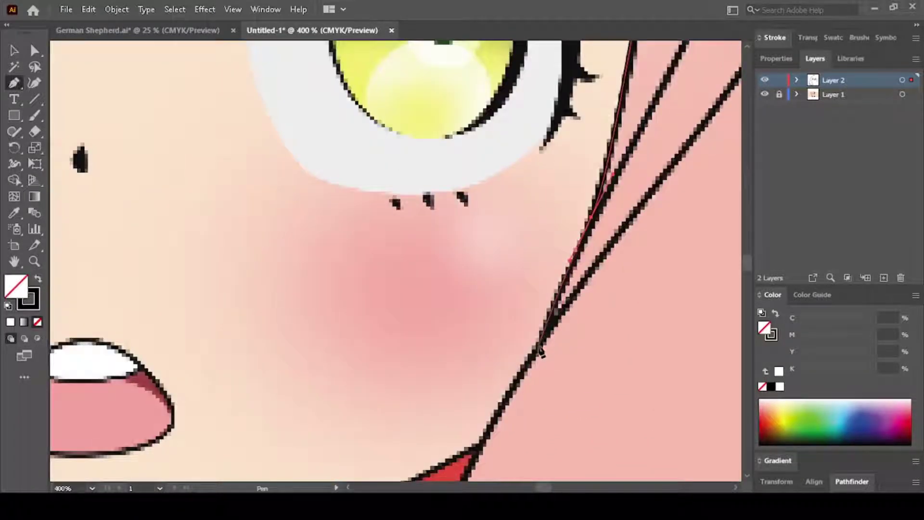
pyautogui.scroll(-2, 540, 351)
pyautogui.scroll(-1, 534, 385)
pyautogui.scroll(-2, 532, 409)
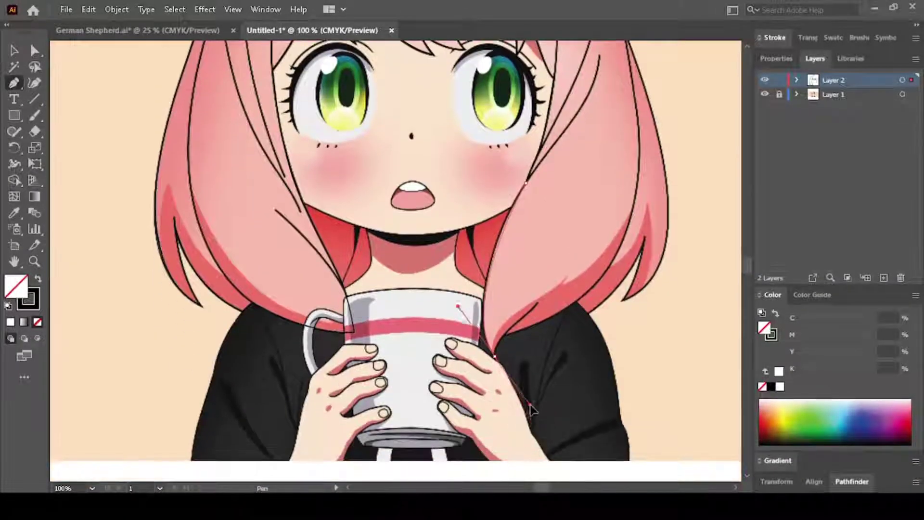
pyautogui.scroll(2, 531, 410)
pyautogui.scroll(3, 535, 308)
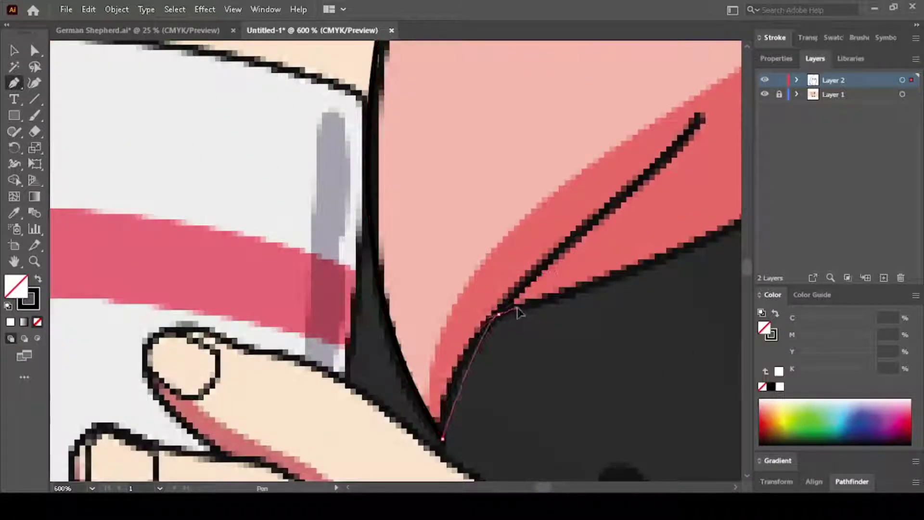
pyautogui.scroll(-3, 541, 303)
pyautogui.scroll(-1, 532, 320)
pyautogui.scroll(2, 532, 320)
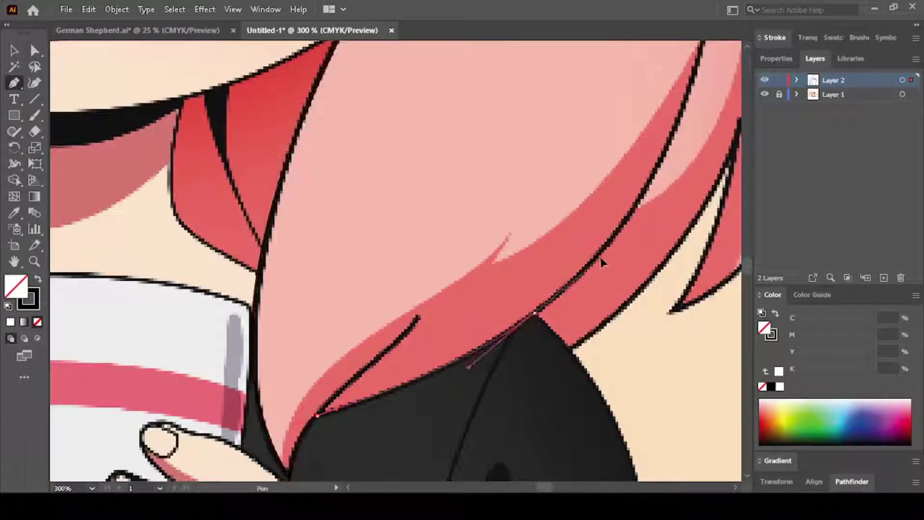
# Step: Anchor the path from the shoulder along the lower hair and up the right hair edge
pyautogui.click(534, 314)
pyautogui.click(573, 355)
pyautogui.scroll(-2, 572, 355)
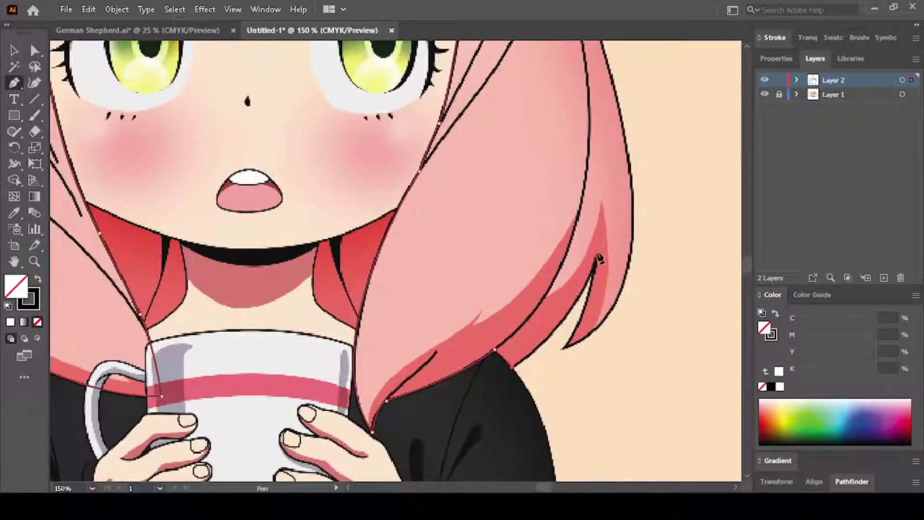
pyautogui.click(597, 252)
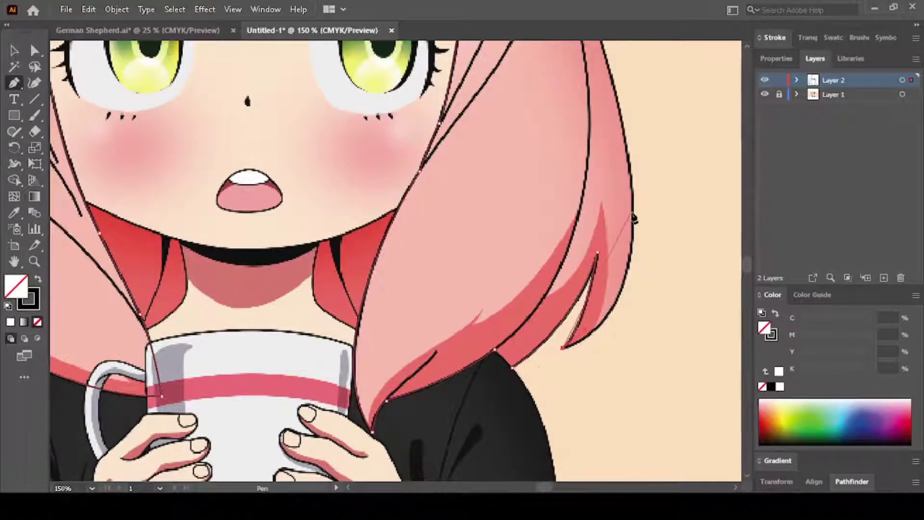
pyautogui.click(633, 218)
pyautogui.click(628, 94)
pyautogui.scroll(-1, 628, 95)
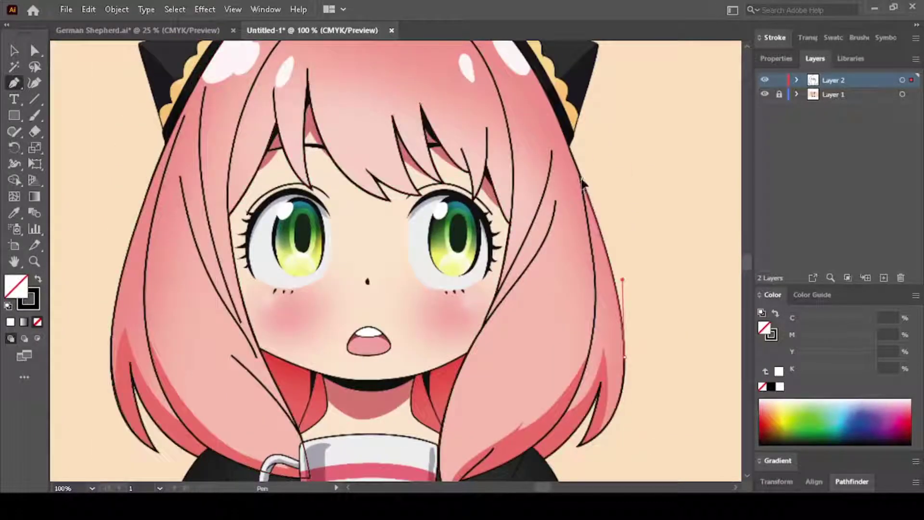
pyautogui.click(583, 183)
pyautogui.scroll(3, 485, 159)
# Step: Curve the outline from the hair tuft's base up to its tip
pyautogui.scroll(2, 442, 124)
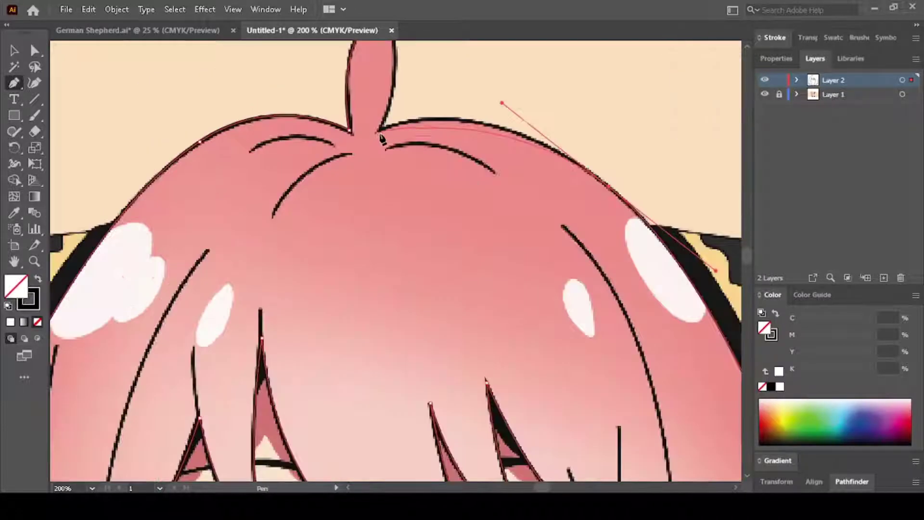
pyautogui.moveTo(376, 131); pyautogui.dragTo(413, 114)
pyautogui.scroll(4, 413, 114)
pyautogui.moveTo(398, 186); pyautogui.dragTo(377, 87)
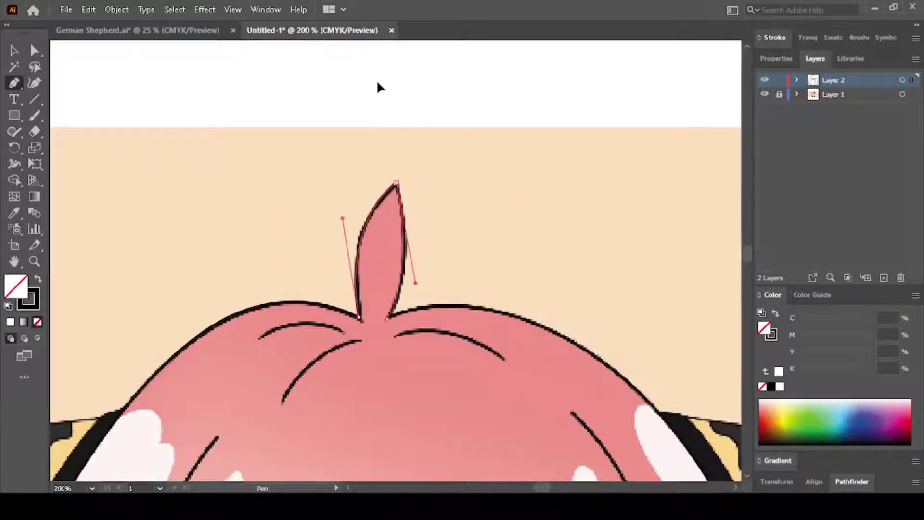
pyautogui.scroll(-4, 378, 87)
pyautogui.scroll(2, 478, 200)
pyautogui.scroll(2, 478, 200)
# Step: Place the left ear's base, tip and edge corner anchors, closing at its upper corner
pyautogui.click(419, 113)
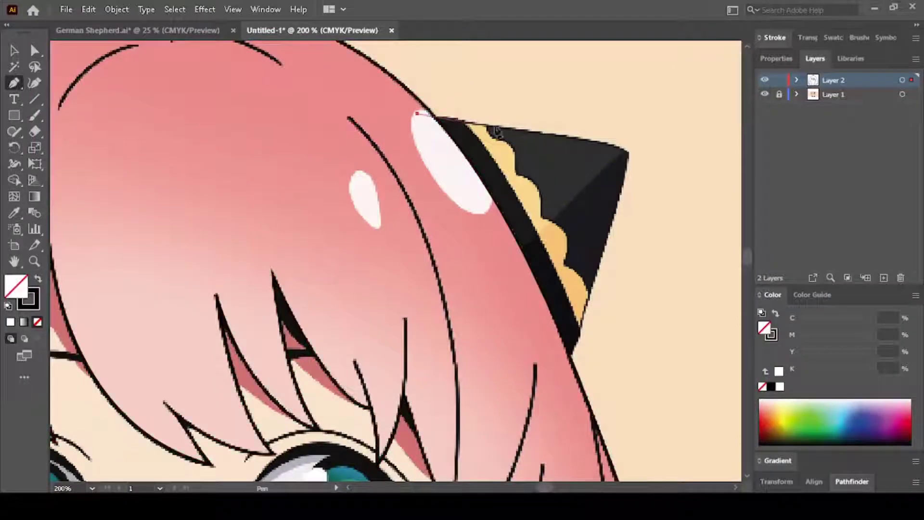
pyautogui.scroll(1, 418, 113)
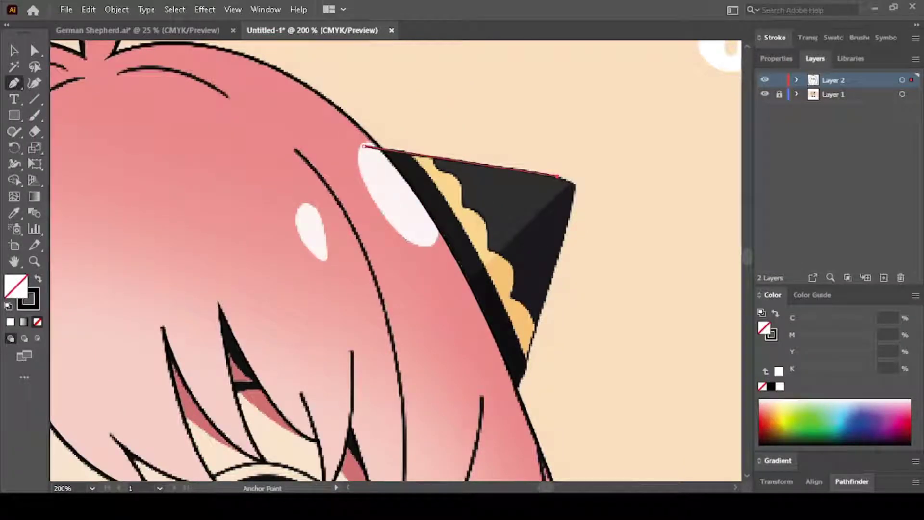
pyautogui.click(557, 176)
pyautogui.scroll(1, 573, 193)
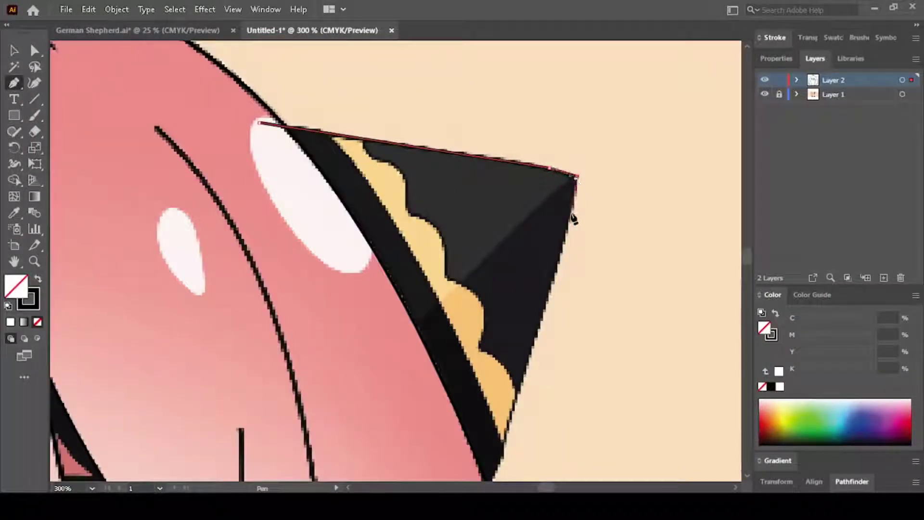
pyautogui.scroll(-1, 573, 219)
pyautogui.click(481, 332)
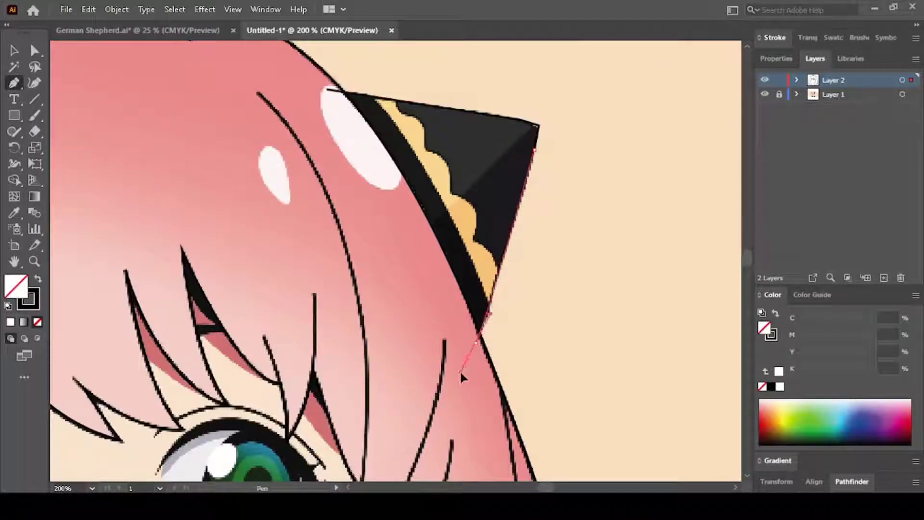
pyautogui.click(331, 92)
# Step: Add a curved point along the left ear's edge and close the left ear outline
pyautogui.scroll(-2, 330, 92)
pyautogui.scroll(-1, 337, 144)
pyautogui.scroll(2, 414, 181)
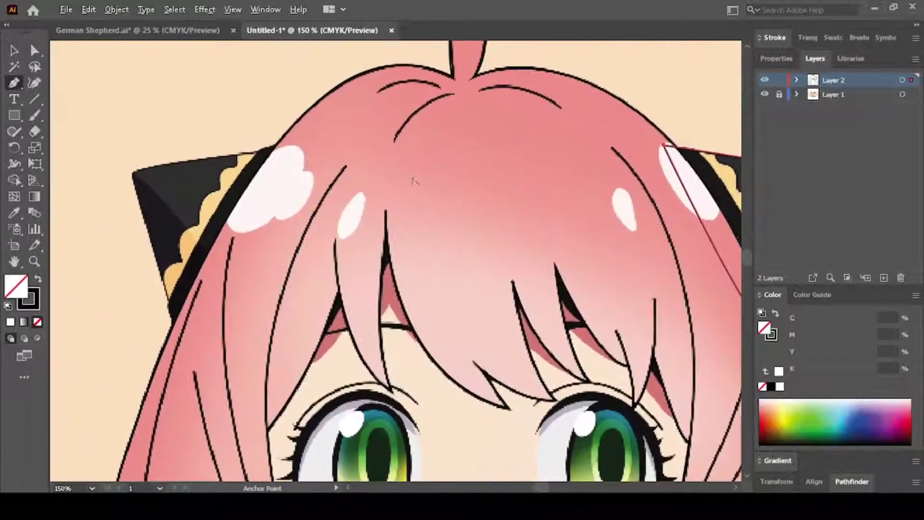
pyautogui.scroll(1, 414, 181)
pyautogui.scroll(1, 289, 177)
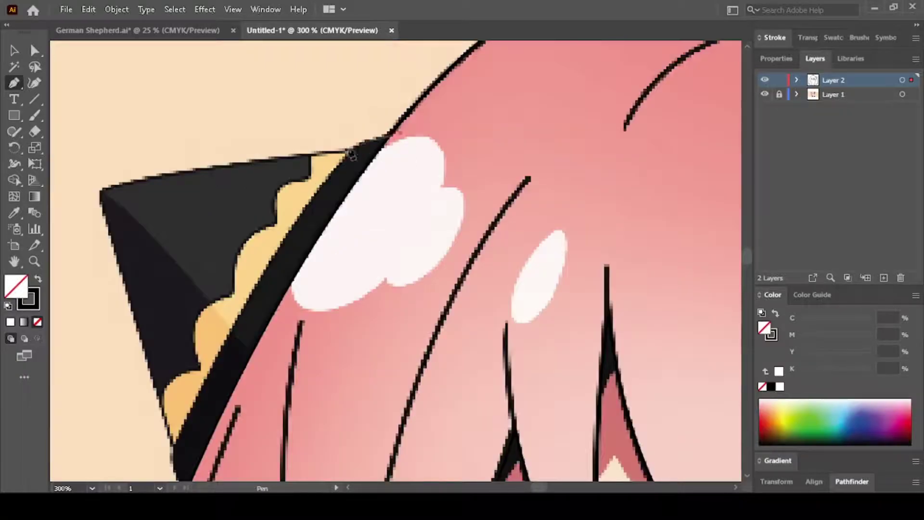
pyautogui.hscroll(2, 309, 210)
pyautogui.scroll(-2, 289, 241)
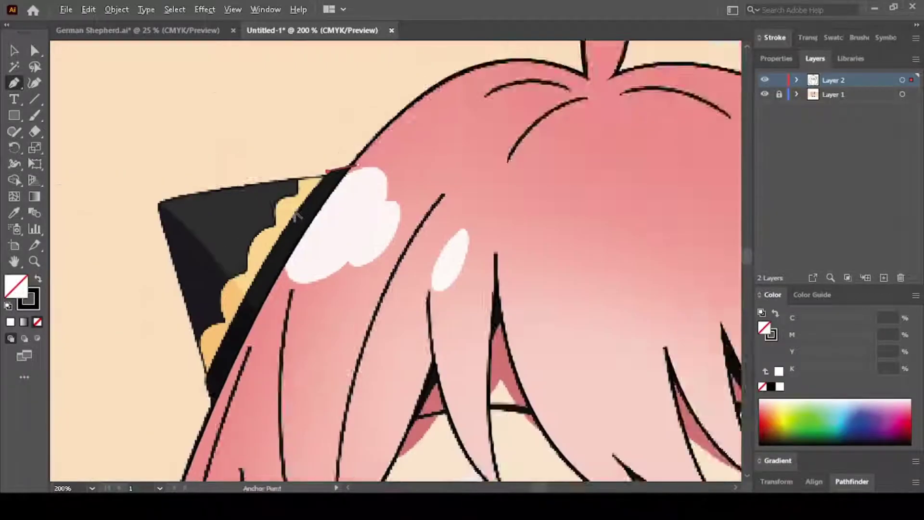
pyautogui.scroll(1, 241, 241)
pyautogui.moveTo(248, 276); pyautogui.dragTo(206, 377)
pyautogui.scroll(2, 231, 337)
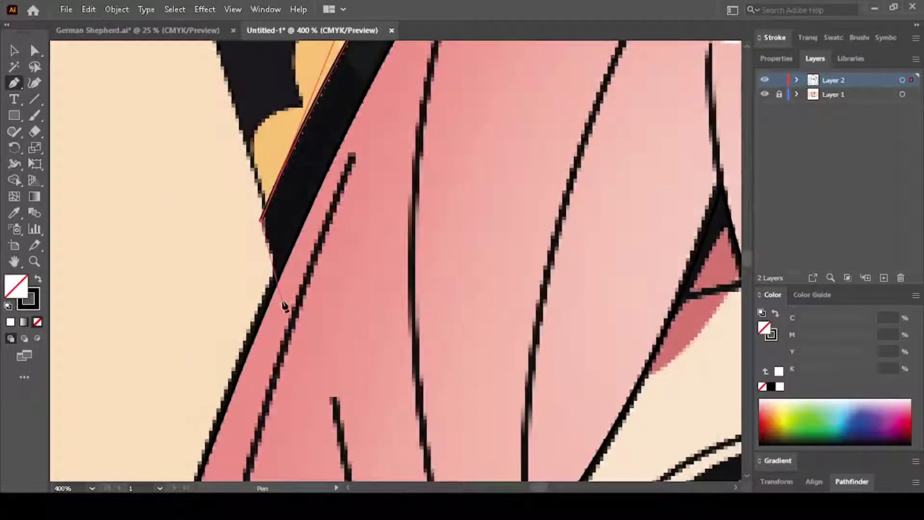
pyautogui.scroll(-2, 285, 305)
pyautogui.scroll(2, 252, 392)
pyautogui.scroll(-2, 252, 393)
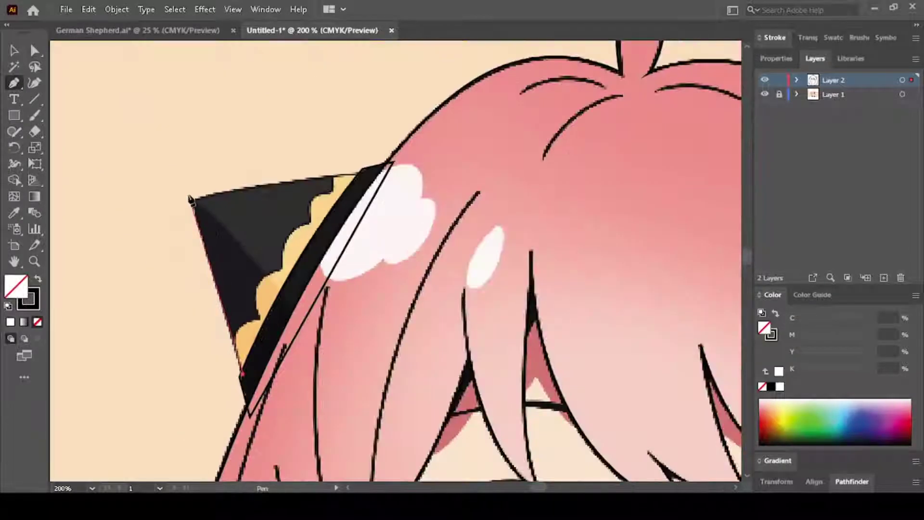
pyautogui.click(366, 179)
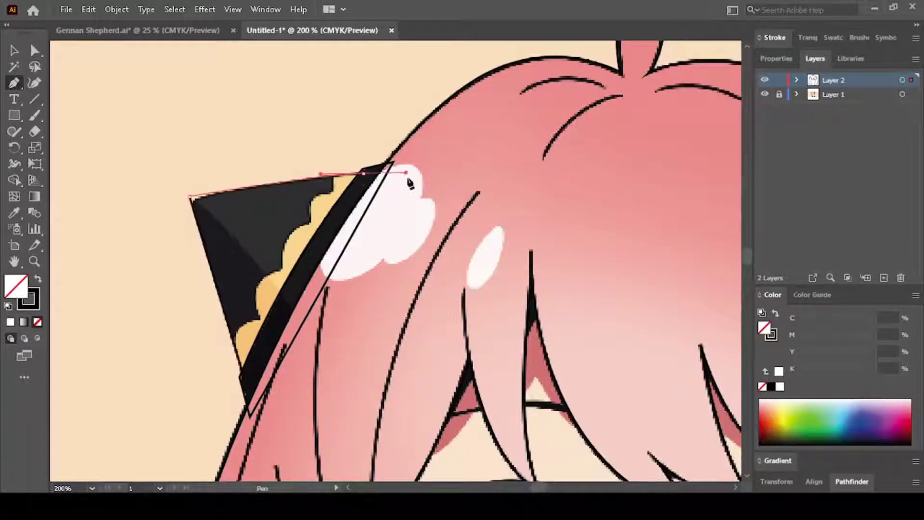
# Step: Start the right ear outline along its top edge and curve it down the side
pyautogui.scroll(-3, 473, 263)
pyautogui.scroll(4, 472, 262)
pyautogui.scroll(-3, 473, 262)
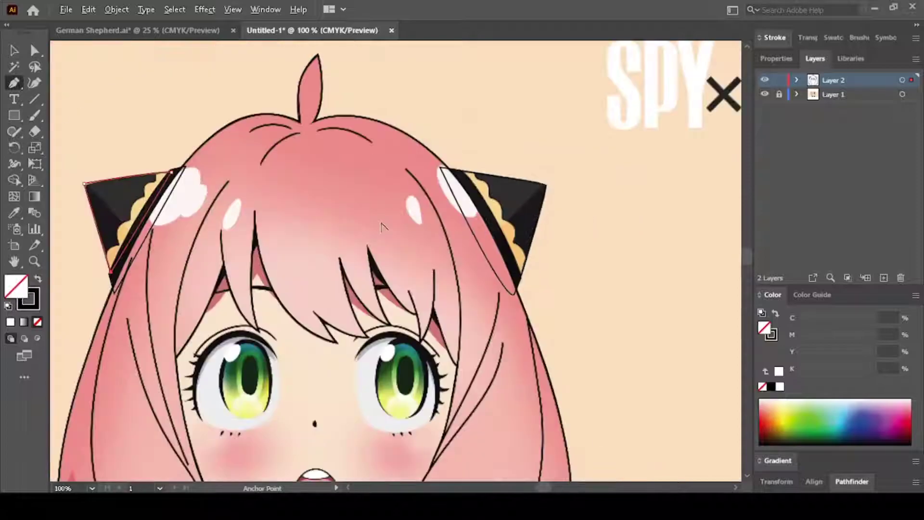
pyautogui.scroll(4, 526, 172)
pyautogui.scroll(1, 476, 118)
pyautogui.scroll(1, 477, 120)
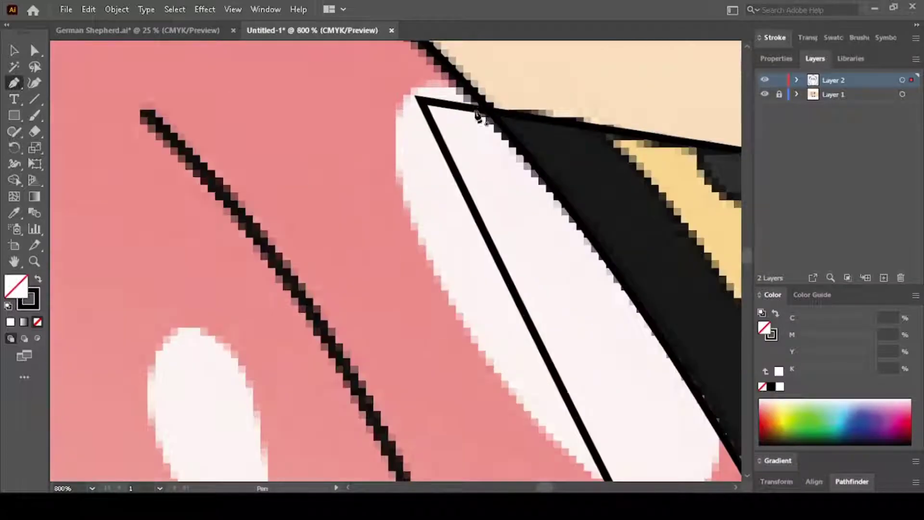
pyautogui.scroll(1, 478, 121)
pyautogui.click(469, 106)
pyautogui.click(566, 120)
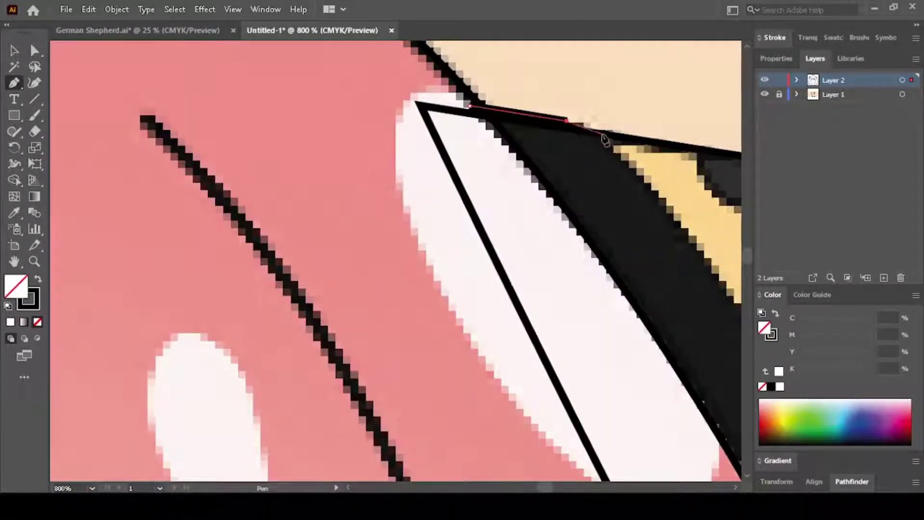
pyautogui.moveTo(615, 145); pyautogui.dragTo(633, 166)
# Step: Place a curved point at the right ear's lower end and close its outline
pyautogui.scroll(-2, 627, 169)
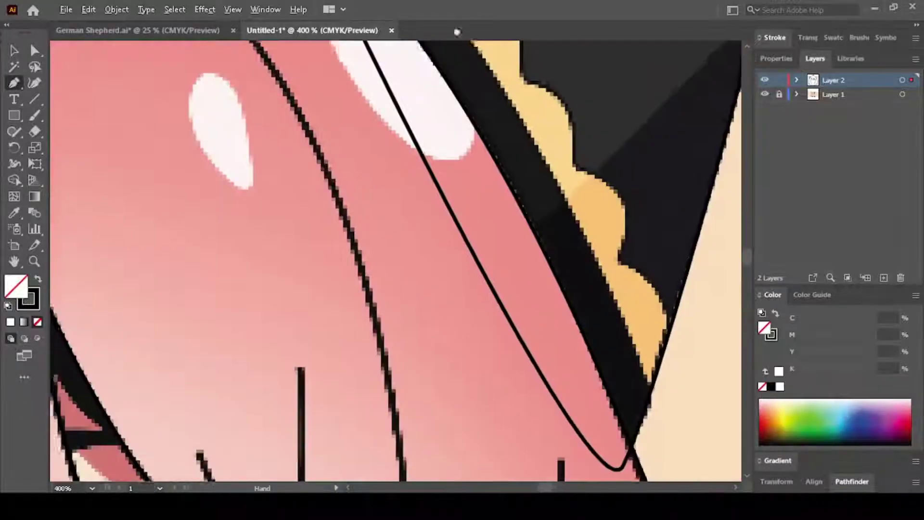
pyautogui.scroll(-2, 581, 284)
pyautogui.moveTo(580, 284); pyautogui.dragTo(599, 363)
pyautogui.scroll(2, 580, 298)
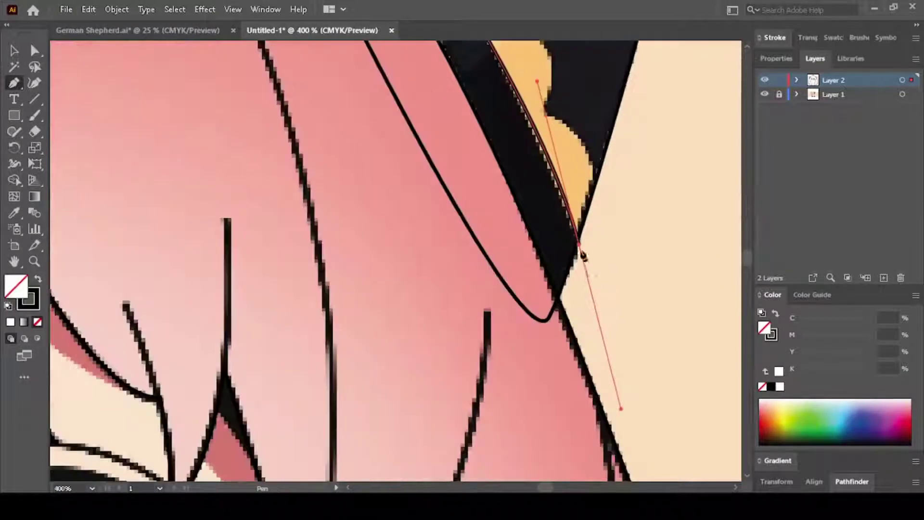
pyautogui.click(553, 318)
pyautogui.scroll(-2, 553, 318)
# Step: Add anchor points down the black shirt's left edge
pyautogui.scroll(-3, 481, 289)
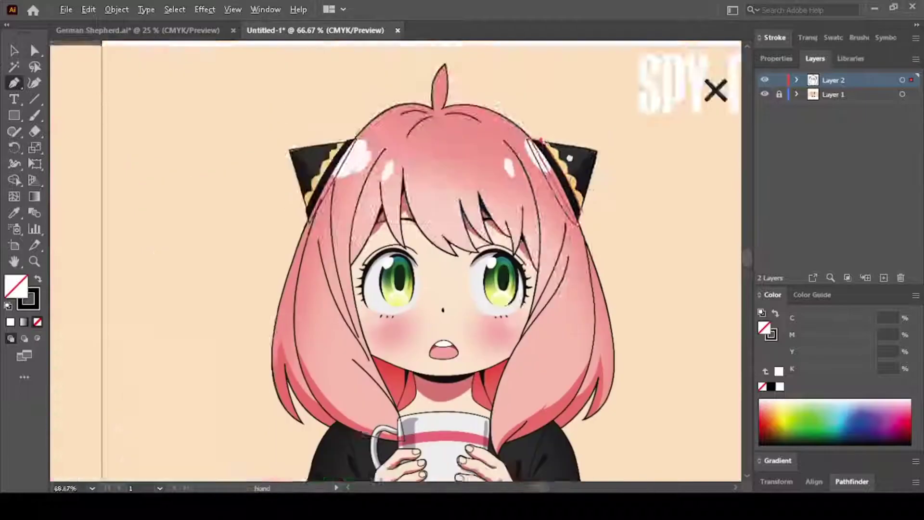
pyautogui.scroll(2, 481, 361)
pyautogui.scroll(1, 366, 258)
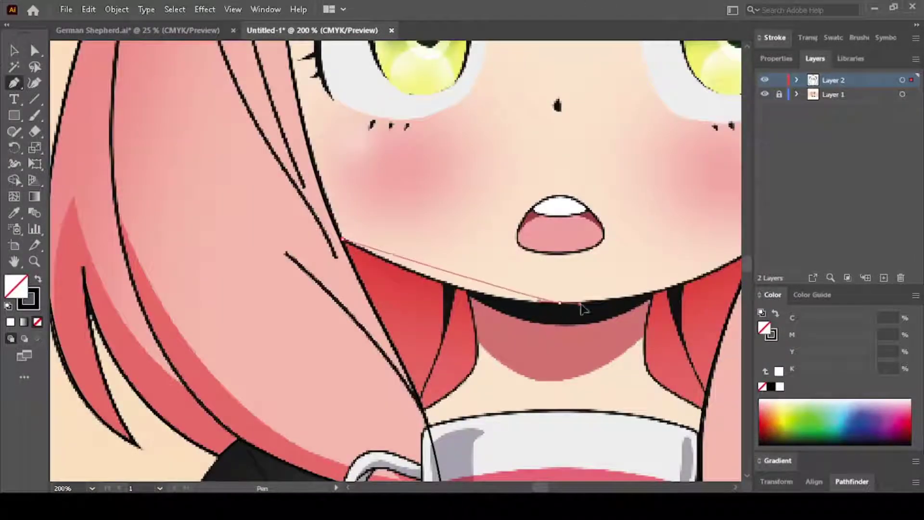
pyautogui.scroll(2, 525, 331)
pyautogui.hscroll(5, 525, 332)
pyautogui.scroll(-3, 547, 313)
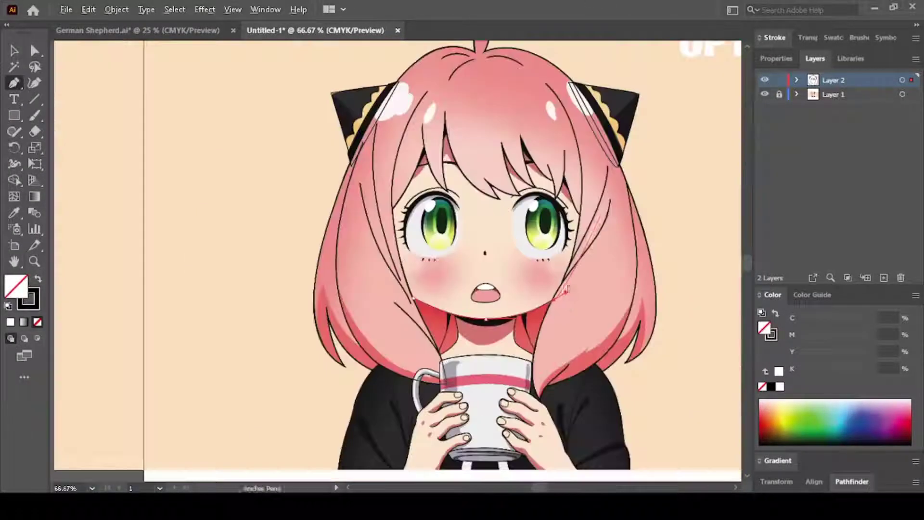
pyautogui.scroll(-1, 404, 306)
pyautogui.scroll(4, 414, 375)
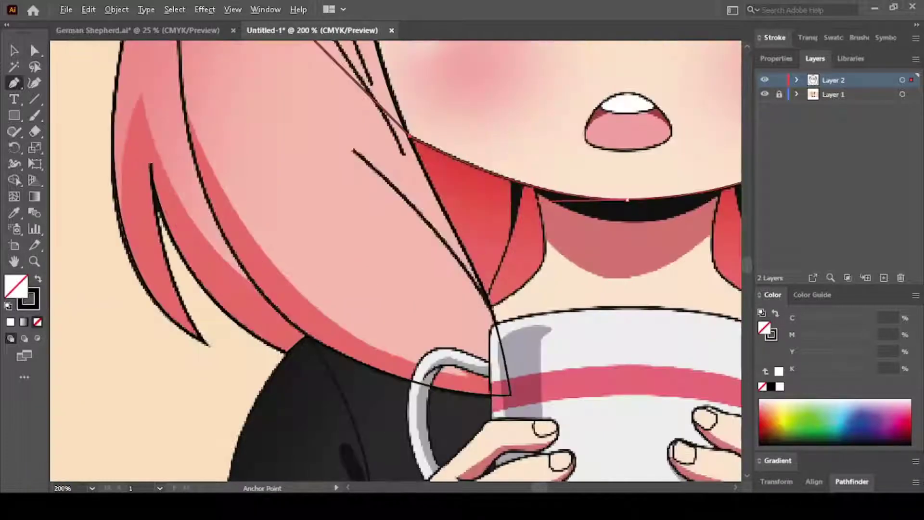
pyautogui.scroll(-3, 337, 224)
pyautogui.scroll(2, 298, 238)
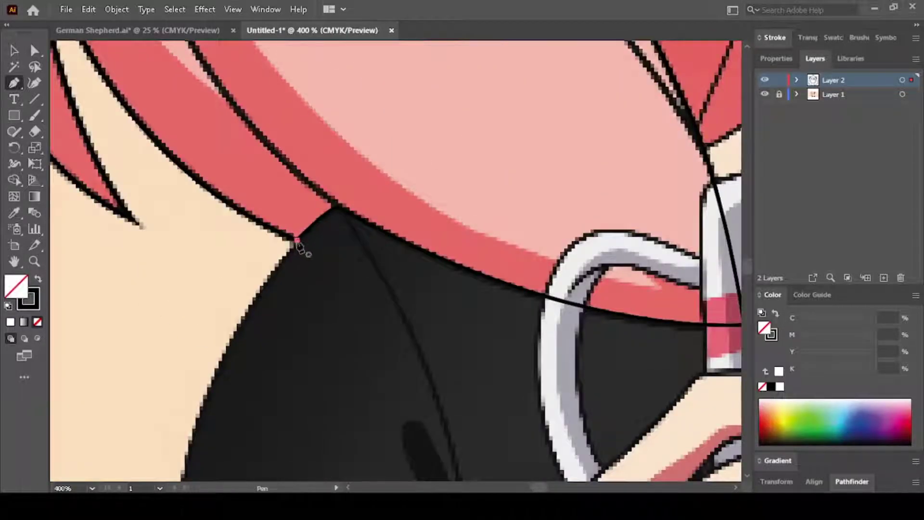
pyautogui.scroll(-3, 297, 244)
pyautogui.scroll(2, 255, 351)
pyautogui.click(270, 317)
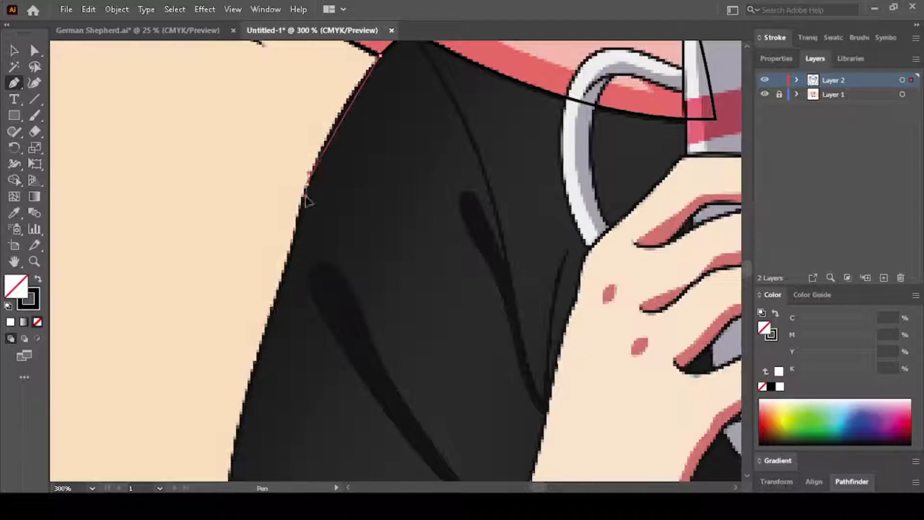
pyautogui.click(263, 349)
# Step: Anchor the outline on the shirt's right edge and curve it upward
pyautogui.scroll(-2, 254, 388)
pyautogui.scroll(1, 236, 357)
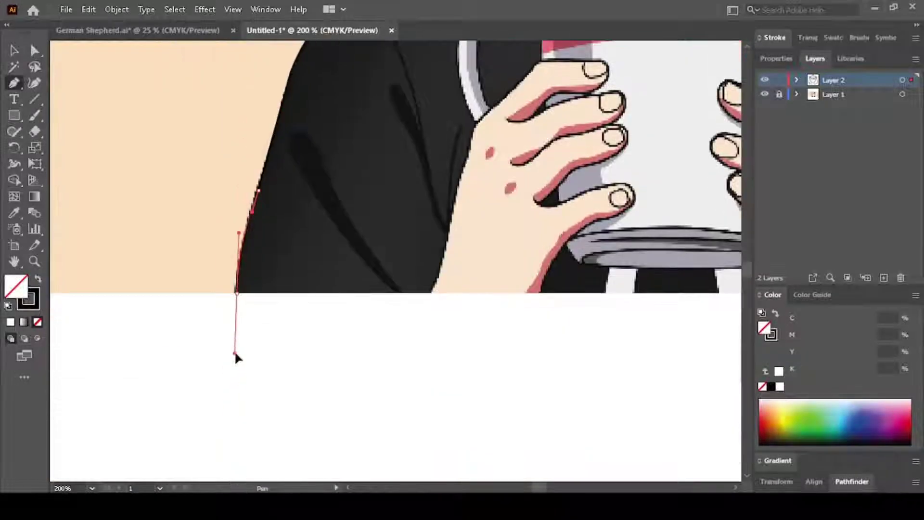
pyautogui.scroll(-2, 286, 297)
pyautogui.scroll(-1, 530, 318)
pyautogui.scroll(3, 656, 333)
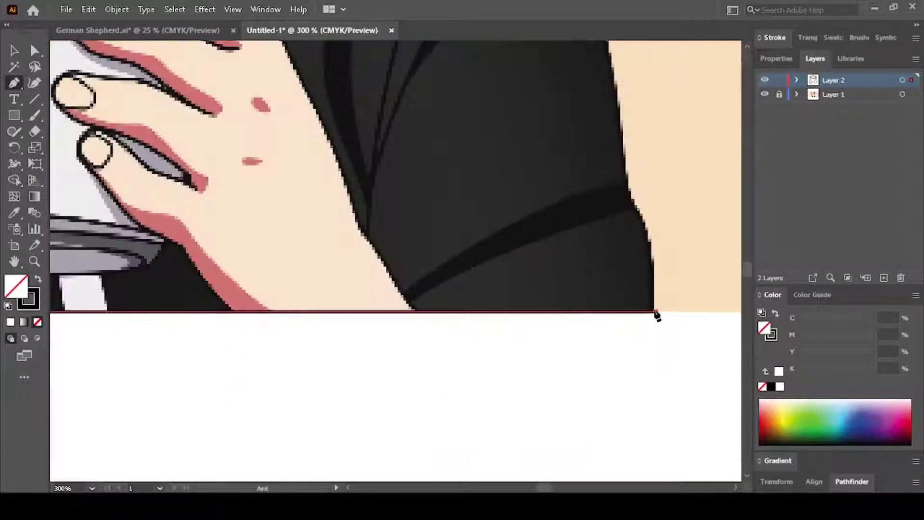
pyautogui.click(626, 197)
pyautogui.scroll(-1, 602, 204)
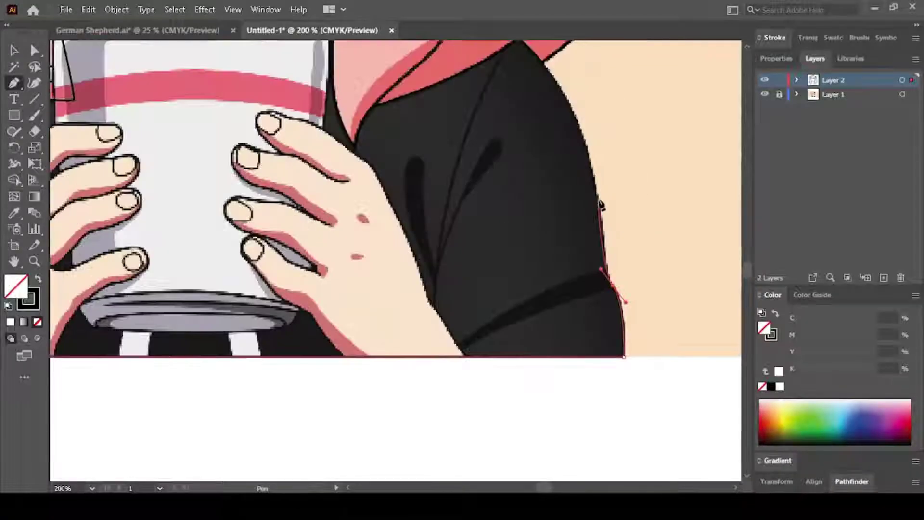
pyautogui.scroll(2, 597, 185)
pyautogui.moveTo(506, 144); pyautogui.dragTo(442, 99)
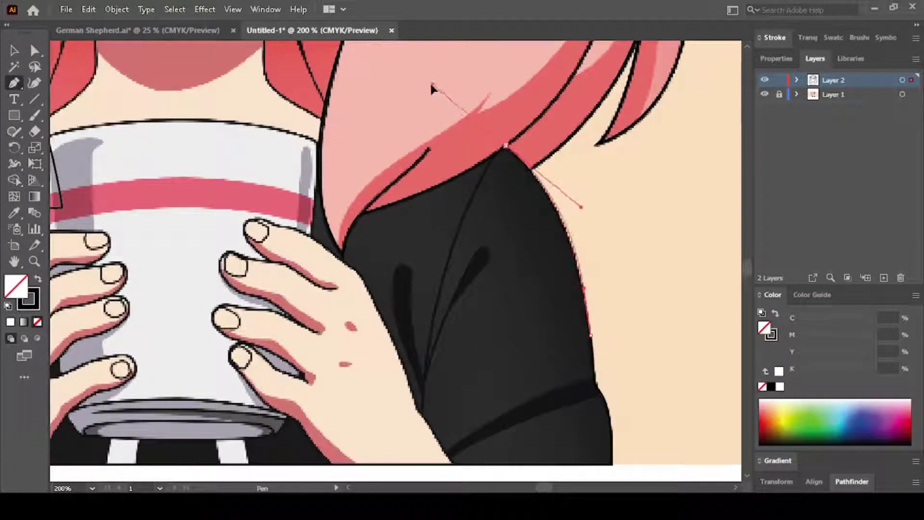
# Step: Finish the shirt path with a curved point at the chin and neck junction
pyautogui.scroll(-3, 433, 144)
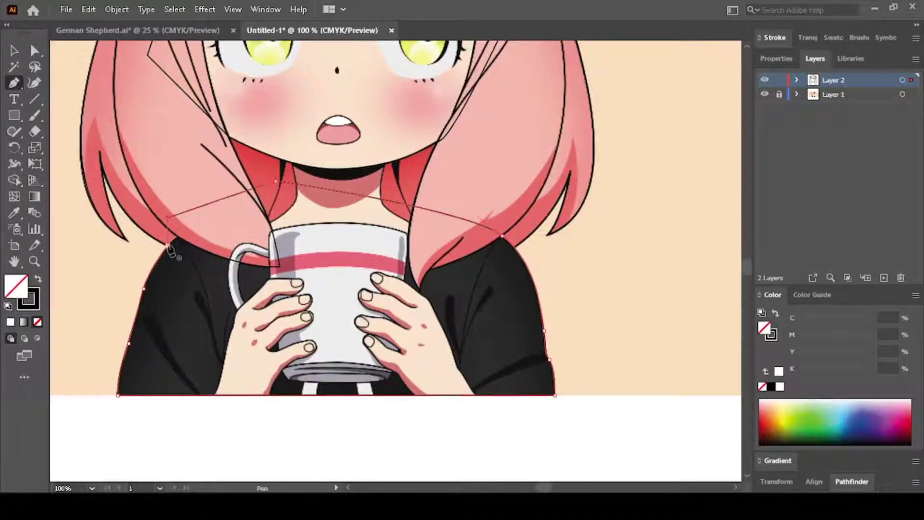
pyautogui.scroll(2, 280, 169)
pyautogui.scroll(1, 281, 169)
pyautogui.scroll(1, 280, 169)
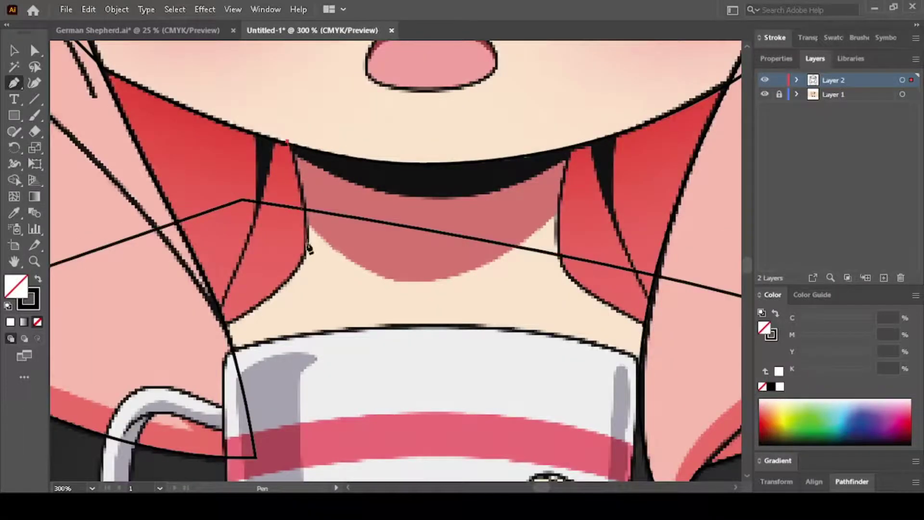
pyautogui.scroll(-2, 168, 349)
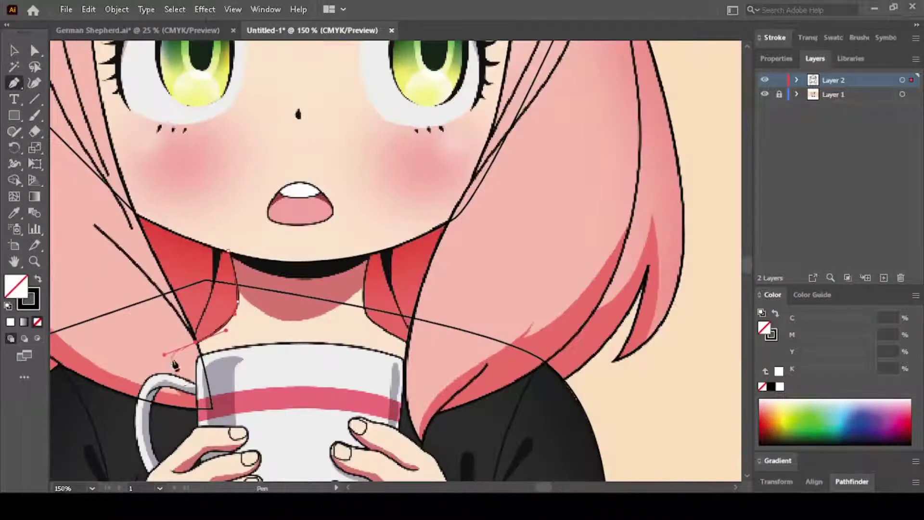
pyautogui.scroll(2, 406, 332)
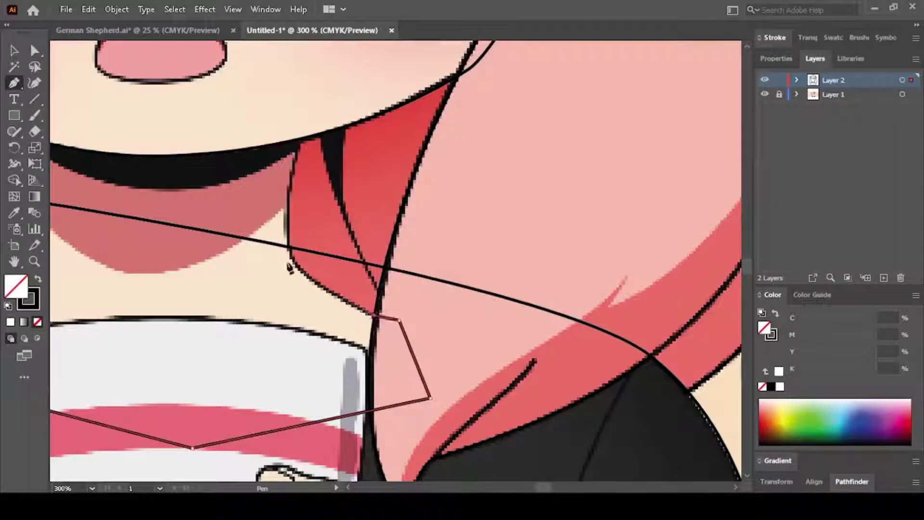
pyautogui.scroll(1, 289, 268)
pyautogui.moveTo(298, 102); pyautogui.dragTo(318, 58)
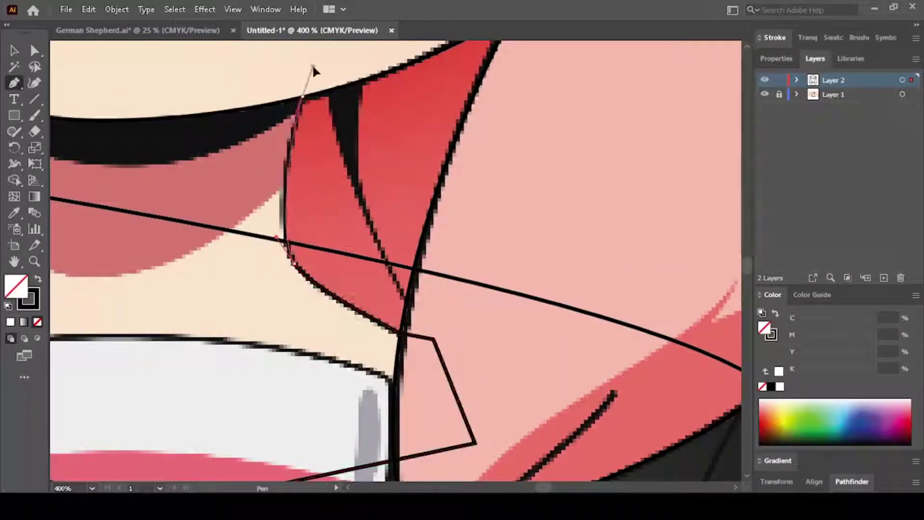
pyautogui.scroll(-2, 332, 245)
pyautogui.scroll(-1, 118, 182)
pyautogui.scroll(-2, 193, 183)
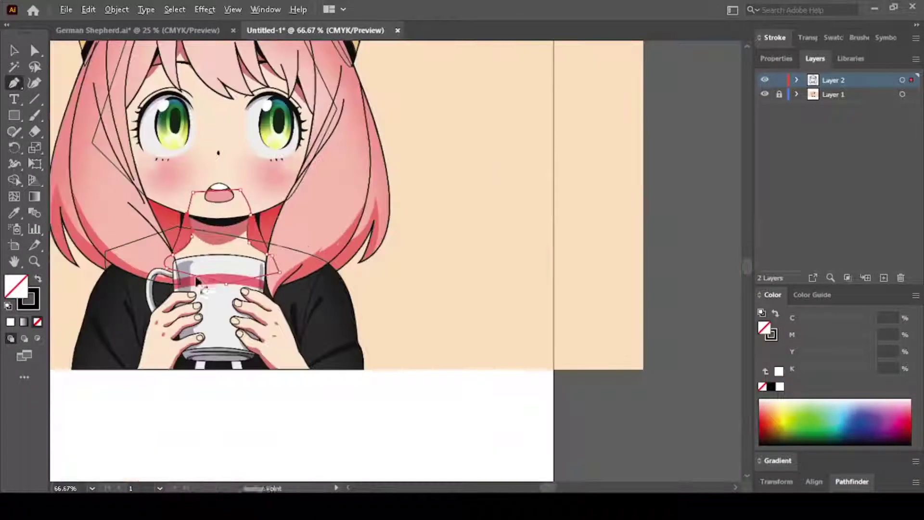
pyautogui.scroll(1, 281, 183)
# Step: With Shape Builder, delete the stray mouth region and merge the neck, mug and shirt regions
pyautogui.moveTo(282, 183); pyautogui.dragTo(215, 248)
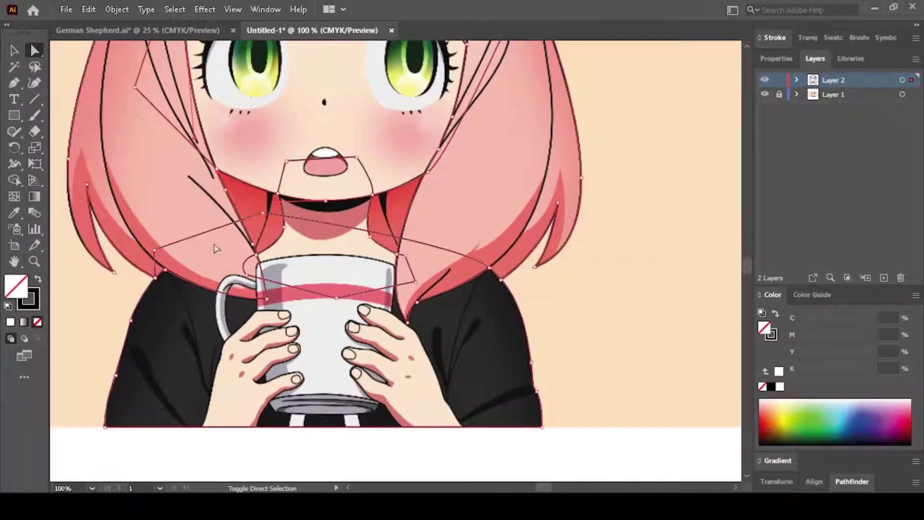
pyautogui.hotkey('shift', 'm')
pyautogui.keyDown('alt'); pyautogui.click(309, 181); pyautogui.keyUp('alt')
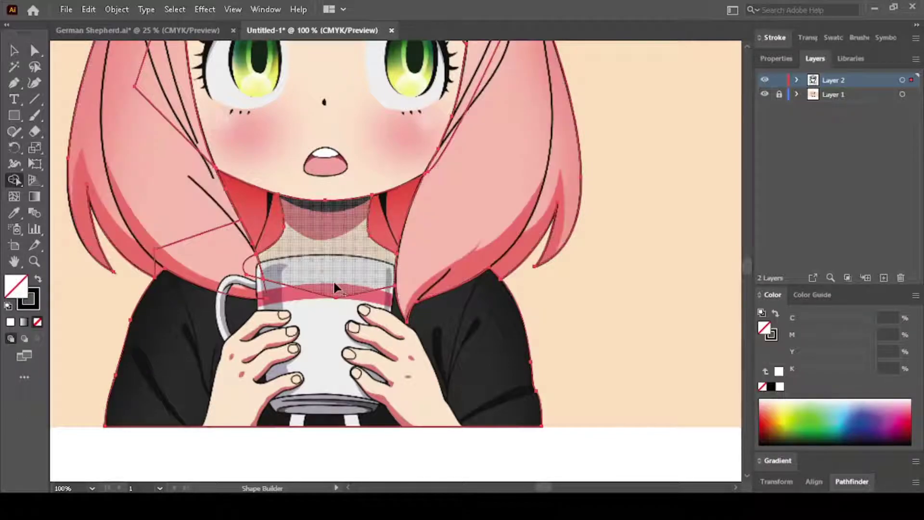
pyautogui.moveTo(334, 282); pyautogui.dragTo(337, 322)
pyautogui.hotkey('ctrl', '-')
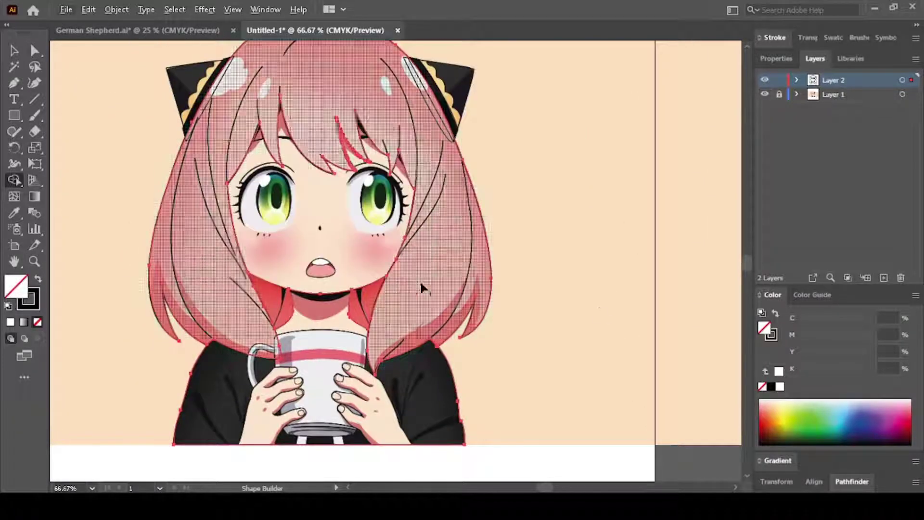
# Step: Zoom in on the mug rim with the Pen tool ready
pyautogui.press('a')
pyautogui.hotkey('ctrl', '=')
pyautogui.hotkey('ctrl', '=')
pyautogui.press('p')
pyautogui.hotkey('ctrl', '=')
pyautogui.hotkey('ctrl', '=')
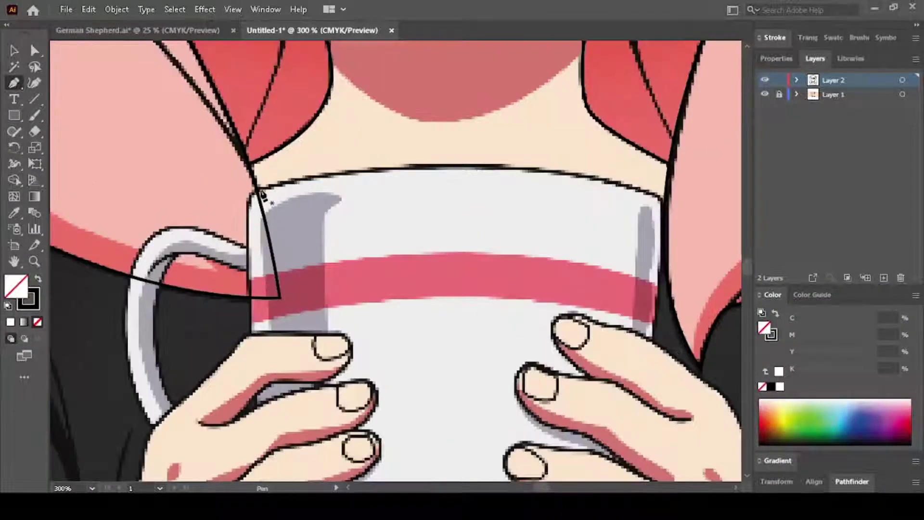
# Step: Outline the mug's top rim and right side with pen anchors
pyautogui.click(257, 189)
pyautogui.hscroll(5, 628, 189)
pyautogui.moveTo(437, 197); pyautogui.dragTo(613, 262)
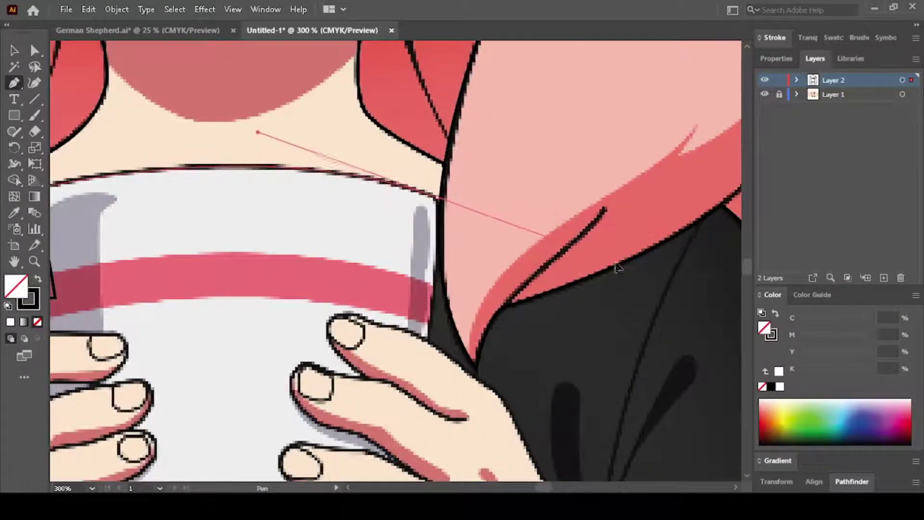
pyautogui.click(437, 197)
pyautogui.hotkey('ctrl', '-')
pyautogui.hotkey('ctrl', '-')
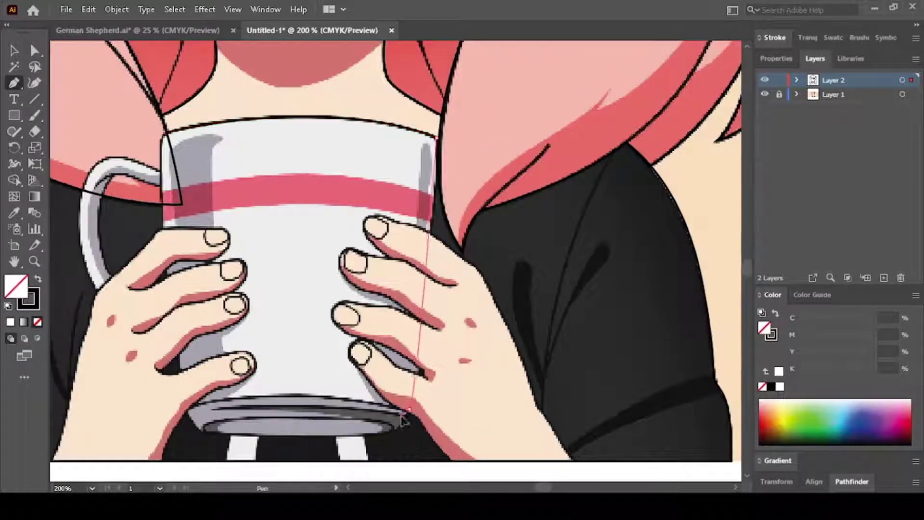
pyautogui.moveTo(413, 392); pyautogui.dragTo(394, 415)
# Step: Trace the mug's bottom edge across to its left corner and left rim
pyautogui.hotkey('ctrl', '=')
pyautogui.hotkey('ctrl', '=')
pyautogui.click(413, 407)
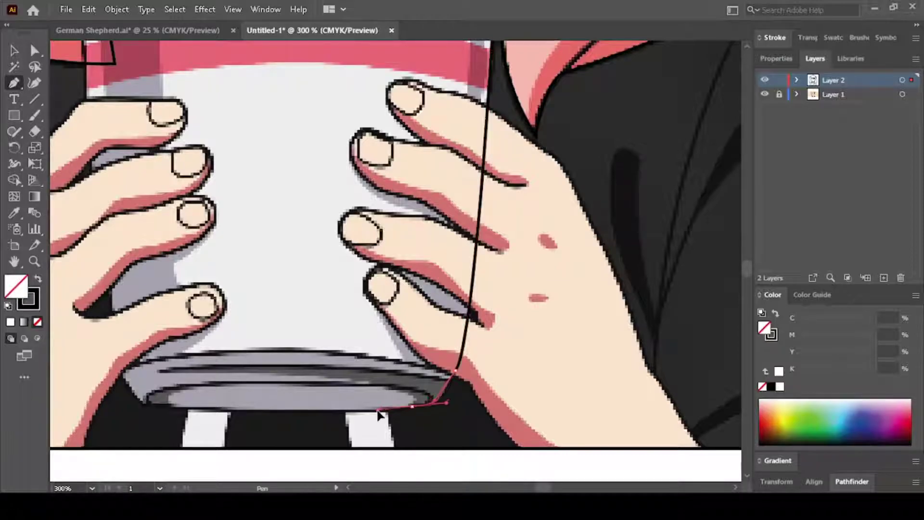
pyautogui.click(376, 411)
pyautogui.click(147, 406)
pyautogui.hotkey('ctrl', '=')
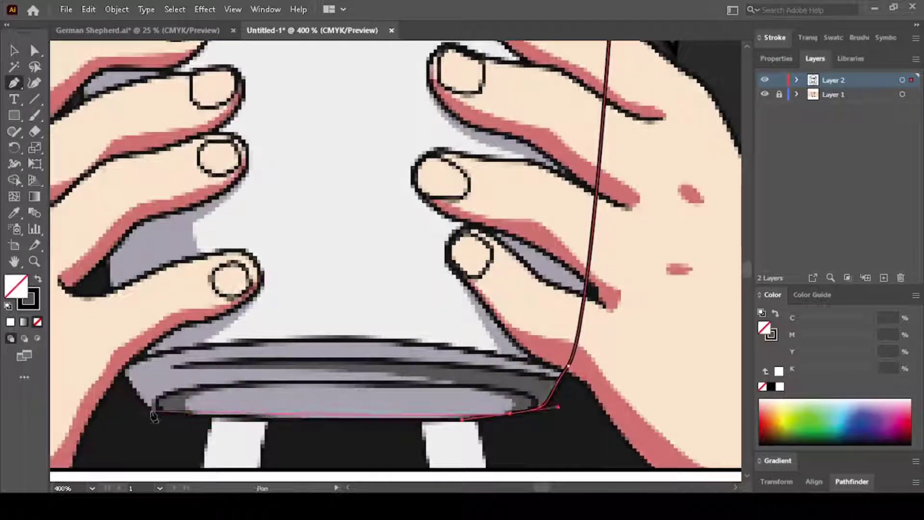
pyautogui.click(376, 417)
pyautogui.click(298, 417)
pyautogui.click(222, 417)
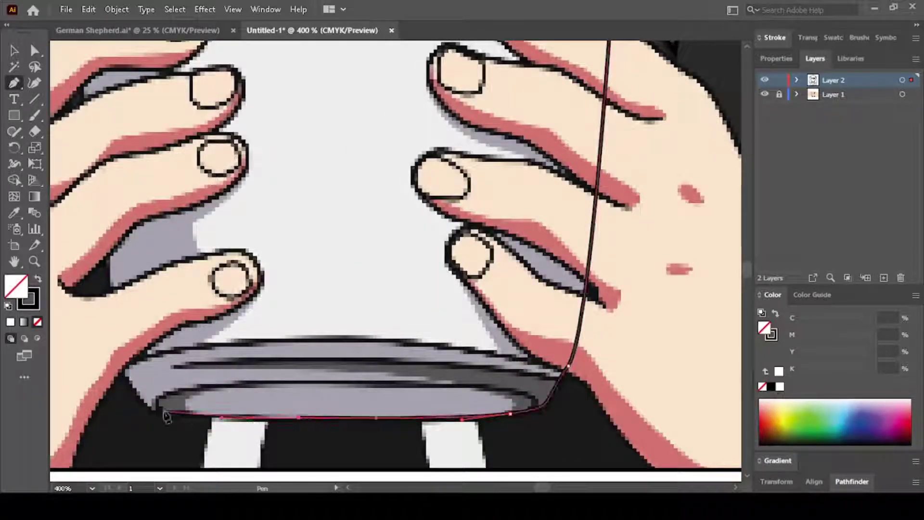
pyautogui.click(119, 373)
# Step: Curve the path out to the handle and along its outer edge
pyautogui.hotkey('ctrl', '-')
pyautogui.hotkey('ctrl', '-')
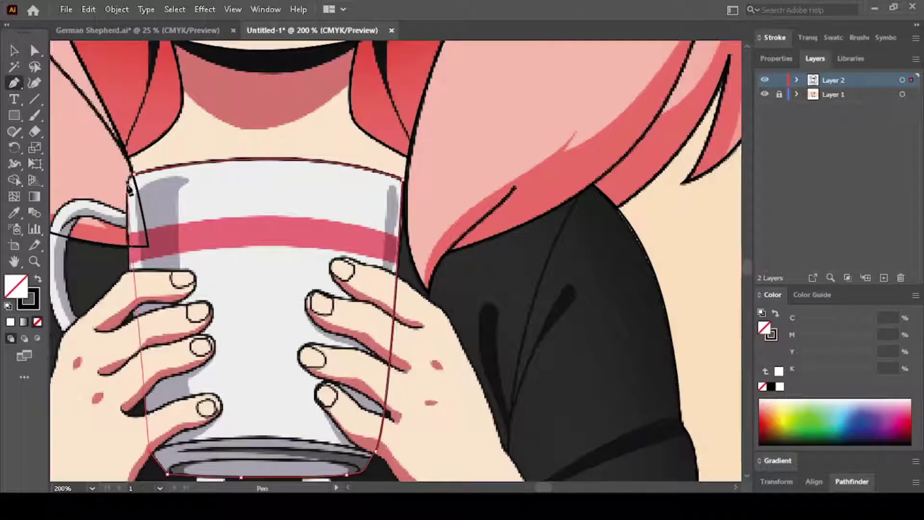
pyautogui.scroll(3, 108, 133)
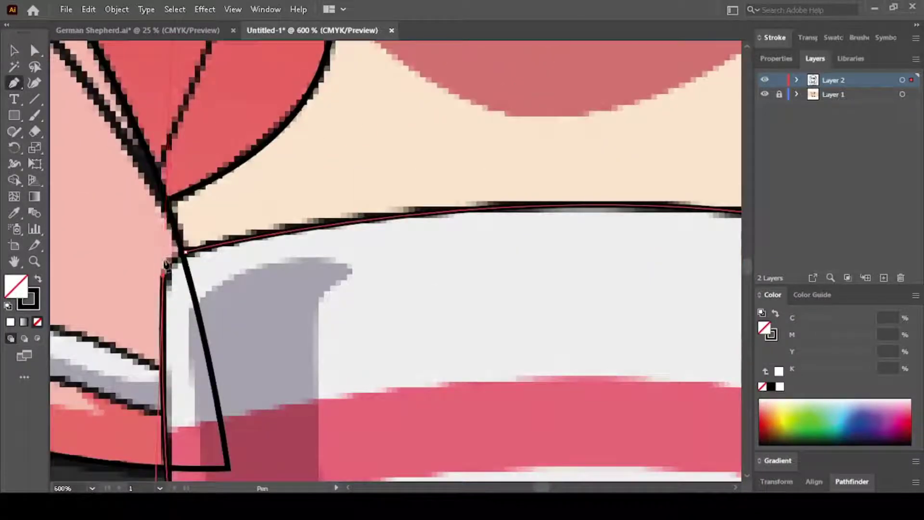
pyautogui.scroll(-3, 355, 208)
pyautogui.scroll(1, 540, 95)
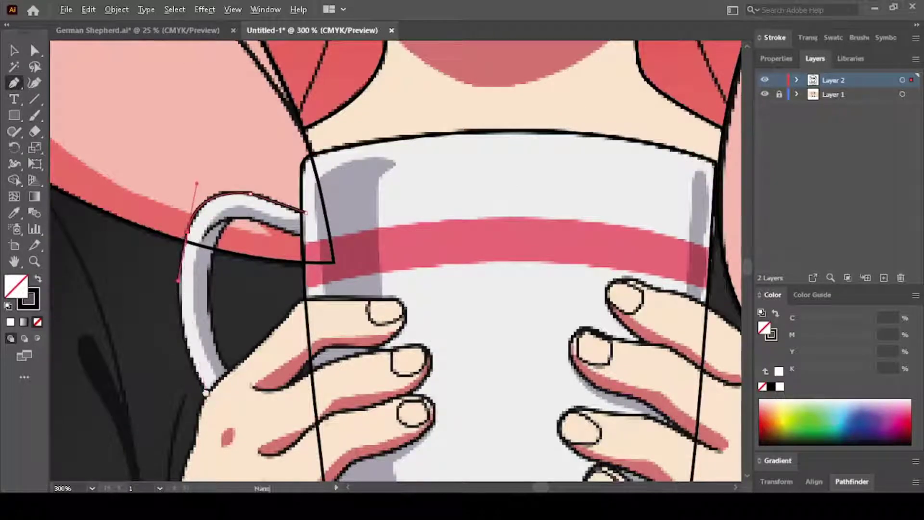
pyautogui.moveTo(219, 412); pyautogui.dragTo(219, 332)
pyautogui.moveTo(251, 372); pyautogui.dragTo(251, 371)
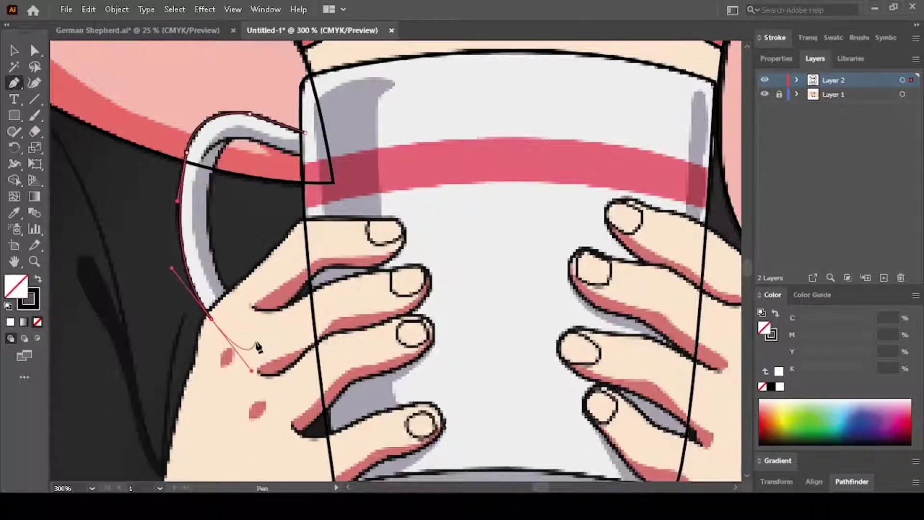
pyautogui.click(230, 294)
pyautogui.scroll(2, 230, 294)
pyautogui.scroll(-2, 230, 294)
pyautogui.moveTo(223, 153); pyautogui.dragTo(266, 85)
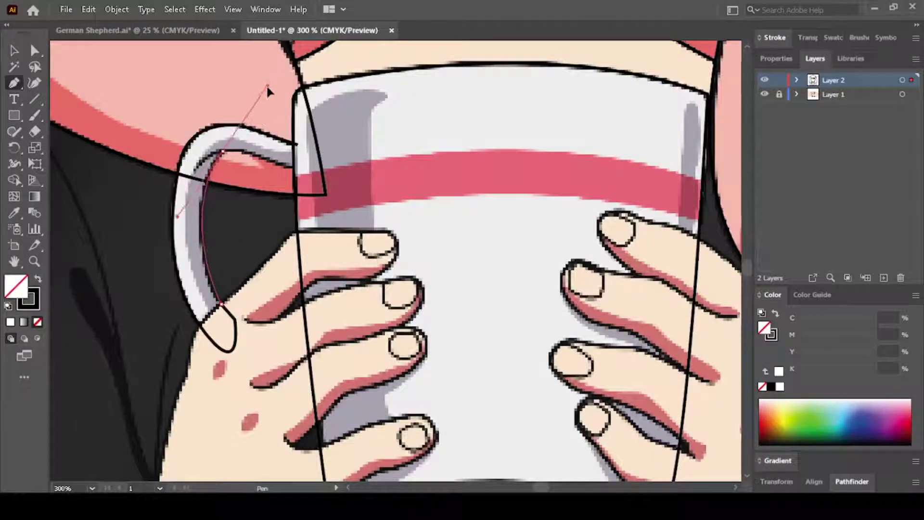
pyautogui.moveTo(242, 127); pyautogui.dragTo(272, 93)
# Step: Remove the stray stroke overlapping the mug's left edge using Shape Builder
pyautogui.scroll(-1, 257, 166)
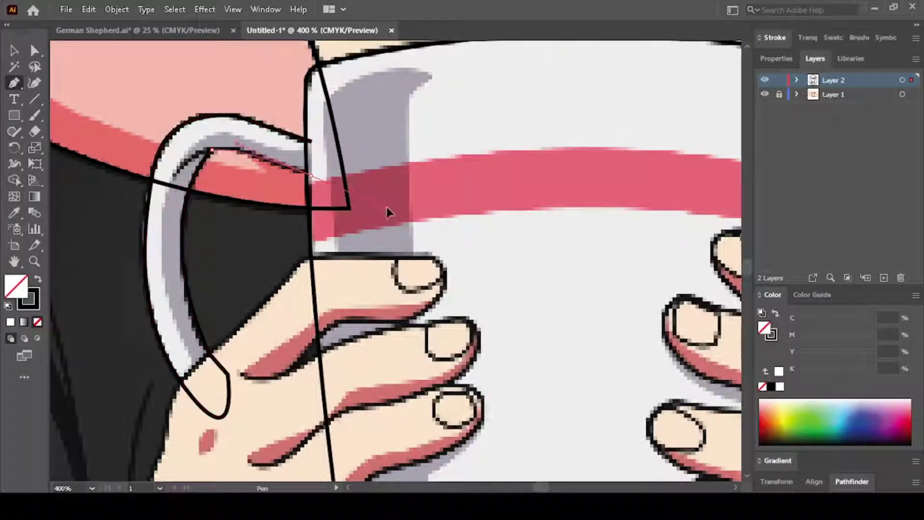
pyautogui.scroll(-2, 318, 154)
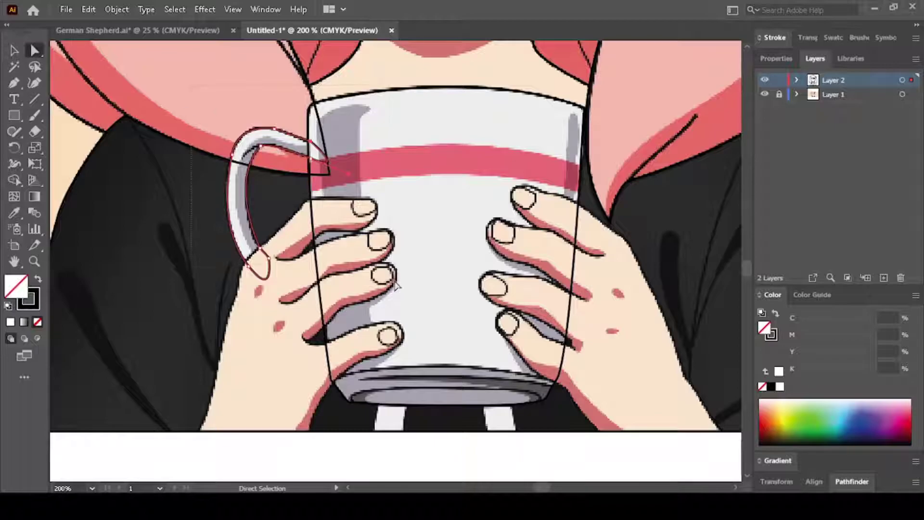
pyautogui.hotkey('shift', 'm')
pyautogui.scroll(3, 350, 234)
pyautogui.scroll(2, 349, 234)
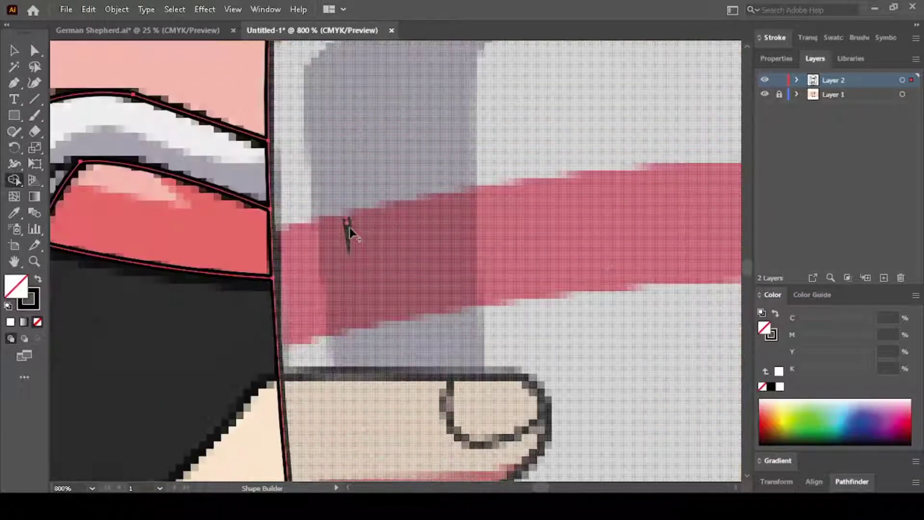
pyautogui.scroll(-2, 337, 233)
pyautogui.scroll(-1, 289, 232)
pyautogui.press('a')
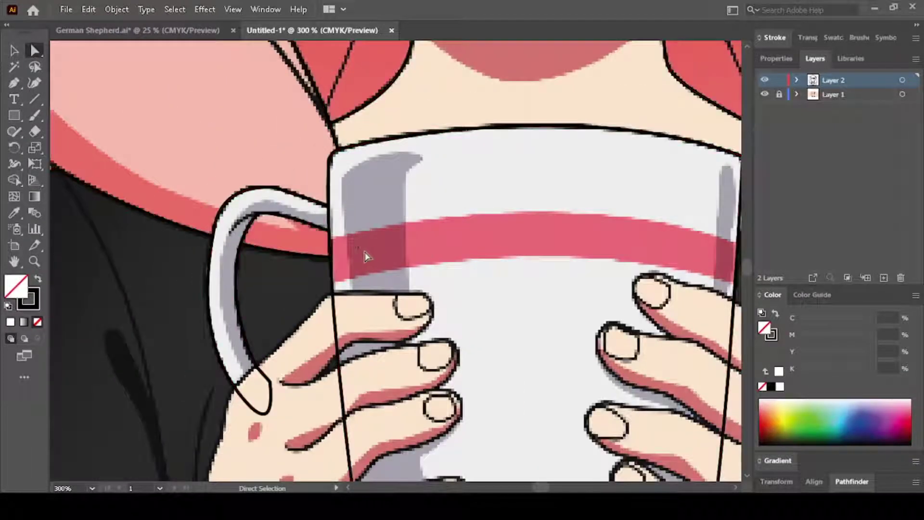
pyautogui.scroll(-2, 365, 252)
pyautogui.press('p')
pyautogui.scroll(3, 263, 466)
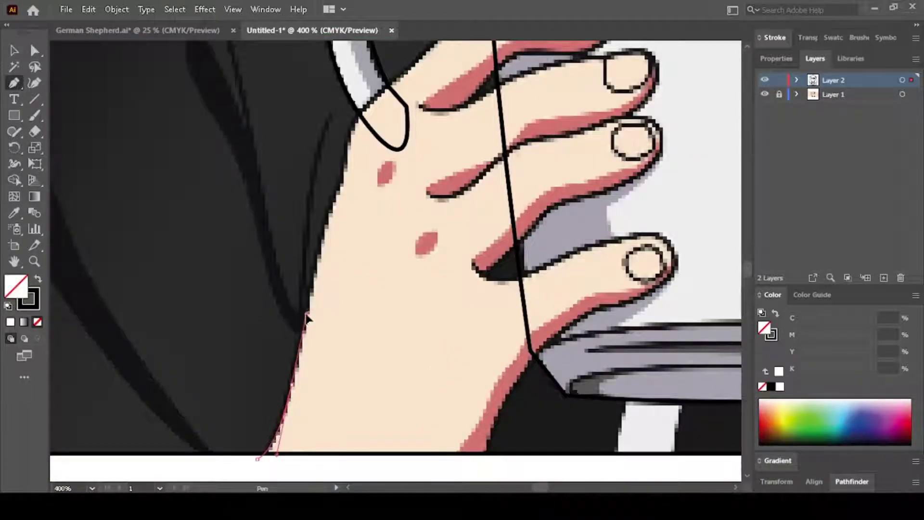
# Step: Trace the hand's outer edge upward and around the top fingertip
pyautogui.moveTo(341, 183); pyautogui.dragTo(355, 164)
pyautogui.scroll(3, 347, 169)
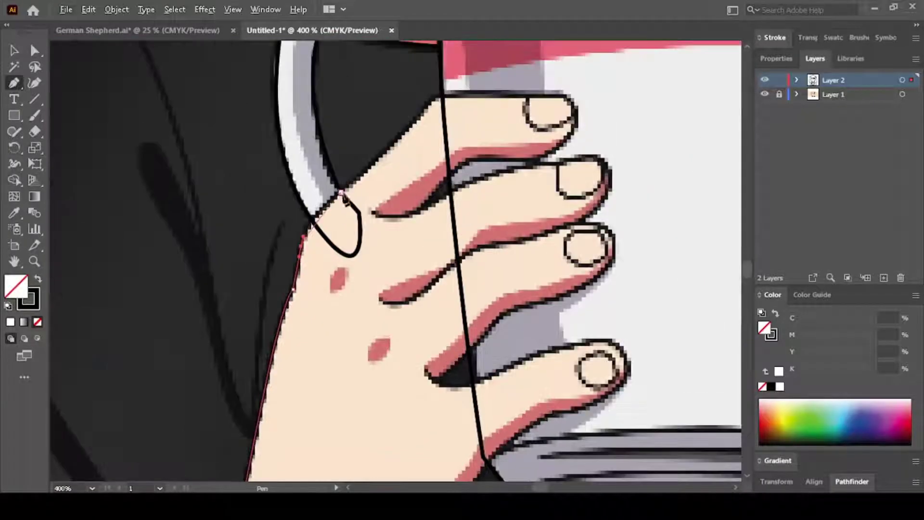
pyautogui.scroll(1, 370, 193)
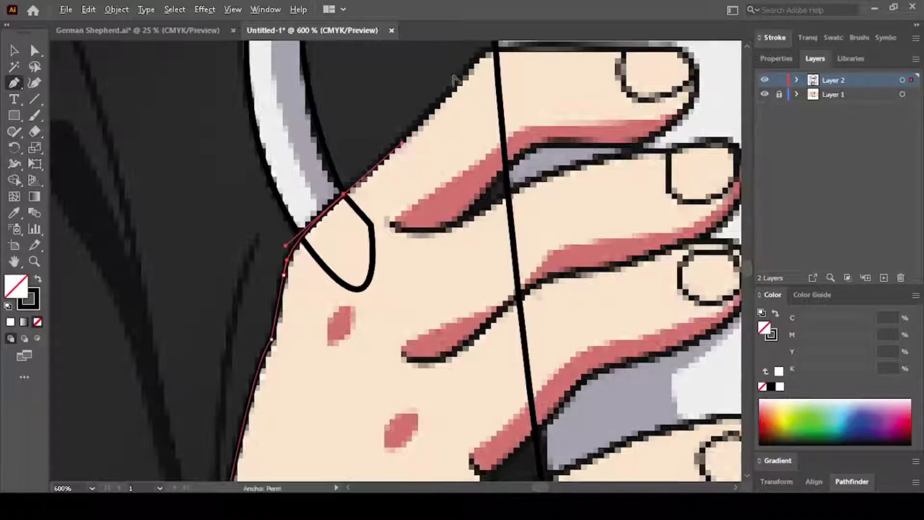
pyautogui.scroll(3, 398, 149)
pyautogui.click(427, 147)
pyautogui.moveTo(466, 136); pyautogui.dragTo(573, 139)
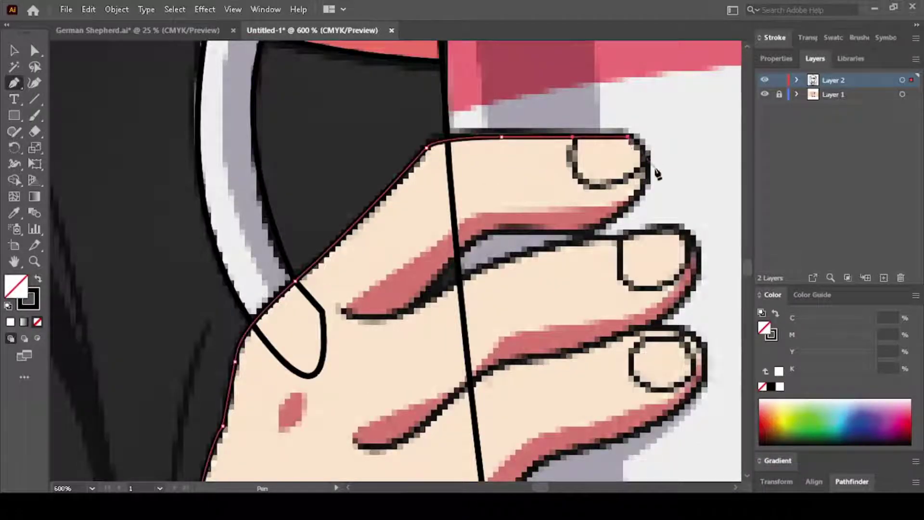
pyautogui.moveTo(644, 185); pyautogui.dragTo(617, 219)
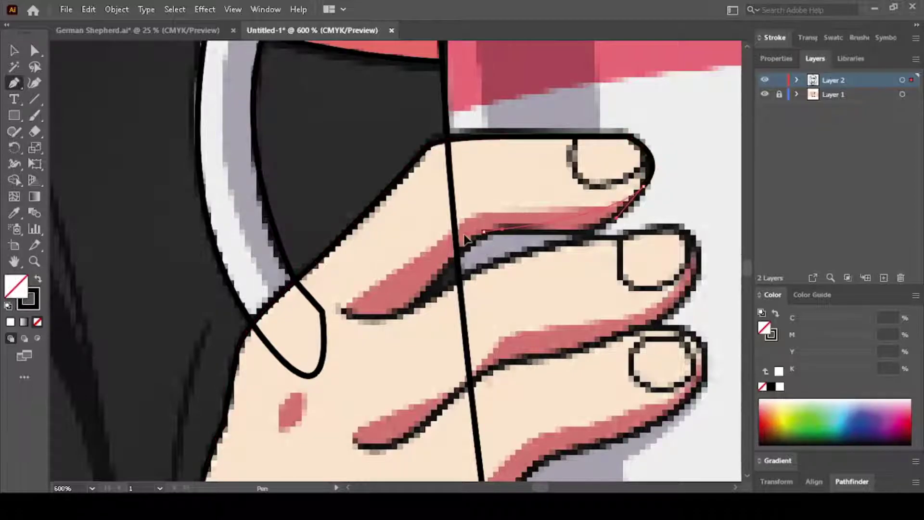
# Step: Continue the path between the fingers and around the next and lower fingertips
pyautogui.moveTo(563, 232); pyautogui.dragTo(500, 234)
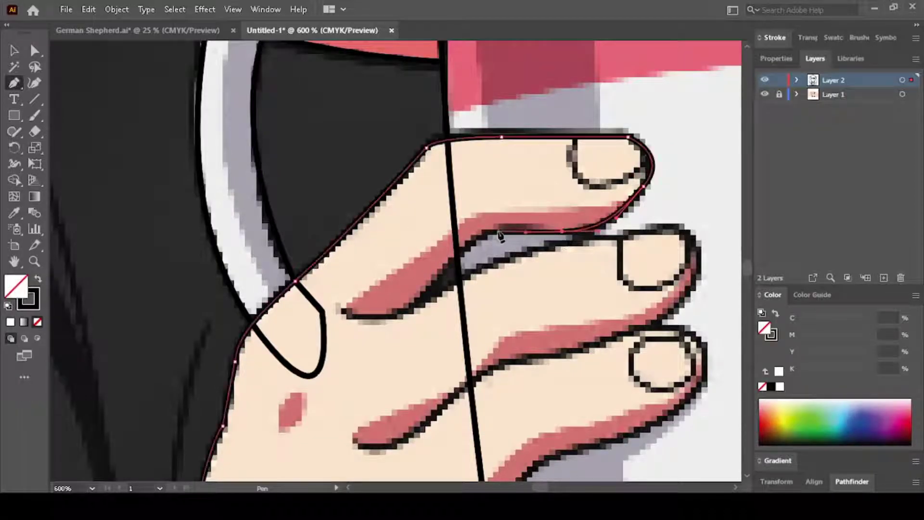
pyautogui.click(396, 314)
pyautogui.moveTo(621, 239)
pyautogui.mouseDown()
pyautogui.moveTo(578, 228)
pyautogui.moveTo(610, 247)
pyautogui.mouseUp()
pyautogui.hotkey('ctrl', '+')
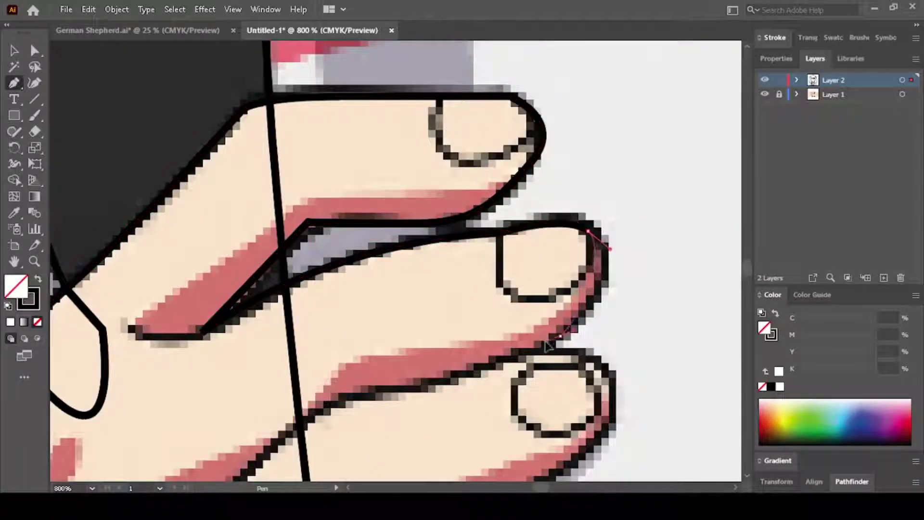
pyautogui.moveTo(500, 368); pyautogui.dragTo(534, 356)
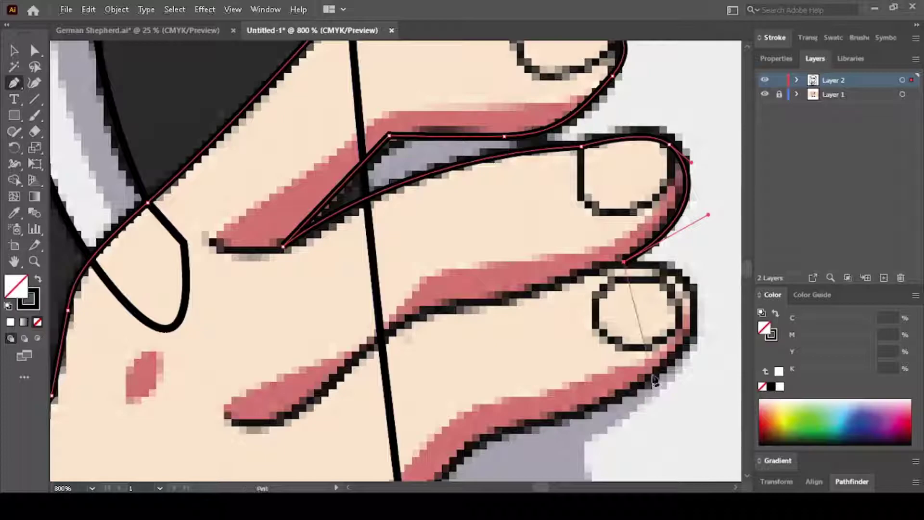
pyautogui.moveTo(651, 375)
pyautogui.mouseDown()
pyautogui.moveTo(541, 475)
pyautogui.moveTo(632, 396)
pyautogui.mouseUp()
# Step: Add anchors along the lower finger edge, around its fingertip and where the fingers meet
pyautogui.scroll(-2, 620, 403)
pyautogui.click(539, 381)
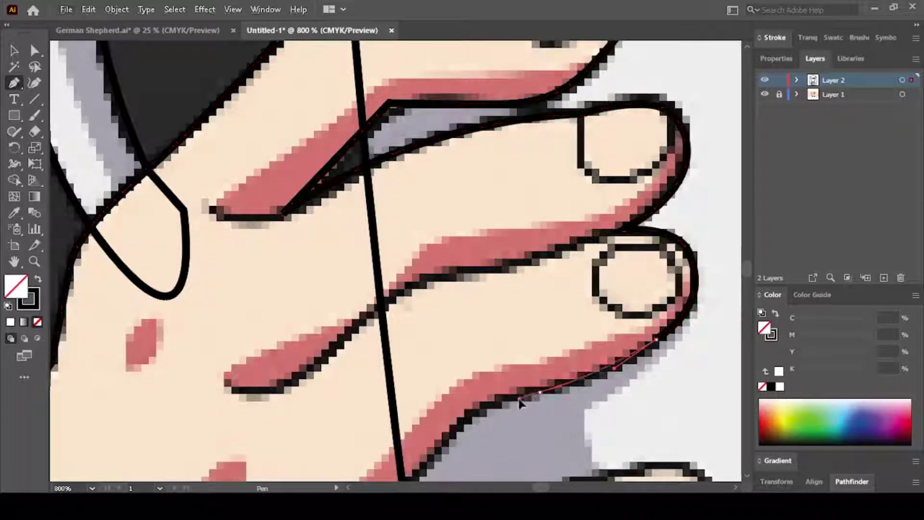
pyautogui.click(480, 388)
pyautogui.scroll(-3, 480, 389)
pyautogui.click(338, 453)
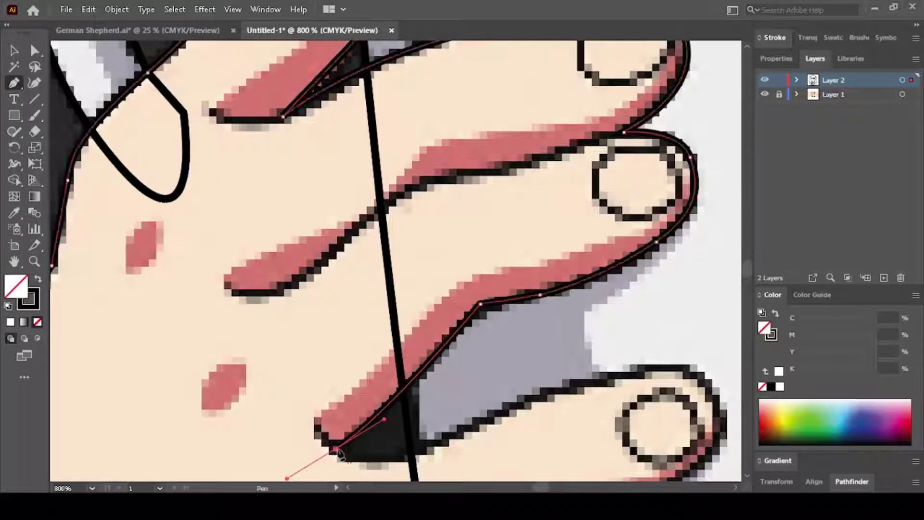
pyautogui.click(422, 453)
pyautogui.click(471, 433)
pyautogui.scroll(-1, 578, 385)
pyautogui.moveTo(672, 354); pyautogui.dragTo(724, 359)
# Step: Curve the path around the third fingertip and along its lower edge
pyautogui.hscroll(2, 724, 358)
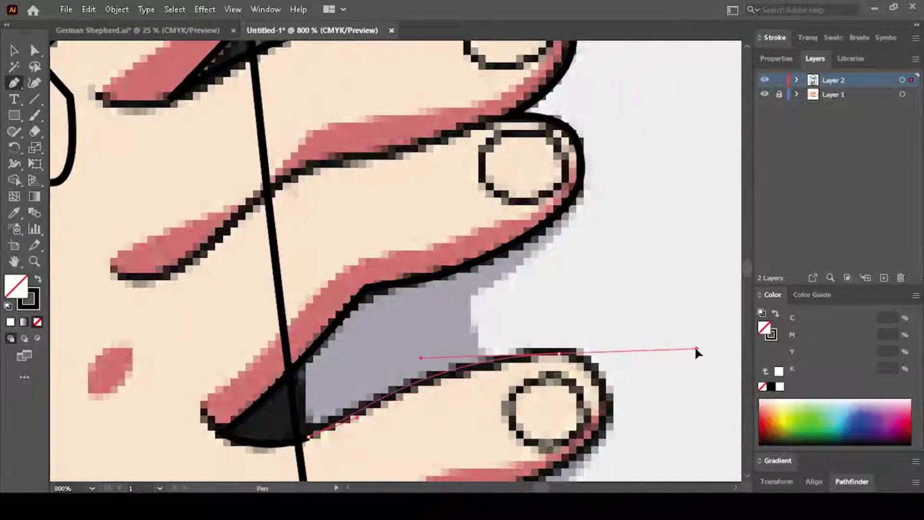
pyautogui.moveTo(607, 381); pyautogui.dragTo(611, 424)
pyautogui.scroll(-2, 609, 426)
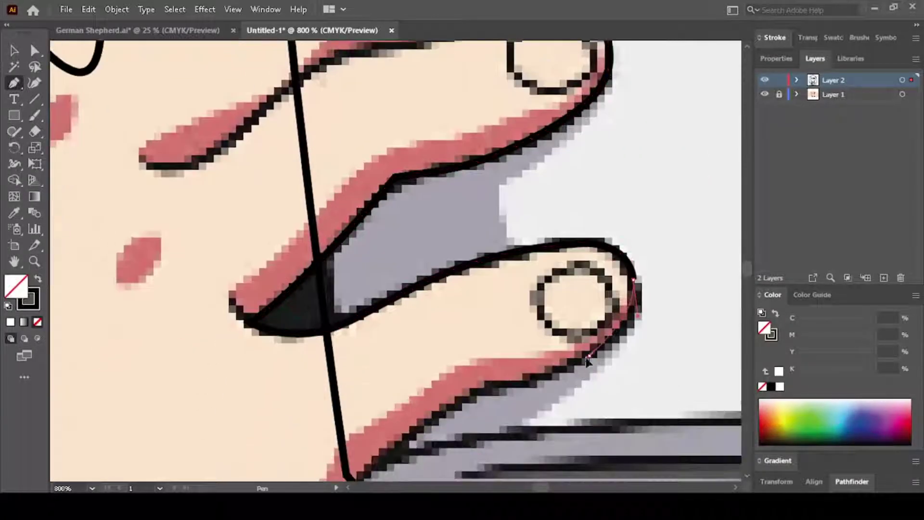
pyautogui.click(535, 382)
pyautogui.click(491, 385)
pyautogui.scroll(-1, 399, 455)
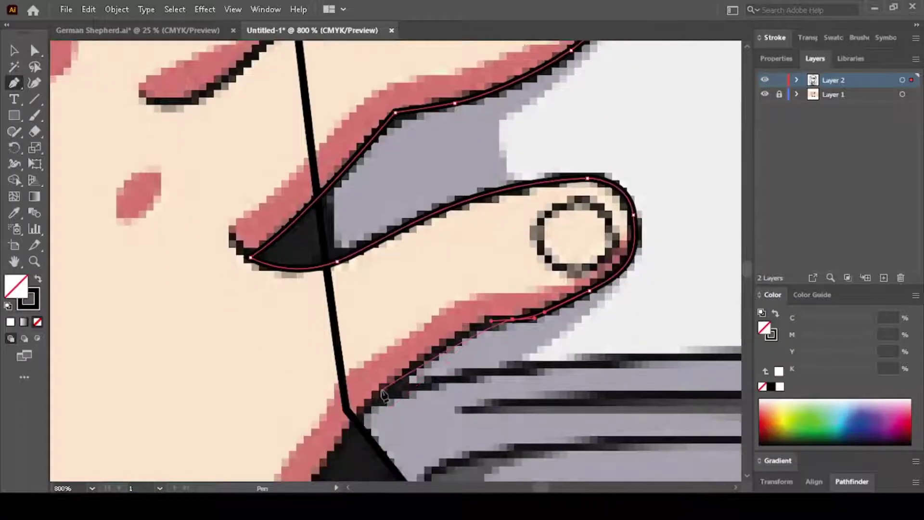
pyautogui.click(382, 390)
pyautogui.scroll(-3, 289, 424)
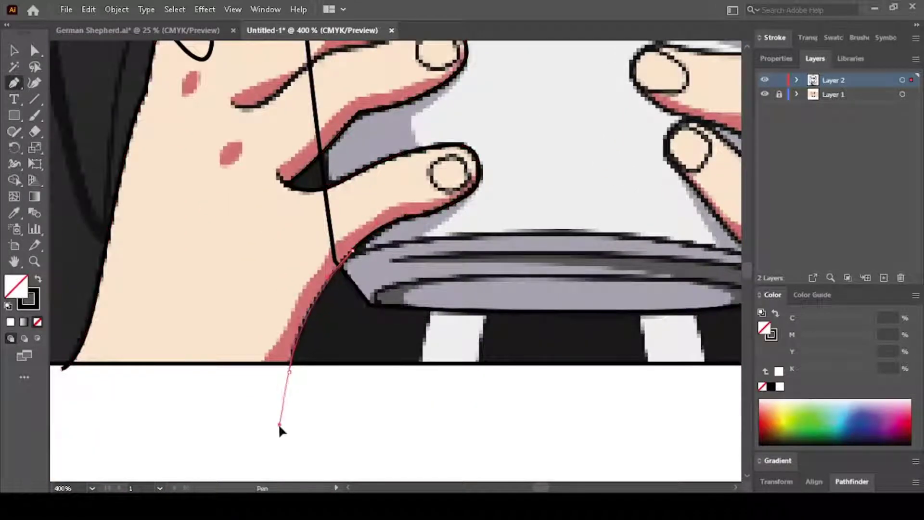
# Step: Extend the hand outline below its bottom edge and back up the finger's top edge
pyautogui.click(281, 426)
pyautogui.hotkey('ctrl', '-')
pyautogui.hscroll(5, 433, 433)
pyautogui.scroll(1, 617, 436)
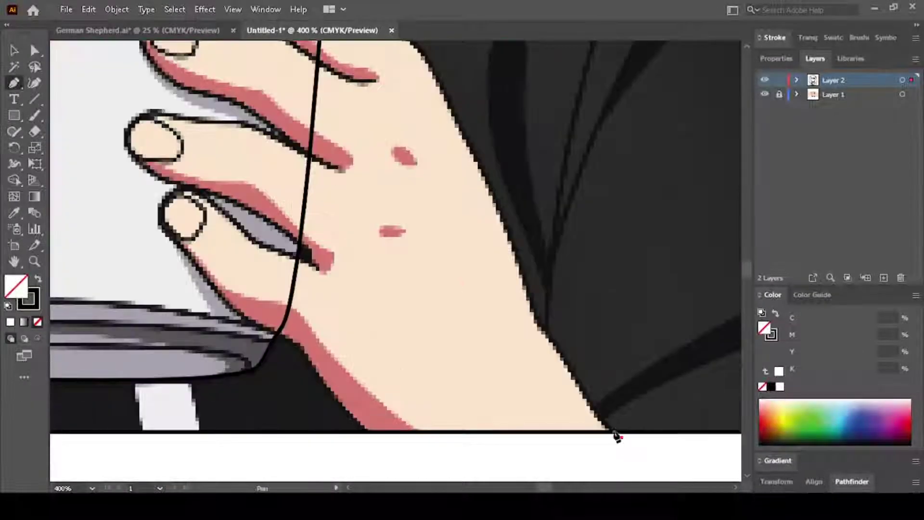
pyautogui.scroll(1, 534, 312)
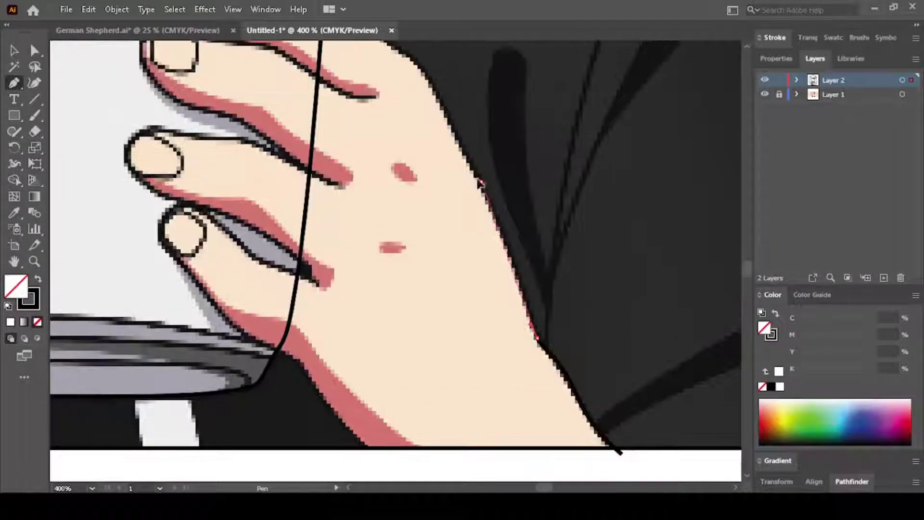
pyautogui.scroll(-2, 460, 141)
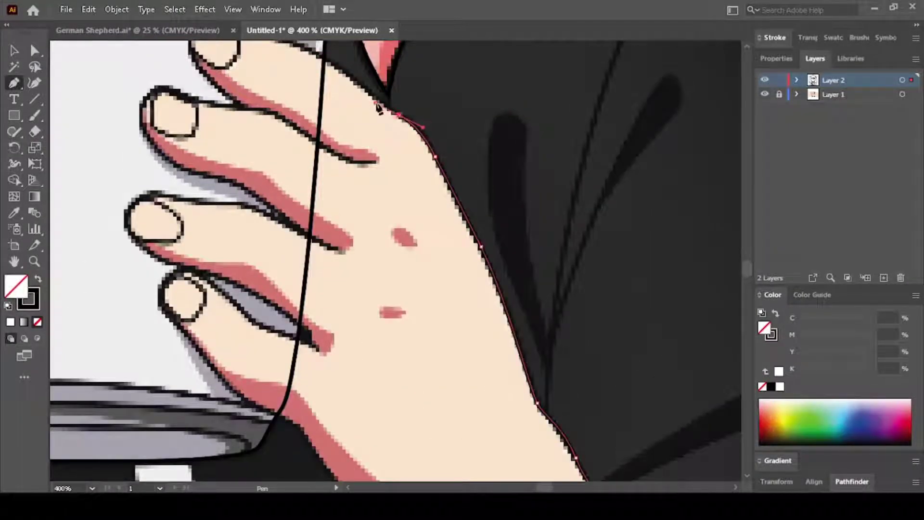
pyautogui.scroll(2, 436, 264)
pyautogui.click(436, 265)
pyautogui.click(417, 251)
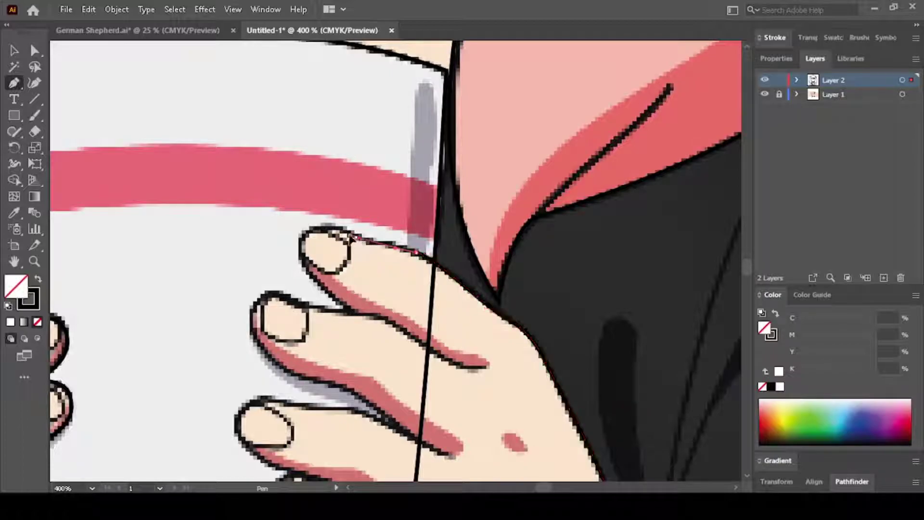
# Step: Wrap the outline around the remaining fingertips and close the hand path at its start
pyautogui.hotkey('ctrl', '+')
pyautogui.hotkey('ctrl', '+')
pyautogui.hotkey('ctrl', '+')
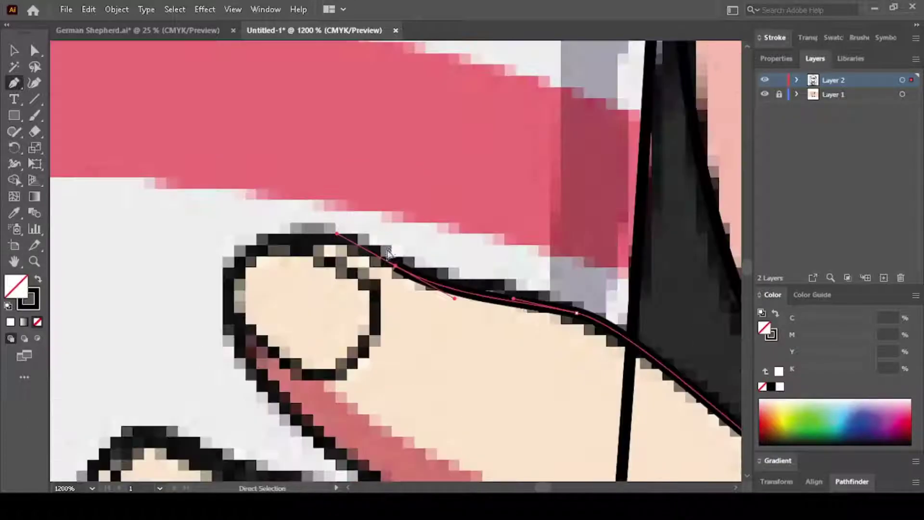
pyautogui.scroll(-2, 389, 252)
pyautogui.moveTo(262, 182); pyautogui.dragTo(340, 333)
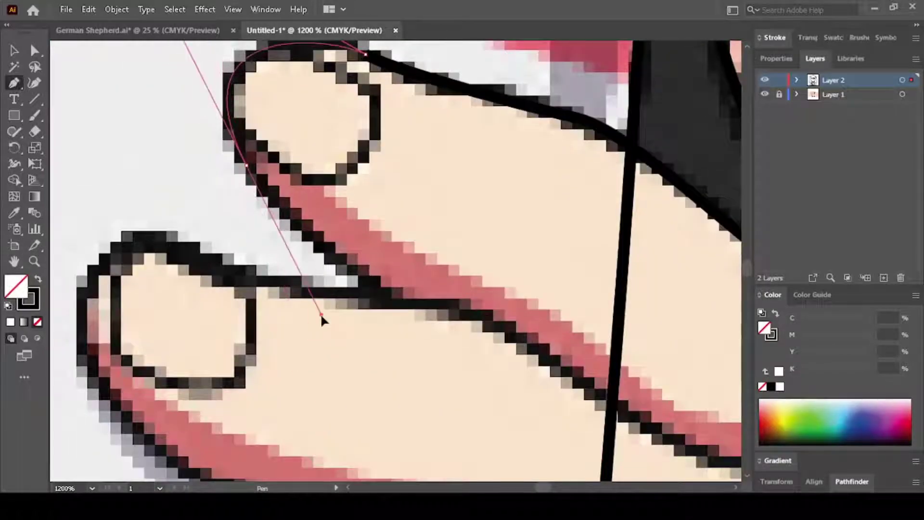
pyautogui.scroll(1, 286, 297)
pyautogui.scroll(1, 286, 296)
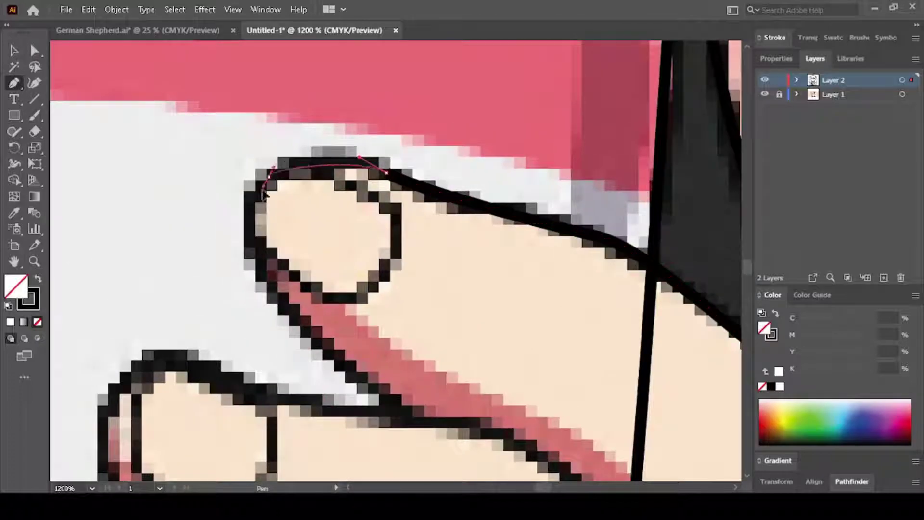
pyautogui.click(416, 418)
pyautogui.scroll(-1, 199, 374)
pyautogui.hotkey('ctrl', '-')
pyautogui.hotkey('ctrl', '-')
pyautogui.moveTo(166, 297); pyautogui.dragTo(192, 332)
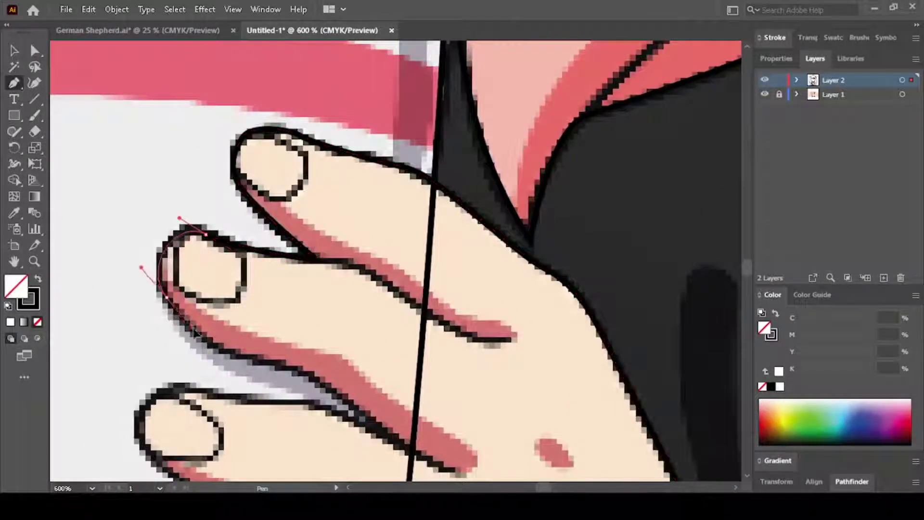
pyautogui.click(266, 360)
pyautogui.click(345, 399)
pyautogui.scroll(-3, 379, 325)
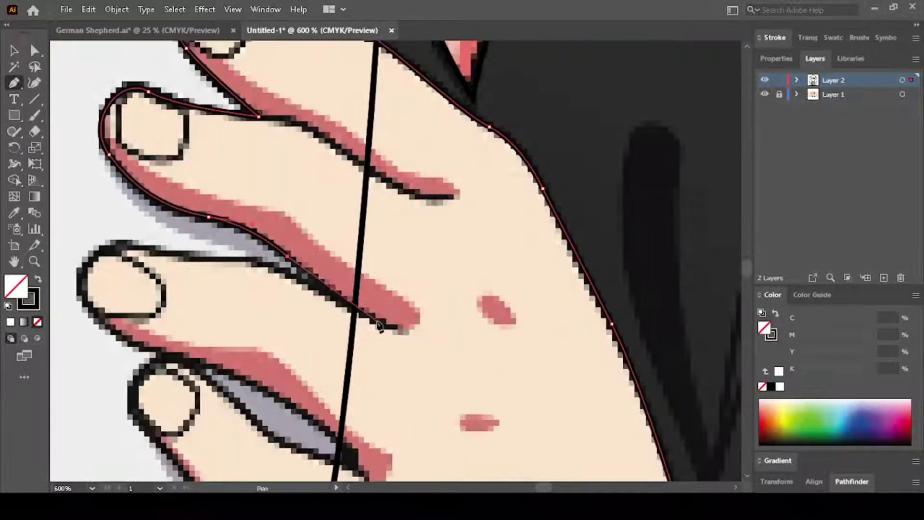
pyautogui.click(295, 278)
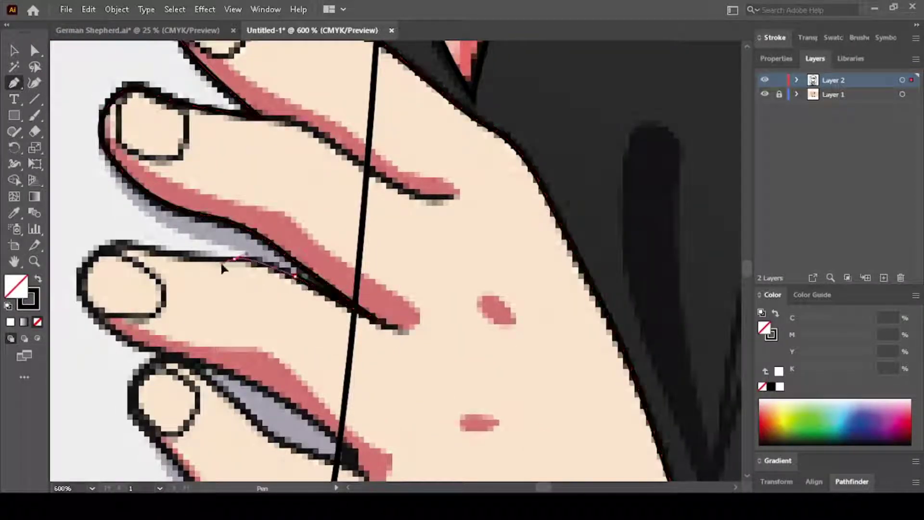
# Step: Start a second path along the lower finger and curve it around the fingertip
pyautogui.click(119, 244)
pyautogui.moveTo(96, 319); pyautogui.dragTo(143, 361)
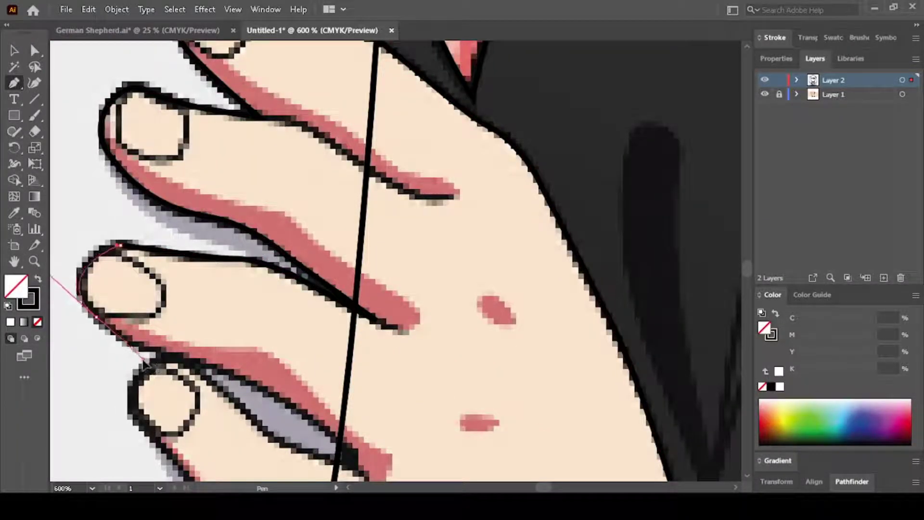
pyautogui.scroll(-1, 337, 405)
pyautogui.moveTo(354, 414); pyautogui.dragTo(371, 453)
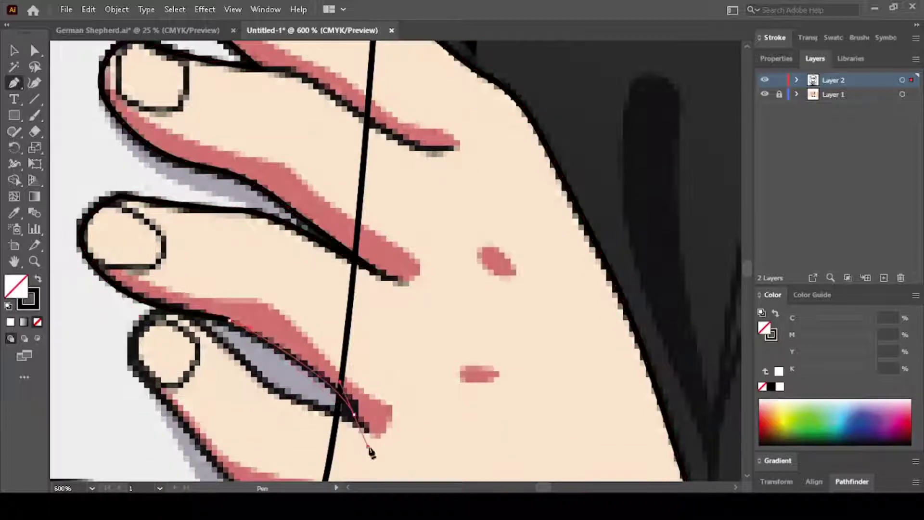
pyautogui.moveTo(224, 345); pyautogui.dragTo(182, 282)
pyautogui.click(154, 393)
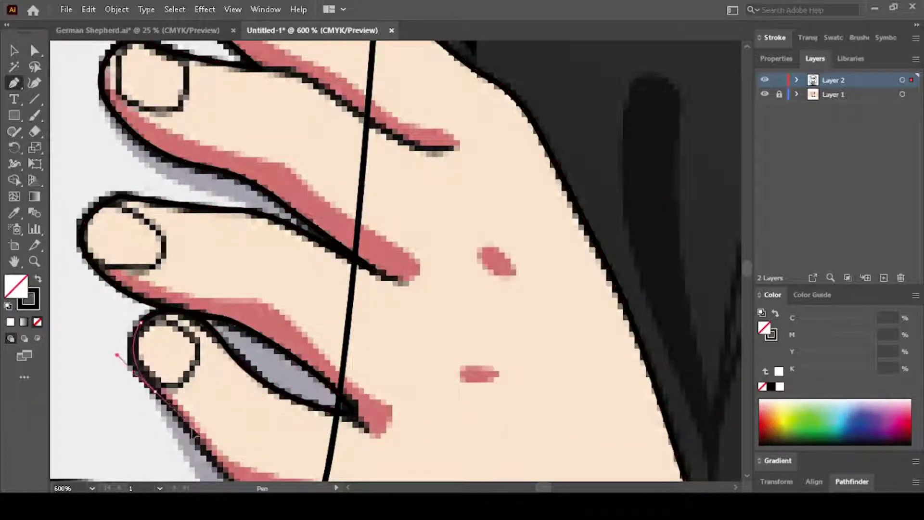
# Step: Trace the second path down the lower hand edge and close it
pyautogui.scroll(-4, 187, 316)
pyautogui.scroll(-1, 266, 355)
pyautogui.click(316, 351)
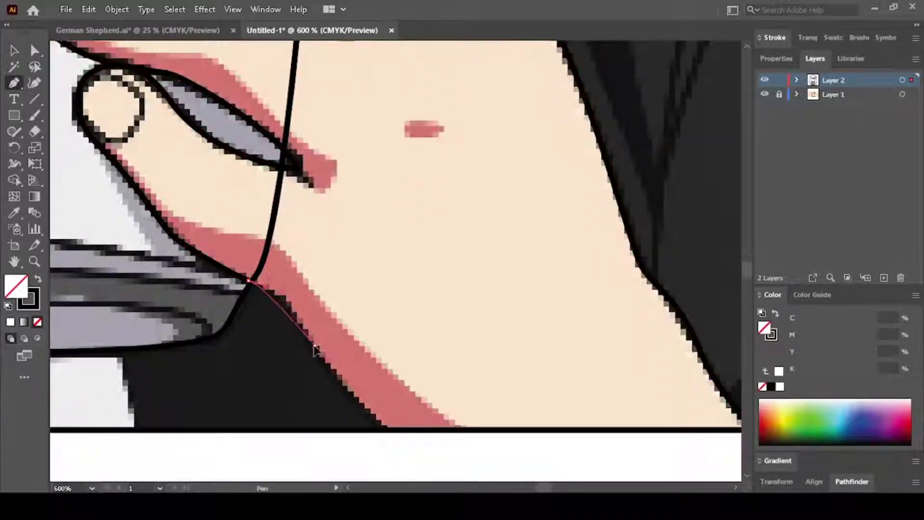
pyautogui.click(339, 383)
pyautogui.moveTo(388, 434); pyautogui.dragTo(403, 448)
pyautogui.scroll(-2, 640, 315)
pyautogui.hscroll(2, 640, 315)
pyautogui.click(638, 311)
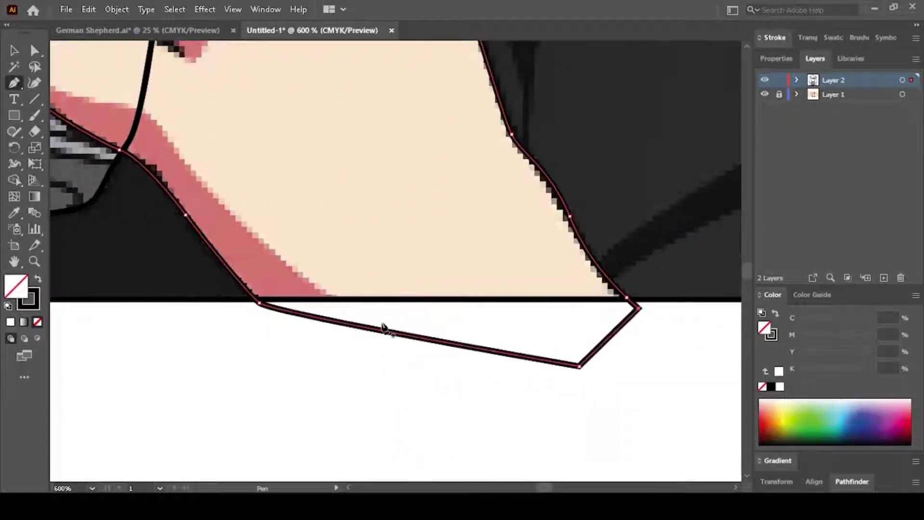
pyautogui.scroll(-2, 382, 324)
# Step: Trace the curved rim of the mug base from its left corner to its right corner and back
pyautogui.scroll(1, 231, 280)
pyautogui.click(243, 284)
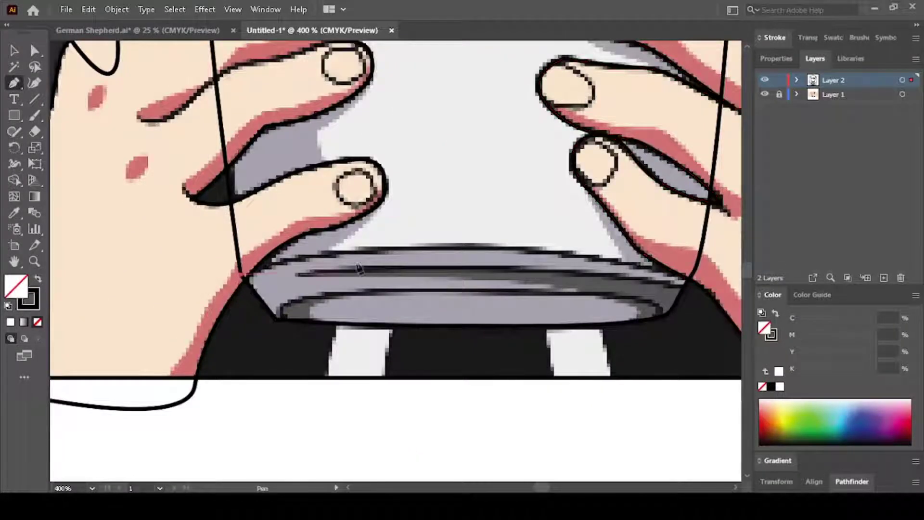
pyautogui.hscroll(2, 613, 271)
pyautogui.hscroll(3, 612, 271)
pyautogui.moveTo(430, 265); pyautogui.dragTo(680, 340)
pyautogui.scroll(1, 433, 310)
pyautogui.hscroll(-2, 433, 311)
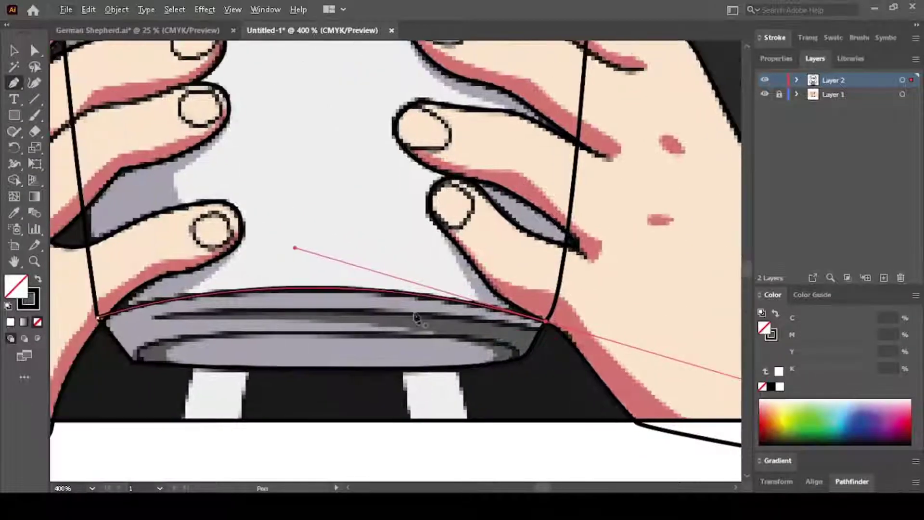
pyautogui.hscroll(-3, 160, 324)
pyautogui.moveTo(243, 322); pyautogui.dragTo(64, 346)
# Step: Trace the mug's bottom ellipse and outline the lower fingernail
pyautogui.click(284, 360)
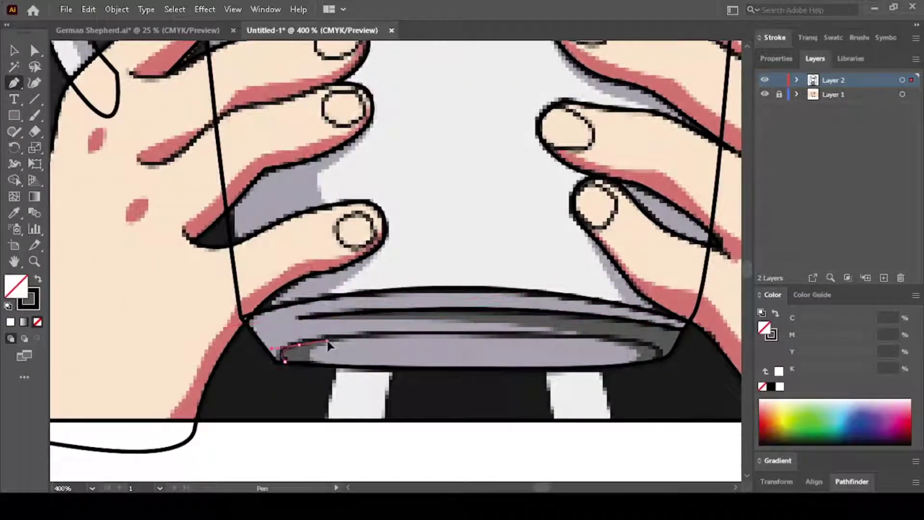
pyautogui.hscroll(3, 681, 361)
pyautogui.moveTo(489, 365); pyautogui.dragTo(475, 371)
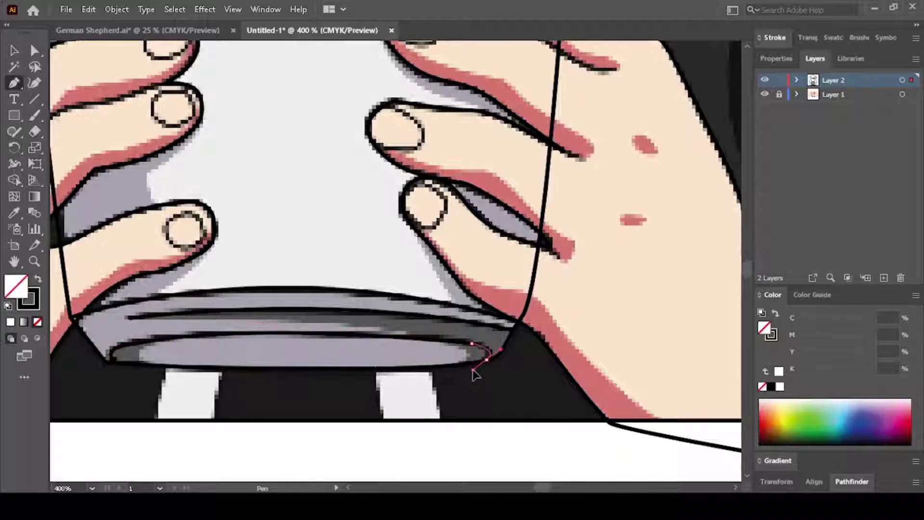
pyautogui.scroll(-3, 442, 306)
pyautogui.scroll(3, 442, 306)
pyautogui.scroll(1, 442, 304)
pyautogui.moveTo(448, 306); pyautogui.dragTo(478, 328)
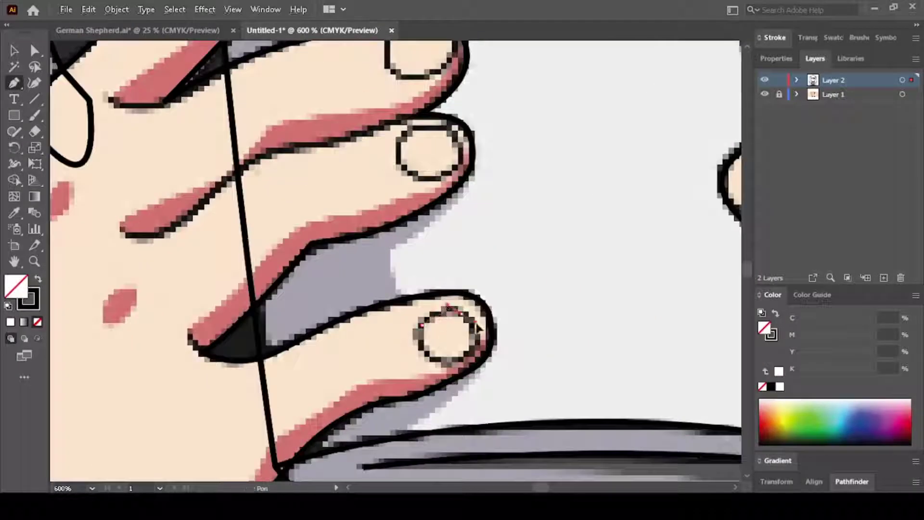
pyautogui.click(421, 347)
# Step: Outline the middle, bottom and upper fingernails as closed paths
pyautogui.scroll(2, 396, 213)
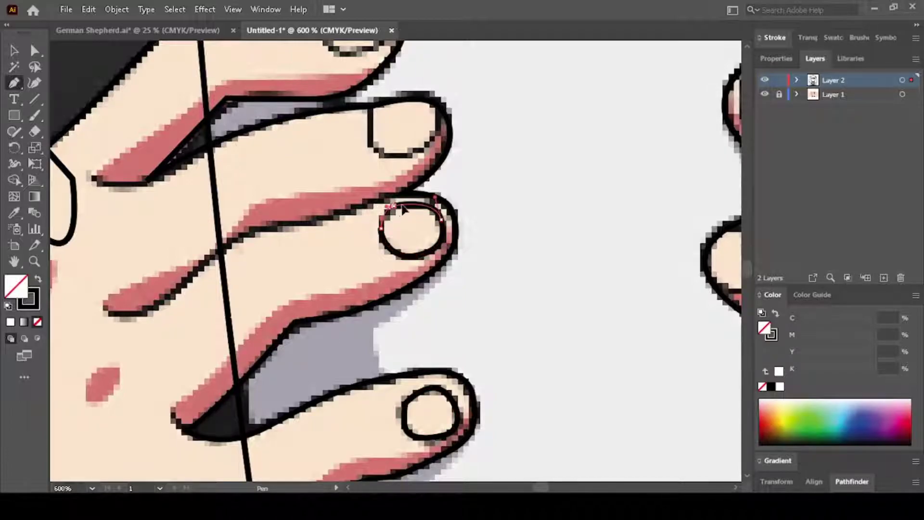
pyautogui.scroll(2, 403, 208)
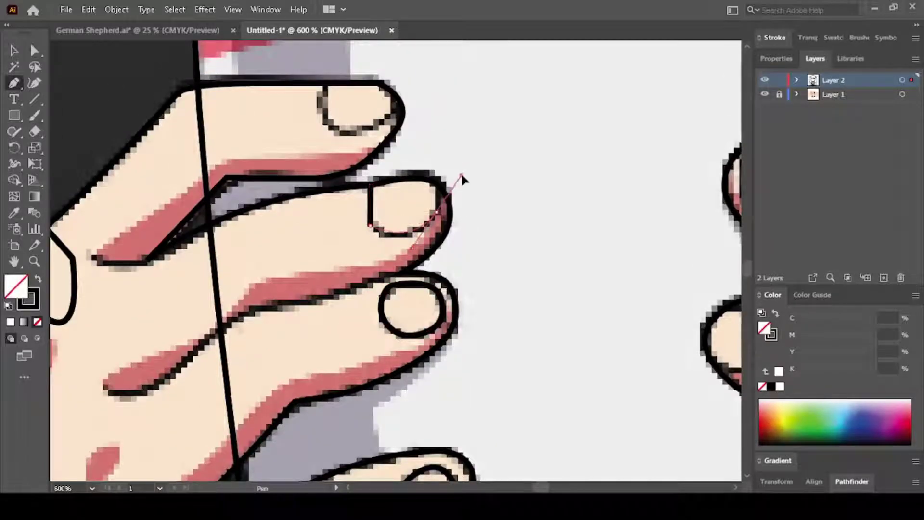
pyautogui.click(381, 164)
pyautogui.click(371, 186)
pyautogui.scroll(3, 335, 197)
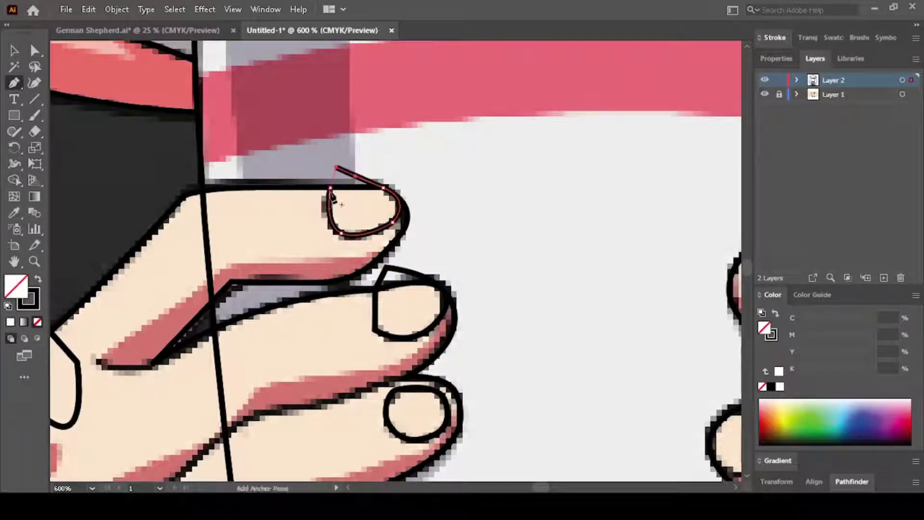
pyautogui.scroll(-5, 333, 200)
pyautogui.scroll(6, 432, 282)
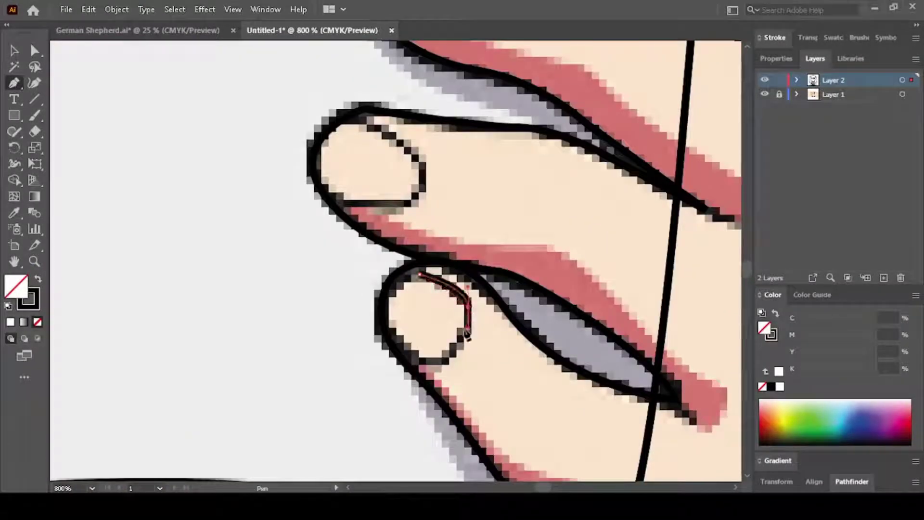
pyautogui.moveTo(399, 369); pyautogui.dragTo(400, 367)
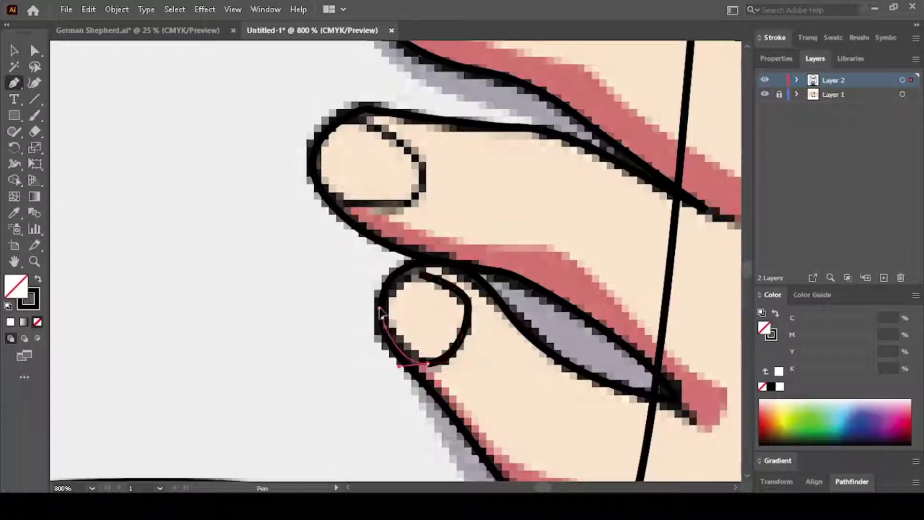
pyautogui.click(419, 279)
pyautogui.scroll(2, 420, 278)
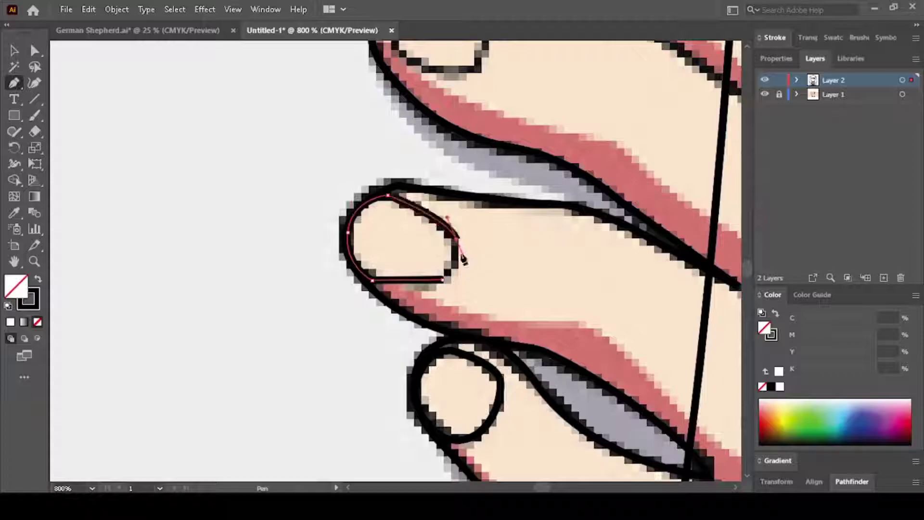
pyautogui.click(443, 279)
pyautogui.scroll(4, 443, 279)
# Step: Outline the next two fingernails gripping the mug
pyautogui.click(404, 159)
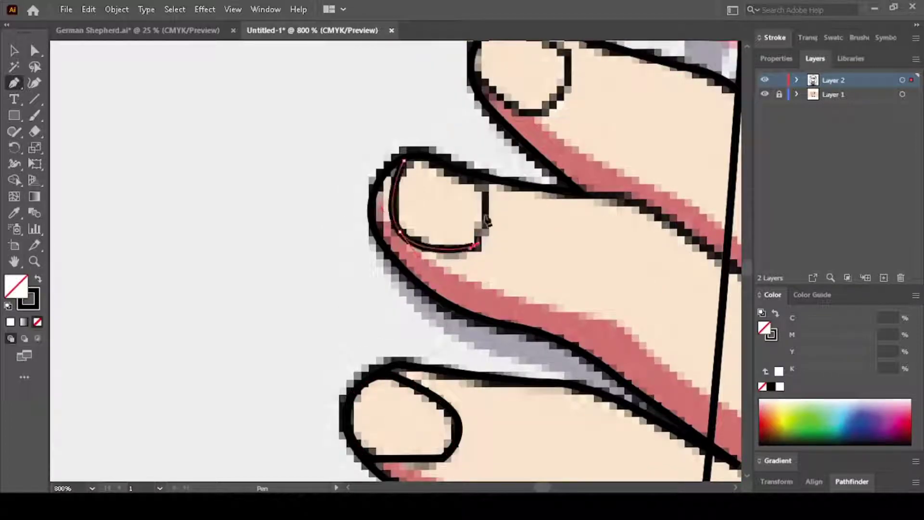
pyautogui.click(404, 159)
pyautogui.scroll(4, 405, 159)
pyautogui.hscroll(3, 404, 159)
pyautogui.click(360, 210)
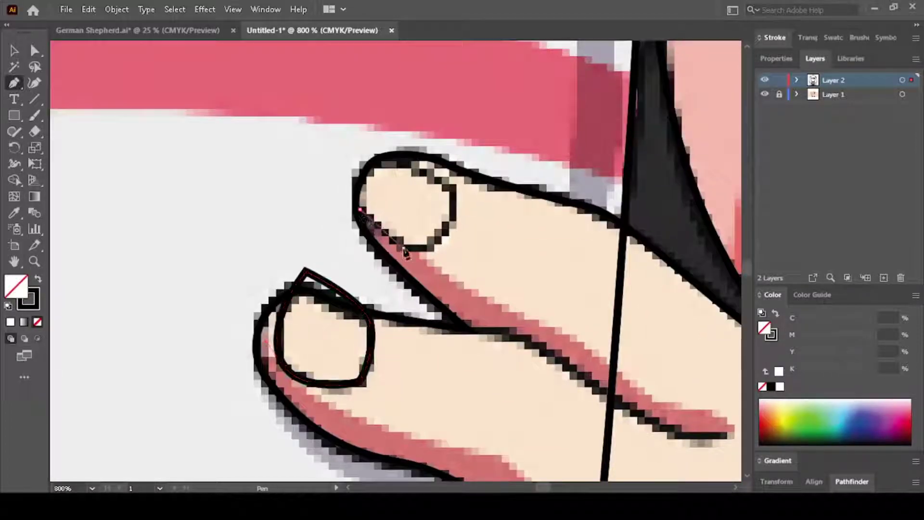
pyautogui.click(347, 170)
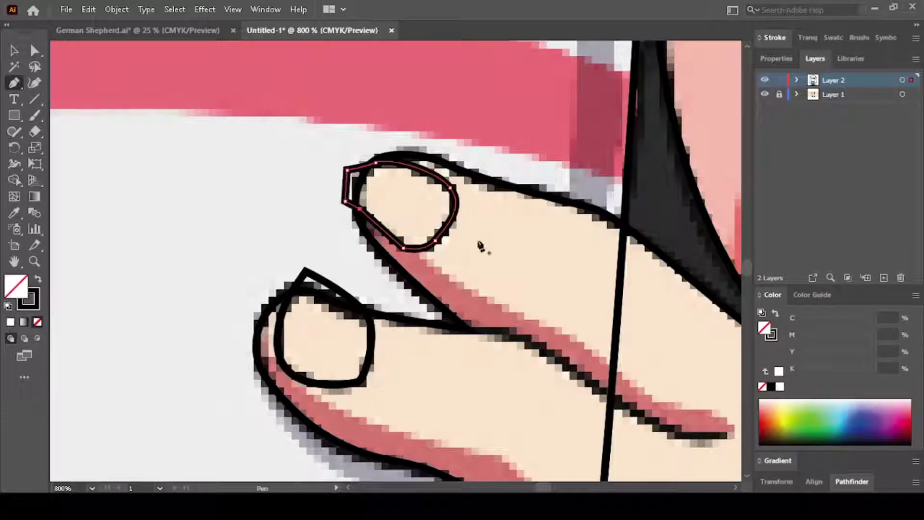
pyautogui.scroll(-5, 433, 256)
pyautogui.scroll(-3, 382, 261)
pyautogui.scroll(4, 337, 231)
pyautogui.scroll(3, 381, 312)
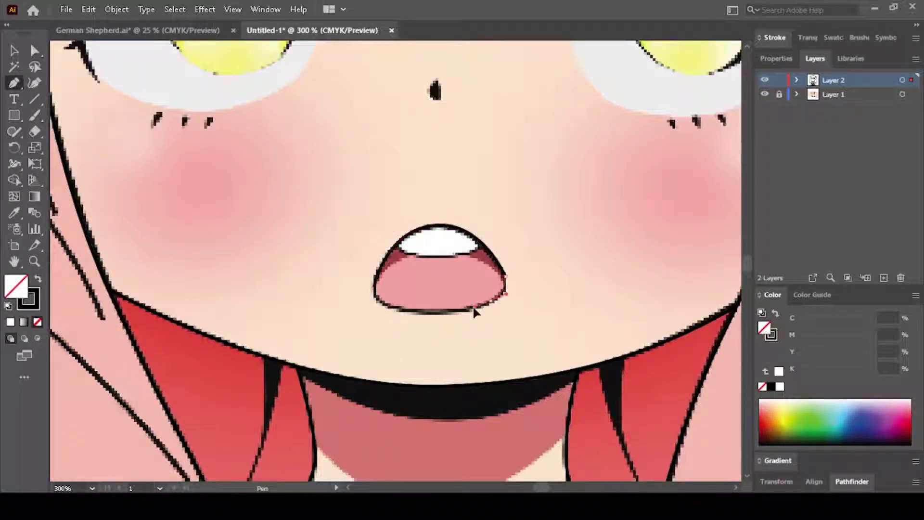
pyautogui.scroll(3, 351, 289)
# Step: Draw a closed path over the mouth's top edge and along the bottom of the teeth
pyautogui.moveTo(527, 124); pyautogui.dragTo(650, 120)
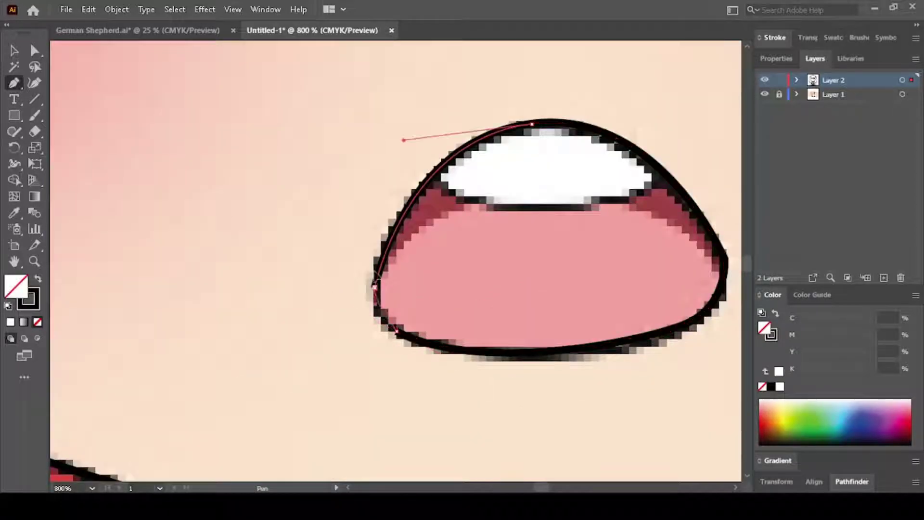
pyautogui.scroll(-4, 442, 222)
pyautogui.scroll(4, 442, 222)
pyautogui.click(457, 248)
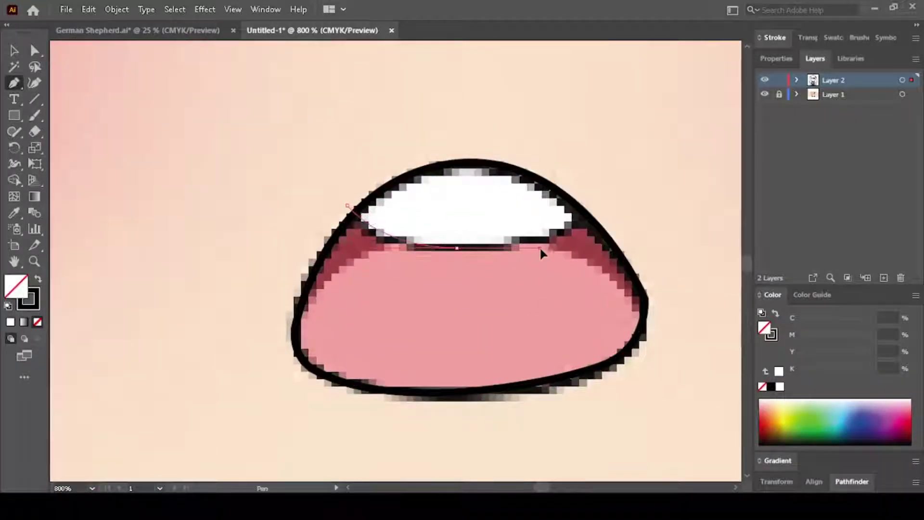
pyautogui.click(598, 202)
pyautogui.click(347, 206)
pyautogui.scroll(-4, 346, 206)
pyautogui.scroll(-5, 310, 313)
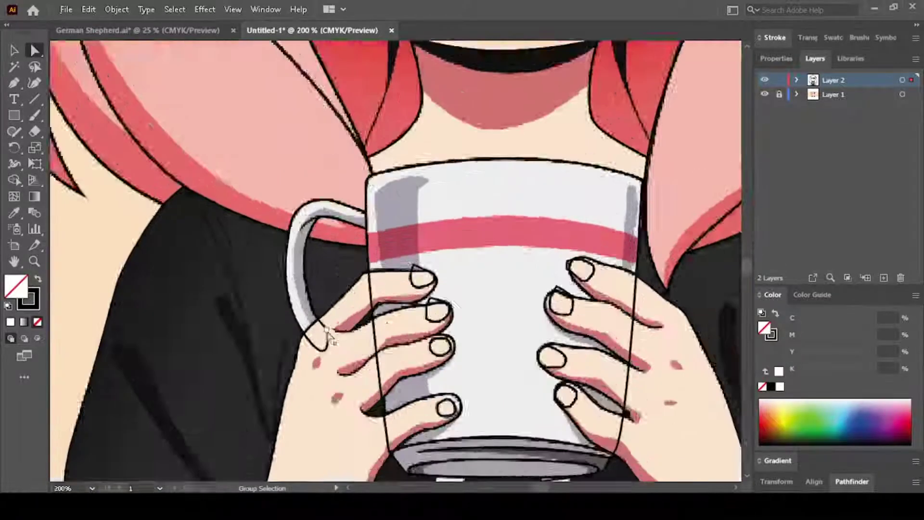
pyautogui.scroll(-2, 311, 312)
pyautogui.scroll(1, 311, 313)
pyautogui.press('a')
pyautogui.hotkey('shift', 'm')
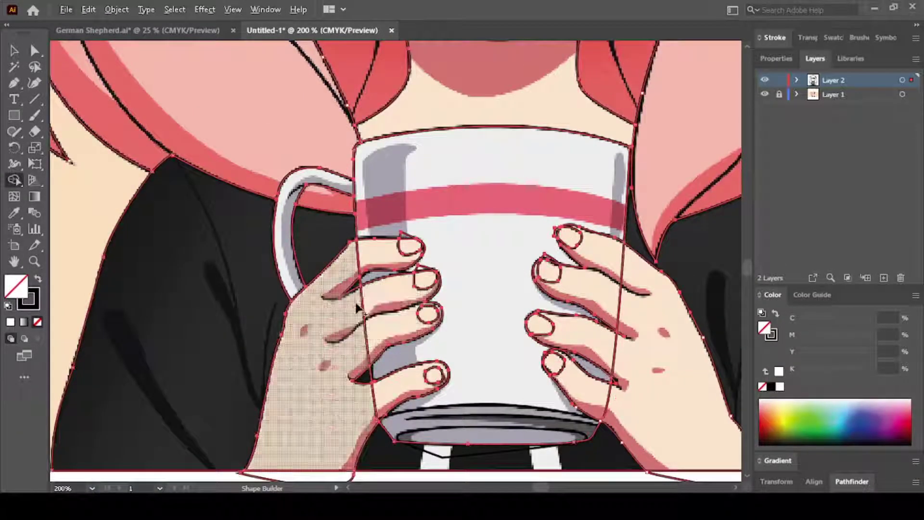
pyautogui.scroll(4, 420, 334)
pyautogui.scroll(-2, 419, 149)
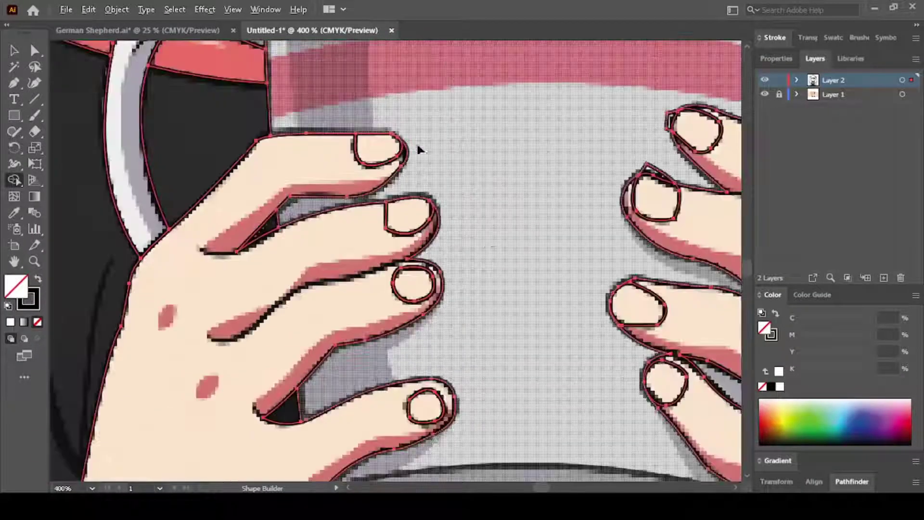
pyautogui.scroll(2, 489, 126)
pyautogui.scroll(-3, 489, 126)
pyautogui.scroll(-2, 292, 288)
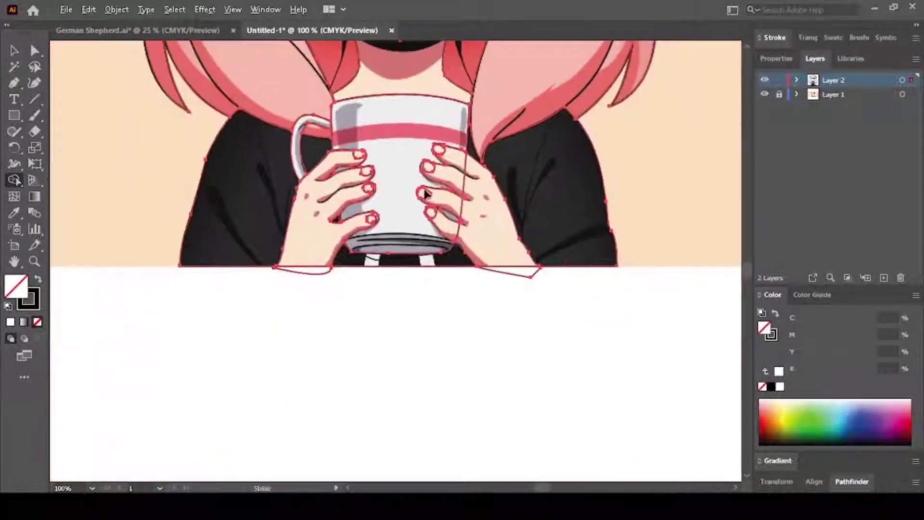
pyautogui.scroll(2, 292, 288)
pyautogui.press('a')
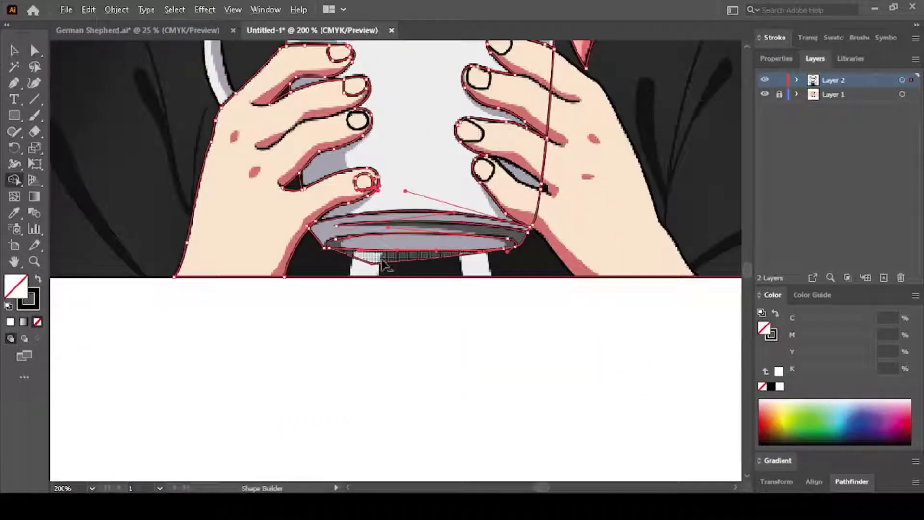
pyautogui.scroll(-3, 371, 243)
pyautogui.scroll(2, 372, 243)
pyautogui.scroll(2, 403, 243)
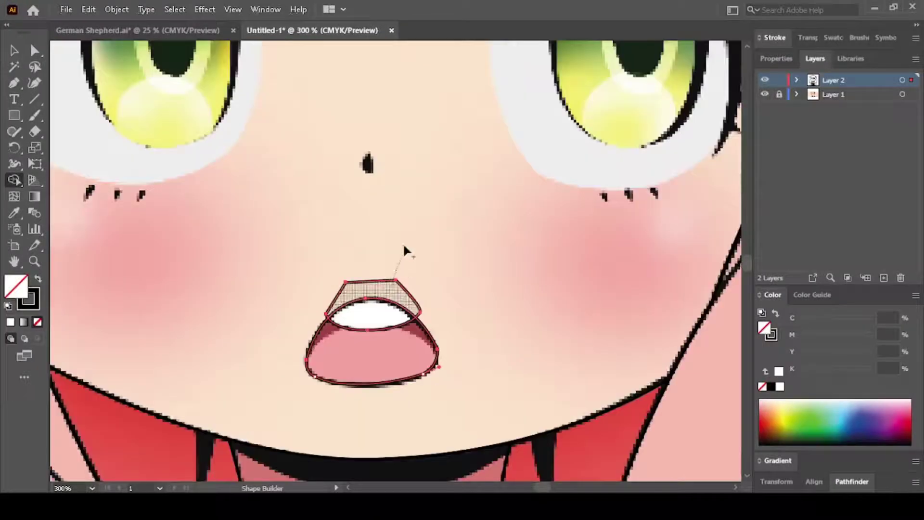
pyautogui.scroll(-3, 409, 242)
pyautogui.scroll(1, 489, 275)
pyautogui.scroll(1, 488, 276)
pyautogui.scroll(1, 294, 303)
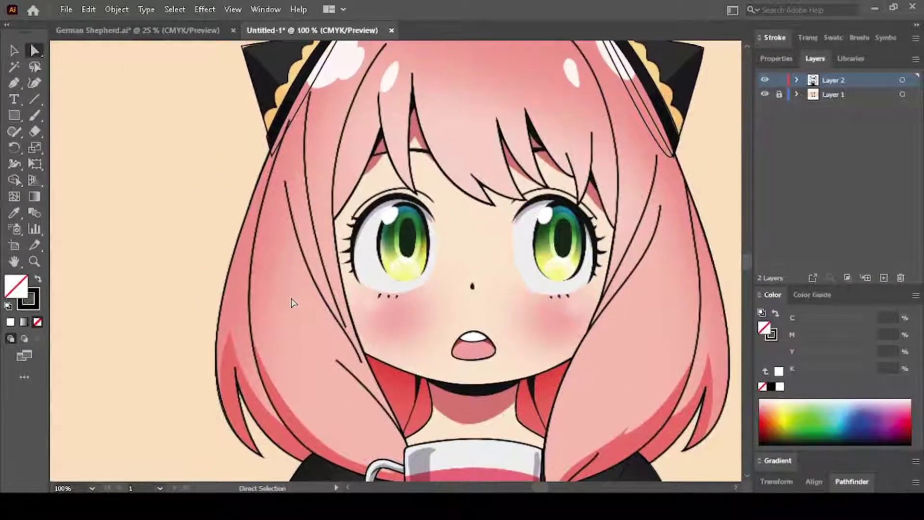
pyautogui.scroll(2, 359, 268)
pyautogui.scroll(1, 358, 267)
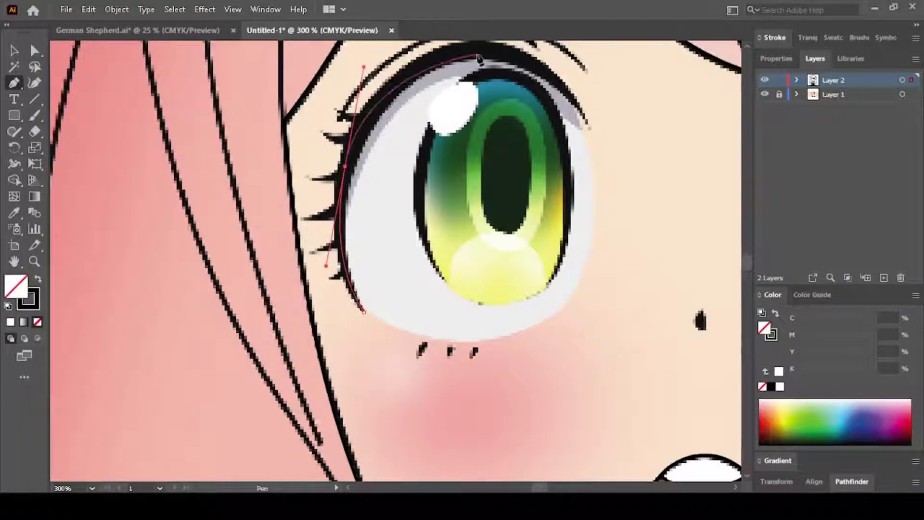
# Step: Trace the first eye's upper lash line along the eyelid to its outer corner
pyautogui.moveTo(345, 169); pyautogui.dragTo(364, 136)
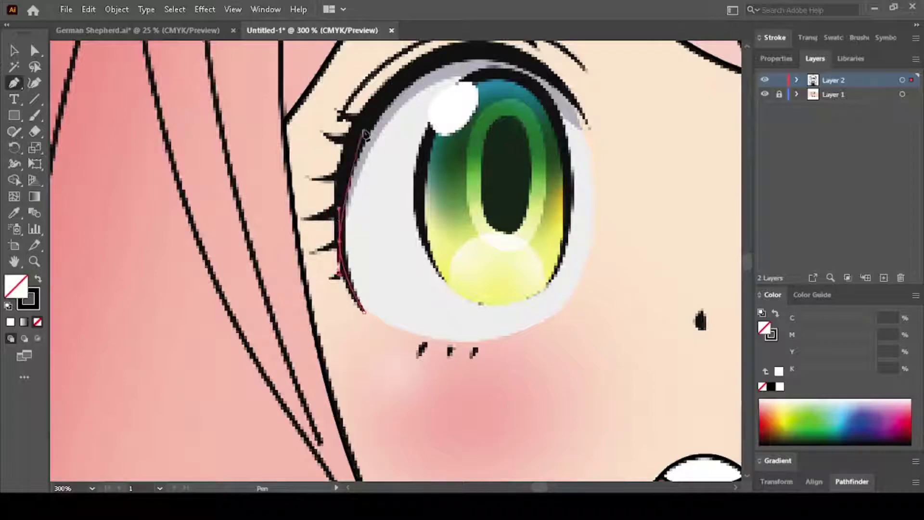
pyautogui.scroll(3, 385, 105)
pyautogui.click(487, 141)
pyautogui.click(506, 155)
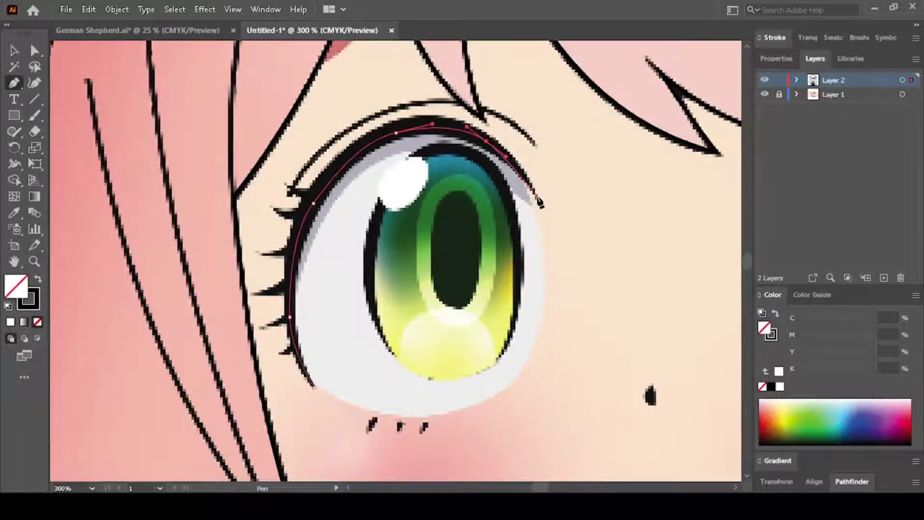
pyautogui.click(532, 183)
pyautogui.scroll(-3, 543, 219)
pyautogui.scroll(2, 403, 321)
pyautogui.scroll(1, 397, 324)
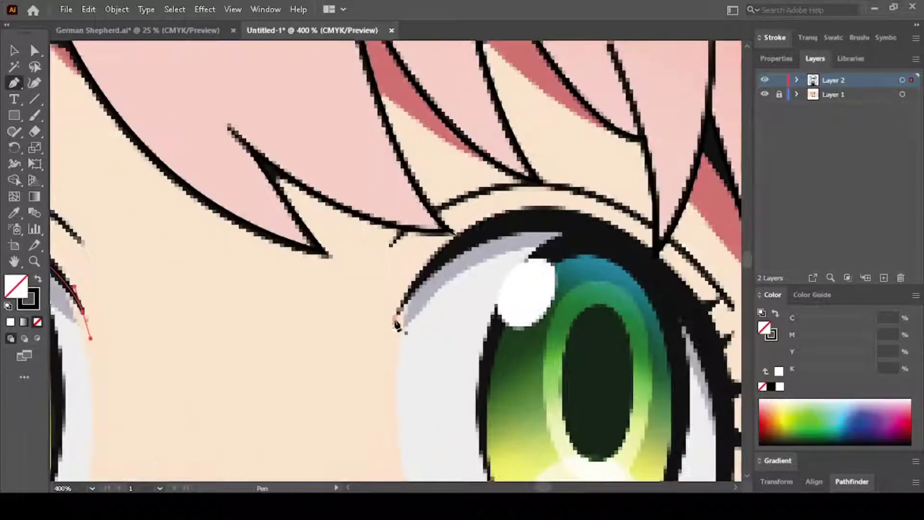
# Step: Trace the other eye's lash line along the lid and down its outer side, then zoom out
pyautogui.click(495, 231)
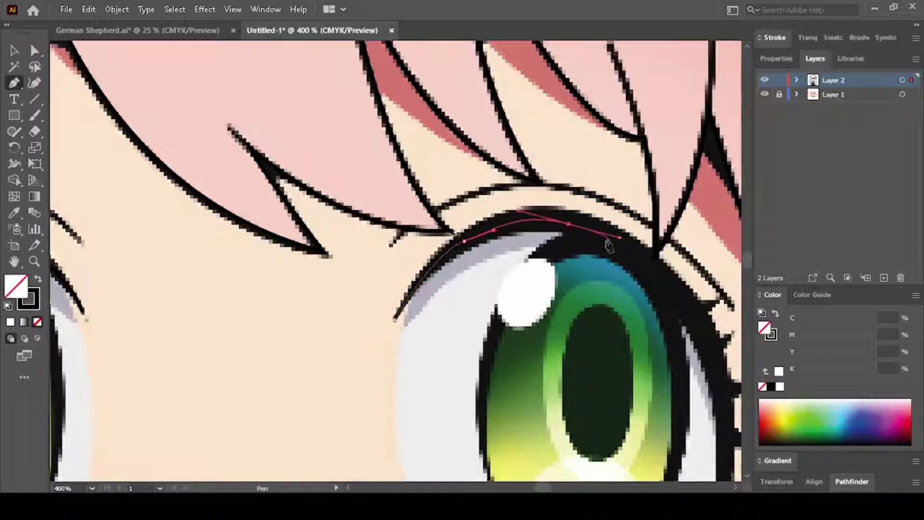
pyautogui.moveTo(607, 238); pyautogui.dragTo(669, 274)
pyautogui.scroll(-2, 670, 278)
pyautogui.hscroll(3, 670, 277)
pyautogui.moveTo(574, 294)
pyautogui.mouseDown()
pyautogui.moveTo(584, 335)
pyautogui.moveTo(554, 383)
pyautogui.mouseUp()
pyautogui.scroll(-3, 564, 341)
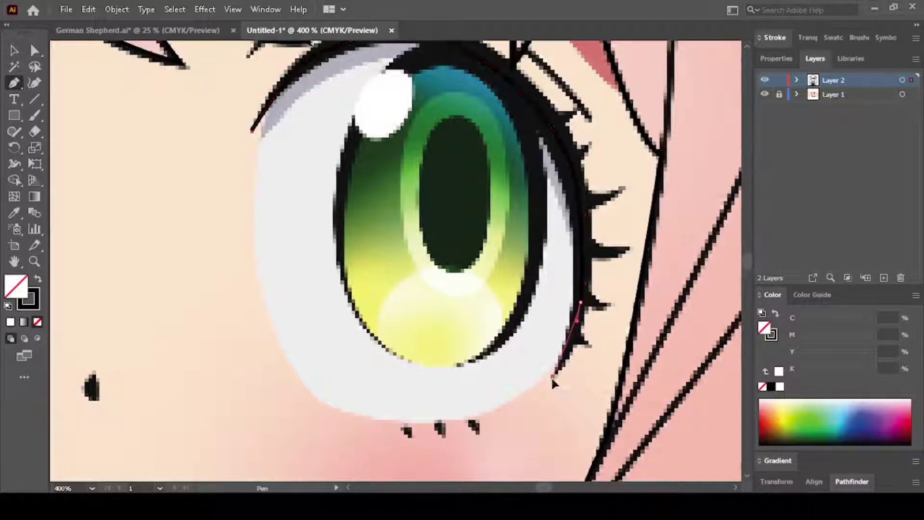
pyautogui.press('a')
pyautogui.hotkey('ctrl', '-')
# Step: Give the lash lines a 7 pt tapered stroke in the Stroke panel
pyautogui.hotkey('ctrl', 'F10')
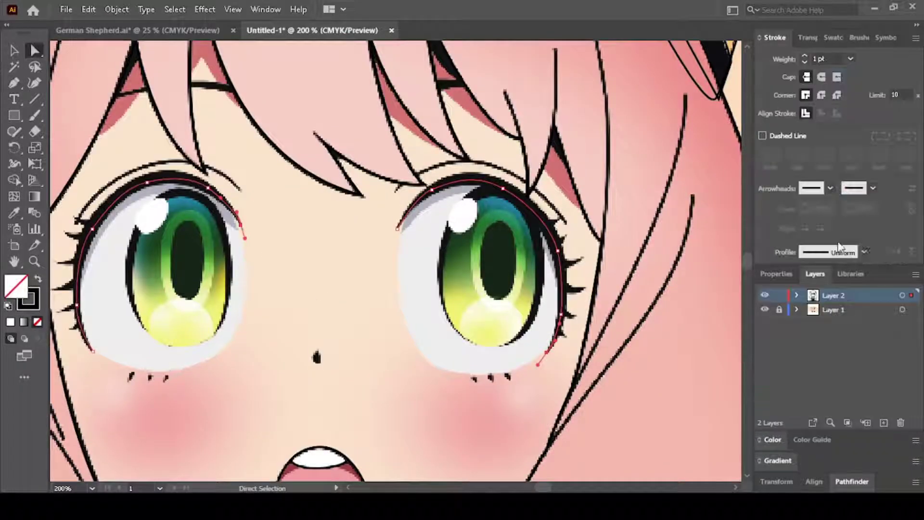
pyautogui.click(805, 56)
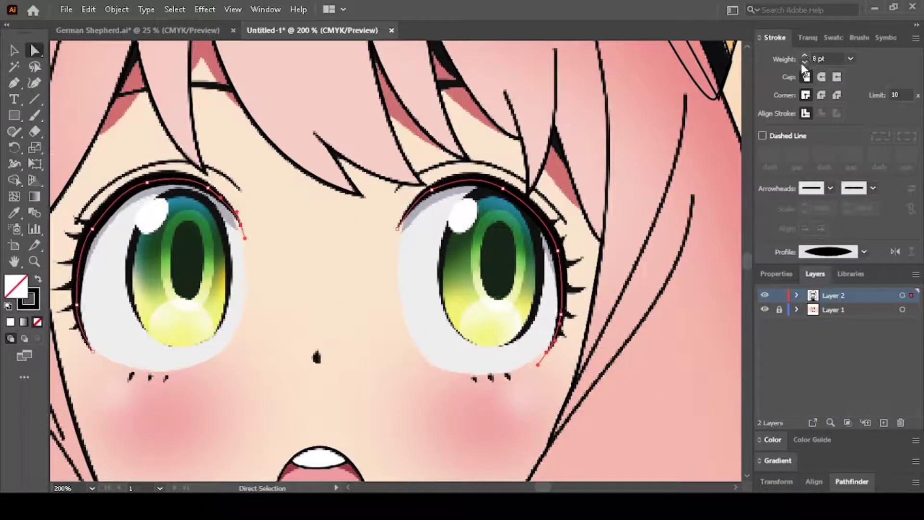
pyautogui.scroll(2, 581, 203)
pyautogui.hscroll(-5, 437, 275)
pyautogui.click(268, 292)
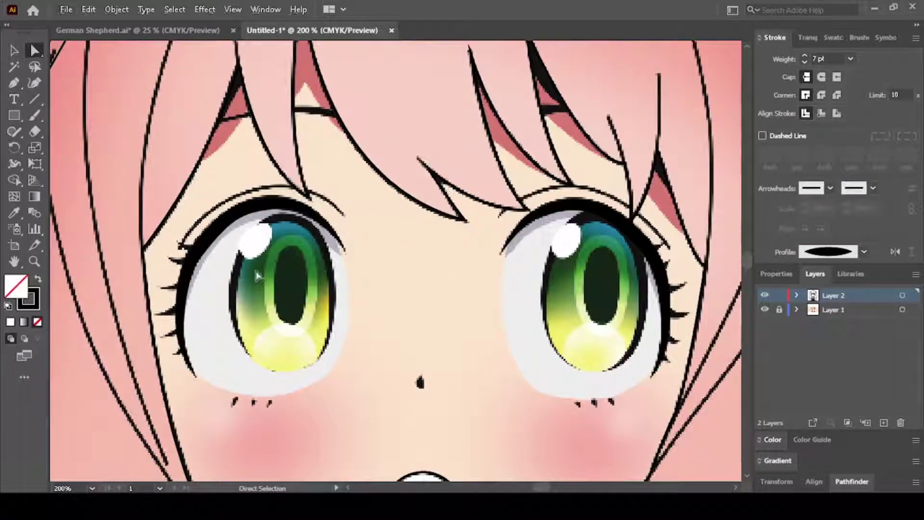
# Step: Draw a thin crease line curving above the right eye
pyautogui.scroll(1, 175, 247)
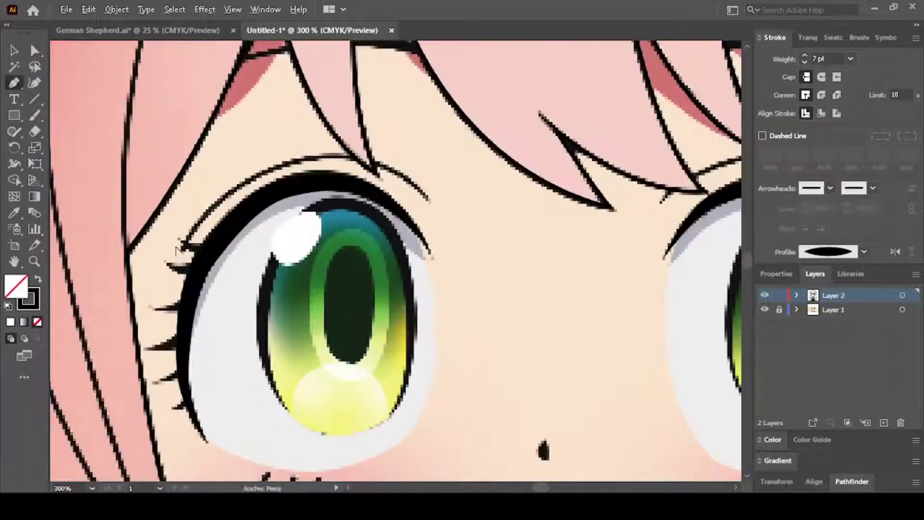
pyautogui.press('p')
pyautogui.click(182, 248)
pyautogui.moveTo(319, 158); pyautogui.dragTo(414, 155)
pyautogui.click(430, 202)
pyautogui.hscroll(10, 448, 240)
pyautogui.scroll(1, 461, 264)
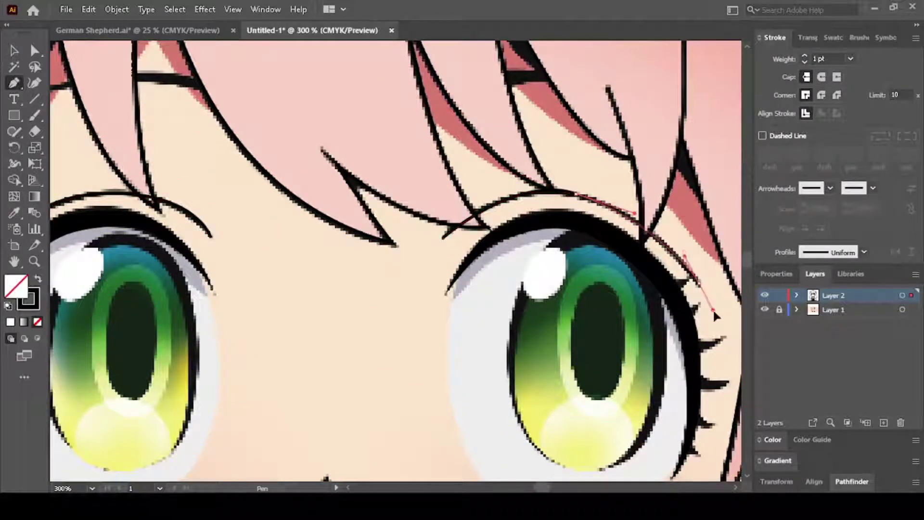
pyautogui.hscroll(5, 330, 237)
pyautogui.scroll(-3, 324, 208)
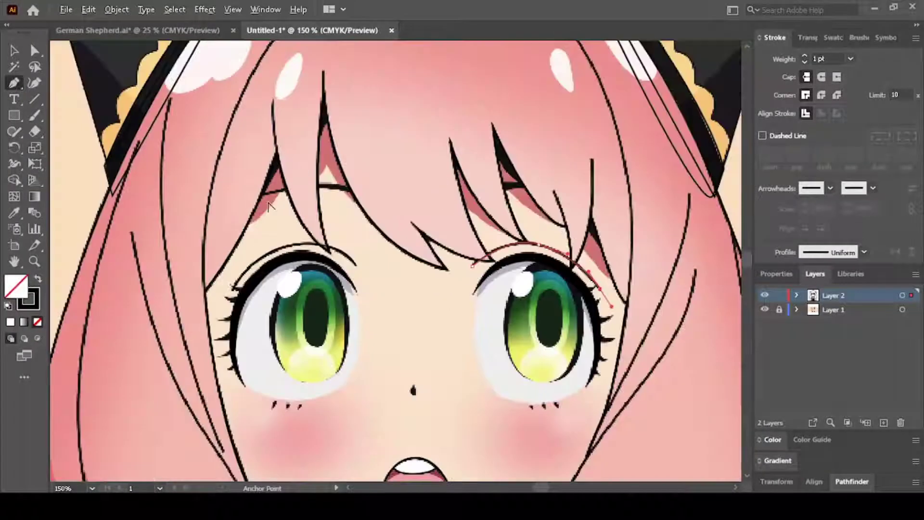
pyautogui.scroll(3, 372, 266)
pyautogui.scroll(2, 410, 251)
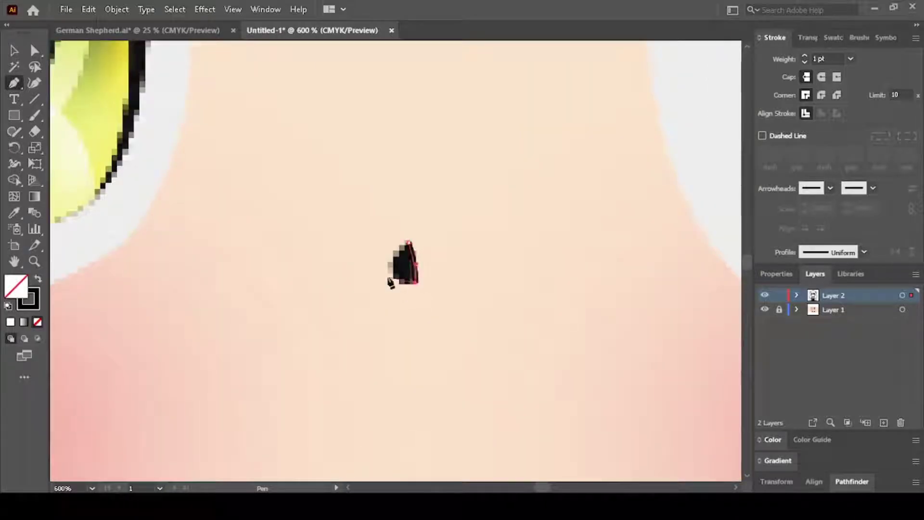
# Step: Trace a fold line curving down the shirt toward the hand
pyautogui.scroll(-4, 451, 211)
pyautogui.scroll(-2, 433, 241)
pyautogui.scroll(4, 347, 251)
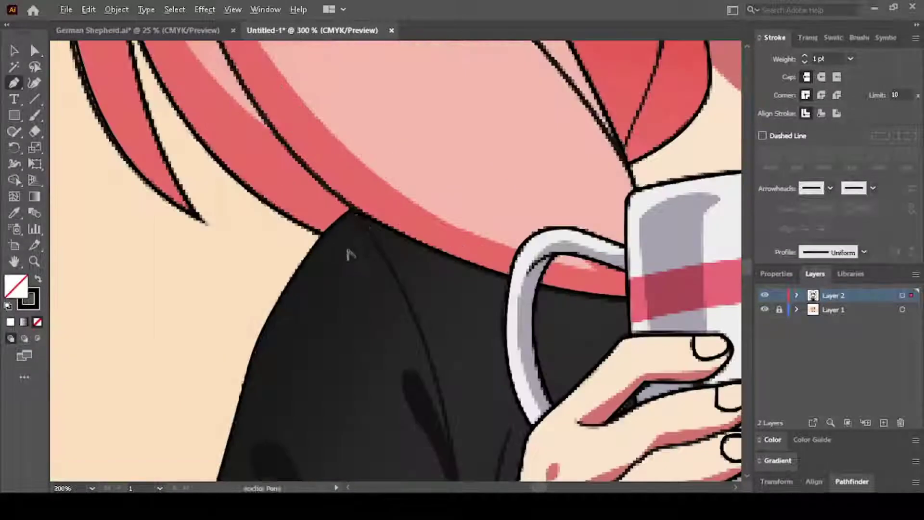
pyautogui.scroll(2, 466, 424)
pyautogui.scroll(2, 466, 424)
pyautogui.moveTo(416, 223); pyautogui.dragTo(430, 319)
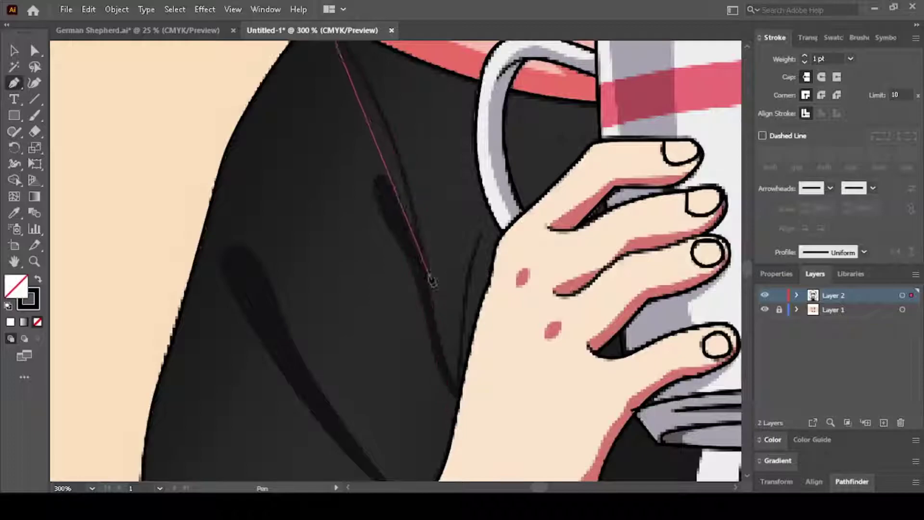
pyautogui.scroll(1, 432, 323)
pyautogui.moveTo(458, 412); pyautogui.dragTo(468, 420)
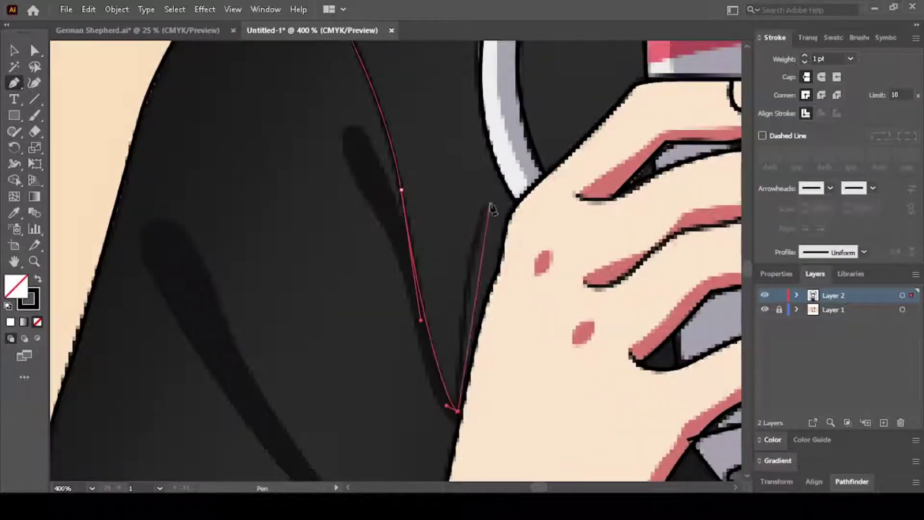
pyautogui.scroll(-4, 489, 202)
pyautogui.scroll(3, 547, 303)
pyautogui.scroll(-1, 600, 219)
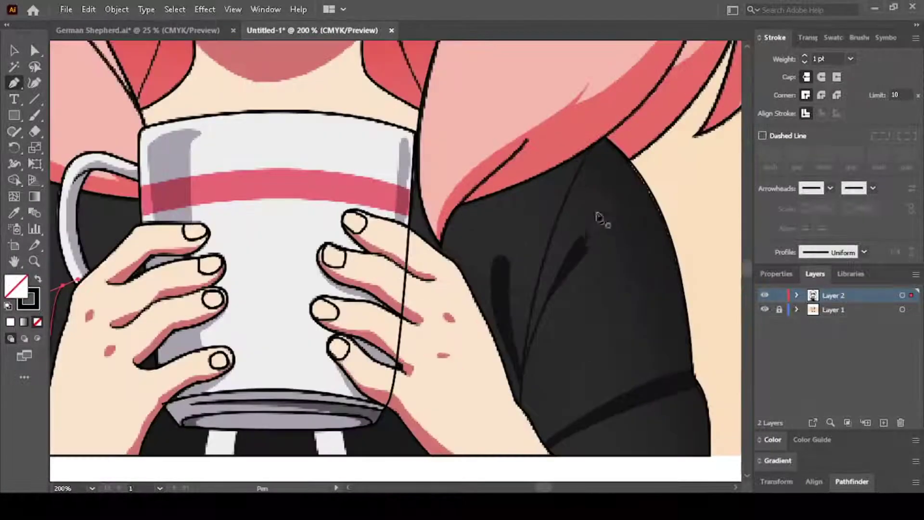
# Step: Trace a fold line on the right sleeve, curving to the hand's edge
pyautogui.click(595, 147)
pyautogui.scroll(-3, 523, 349)
pyautogui.scroll(-1, 523, 357)
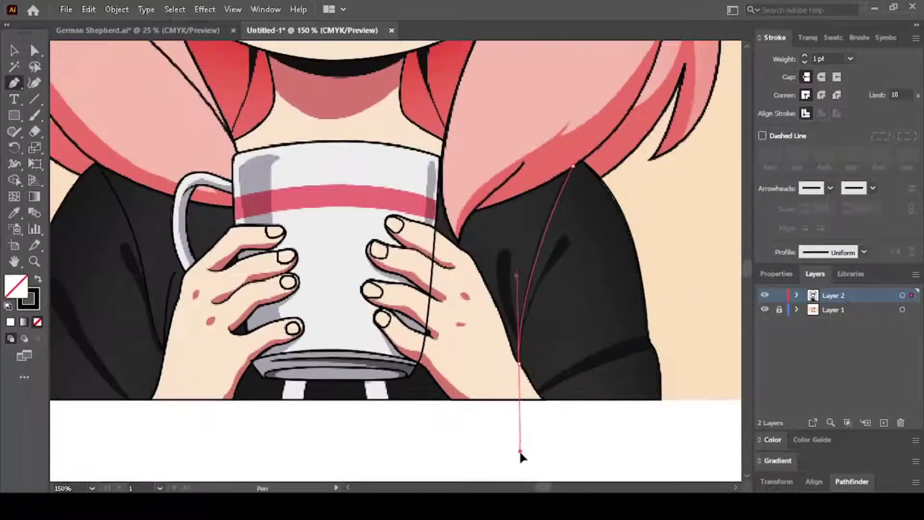
pyautogui.scroll(3, 524, 414)
pyautogui.scroll(-1, 550, 283)
pyautogui.scroll(1, 550, 283)
pyautogui.moveTo(443, 460); pyautogui.dragTo(440, 195)
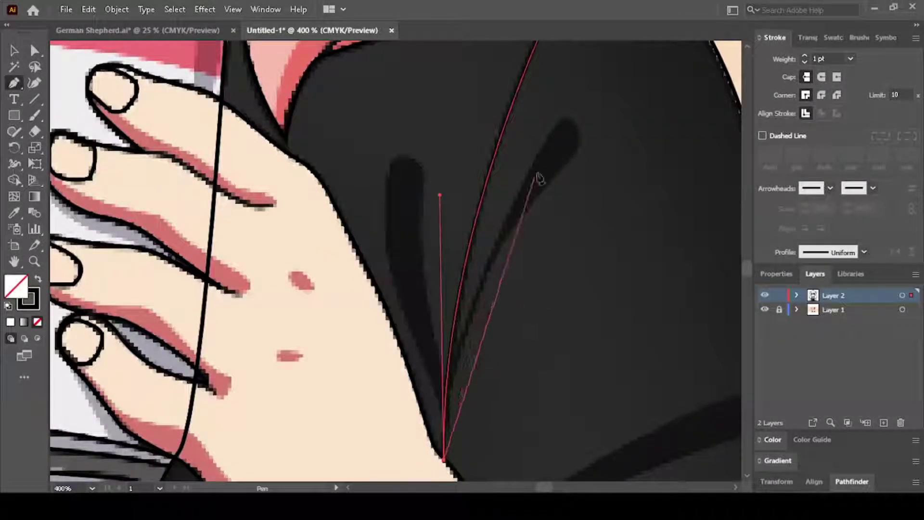
pyautogui.scroll(-1, 548, 139)
pyautogui.scroll(-3, 459, 304)
pyautogui.scroll(4, 375, 299)
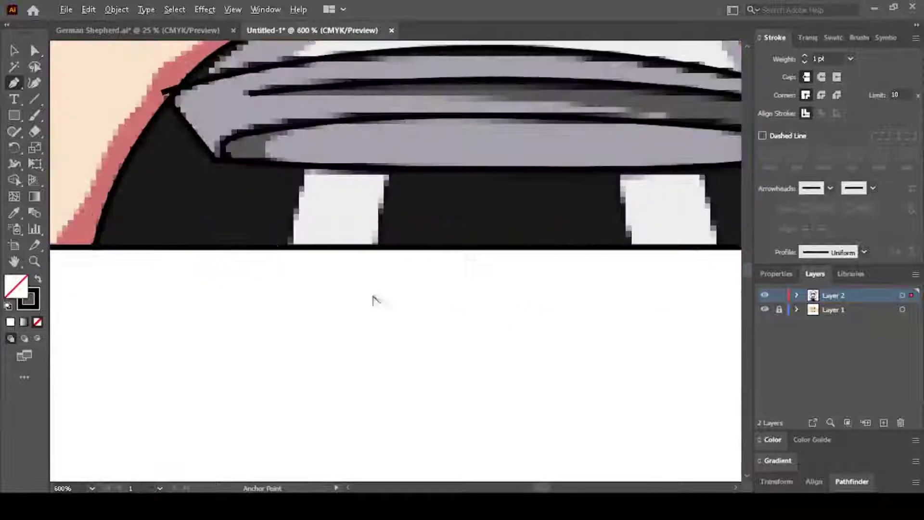
# Step: Outline both small blocks beneath the mug's base with corner points
pyautogui.click(398, 147)
pyautogui.click(380, 272)
pyautogui.click(286, 256)
pyautogui.moveTo(632, 259); pyautogui.dragTo(628, 234)
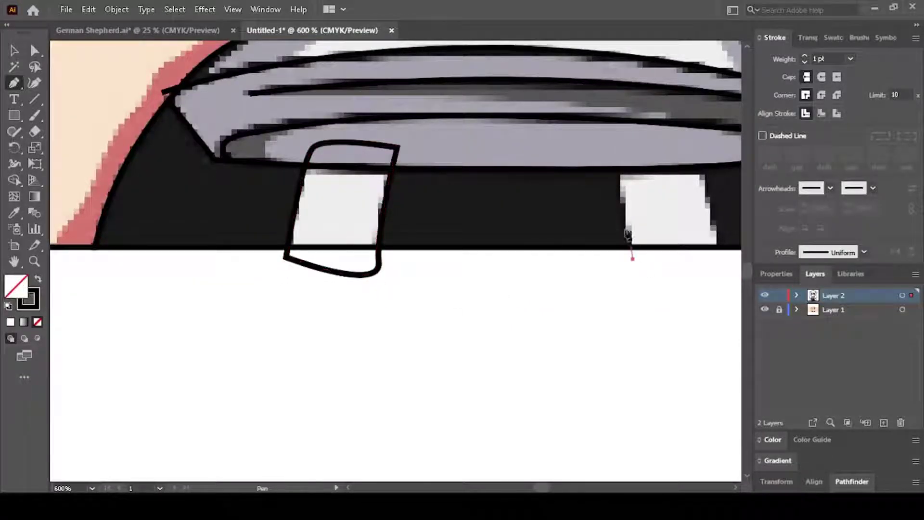
pyautogui.hscroll(3, 617, 147)
pyautogui.click(512, 145)
pyautogui.click(541, 269)
pyautogui.scroll(-6, 526, 285)
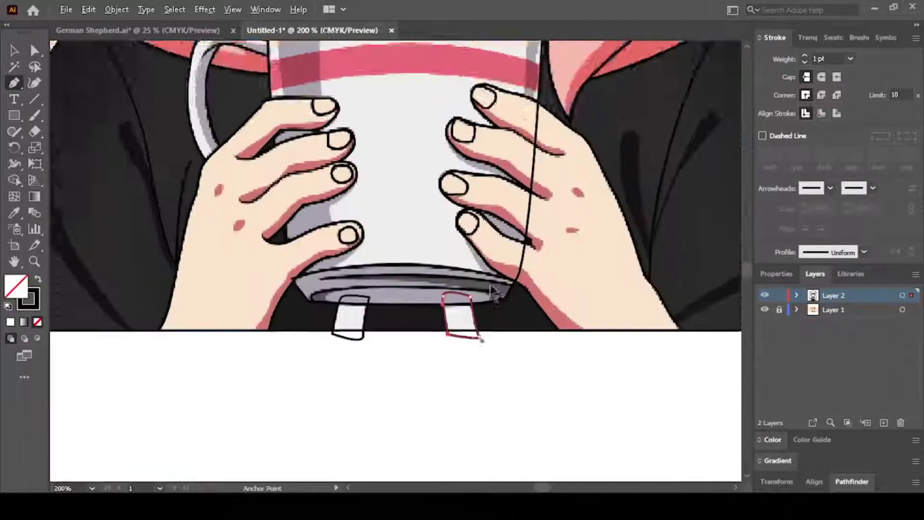
pyautogui.scroll(3, 380, 96)
pyautogui.scroll(2, 381, 96)
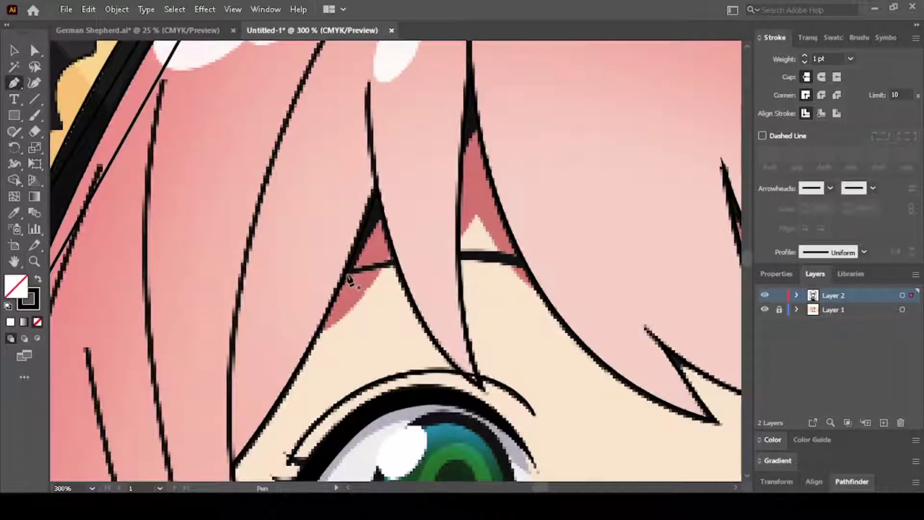
# Step: Trace a curved stroke along the eyebrow above the left eye
pyautogui.scroll(1, 529, 277)
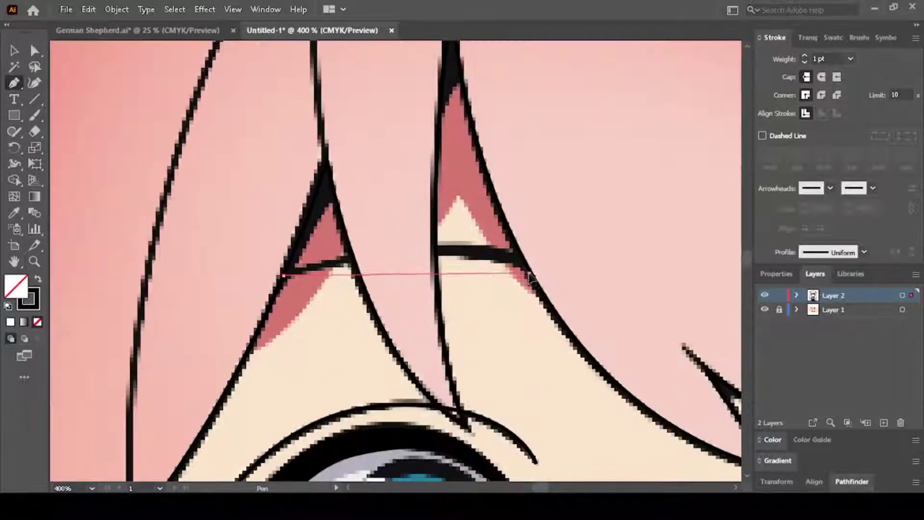
pyautogui.moveTo(276, 278); pyautogui.dragTo(149, 337)
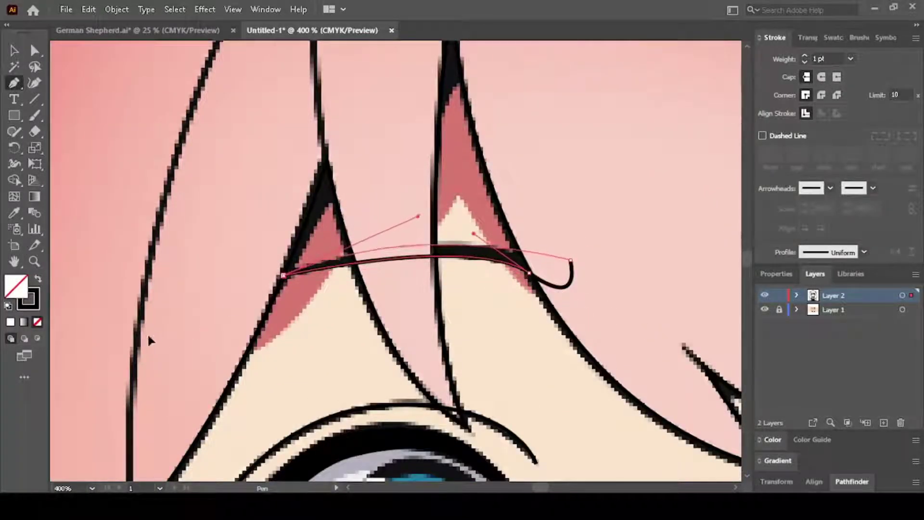
pyautogui.hscroll(5, 549, 291)
pyautogui.scroll(-4, 510, 303)
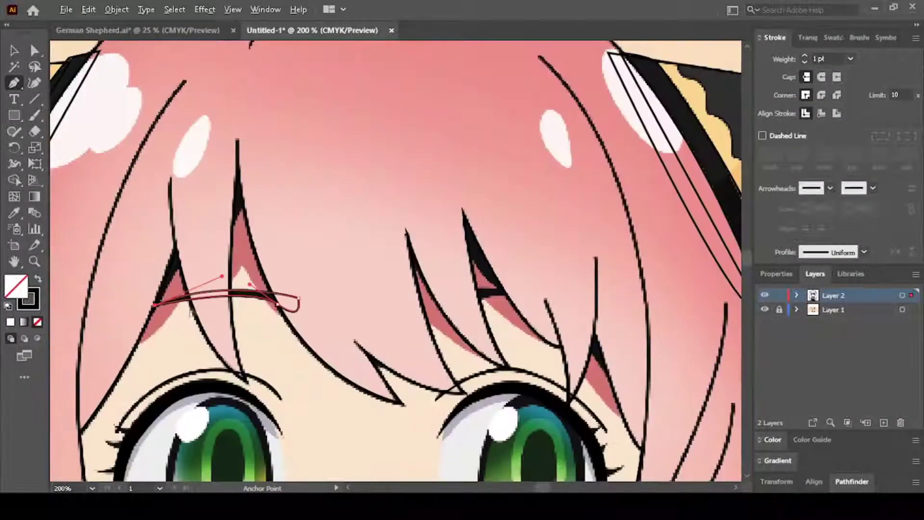
pyautogui.scroll(4, 482, 293)
pyautogui.scroll(-3, 471, 288)
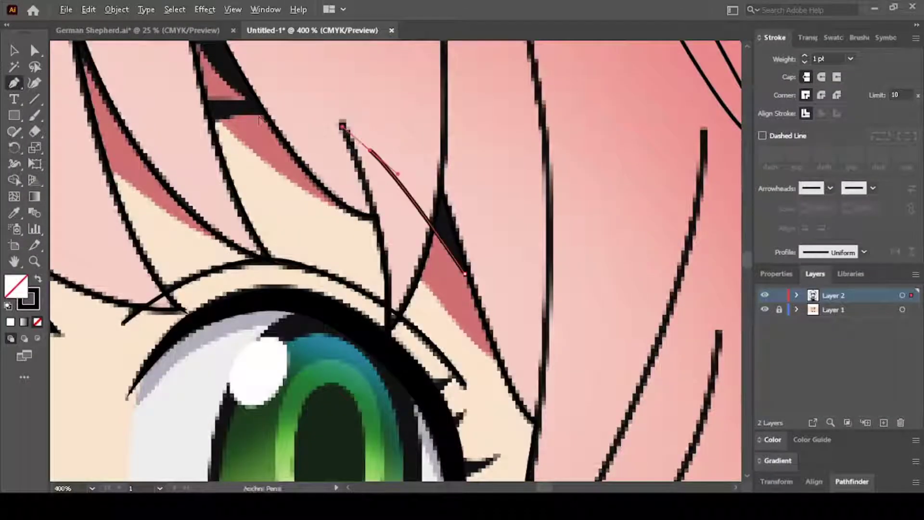
pyautogui.scroll(1, 288, 125)
pyautogui.scroll(2, 270, 217)
# Step: Trace curved and straight segments along the bang strands, then fit the artboard
pyautogui.moveTo(268, 224); pyautogui.dragTo(233, 246)
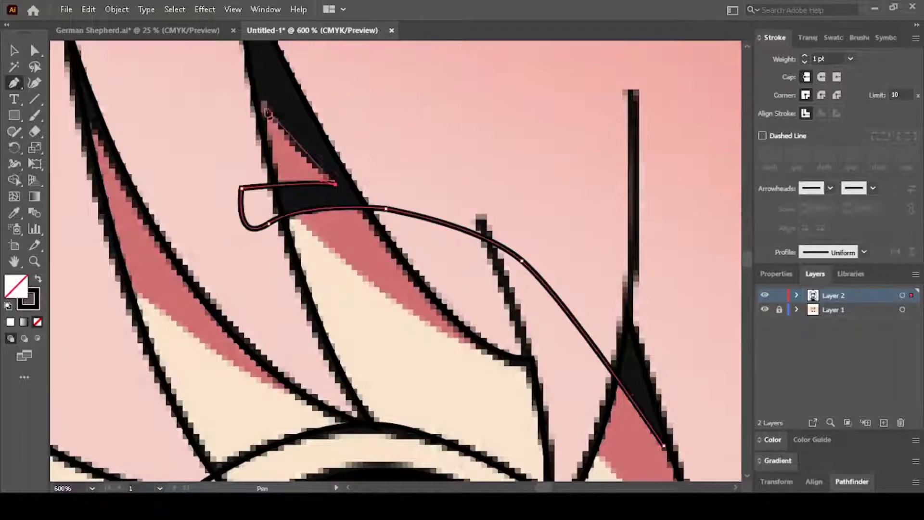
pyautogui.scroll(-2, 267, 144)
pyautogui.hscroll(-2, 260, 192)
pyautogui.moveTo(319, 251); pyautogui.dragTo(262, 231)
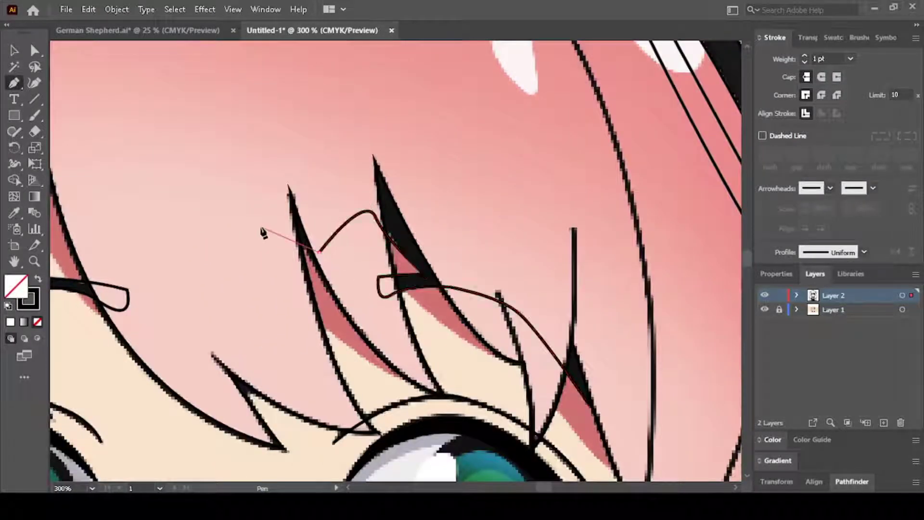
pyautogui.hscroll(-3, 262, 231)
pyautogui.click(258, 155)
pyautogui.moveTo(159, 248); pyautogui.dragTo(175, 286)
pyautogui.scroll(-2, 175, 286)
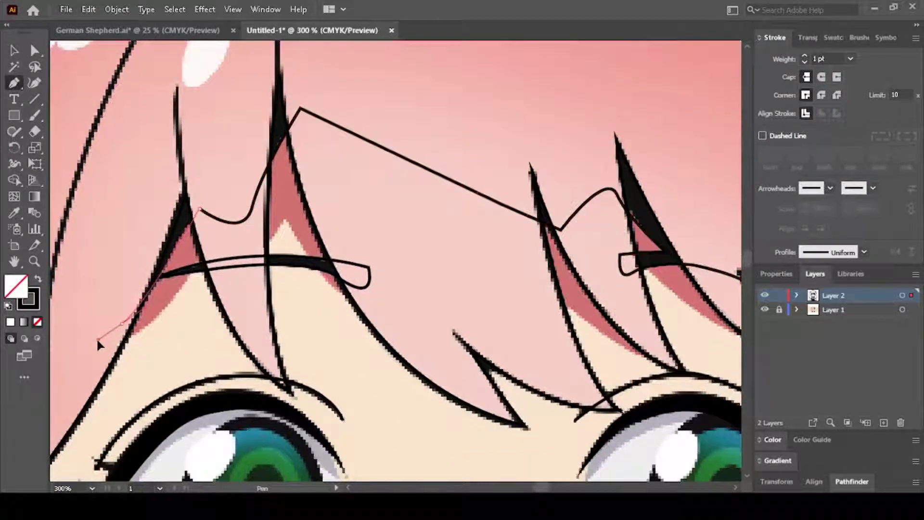
pyautogui.hotkey('ctrl', '0')
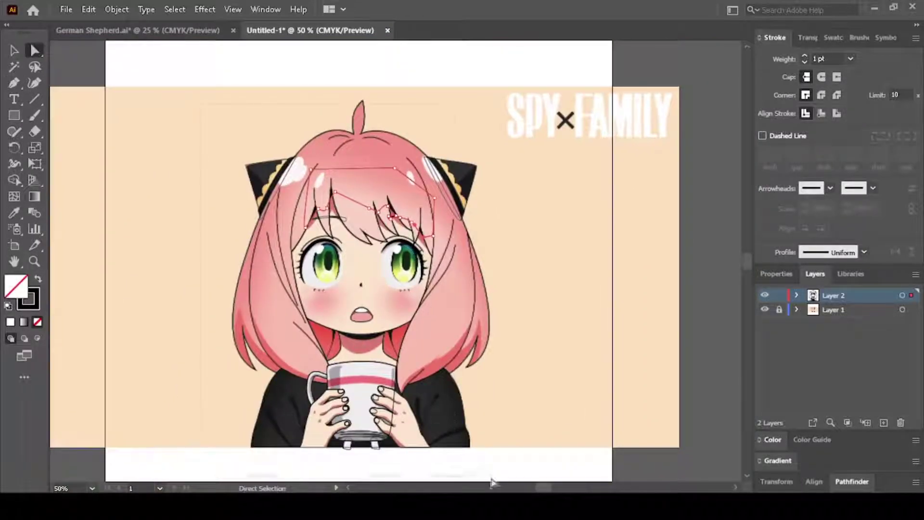
pyautogui.scroll(4, 392, 476)
pyautogui.hotkey('shift', 'm')
pyautogui.scroll(2, 393, 230)
pyautogui.scroll(-1, 254, 327)
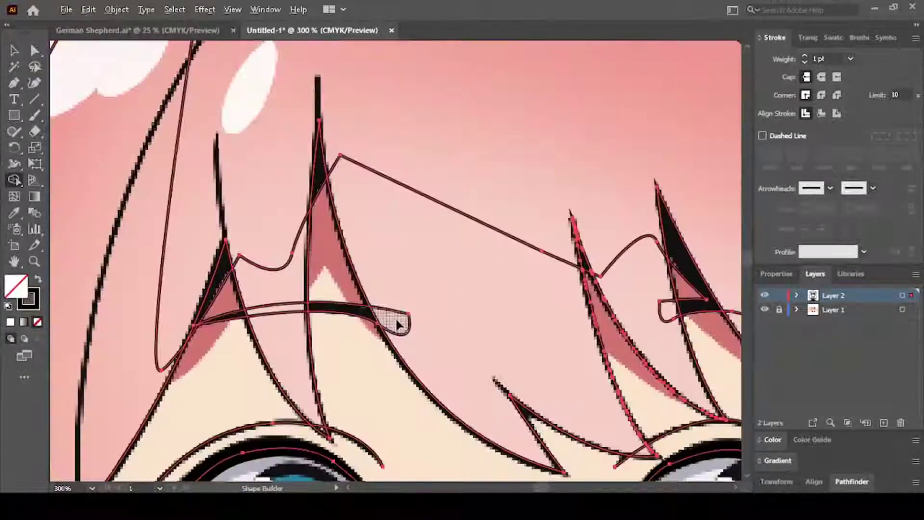
pyautogui.scroll(-2, 453, 217)
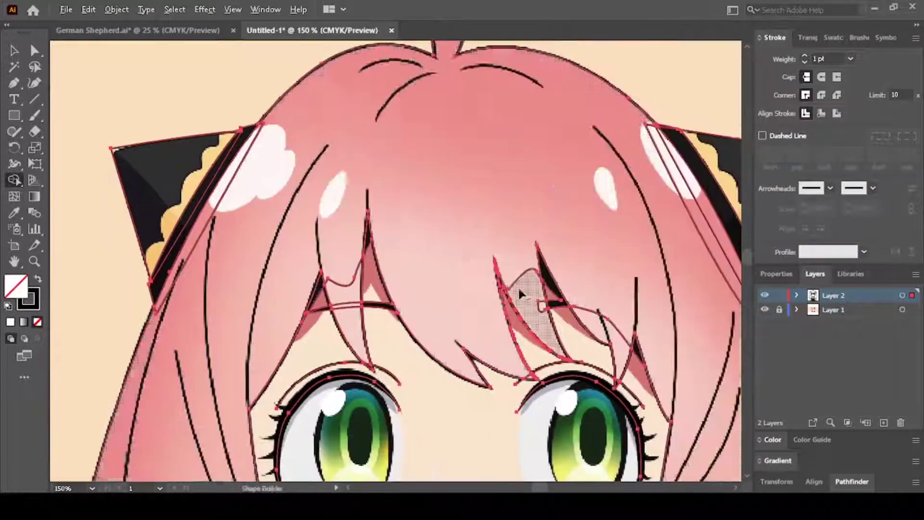
pyautogui.scroll(2, 518, 286)
pyautogui.scroll(1, 561, 233)
pyautogui.scroll(-2, 454, 306)
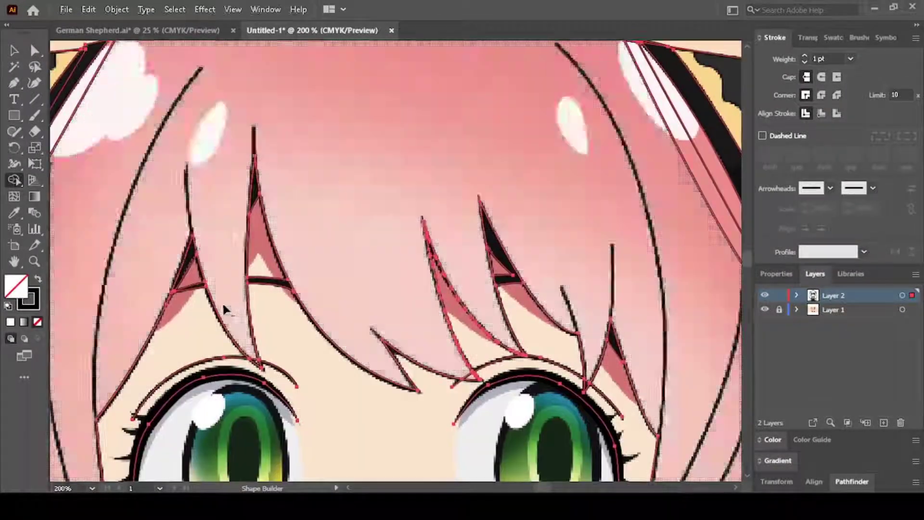
pyautogui.scroll(-2, 374, 352)
pyautogui.scroll(1, 510, 192)
pyautogui.scroll(1, 512, 268)
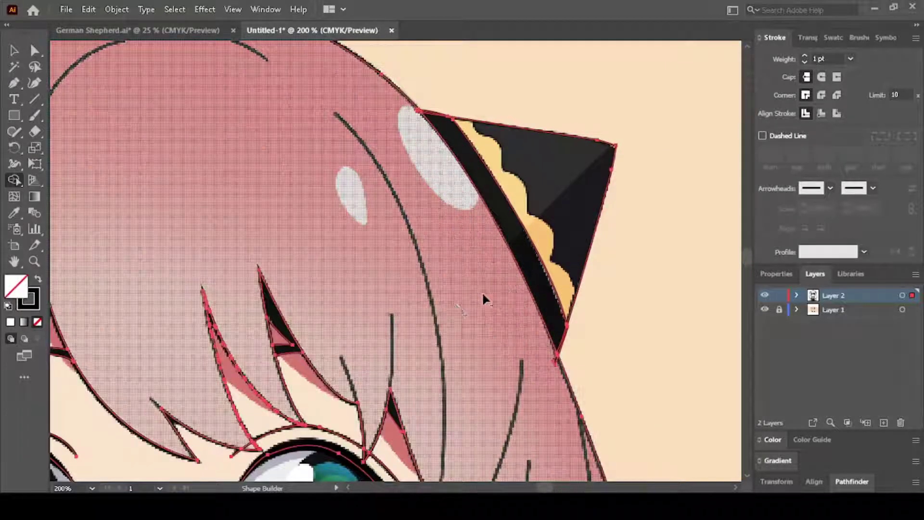
pyautogui.scroll(2, 484, 299)
pyautogui.scroll(2, 501, 245)
pyautogui.scroll(-2, 503, 239)
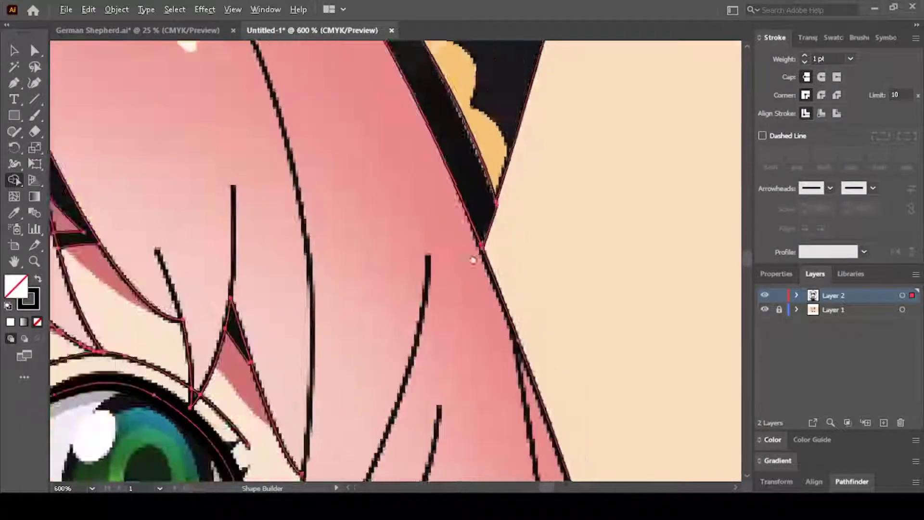
pyautogui.scroll(1, 481, 250)
pyautogui.scroll(1, 385, 313)
pyautogui.scroll(-1, 433, 337)
pyautogui.scroll(2, 457, 351)
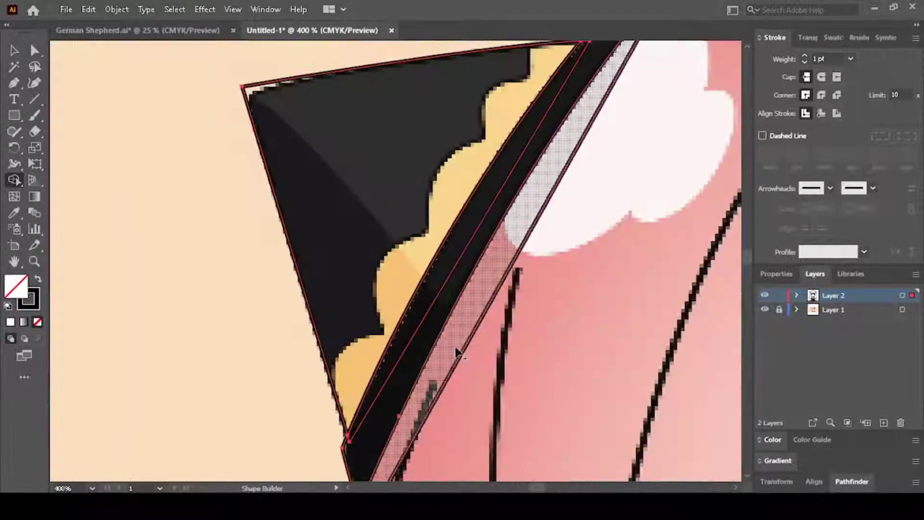
pyautogui.scroll(1, 450, 314)
pyautogui.scroll(-2, 431, 248)
pyautogui.scroll(-5, 431, 247)
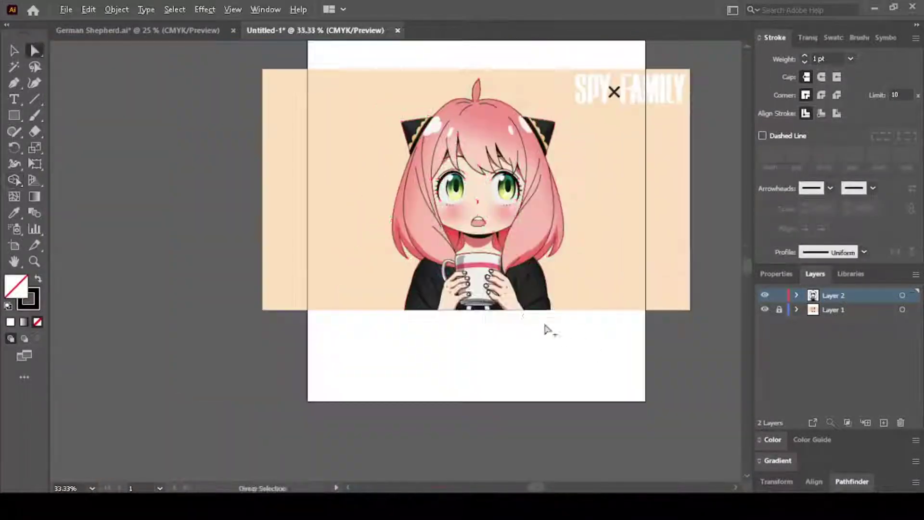
pyautogui.scroll(6, 549, 326)
# Step: Select the traced neck outline path with the Direct Selection tool
pyautogui.scroll(-1, 371, 309)
pyautogui.press('a')
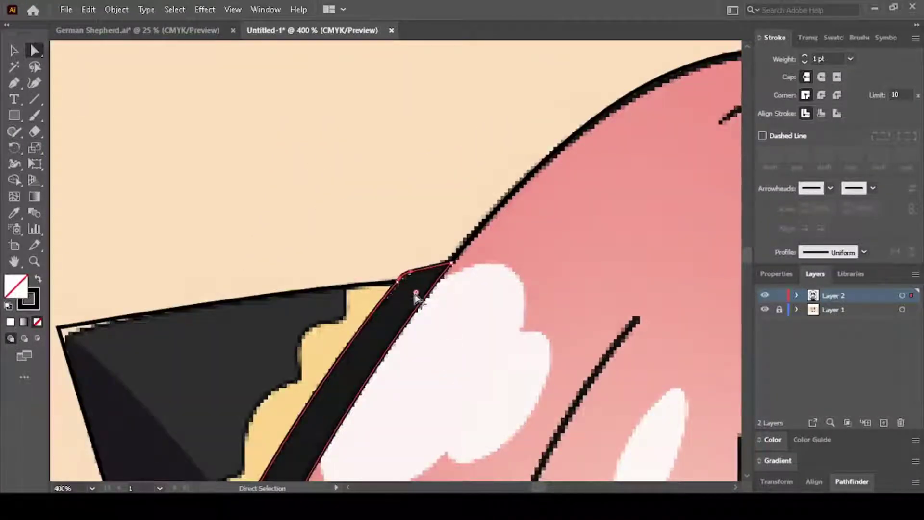
pyautogui.scroll(-2, 303, 324)
pyautogui.scroll(-1, 573, 364)
pyautogui.scroll(3, 388, 247)
pyautogui.scroll(1, 378, 318)
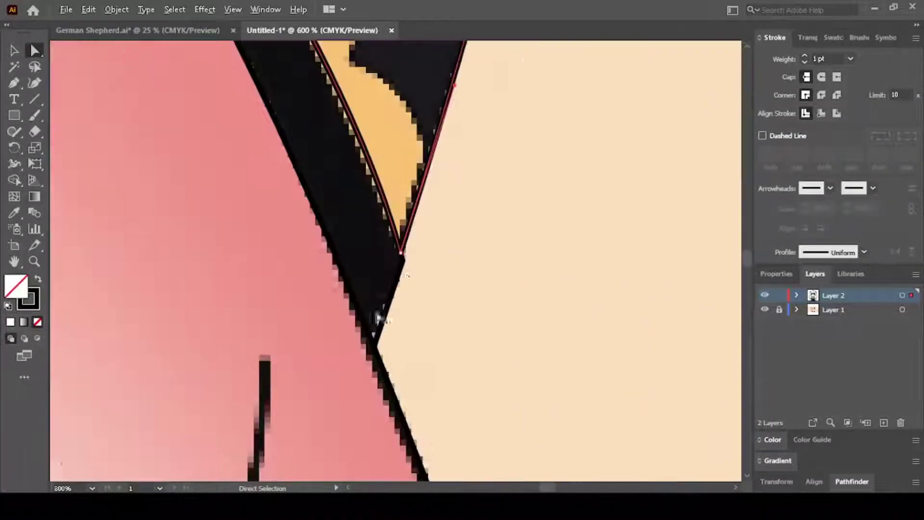
pyautogui.scroll(-3, 388, 264)
pyautogui.scroll(-4, 444, 303)
pyautogui.scroll(1, 400, 270)
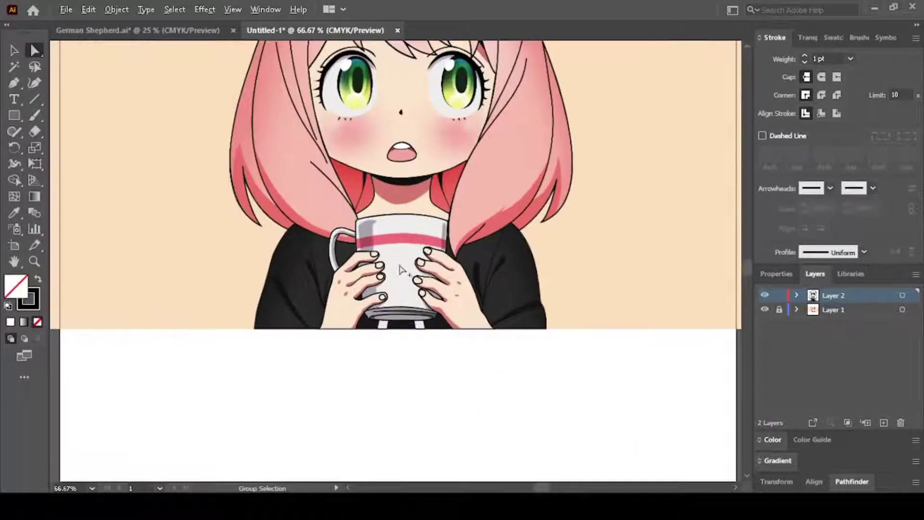
pyautogui.scroll(2, 400, 270)
pyautogui.click(384, 284)
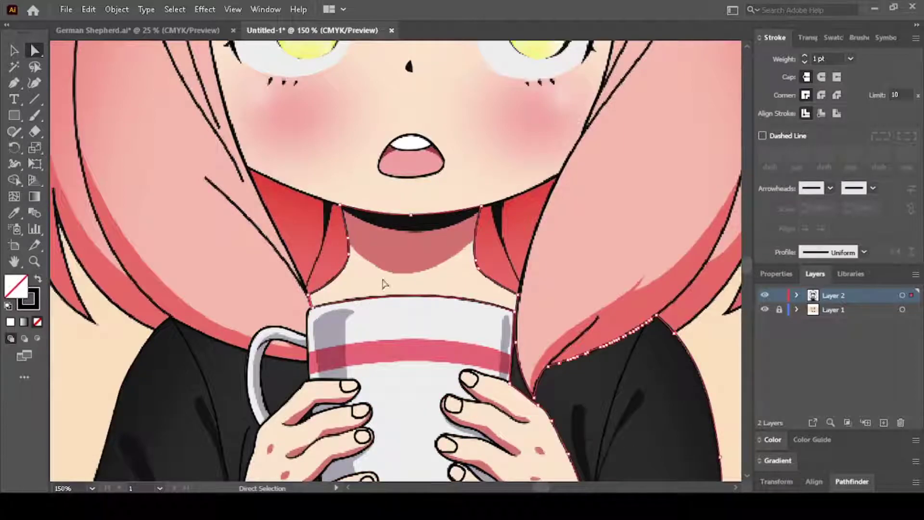
pyautogui.scroll(-3, 384, 284)
pyautogui.scroll(3, 411, 298)
pyautogui.scroll(1, 411, 298)
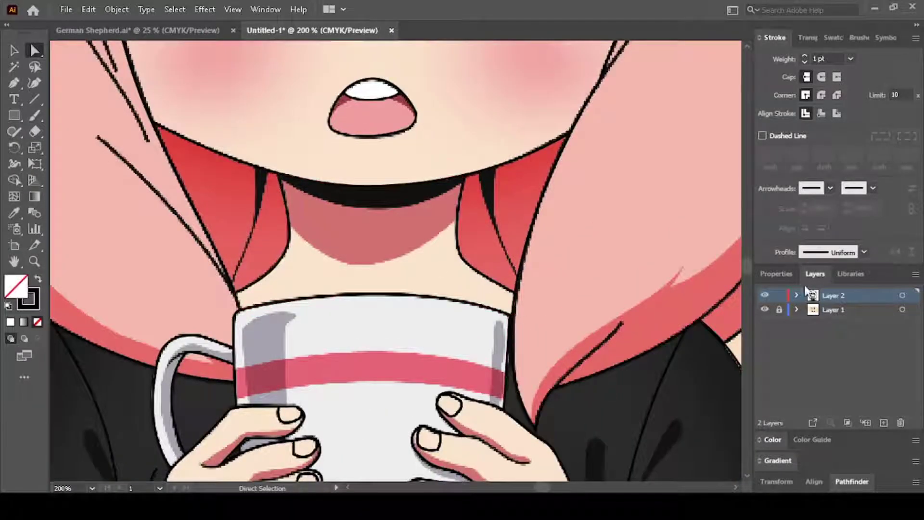
# Step: Expand Layer 2 in the Layers panel and target one of its traced paths
pyautogui.click(797, 295)
pyautogui.scroll(-1, 782, 359)
pyautogui.scroll(-2, 824, 368)
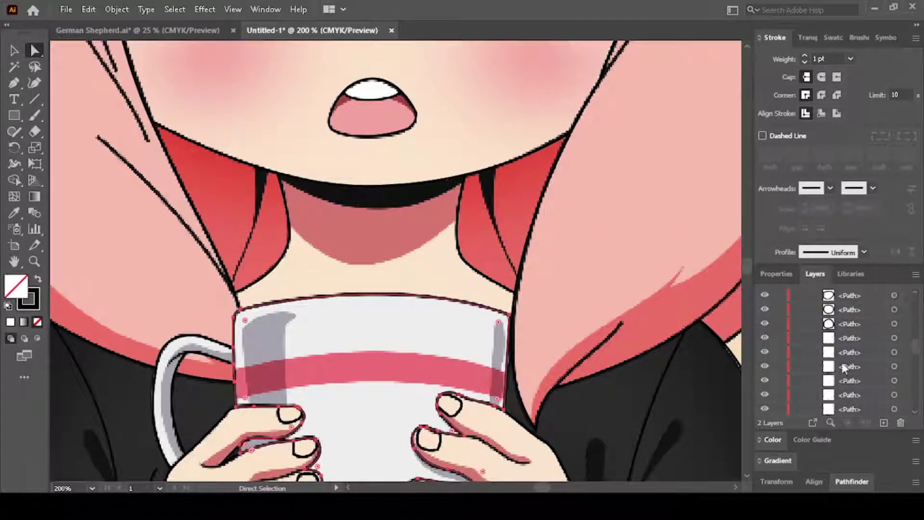
pyautogui.click(895, 338)
pyautogui.scroll(-2, 455, 302)
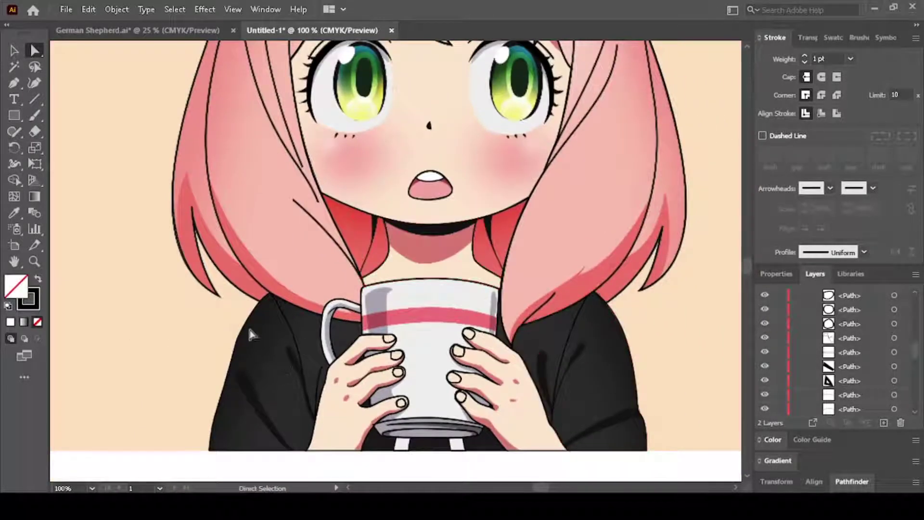
pyautogui.scroll(1, 247, 330)
pyautogui.scroll(-1, 375, 335)
pyautogui.scroll(1, 378, 313)
# Step: Pen-trace the left green iris from its left edge, over the top, and down its right side
pyautogui.scroll(2, 382, 318)
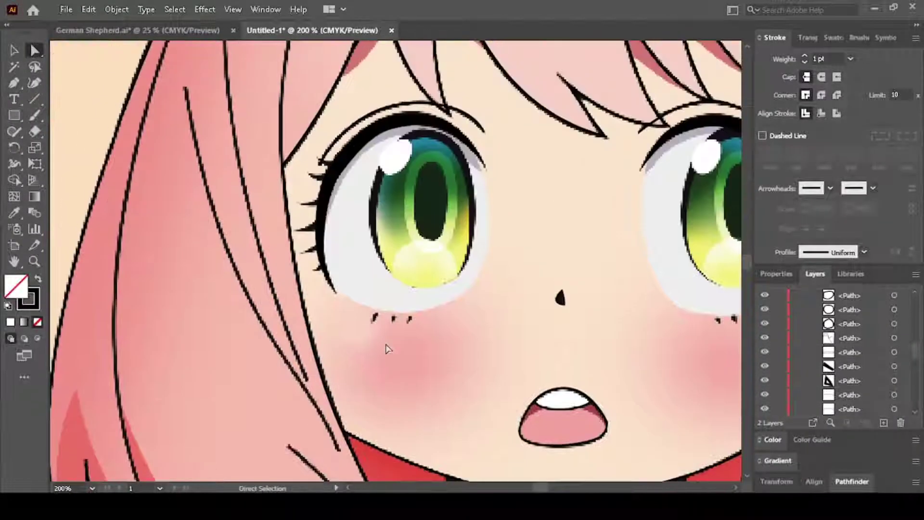
pyautogui.press('p')
pyautogui.scroll(1, 385, 337)
pyautogui.click(373, 318)
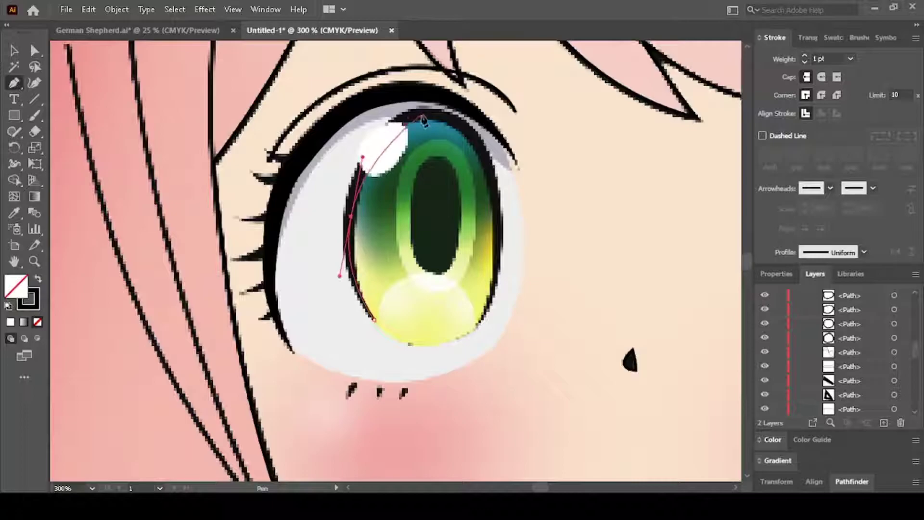
pyautogui.moveTo(423, 118); pyautogui.dragTo(471, 110)
pyautogui.click(491, 169)
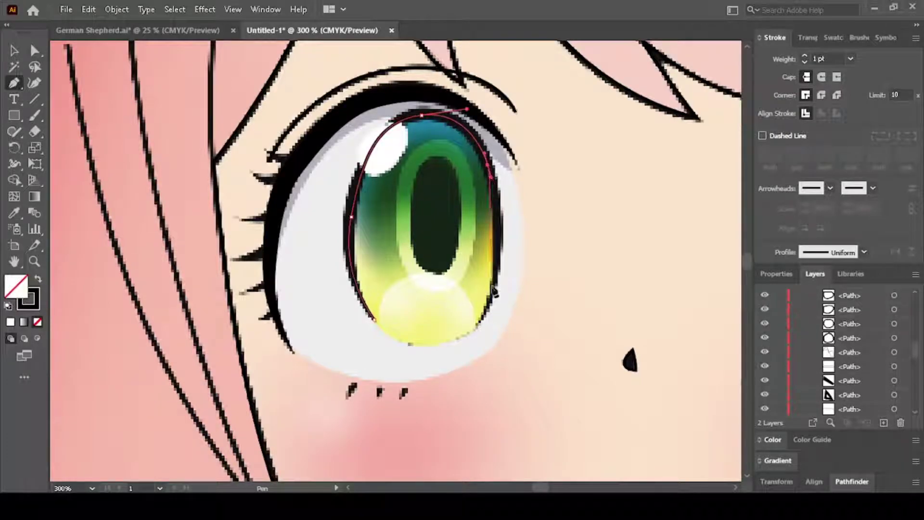
pyautogui.scroll(1, 486, 294)
pyautogui.click(504, 233)
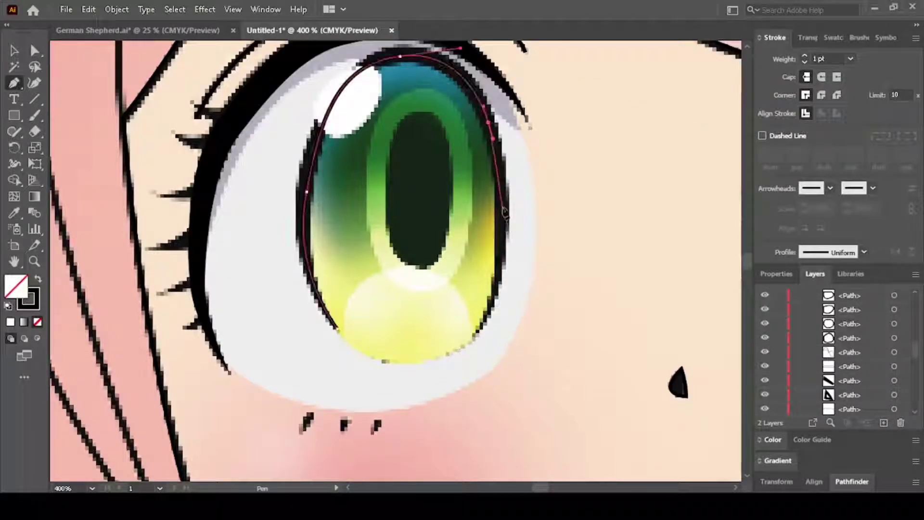
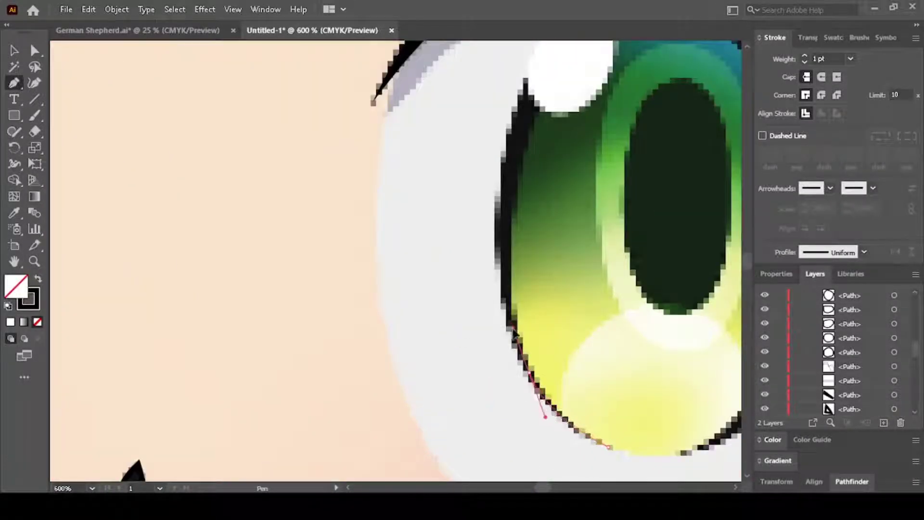
# Step: Finish tracing the right iris outline down its right edge and along the bottom
pyautogui.hotkey('ctrl', '-')
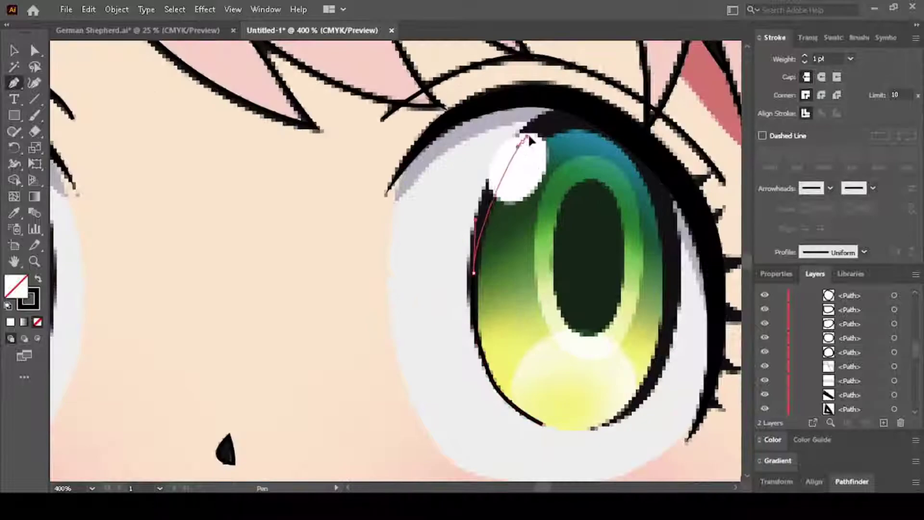
pyautogui.click(604, 116)
pyautogui.click(673, 262)
pyautogui.click(675, 314)
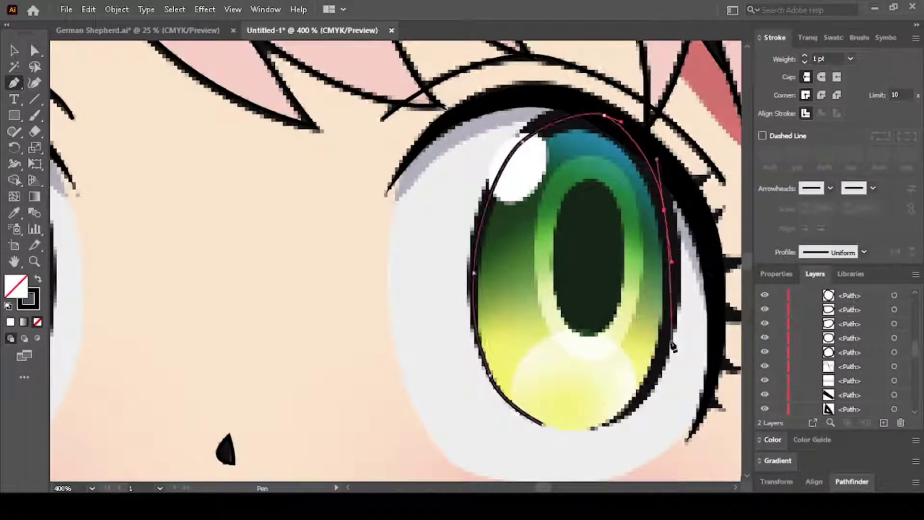
pyautogui.click(668, 340)
pyautogui.click(660, 366)
pyautogui.scroll(-3, 660, 385)
pyautogui.keyDown('alt'); pyautogui.scroll(1, 650, 317); pyautogui.keyUp('alt')
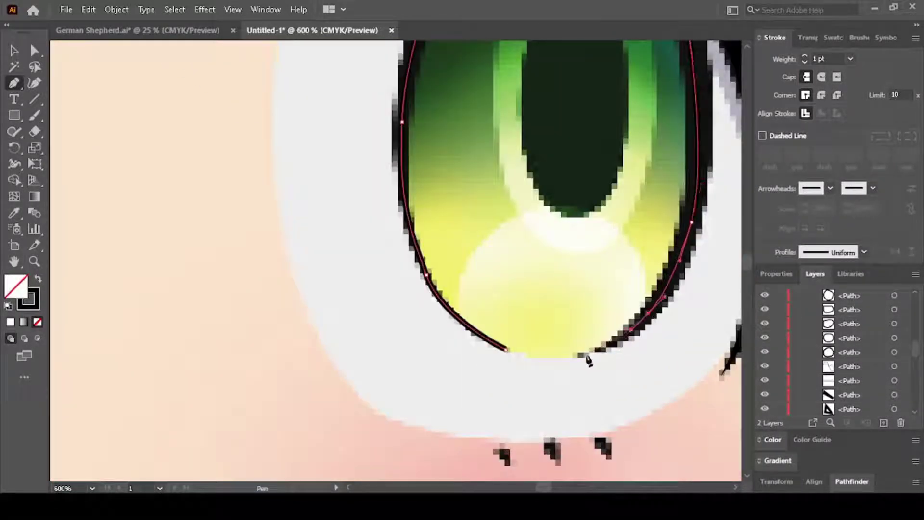
pyautogui.click(618, 340)
pyautogui.click(545, 358)
pyautogui.keyDown('alt'); pyautogui.scroll(-3, 556, 341); pyautogui.keyUp('alt')
# Step: Select both iris outlines and give them a 5 pt tapered stroke
pyautogui.hotkey('ctrl', 'd')
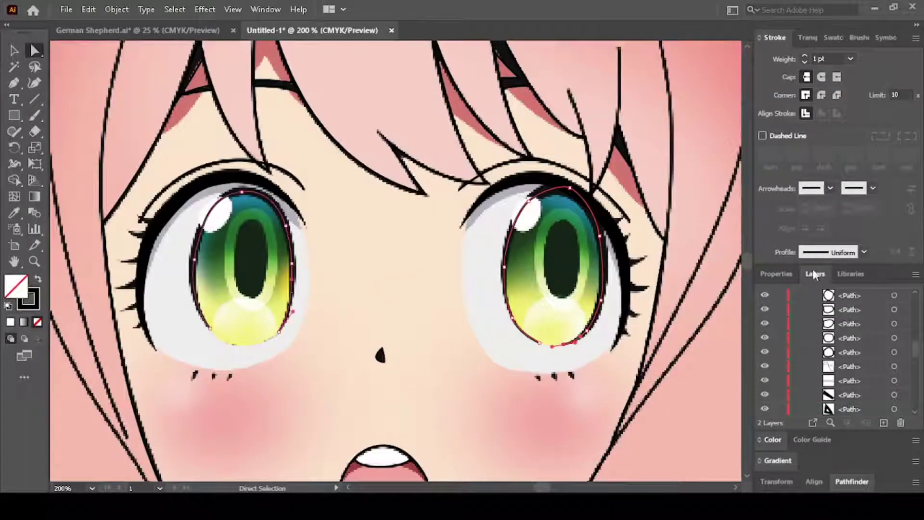
pyautogui.click(804, 55)
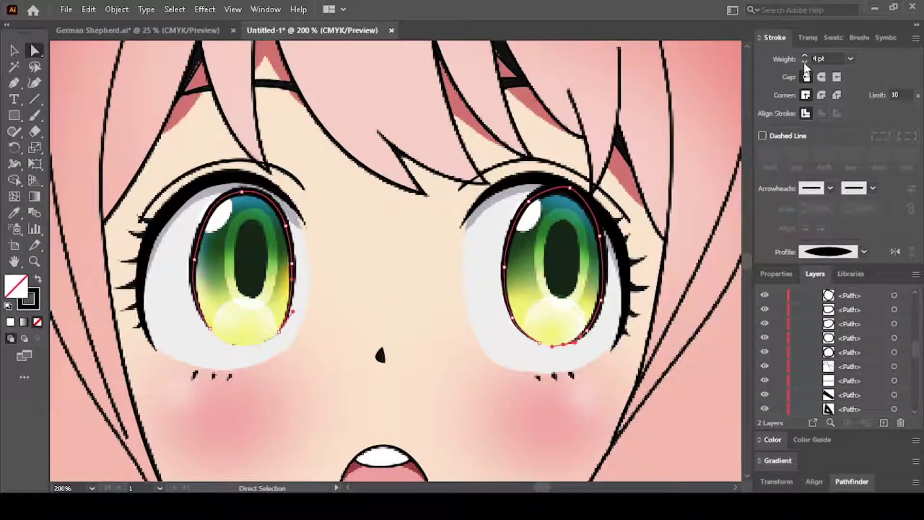
pyautogui.click(805, 56)
pyautogui.click(792, 293)
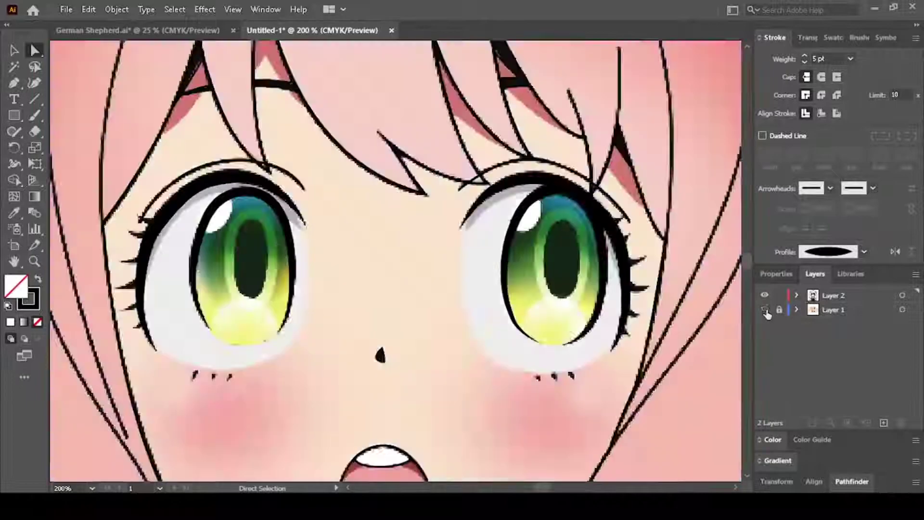
# Step: Reshape the top of the right iris outline
pyautogui.click(563, 193)
pyautogui.keyDown('alt'); pyautogui.scroll(2, 563, 192); pyautogui.keyUp('alt')
pyautogui.moveTo(563, 193)
pyautogui.mouseDown()
pyautogui.moveTo(587, 214)
pyautogui.moveTo(583, 205)
pyautogui.mouseUp()
pyautogui.keyDown('alt'); pyautogui.scroll(-4, 583, 204); pyautogui.keyUp('alt')
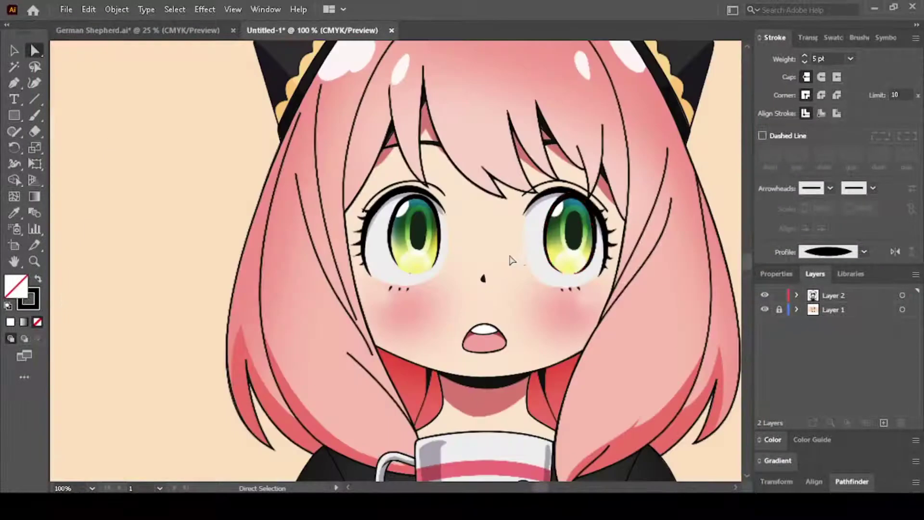
# Step: Pen-trace the eye white outline along the lower lid, up to the outer corner
pyautogui.press('p')
pyautogui.keyDown('alt'); pyautogui.scroll(1, 512, 260); pyautogui.keyUp('alt')
pyautogui.keyDown('alt'); pyautogui.scroll(1, 399, 243); pyautogui.keyUp('alt')
pyautogui.keyDown('alt'); pyautogui.scroll(1, 399, 243); pyautogui.keyUp('alt')
pyautogui.click(318, 279)
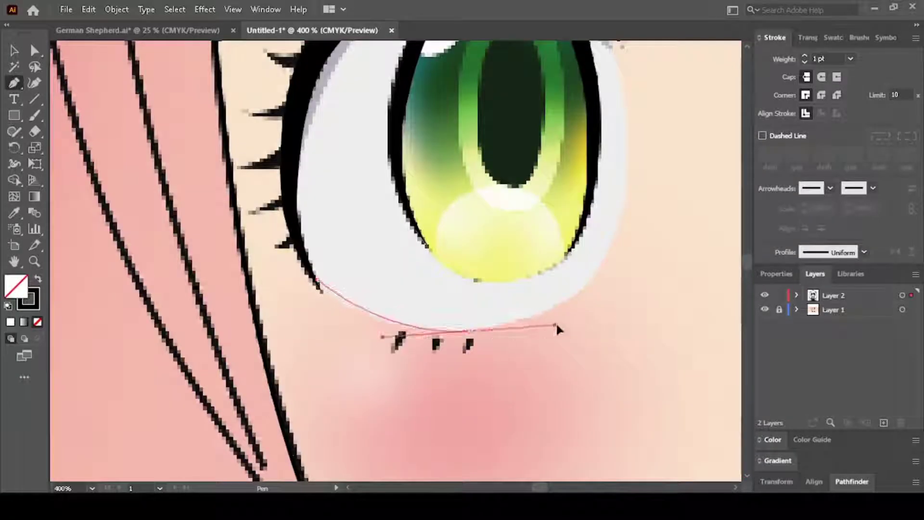
pyautogui.moveTo(556, 322); pyautogui.dragTo(557, 319)
pyautogui.click(602, 261)
pyautogui.scroll(3, 602, 261)
pyautogui.moveTo(599, 226); pyautogui.dragTo(598, 162)
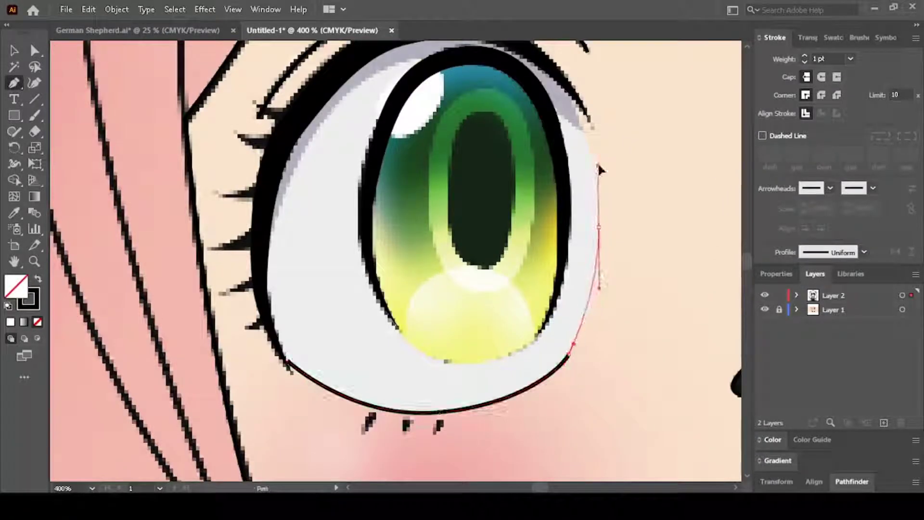
pyautogui.keyDown('alt'); pyautogui.scroll(-1, 554, 252); pyautogui.keyUp('alt')
# Step: Continue the eye outline across the top lid and back along the lower eyelid
pyautogui.click(556, 105)
pyautogui.click(479, 62)
pyautogui.click(343, 89)
pyautogui.click(296, 239)
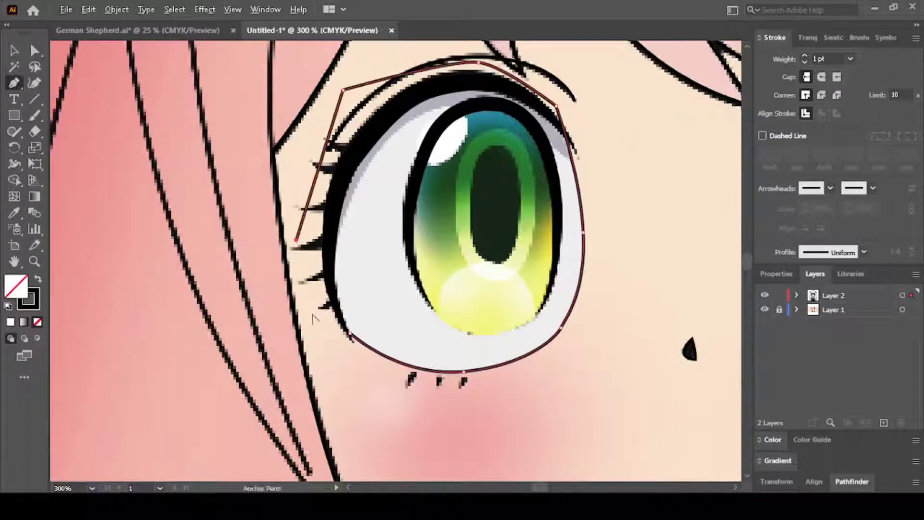
pyautogui.keyDown('alt'); pyautogui.scroll(-1, 516, 313); pyautogui.keyUp('alt')
pyautogui.keyDown('alt'); pyautogui.scroll(3, 435, 365); pyautogui.keyUp('alt')
pyautogui.moveTo(435, 365)
pyautogui.mouseDown()
pyautogui.moveTo(296, 348)
pyautogui.moveTo(216, 220)
pyautogui.mouseUp()
pyautogui.keyDown('alt'); pyautogui.scroll(-1, 217, 220); pyautogui.keyUp('alt')
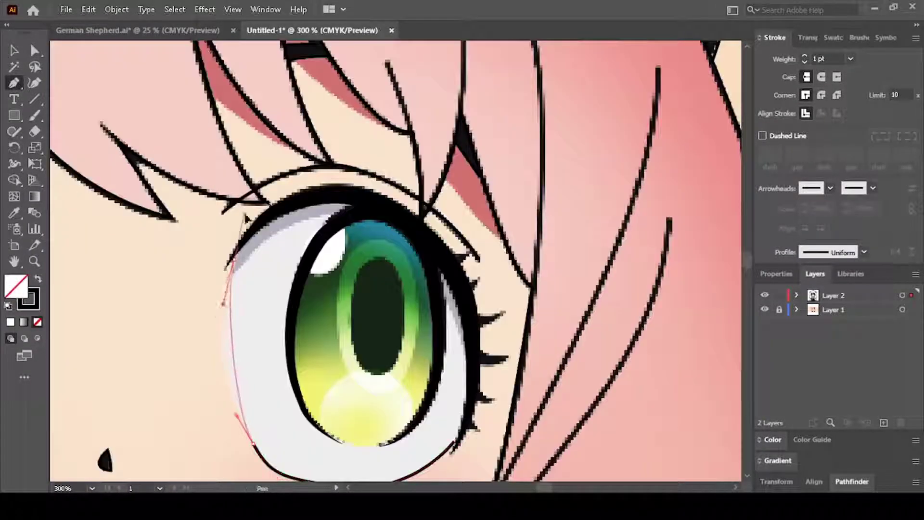
pyautogui.keyDown('alt'); pyautogui.scroll(-1, 710, 392); pyautogui.keyUp('alt')
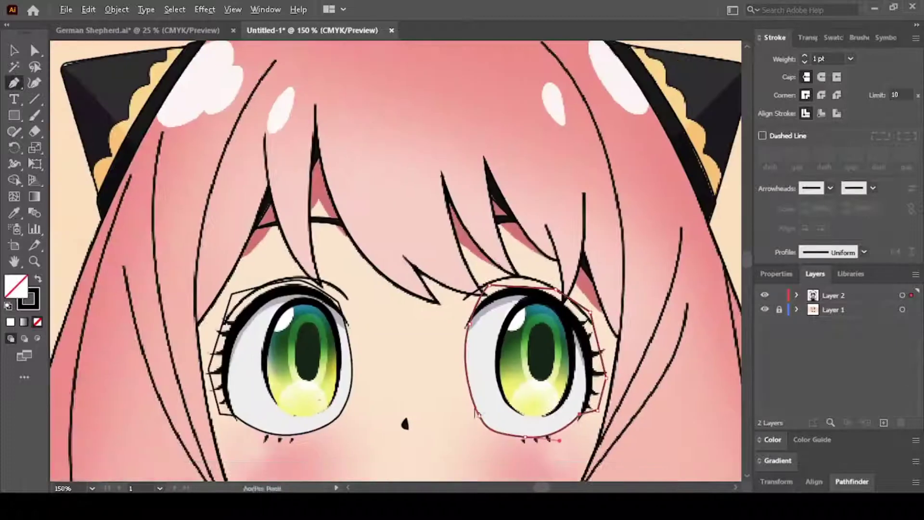
# Step: Add the left eye outline to the selection and merge with Shape Builder
pyautogui.keyDown('shift'); pyautogui.click(264, 424); pyautogui.keyUp('shift')
pyautogui.hotkey('shift', 'm')
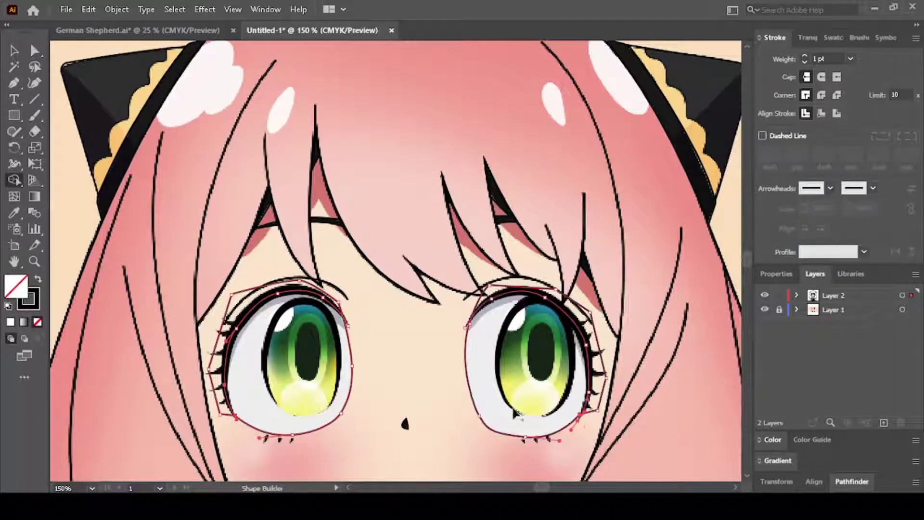
pyautogui.keyDown('alt'); pyautogui.scroll(1, 236, 356); pyautogui.keyUp('alt')
pyautogui.keyDown('ctrl'); pyautogui.hscroll(5, 260, 204); pyautogui.keyUp('ctrl')
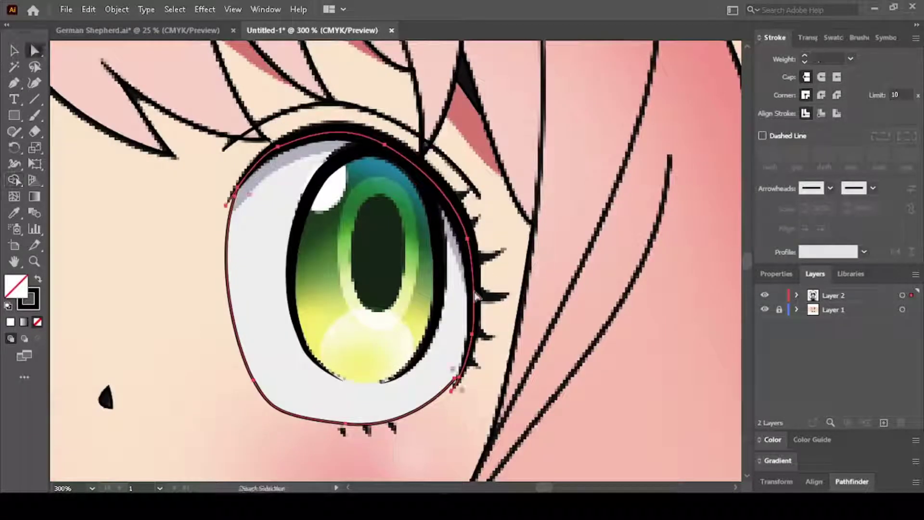
pyautogui.keyDown('alt'); pyautogui.scroll(2, 333, 367); pyautogui.keyUp('alt')
pyautogui.keyDown('alt'); pyautogui.scroll(-2, 350, 335); pyautogui.keyUp('alt')
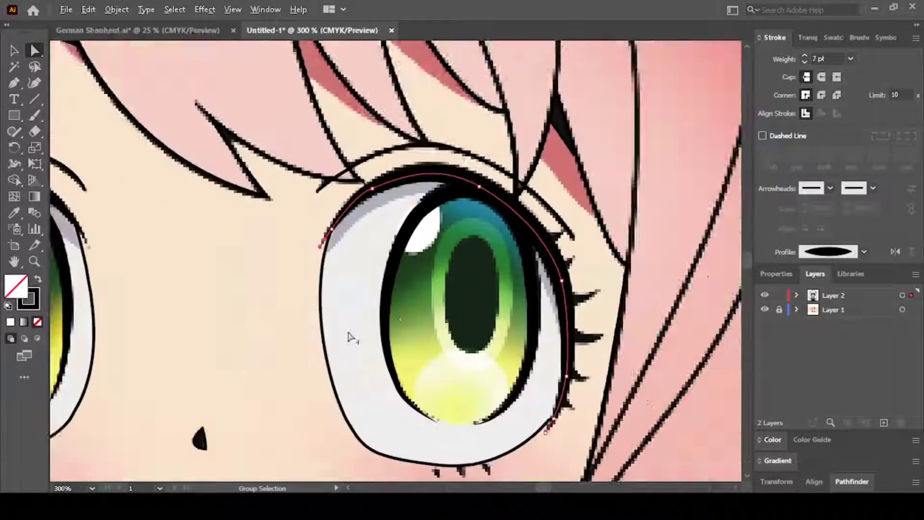
pyautogui.keyDown('alt'); pyautogui.scroll(-1, 351, 262); pyautogui.keyUp('alt')
pyautogui.keyDown('alt'); pyautogui.scroll(1, 313, 328); pyautogui.keyUp('alt')
pyautogui.scroll(-2, 342, 283)
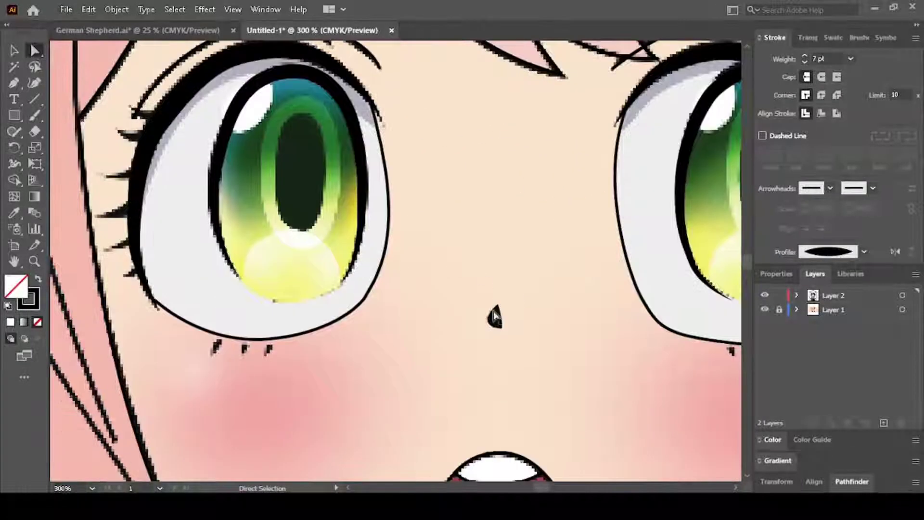
pyautogui.keyDown('alt'); pyautogui.scroll(-2, 214, 262); pyautogui.keyUp('alt')
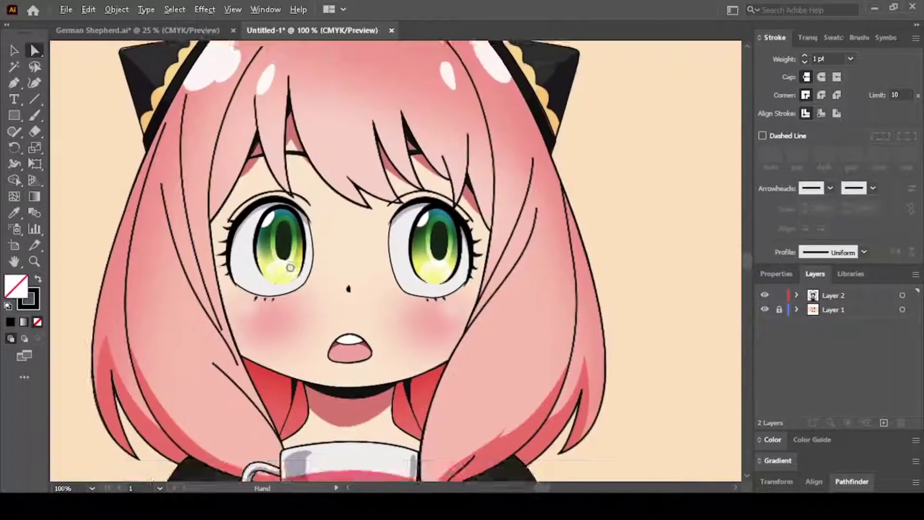
pyautogui.keyDown('alt'); pyautogui.scroll(-2, 291, 318); pyautogui.keyUp('alt')
pyautogui.keyDown('alt'); pyautogui.scroll(3, 220, 140); pyautogui.keyUp('alt')
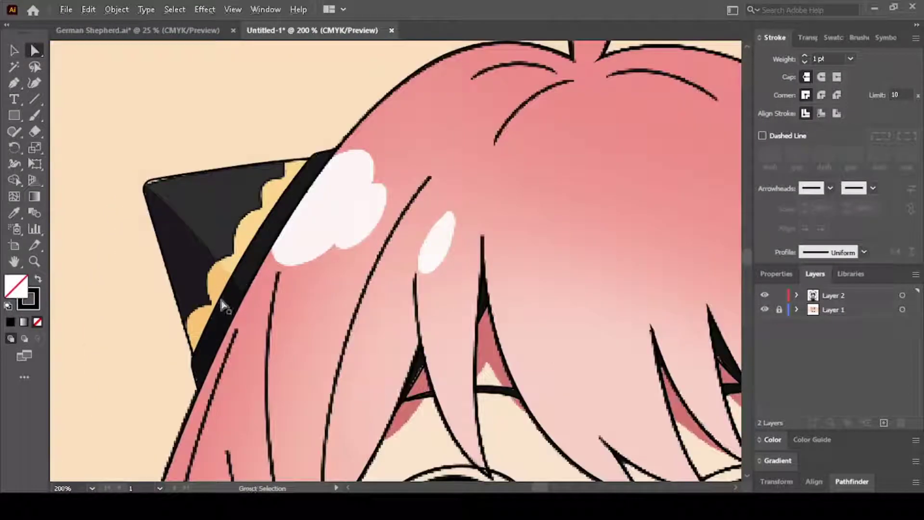
pyautogui.keyDown('alt'); pyautogui.scroll(4, 200, 350); pyautogui.keyUp('alt')
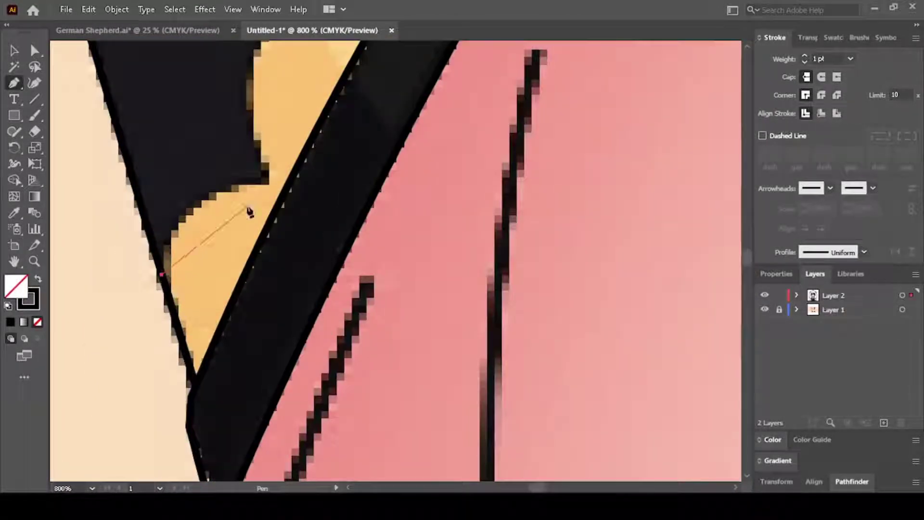
pyautogui.moveTo(266, 180); pyautogui.dragTo(377, 175)
pyautogui.scroll(3, 269, 223)
pyautogui.moveTo(282, 191); pyautogui.dragTo(455, 147)
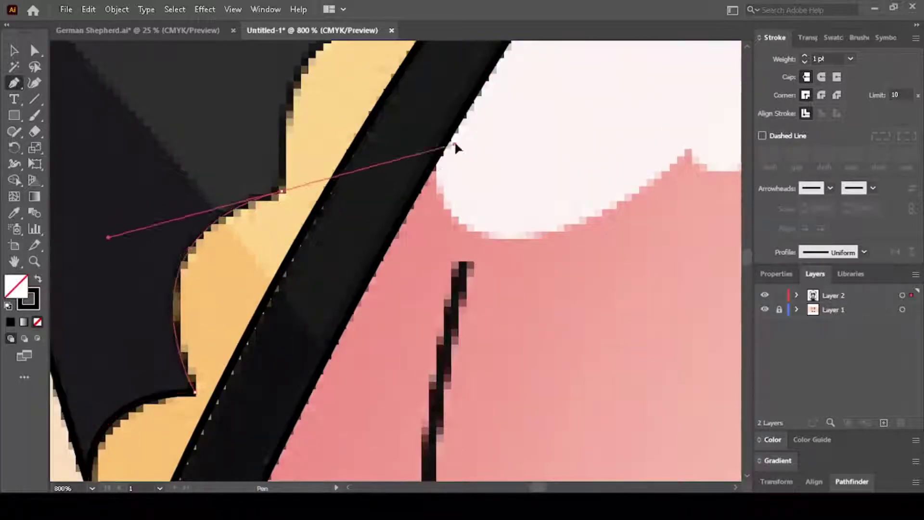
pyautogui.scroll(3, 455, 146)
pyautogui.moveTo(276, 185); pyautogui.dragTo(423, 155)
pyautogui.scroll(2, 422, 155)
pyautogui.moveTo(292, 187)
pyautogui.mouseDown()
pyautogui.moveTo(343, 202)
pyautogui.moveTo(423, 201)
pyautogui.mouseUp()
pyautogui.click(295, 99)
pyautogui.keyDown('alt'); pyautogui.scroll(-3, 296, 99); pyautogui.keyUp('alt')
pyautogui.click(352, 69)
pyautogui.click(408, 74)
pyautogui.click(289, 279)
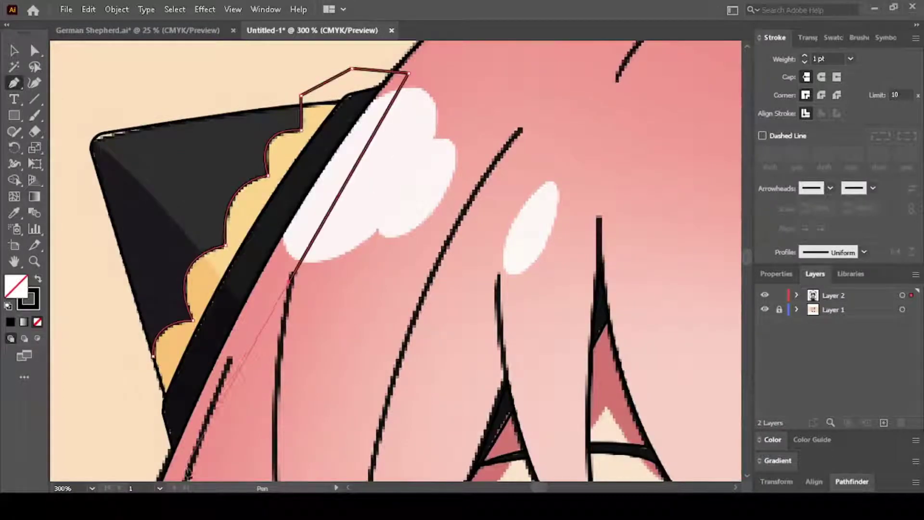
pyautogui.click(159, 405)
pyautogui.hscroll(5, 193, 289)
pyautogui.keyDown('alt'); pyautogui.scroll(3, 330, 112); pyautogui.keyUp('alt')
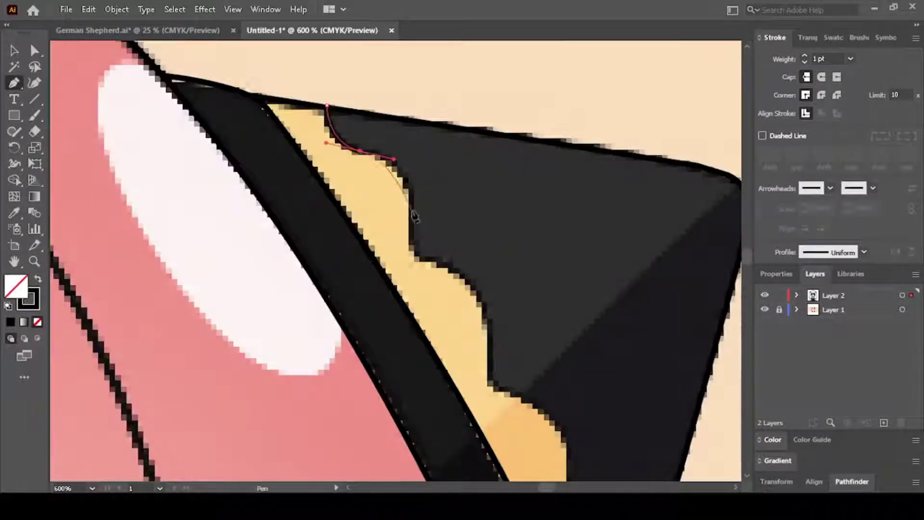
pyautogui.moveTo(410, 256); pyautogui.dragTo(402, 342)
pyautogui.scroll(-2, 443, 342)
pyautogui.moveTo(450, 315); pyautogui.dragTo(429, 450)
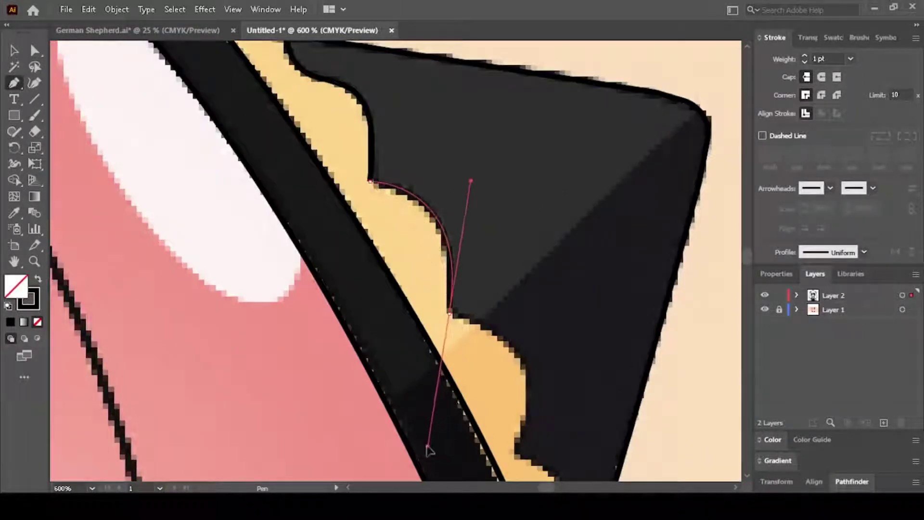
pyautogui.scroll(-5, 385, 158)
pyautogui.scroll(-2, 385, 158)
pyautogui.moveTo(413, 298); pyautogui.dragTo(361, 433)
pyautogui.keyDown('alt'); pyautogui.scroll(-5, 433, 337); pyautogui.keyUp('alt')
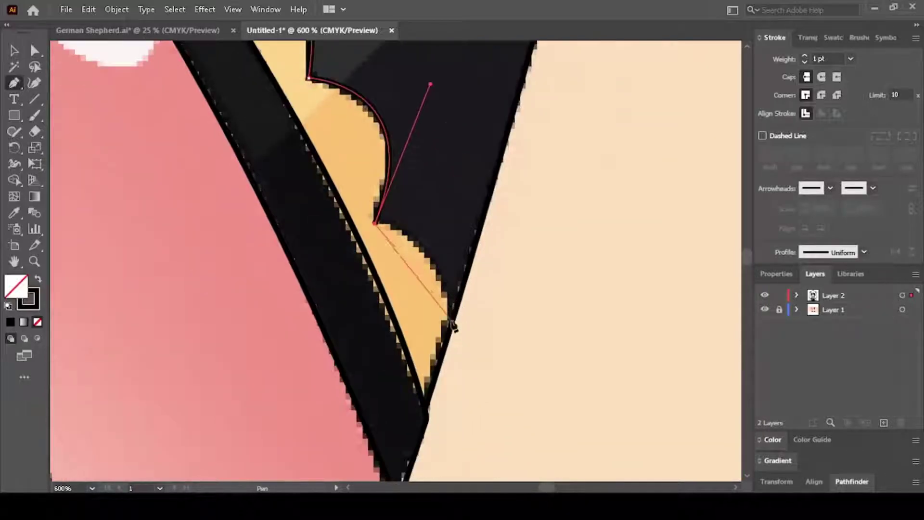
pyautogui.hotkey('ctrl', '-')
pyautogui.hotkey('ctrl', '-')
pyautogui.press('a')
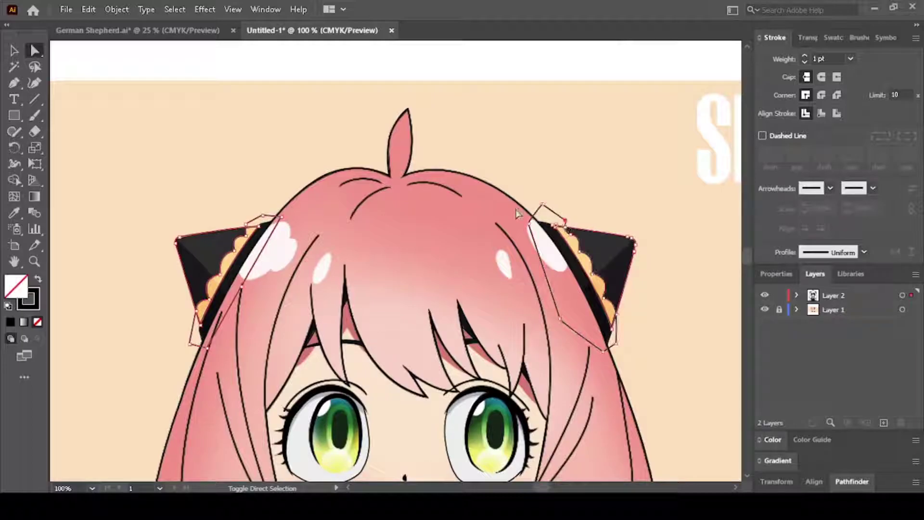
pyautogui.click(544, 270)
pyautogui.press('Delete')
pyautogui.click(198, 337)
pyautogui.press('Delete')
pyautogui.click(153, 336)
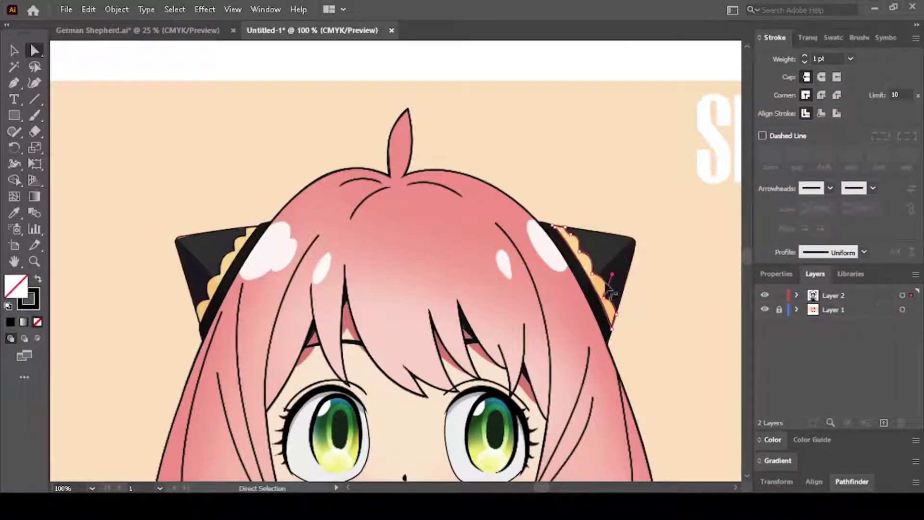
pyautogui.scroll(-5, 470, 212)
# Step: Pen-trace an outline around the left iris rim, from its lower edge over the top
pyautogui.keyDown('alt'); pyautogui.scroll(2, 408, 228); pyautogui.keyUp('alt')
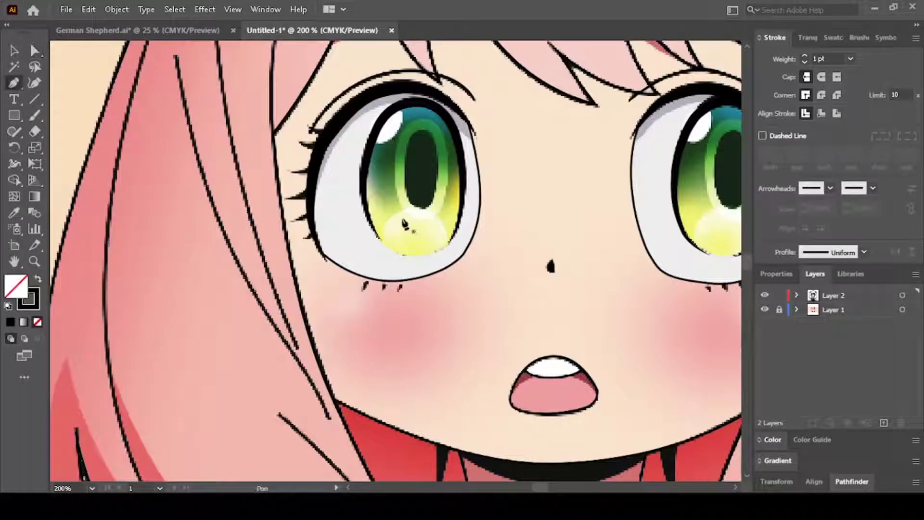
pyautogui.keyDown('alt'); pyautogui.scroll(3, 404, 222); pyautogui.keyUp('alt')
pyautogui.click(360, 240)
pyautogui.moveTo(570, 251); pyautogui.dragTo(713, 122)
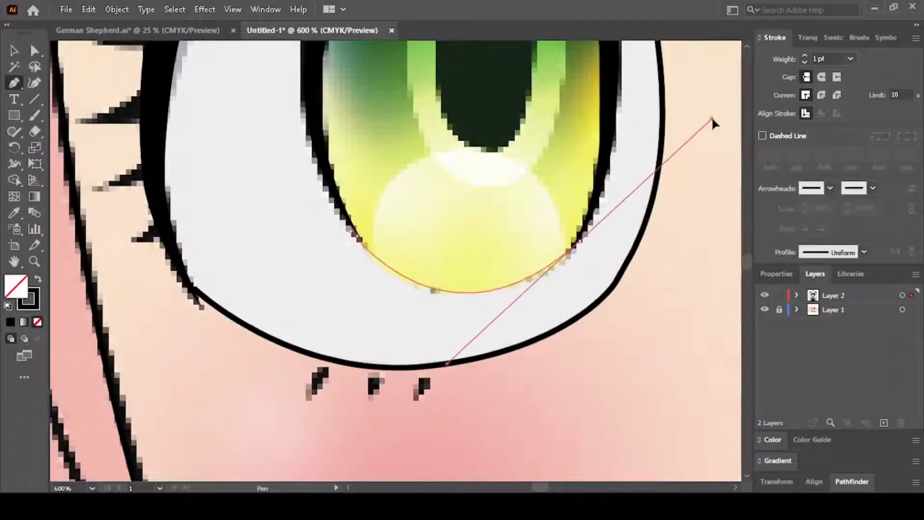
pyautogui.keyDown('alt'); pyautogui.scroll(-2, 625, 400); pyautogui.keyUp('alt')
pyautogui.click(624, 167)
pyautogui.click(577, 96)
pyautogui.click(514, 91)
pyautogui.click(461, 161)
pyautogui.click(430, 284)
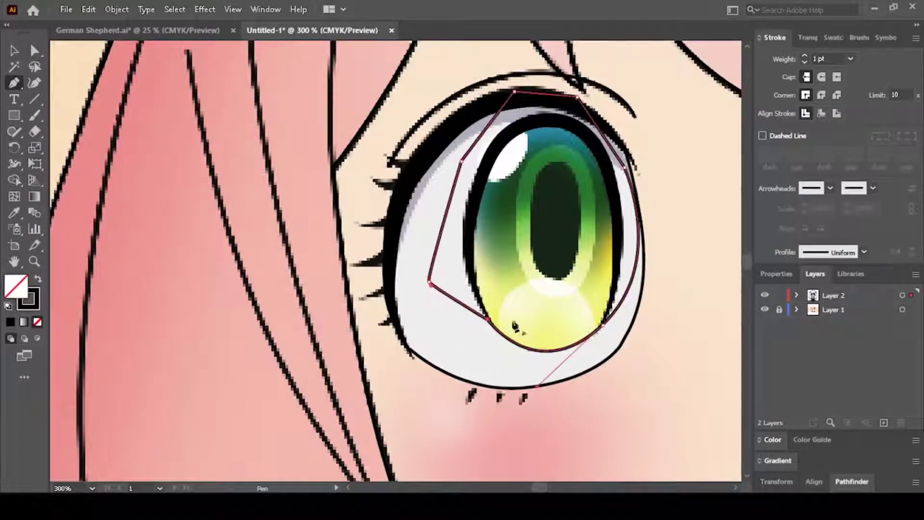
# Step: Switch to Direct Selection and inspect the iris outline's anchor points
pyautogui.keyDown('alt'); pyautogui.scroll(4, 514, 326); pyautogui.keyUp('alt')
pyautogui.keyDown('ctrl'); pyautogui.hscroll(5, 483, 350); pyautogui.keyUp('ctrl')
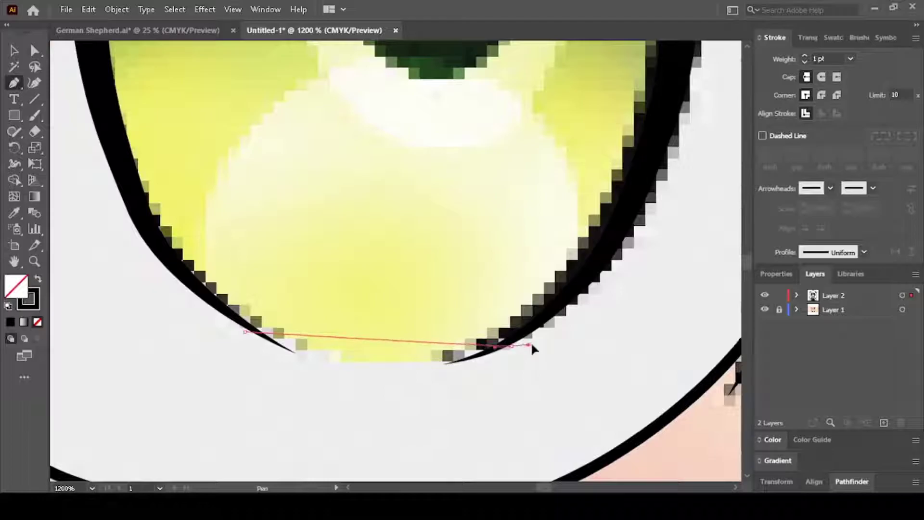
pyautogui.keyDown('alt'); pyautogui.scroll(-4, 665, 293); pyautogui.keyUp('alt')
pyautogui.scroll(1, 578, 308)
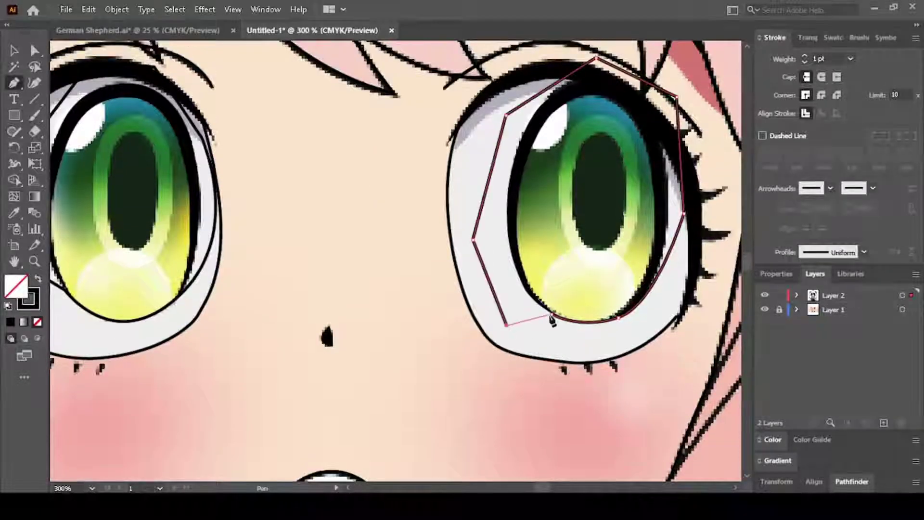
pyautogui.keyDown('alt'); pyautogui.scroll(1, 552, 320); pyautogui.keyUp('alt')
pyautogui.keyDown('alt'); pyautogui.scroll(-5, 404, 188); pyautogui.keyUp('alt')
pyautogui.press('a')
pyautogui.keyDown('alt'); pyautogui.scroll(4, 440, 250); pyautogui.keyUp('alt')
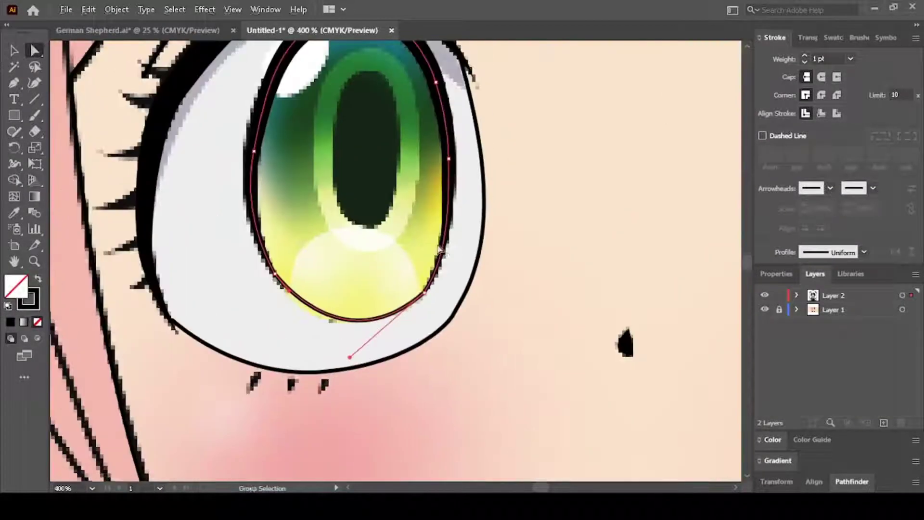
pyautogui.keyDown('alt'); pyautogui.scroll(3, 440, 249); pyautogui.keyUp('alt')
pyautogui.keyDown('alt'); pyautogui.scroll(1, 501, 269); pyautogui.keyUp('alt')
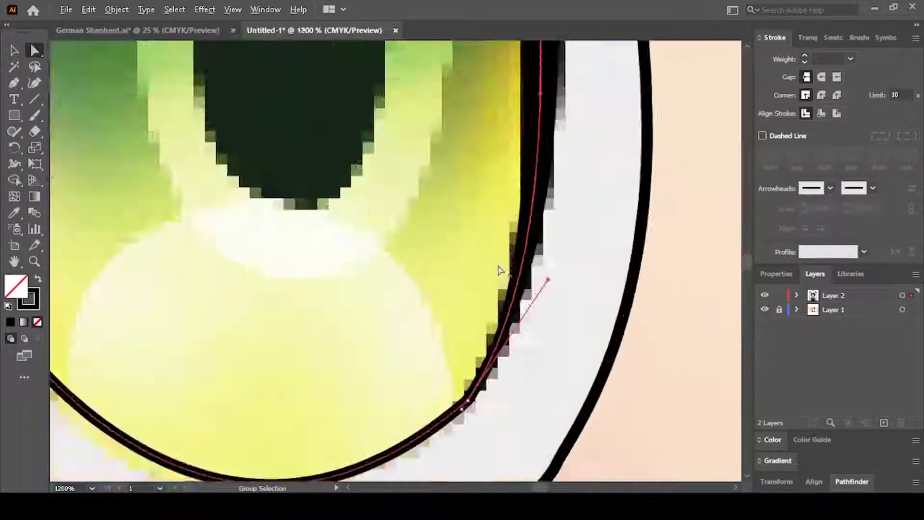
pyautogui.keyDown('alt'); pyautogui.scroll(-2, 499, 270); pyautogui.keyUp('alt')
pyautogui.keyDown('alt'); pyautogui.scroll(-3, 481, 288); pyautogui.keyUp('alt')
pyautogui.scroll(-2, 423, 328)
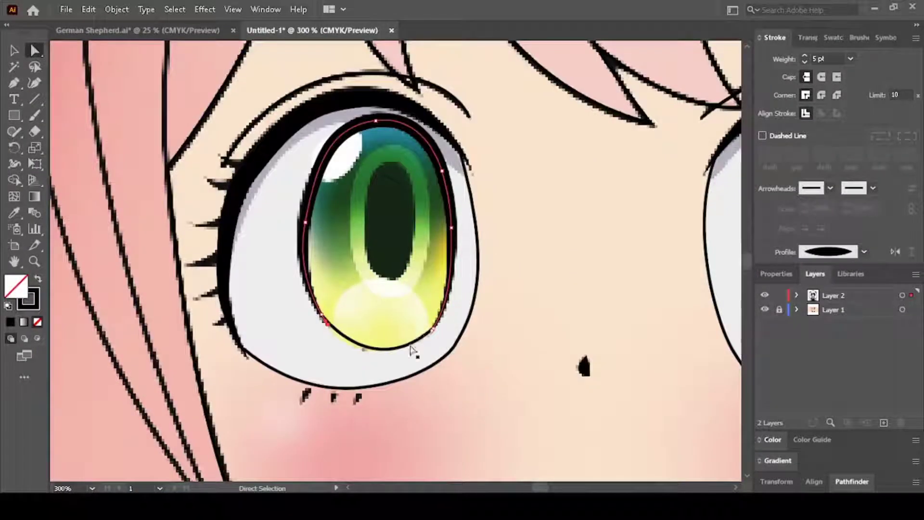
# Step: Draw ellipses over both pupils and larger rings around each pupil
pyautogui.press('l')
pyautogui.moveTo(366, 163); pyautogui.dragTo(415, 281)
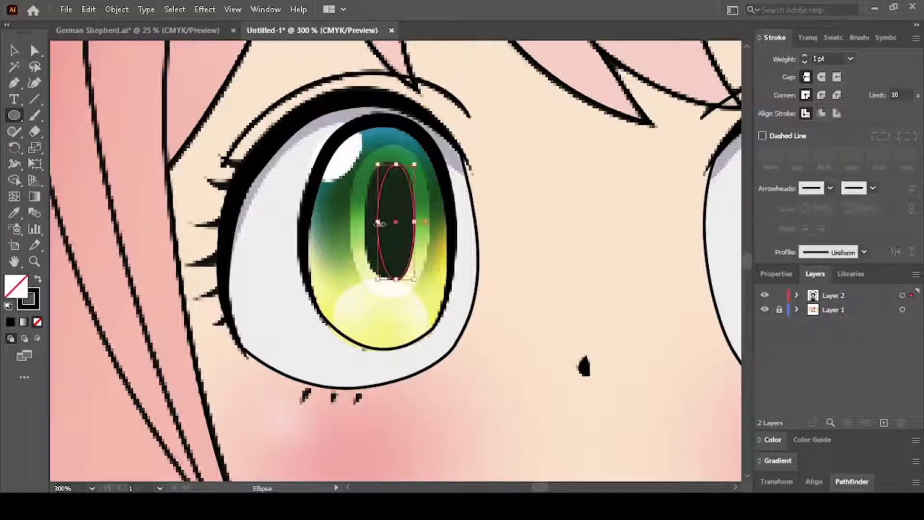
pyautogui.hscroll(5, 619, 195)
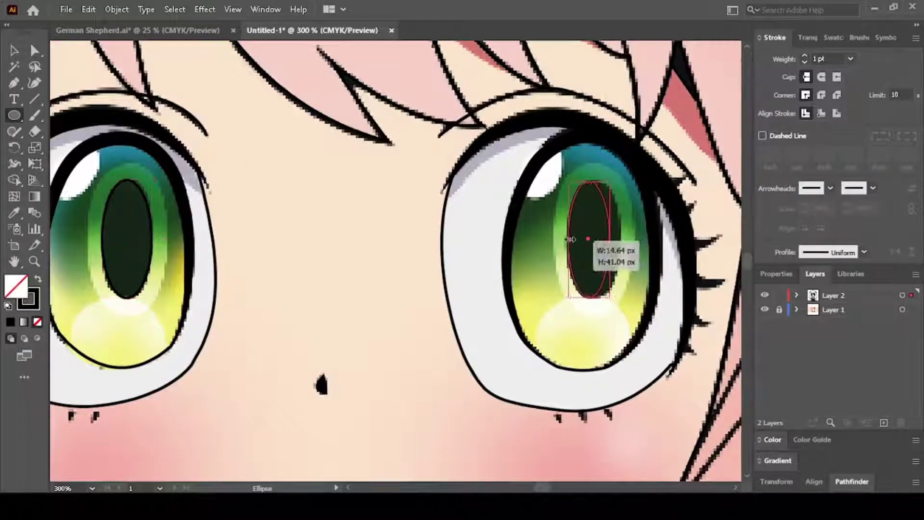
pyautogui.moveTo(611, 296); pyautogui.dragTo(622, 298)
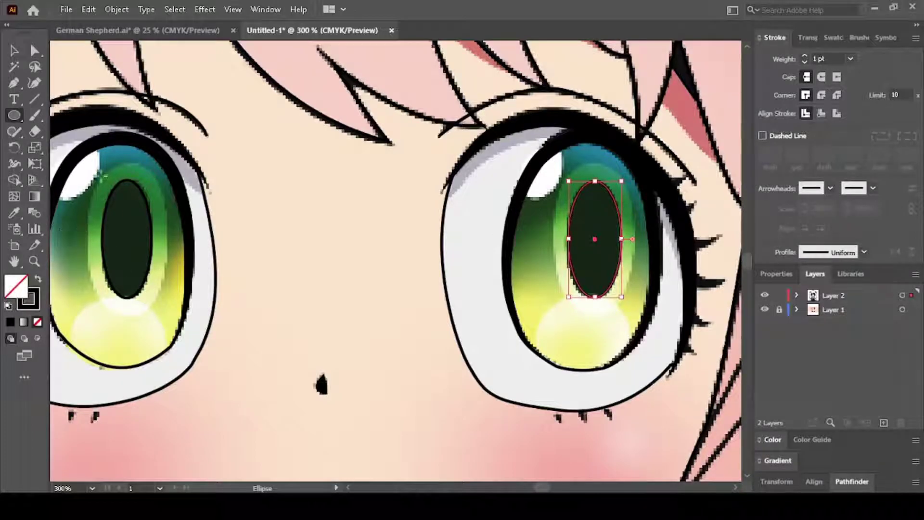
pyautogui.moveTo(127, 238); pyautogui.dragTo(167, 316)
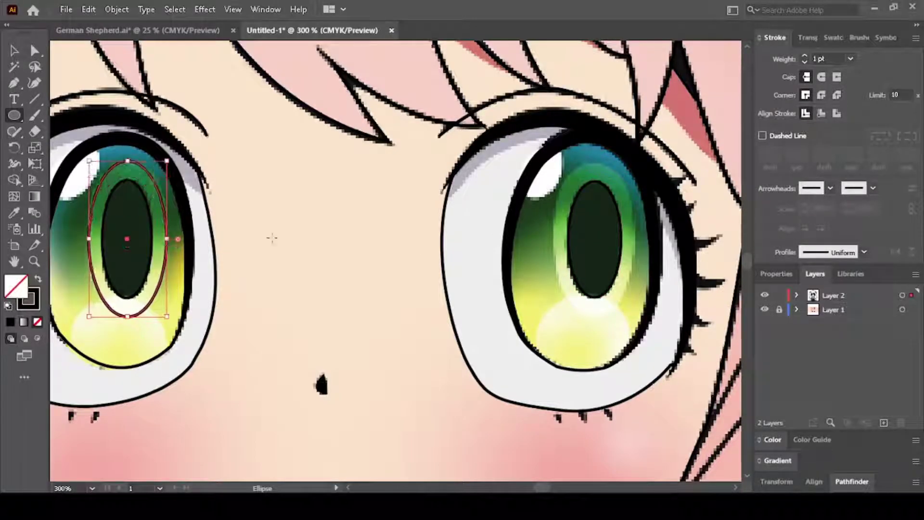
pyautogui.moveTo(593, 236); pyautogui.dragTo(633, 311)
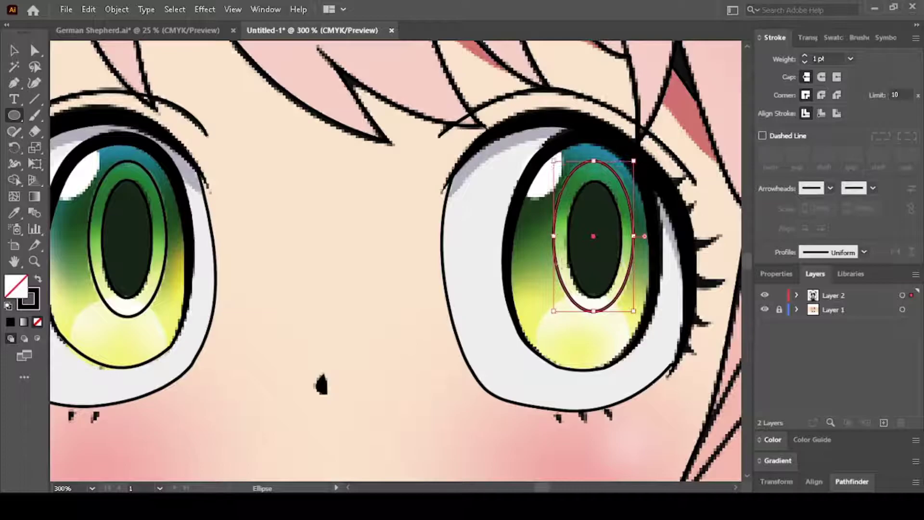
pyautogui.moveTo(101, 320)
pyautogui.mouseDown()
pyautogui.moveTo(205, 284)
pyautogui.moveTo(271, 345)
pyautogui.mouseUp()
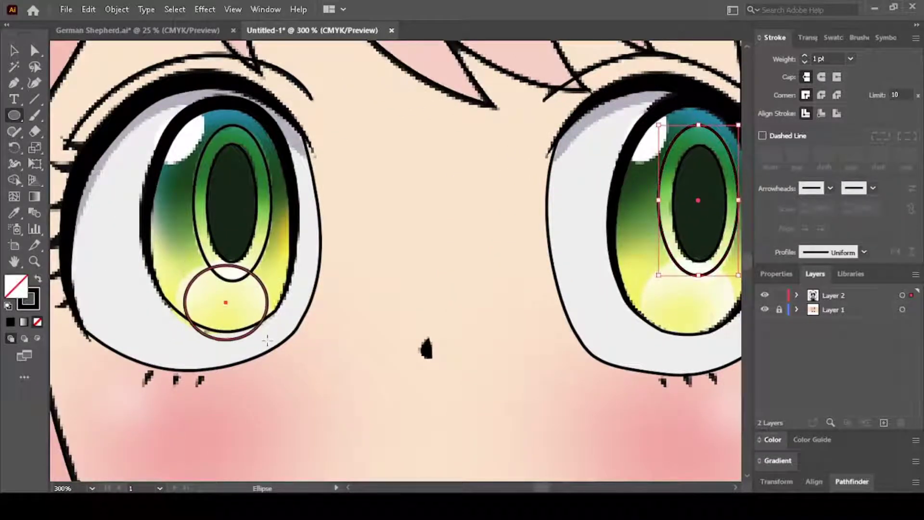
# Step: Draw the lower right iris circle and trim both circles to the iris outlines with Shape Builder
pyautogui.moveTo(627, 260); pyautogui.dragTo(535, 242)
pyautogui.moveTo(549, 243); pyautogui.dragTo(642, 334)
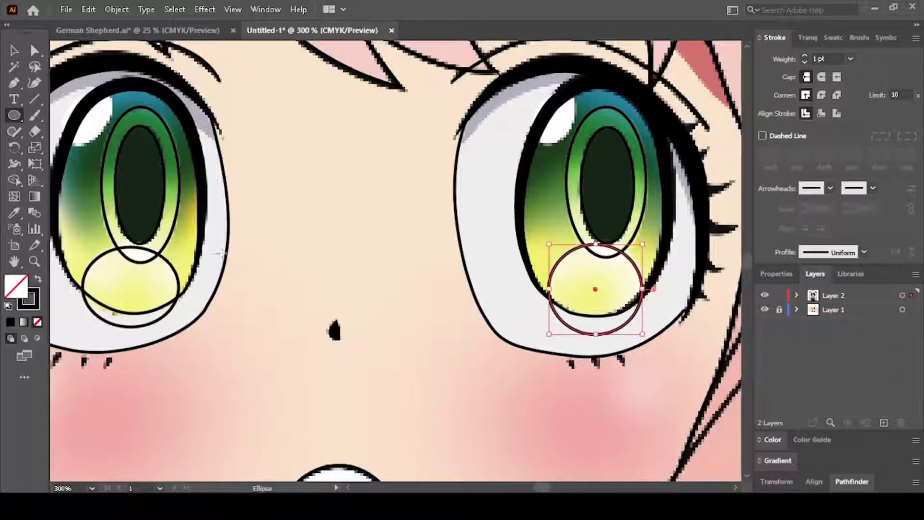
pyautogui.press('v')
pyautogui.moveTo(129, 330); pyautogui.dragTo(140, 288)
pyautogui.moveTo(582, 337); pyautogui.dragTo(592, 294)
pyautogui.hotkey('shift', 'm')
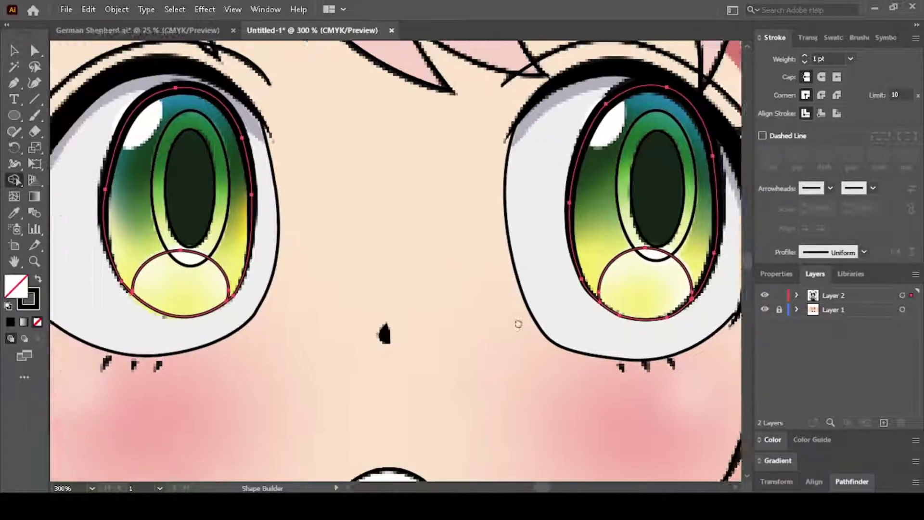
pyautogui.moveTo(434, 327); pyautogui.dragTo(522, 330)
# Step: Give the pupils the dark green pupil fill and select the left pupil ring
pyautogui.press('a')
pyautogui.hotkey('ctrl', 'shift', 'a')
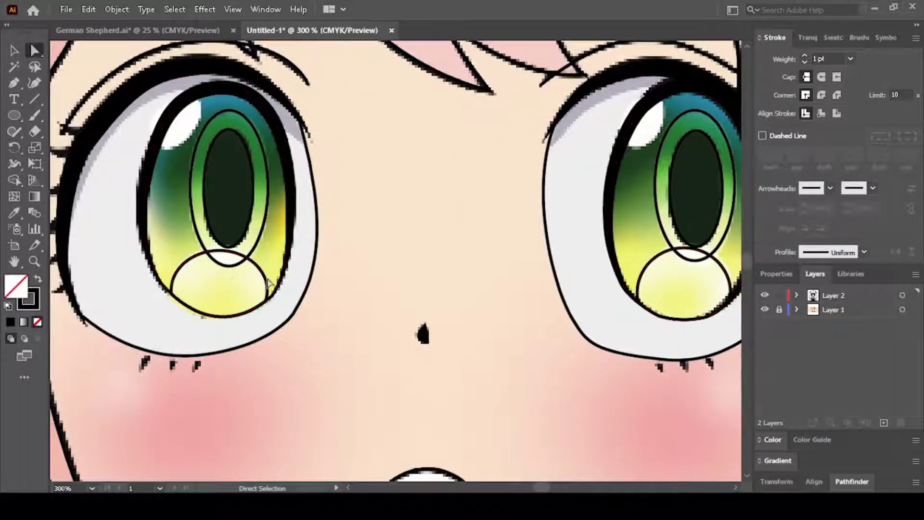
pyautogui.click(230, 192)
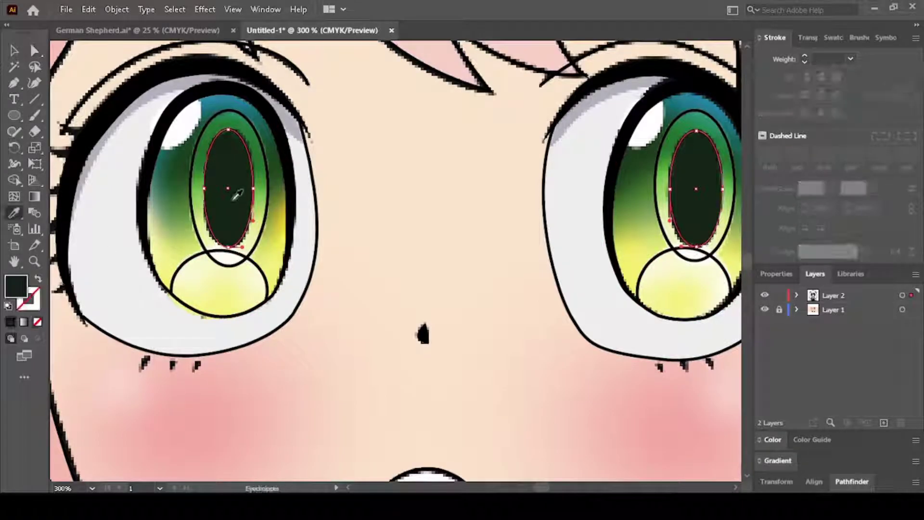
pyautogui.click(258, 245)
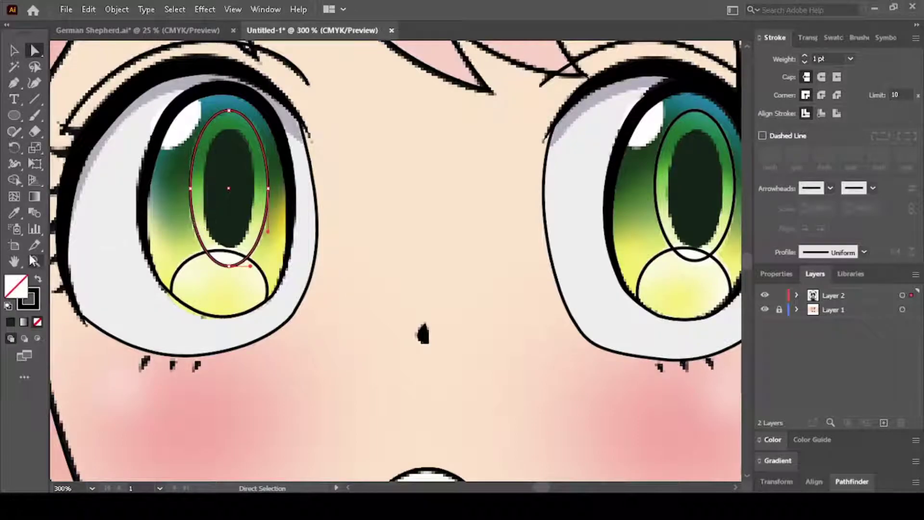
pyautogui.scroll(-4, 424, 286)
# Step: Select the black eyebrow path under the bangs and switch to the Pen tool
pyautogui.scroll(1, 423, 287)
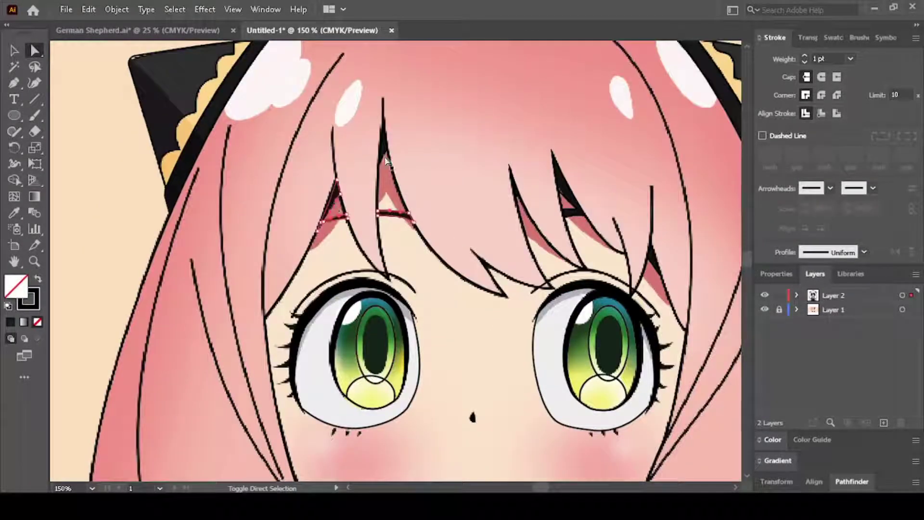
pyautogui.click(195, 261)
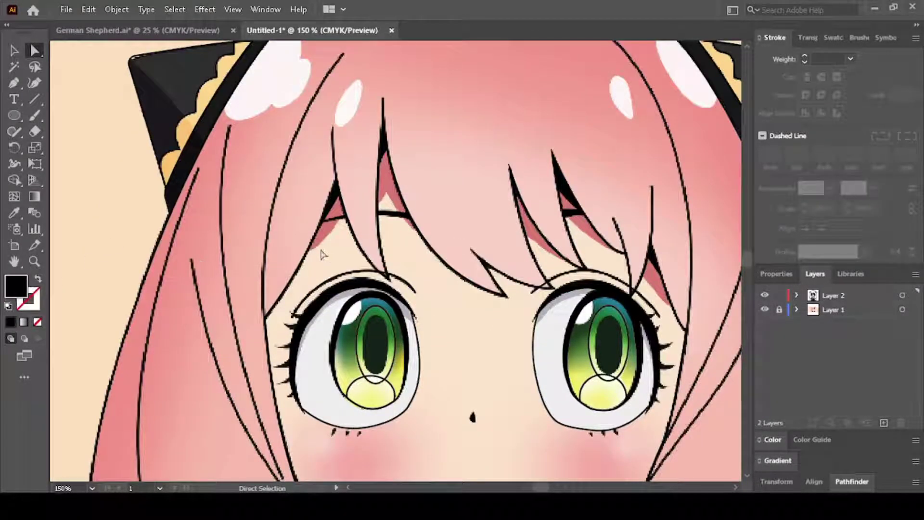
pyautogui.scroll(-1, 321, 254)
pyautogui.scroll(-5, 381, 234)
pyautogui.scroll(3, 349, 248)
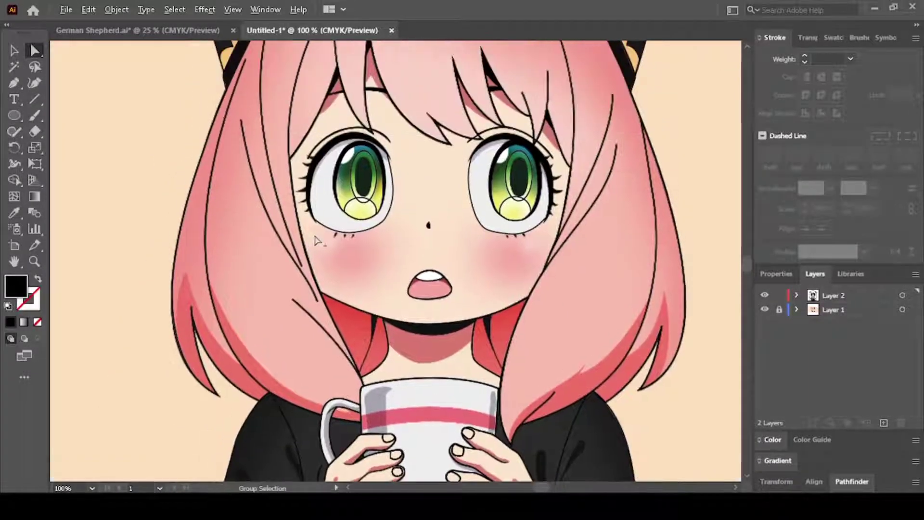
pyautogui.scroll(2, 335, 246)
pyautogui.press('p')
pyautogui.scroll(2, 299, 183)
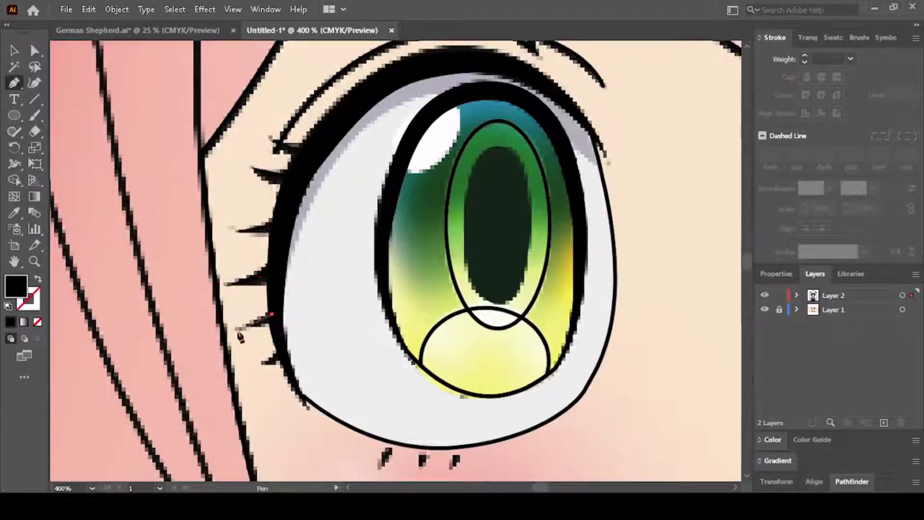
pyautogui.scroll(-3, 260, 368)
pyautogui.hscroll(3, 270, 360)
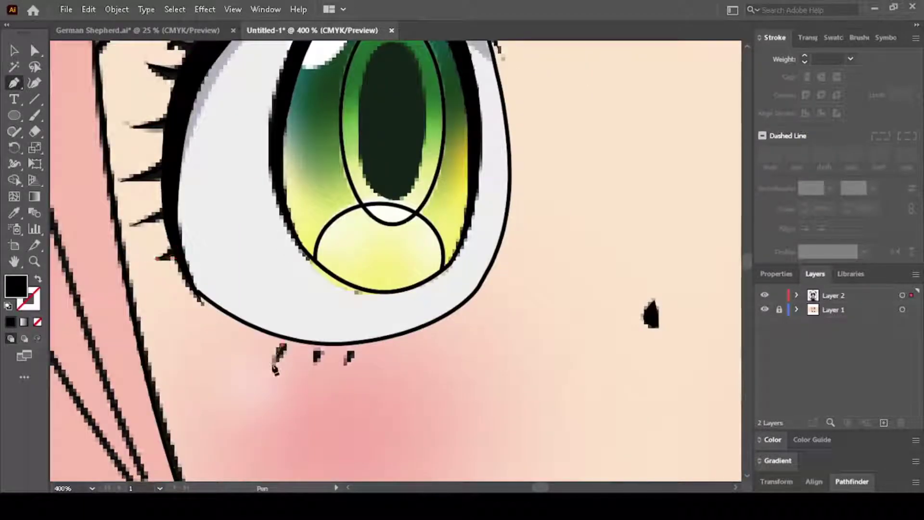
pyautogui.scroll(-2, 394, 292)
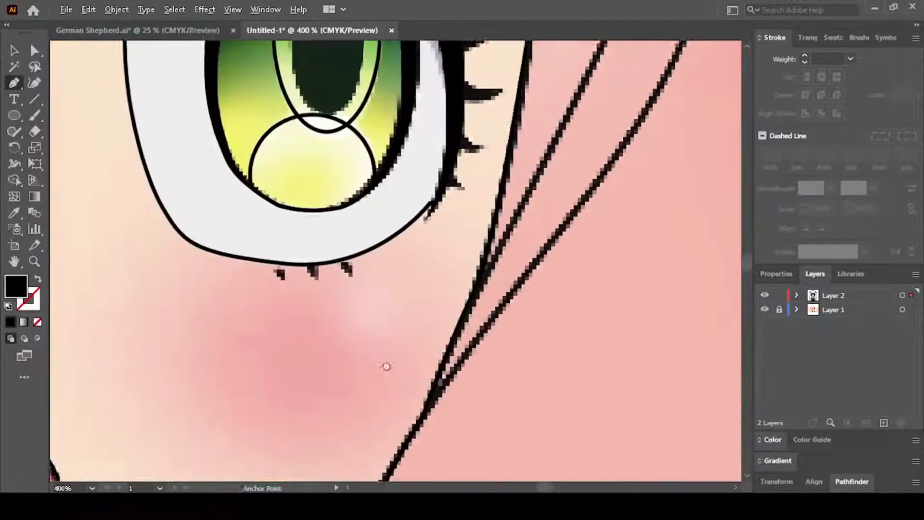
pyautogui.scroll(-3, 297, 291)
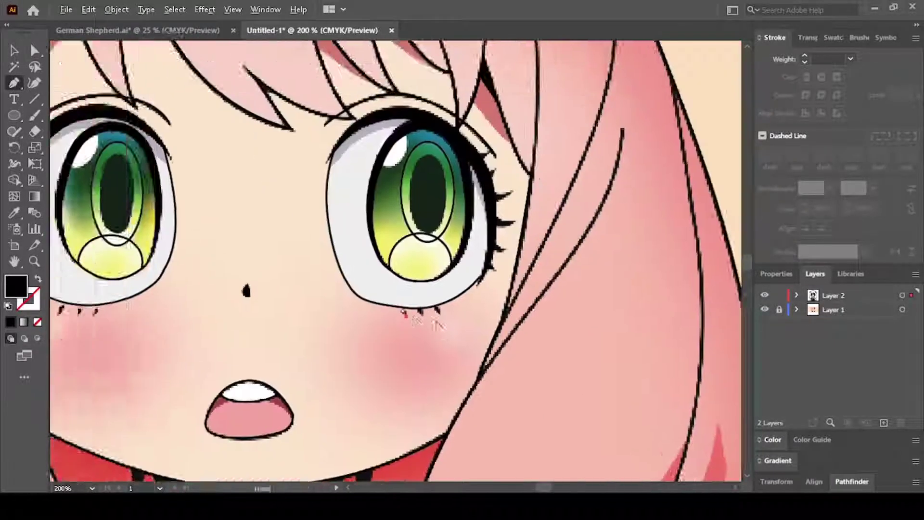
pyautogui.scroll(-2, 293, 296)
pyautogui.scroll(3, 289, 305)
# Step: Draw curved black-stroke, no-fill strand lines inside the pink hair
pyautogui.moveTo(148, 137); pyautogui.dragTo(77, 81)
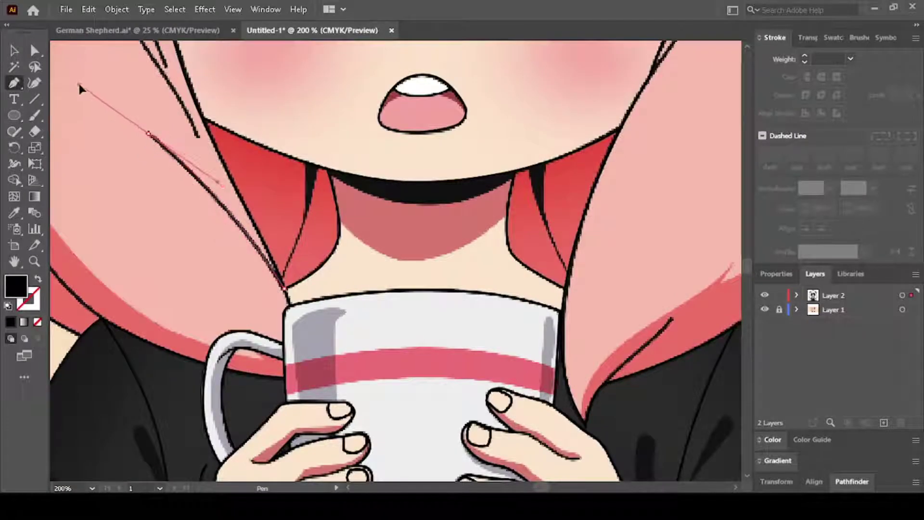
pyautogui.scroll(-1, 78, 82)
pyautogui.hotkey('shift', 'x')
pyautogui.scroll(-1, 222, 73)
pyautogui.click(198, 123)
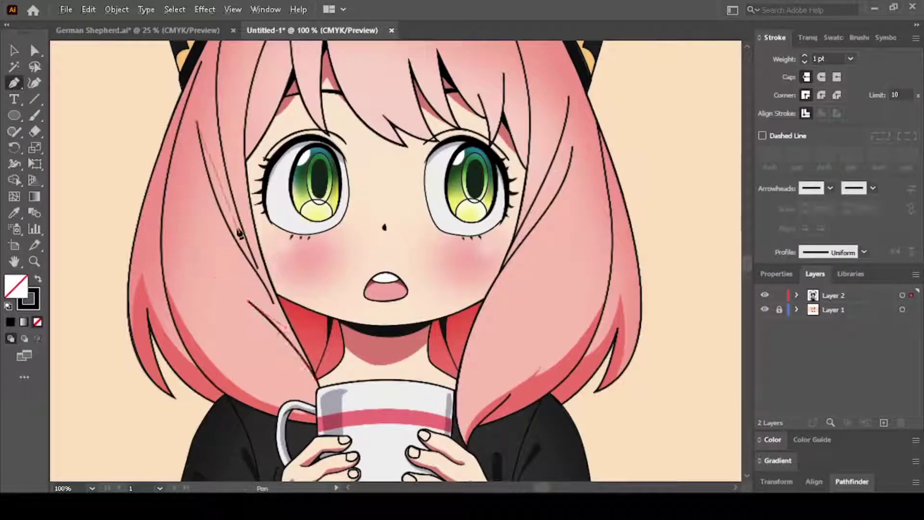
pyautogui.scroll(1, 246, 260)
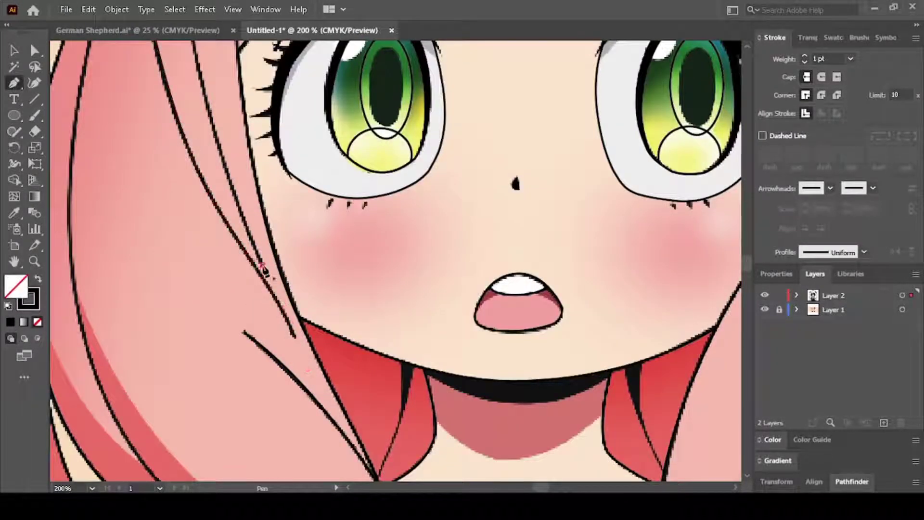
pyautogui.hotkey('ctrl', '-')
pyautogui.scroll(5, 259, 231)
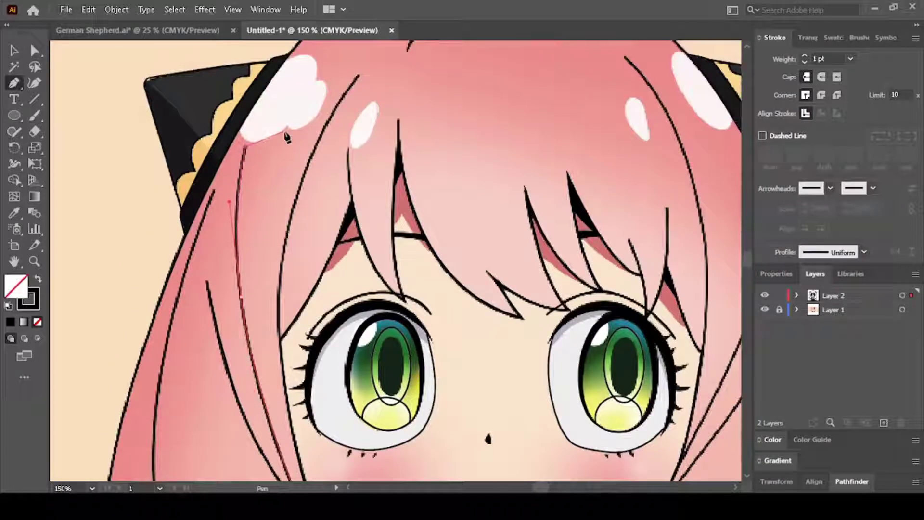
# Step: Trace more curved hair strand lines over the crown and down the right side
pyautogui.scroll(5, 337, 193)
pyautogui.click(358, 257)
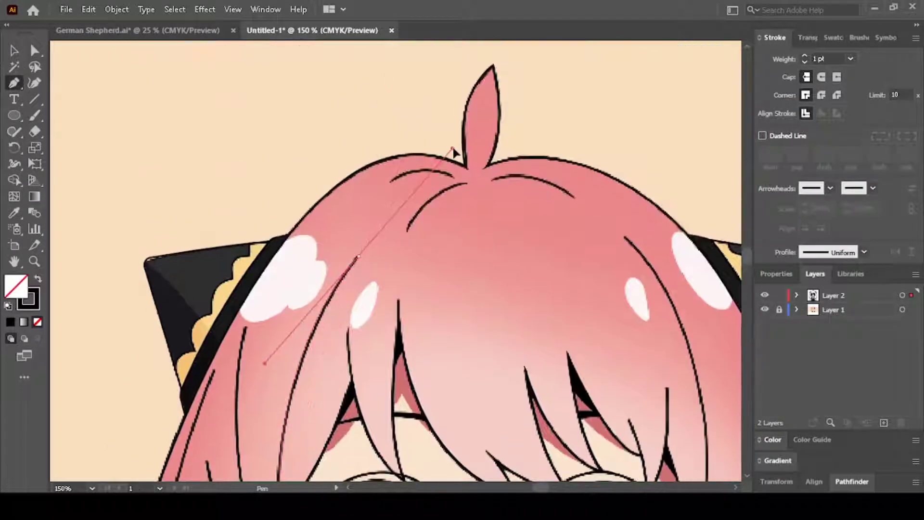
pyautogui.click(407, 231)
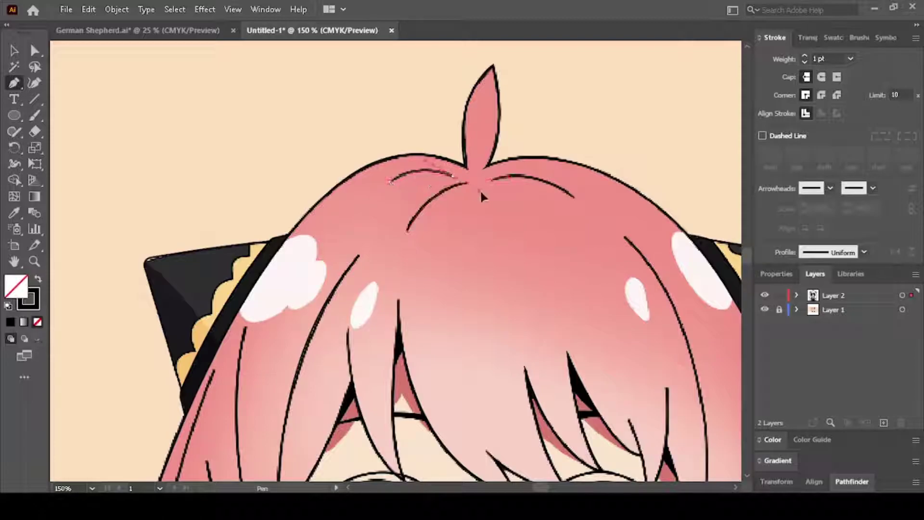
pyautogui.click(610, 230)
pyautogui.moveTo(609, 231); pyautogui.dragTo(476, 130)
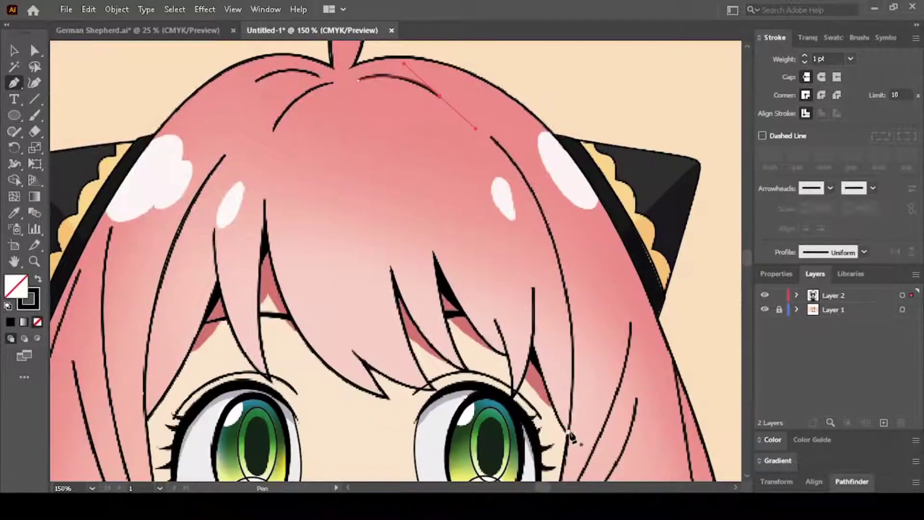
pyautogui.moveTo(561, 265); pyautogui.dragTo(538, 198)
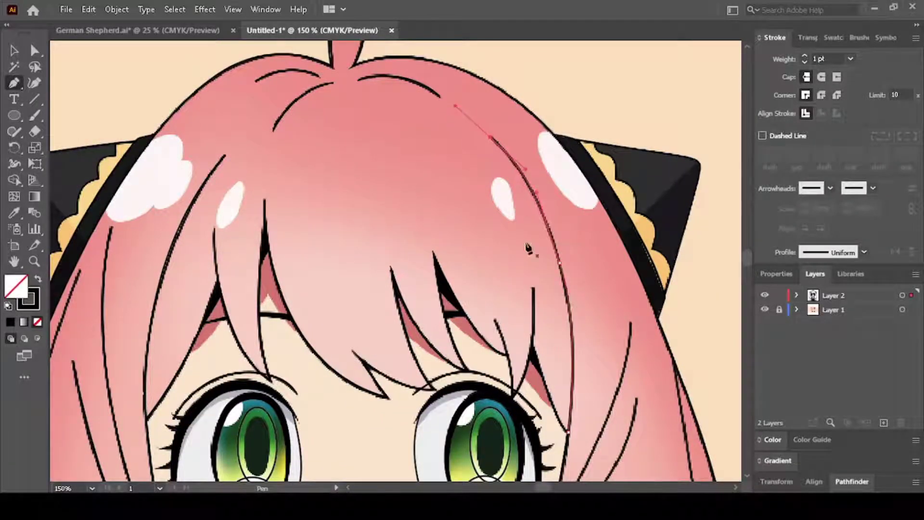
pyautogui.moveTo(616, 390); pyautogui.dragTo(520, 247)
pyautogui.click(532, 184)
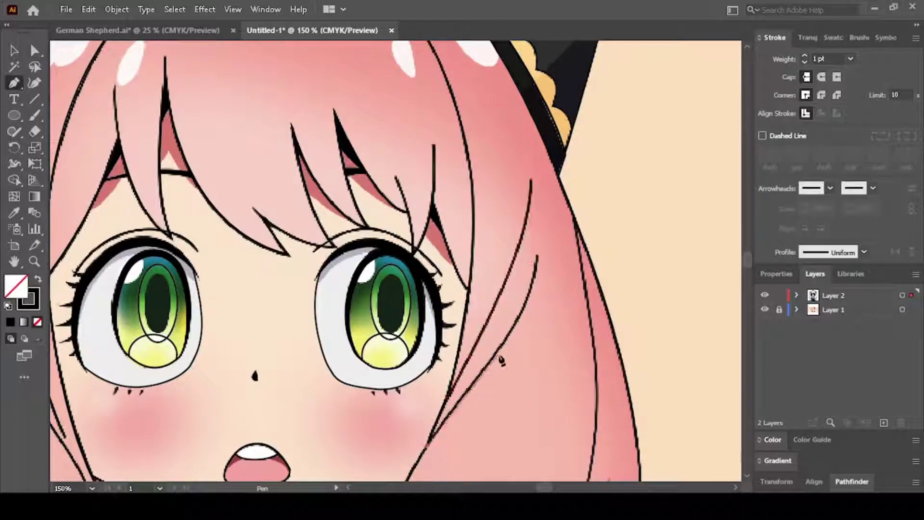
pyautogui.scroll(-5, 535, 280)
pyautogui.hotkey('ctrl', '-')
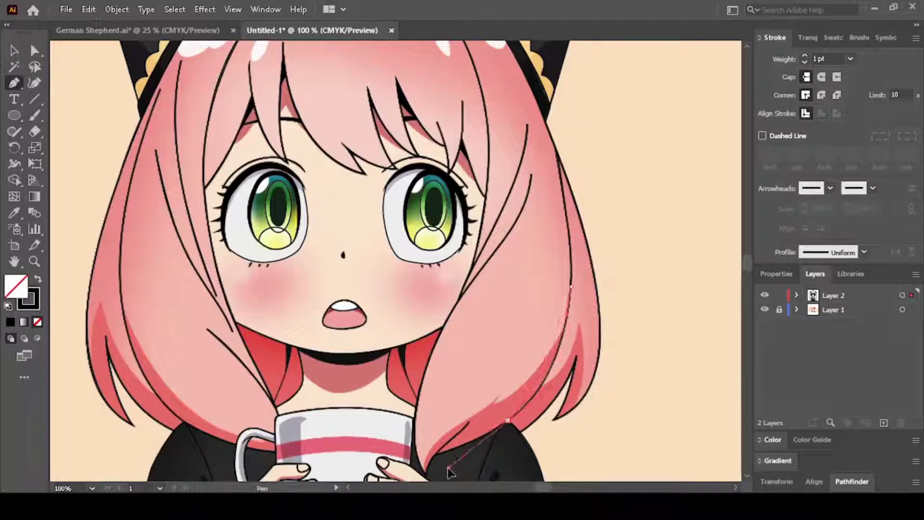
pyautogui.scroll(2, 454, 444)
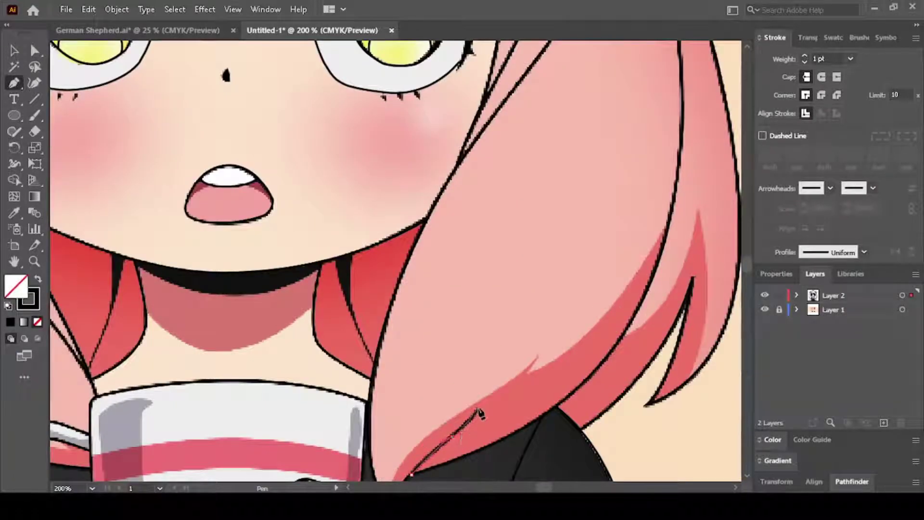
pyautogui.scroll(2, 331, 191)
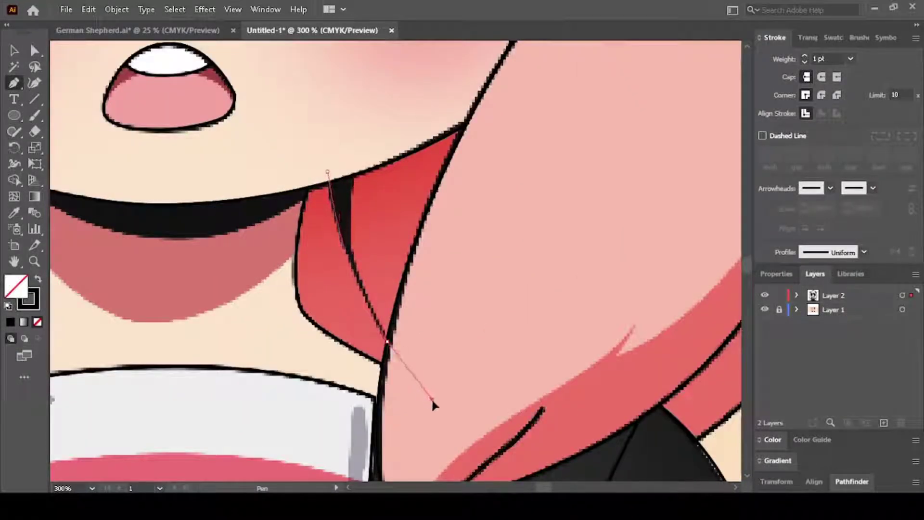
# Step: Curve the neck shadow path through the right end of the jawline
pyautogui.moveTo(353, 162); pyautogui.dragTo(373, 128)
pyautogui.scroll(3, 374, 129)
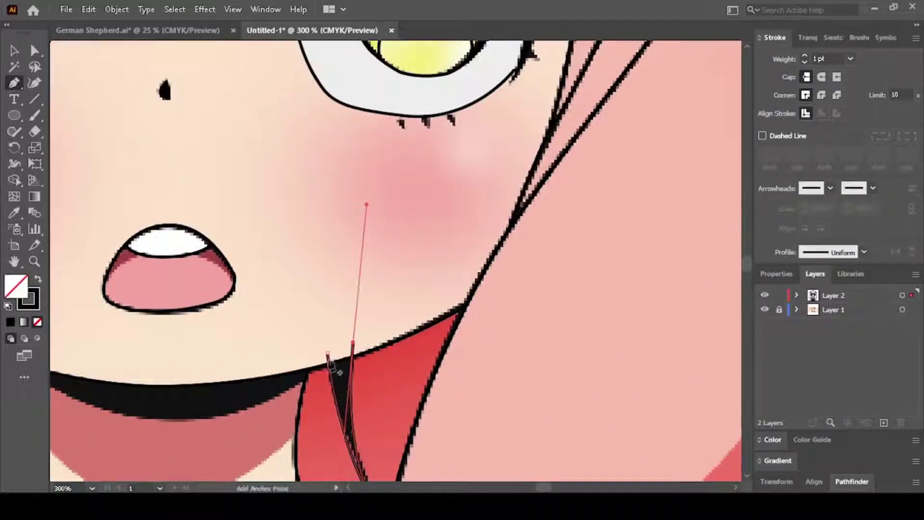
pyautogui.scroll(-2, 339, 373)
pyautogui.scroll(2, 289, 346)
pyautogui.scroll(-3, 247, 328)
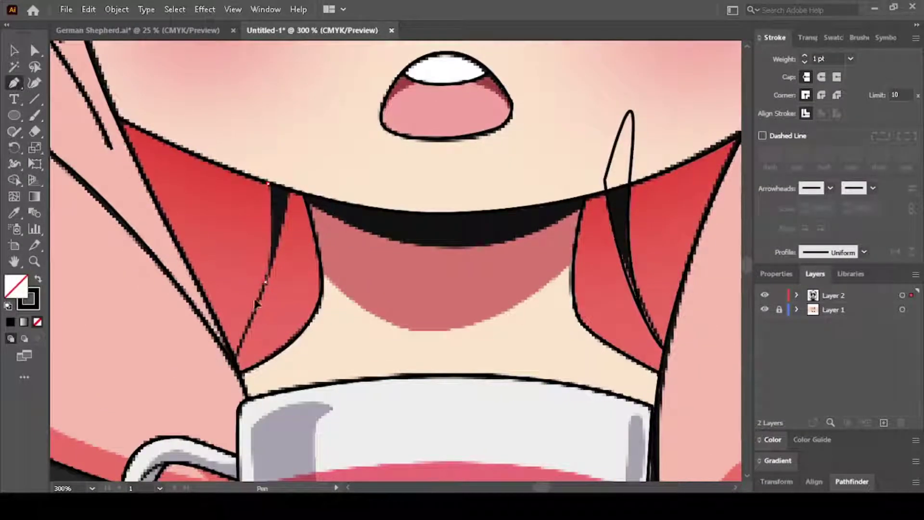
pyautogui.scroll(1, 277, 274)
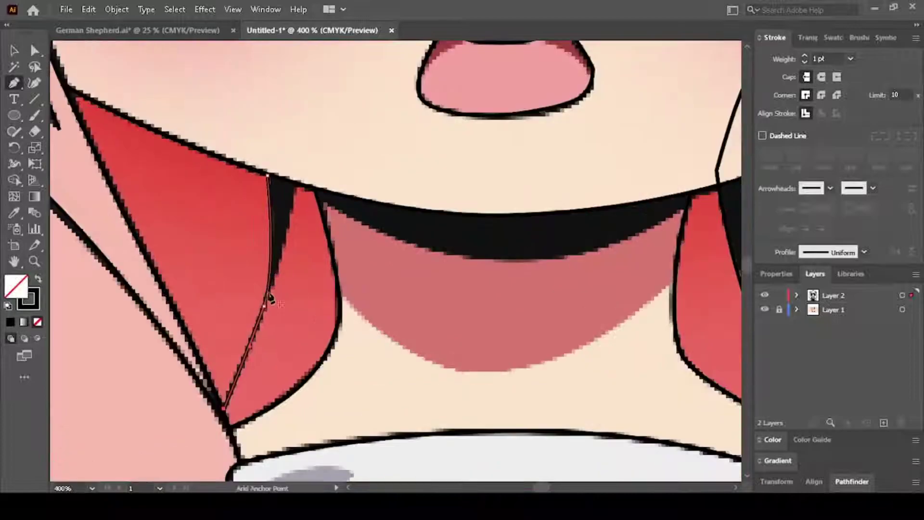
pyautogui.scroll(-5, 275, 156)
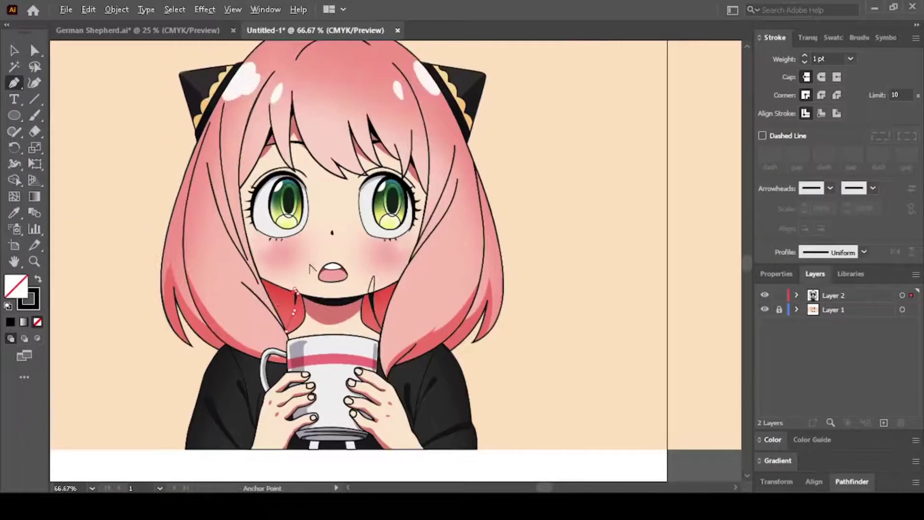
pyautogui.scroll(4, 318, 306)
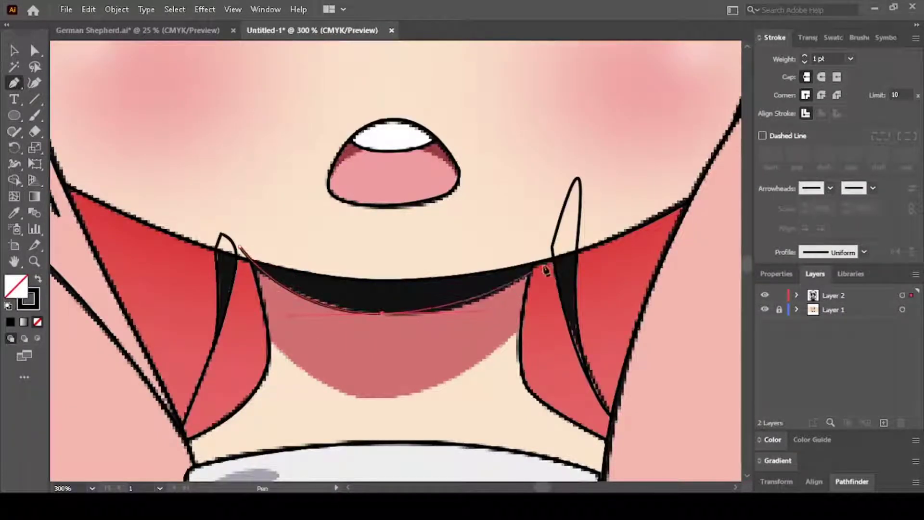
pyautogui.moveTo(546, 253); pyautogui.dragTo(568, 219)
pyautogui.scroll(-3, 347, 349)
pyautogui.scroll(5, 377, 330)
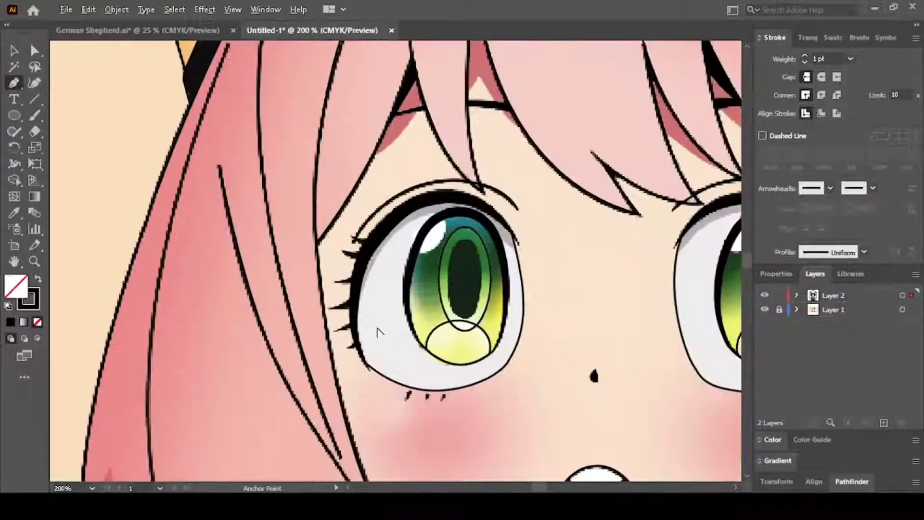
pyautogui.scroll(5, 378, 330)
pyautogui.scroll(-6, 341, 361)
# Step: Add a curved anchor near the lower-left collar to finish the neck shadow
pyautogui.moveTo(326, 452); pyautogui.dragTo(298, 414)
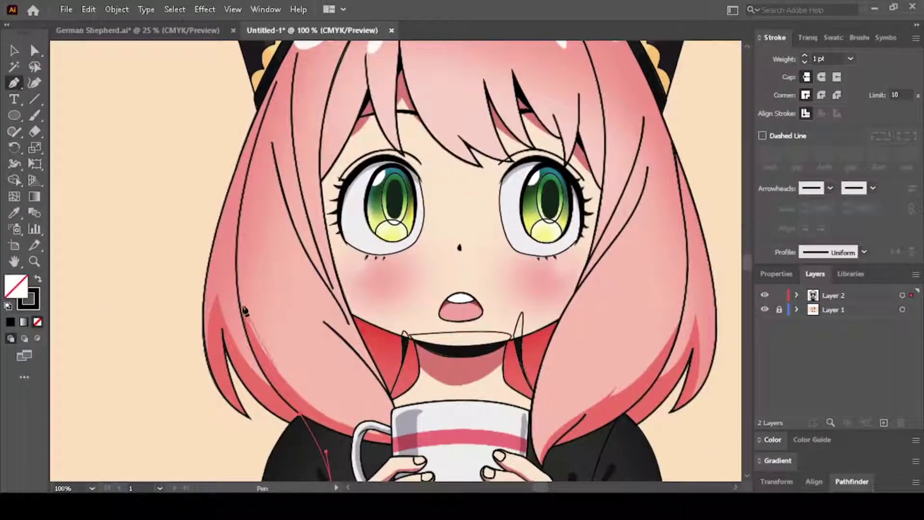
pyautogui.scroll(-1, 305, 389)
pyautogui.scroll(7, 301, 334)
pyautogui.scroll(-2, 396, 262)
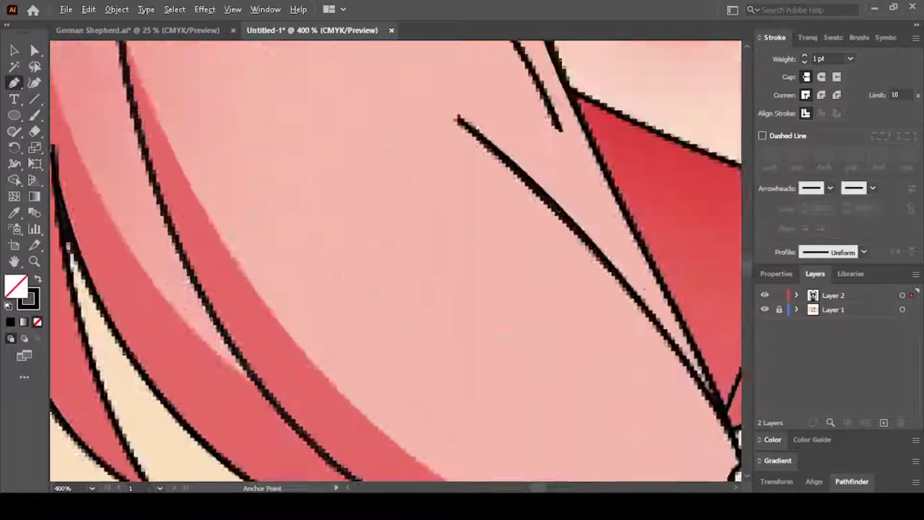
pyautogui.scroll(-2, 209, 253)
# Step: Start a new shading path along the hair edge
pyautogui.click(208, 250)
pyautogui.scroll(3, 191, 140)
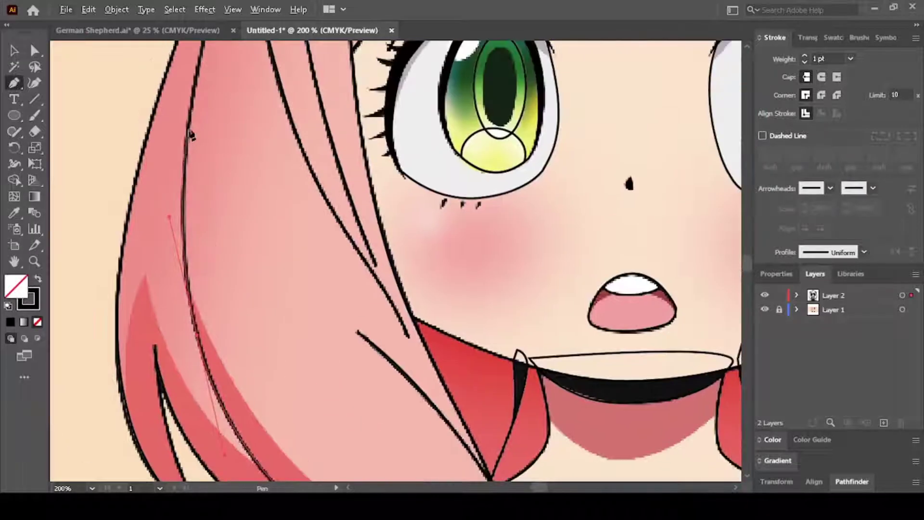
pyautogui.scroll(-1, 193, 103)
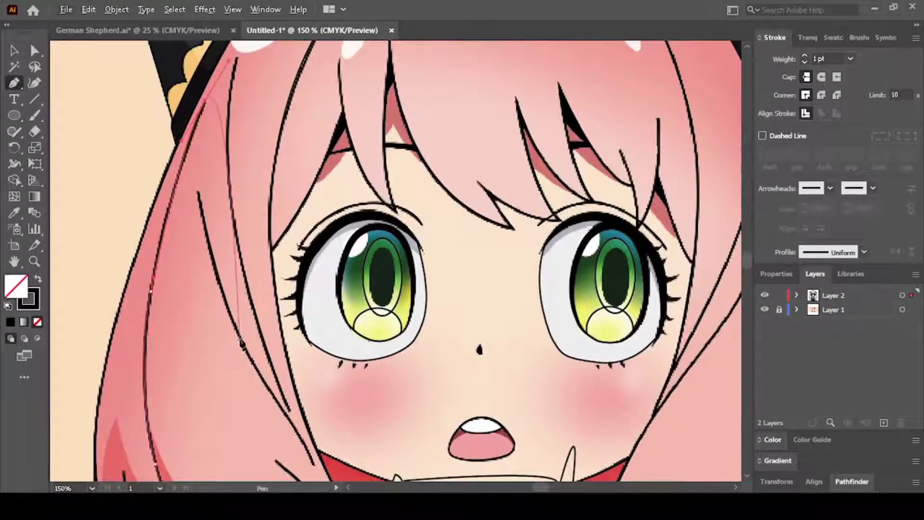
pyautogui.scroll(-3, 396, 289)
pyautogui.scroll(3, 395, 288)
pyautogui.scroll(-3, 396, 289)
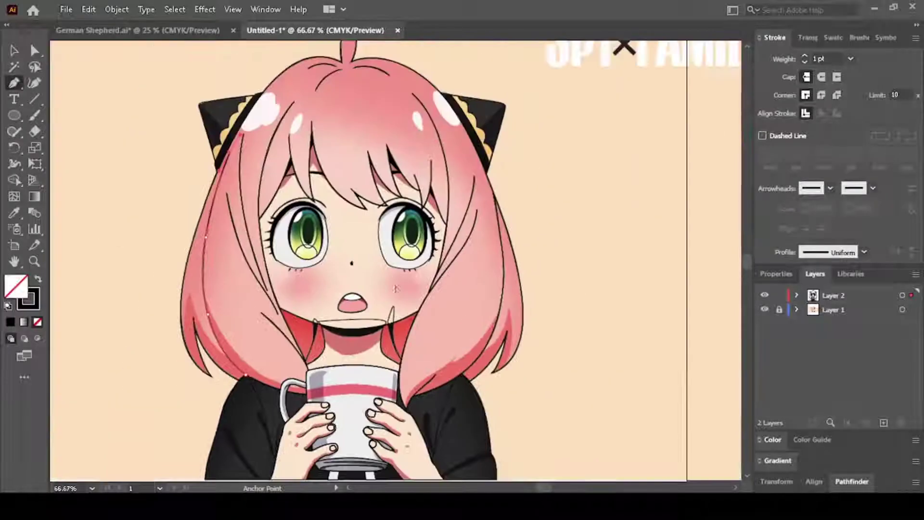
pyautogui.scroll(1, 396, 289)
# Step: Select the ellipse around the left pupil with Direct Selection
pyautogui.hotkey('shift', 'm')
pyautogui.scroll(3, 385, 313)
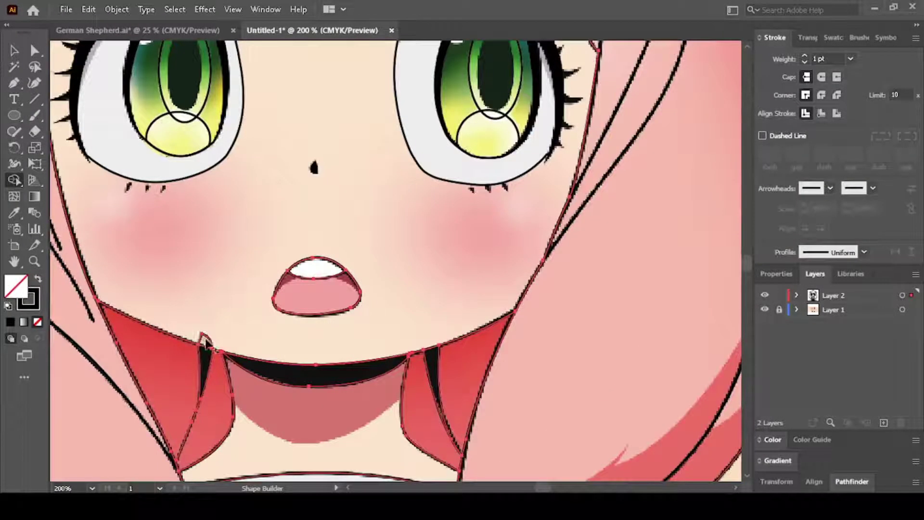
pyautogui.scroll(-2, 555, 306)
pyautogui.scroll(-1, 527, 310)
pyautogui.press('a')
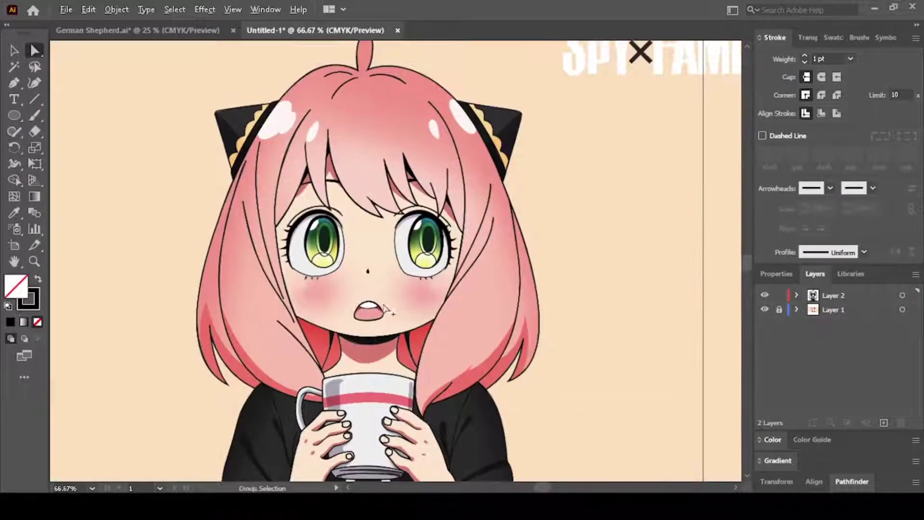
pyautogui.scroll(1, 366, 289)
pyautogui.scroll(3, 332, 255)
pyautogui.click(328, 246)
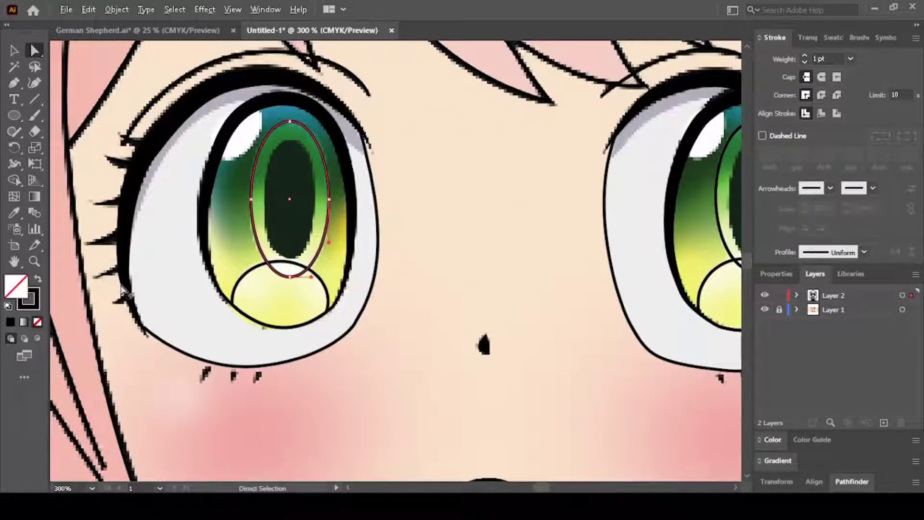
# Step: Fill the left pupil ellipse with a linear gradient whose left stop is sampled iris green
pyautogui.scroll(-1, 123, 288)
pyautogui.click(784, 462)
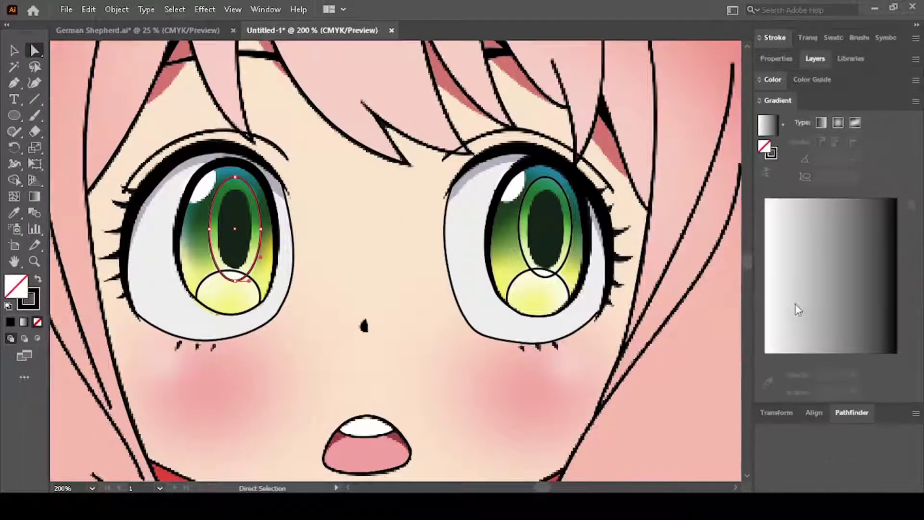
pyautogui.click(785, 345)
pyautogui.click(765, 229)
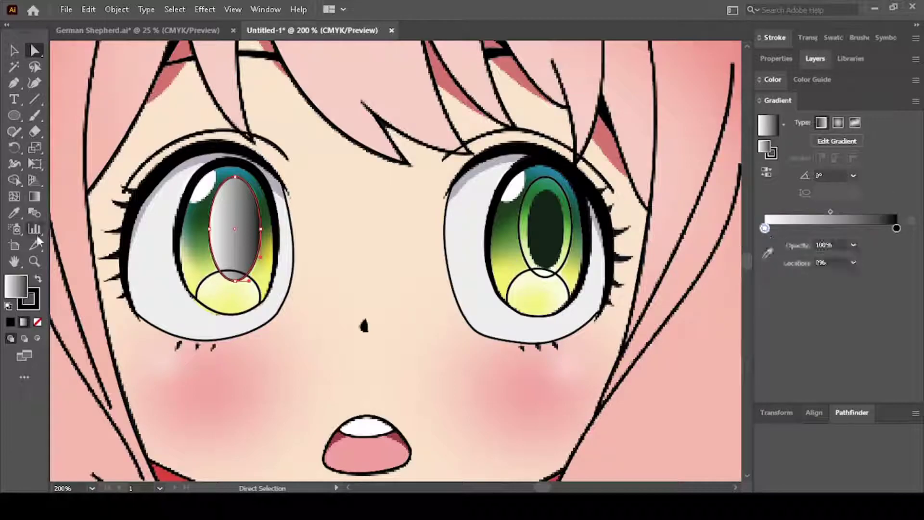
pyautogui.press('i')
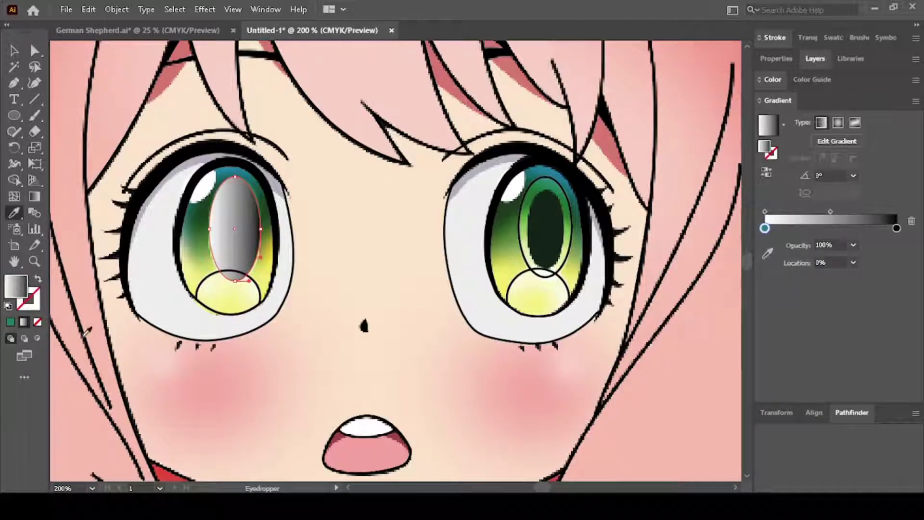
pyautogui.click(10, 322)
pyautogui.click(765, 425)
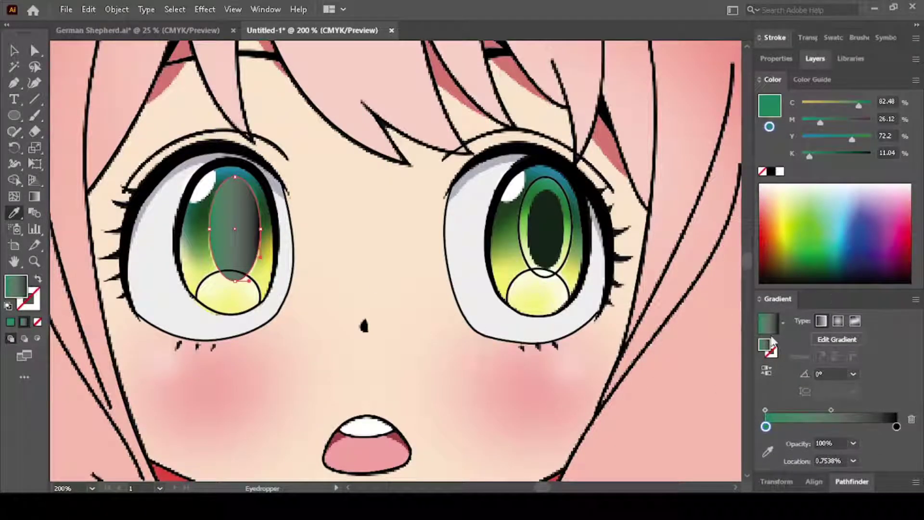
pyautogui.moveTo(766, 425); pyautogui.dragTo(897, 427)
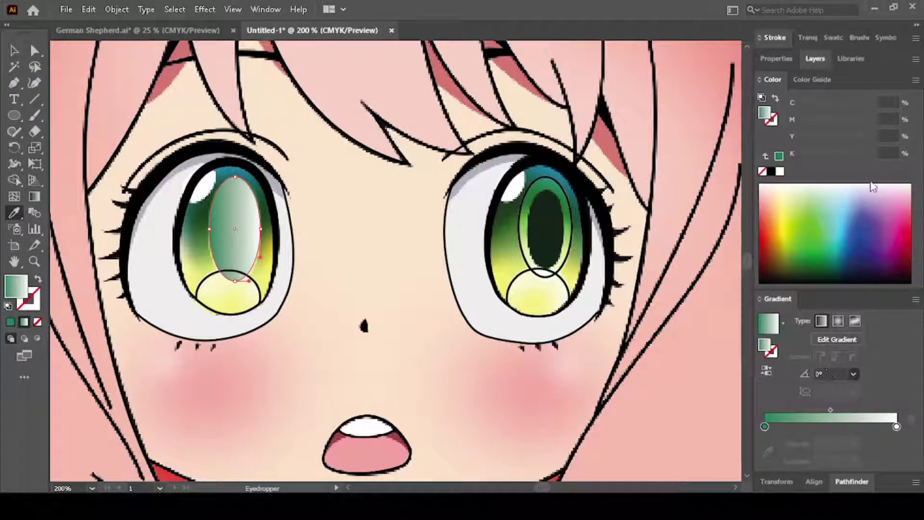
pyautogui.write('90')
# Step: Give the gradient a sampled yellow right stop and a vertical -90° angle
pyautogui.click(853, 373)
pyautogui.click(791, 207)
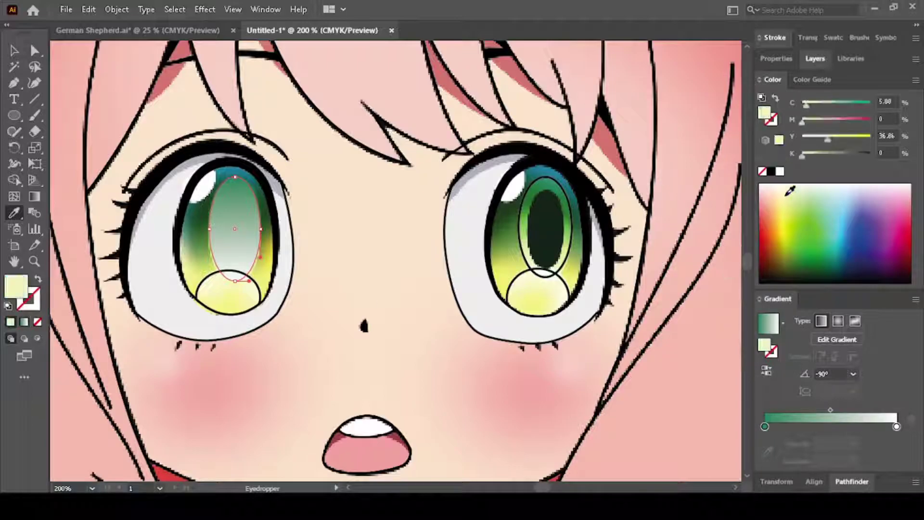
pyautogui.click(768, 324)
pyautogui.click(896, 427)
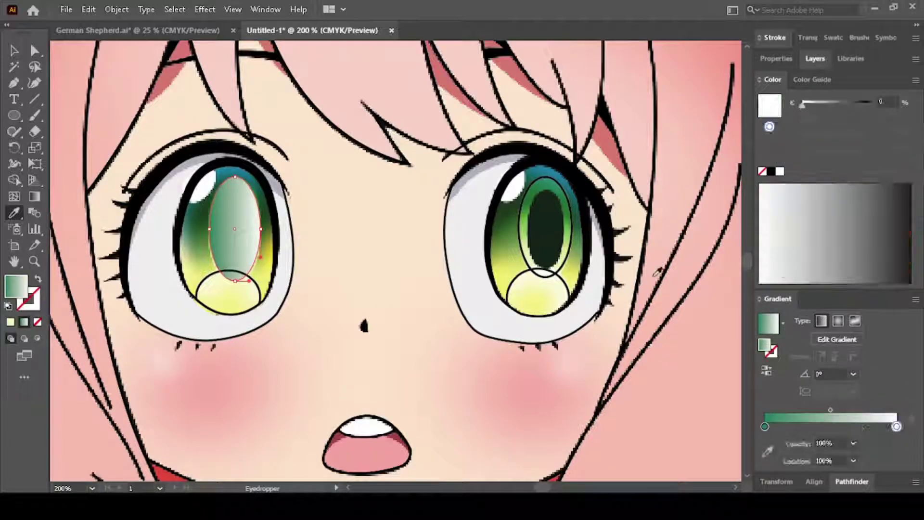
pyautogui.click(564, 261)
pyautogui.click(813, 421)
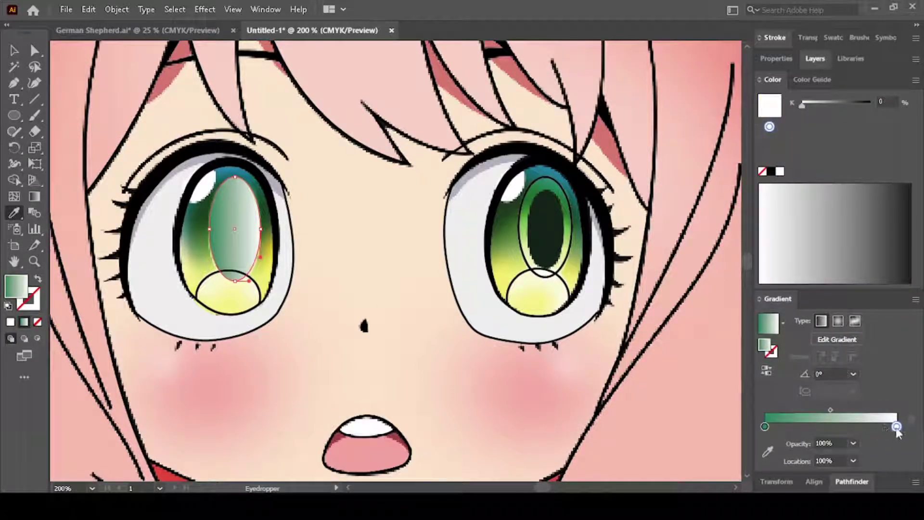
pyautogui.click(784, 323)
pyautogui.click(585, 268)
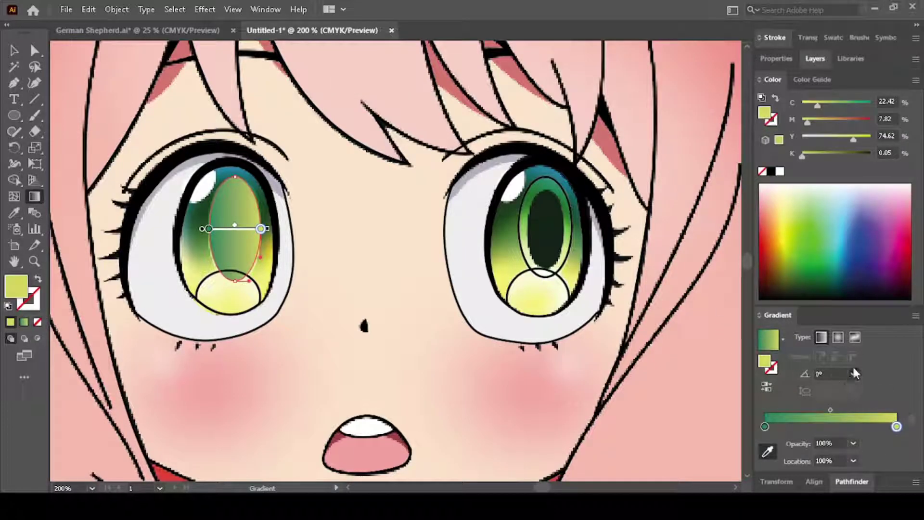
pyautogui.click(855, 374)
pyautogui.click(833, 404)
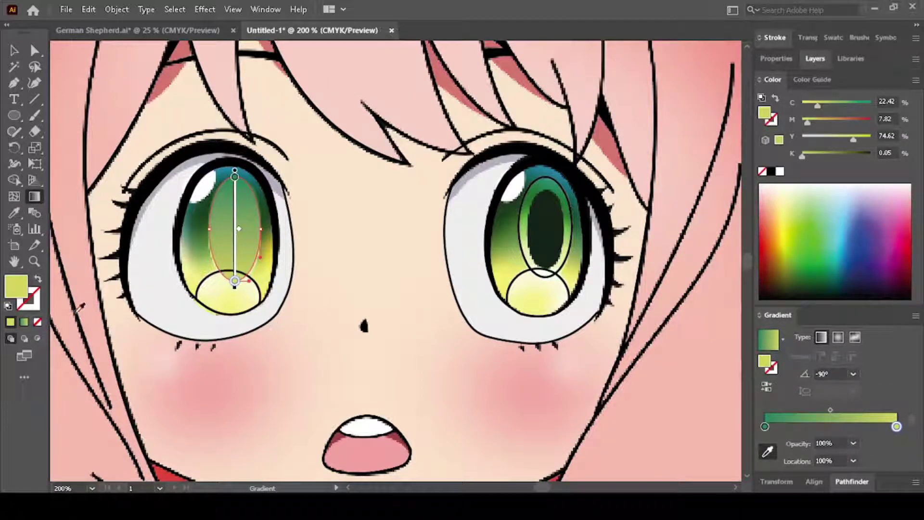
# Step: Send the gradient ellipse behind the pupil and give the right eye's ellipse the same gradient
pyautogui.press('a')
pyautogui.hotkey('ctrl', '[')
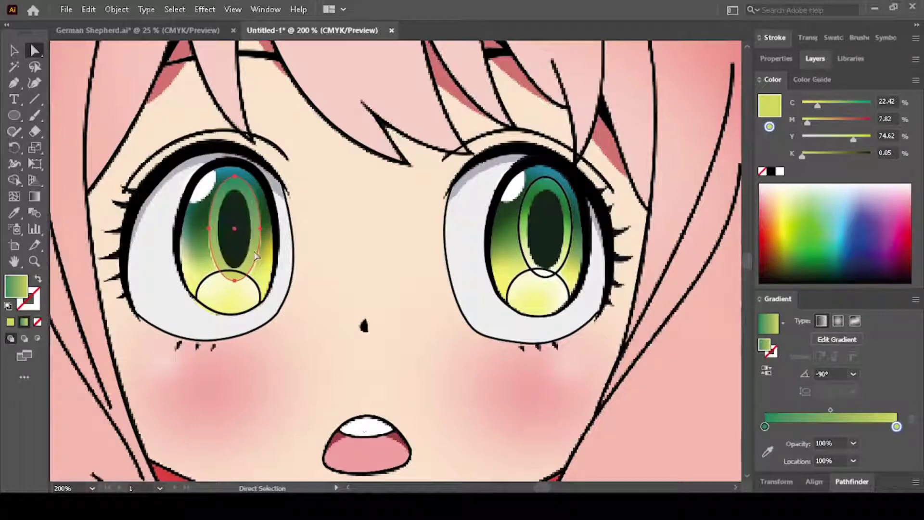
pyautogui.click(520, 226)
pyautogui.click(768, 323)
pyautogui.click(533, 242)
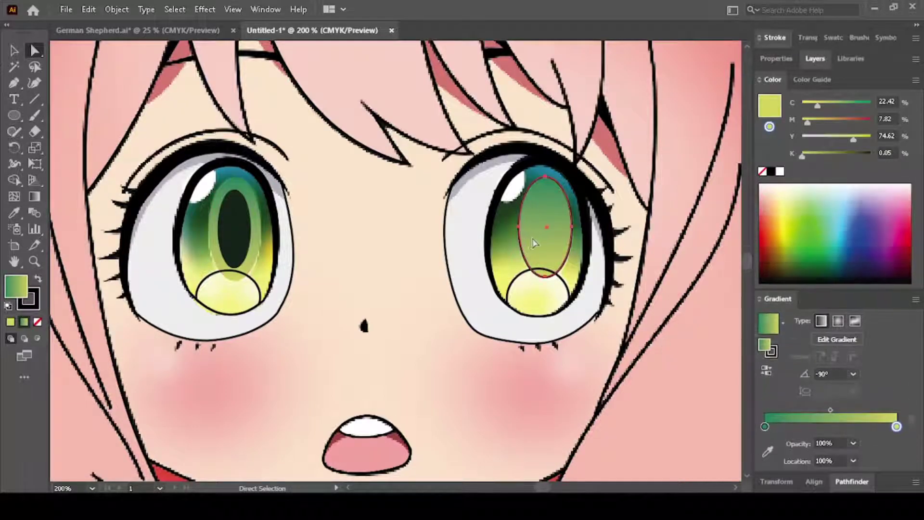
pyautogui.click(374, 333)
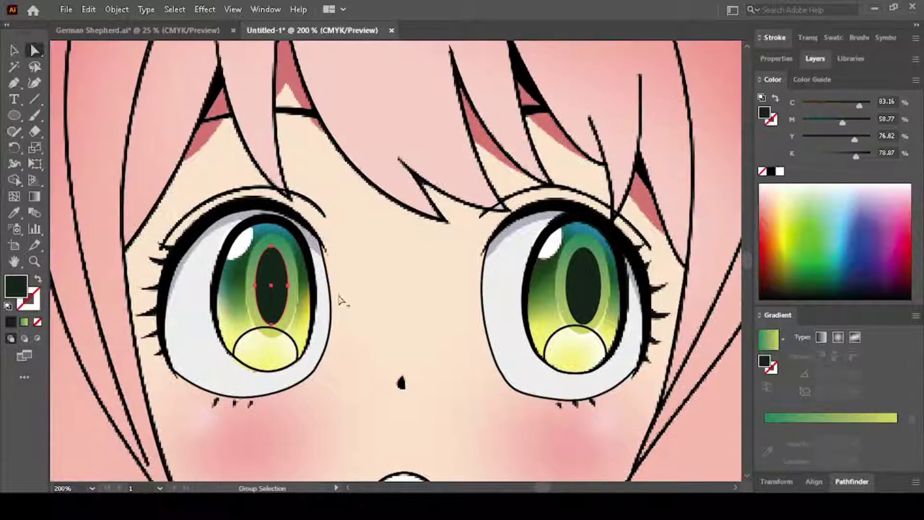
pyautogui.click(270, 289)
pyautogui.scroll(1, 269, 289)
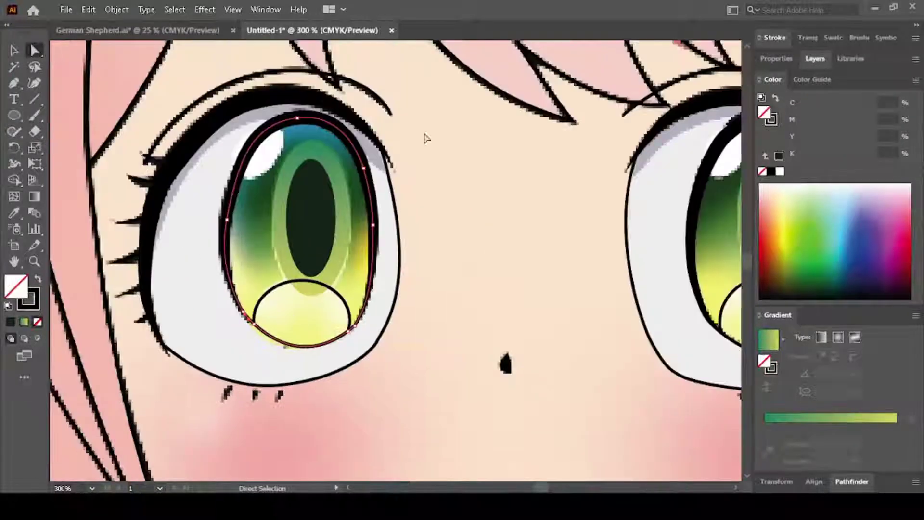
# Step: Fill the left iris with a gradient and drag its stops to raise the yellow
pyautogui.click(768, 389)
pyautogui.hotkey('ctrl', '-')
pyautogui.hotkey('ctrl', '-')
pyautogui.moveTo(821, 427)
pyautogui.mouseDown()
pyautogui.moveTo(896, 427)
pyautogui.moveTo(853, 426)
pyautogui.mouseUp()
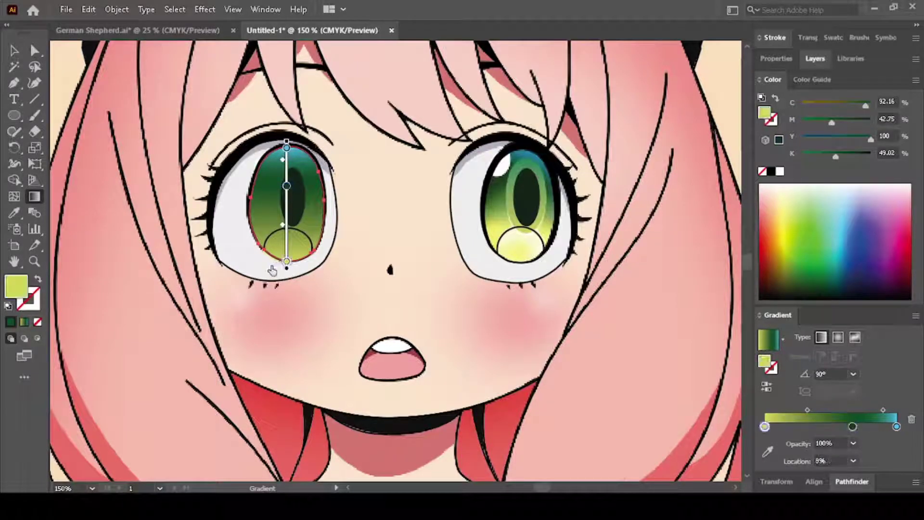
pyautogui.moveTo(286, 261); pyautogui.dragTo(287, 257)
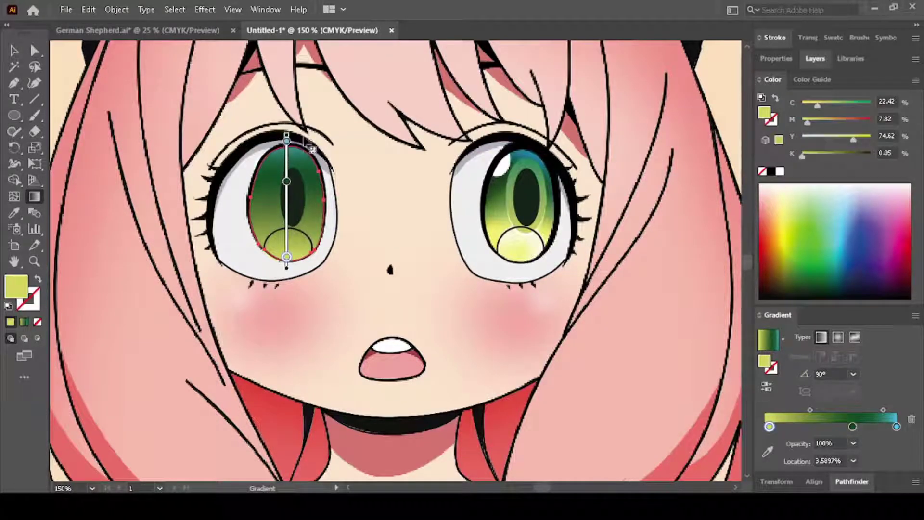
pyautogui.moveTo(287, 257); pyautogui.dragTo(286, 243)
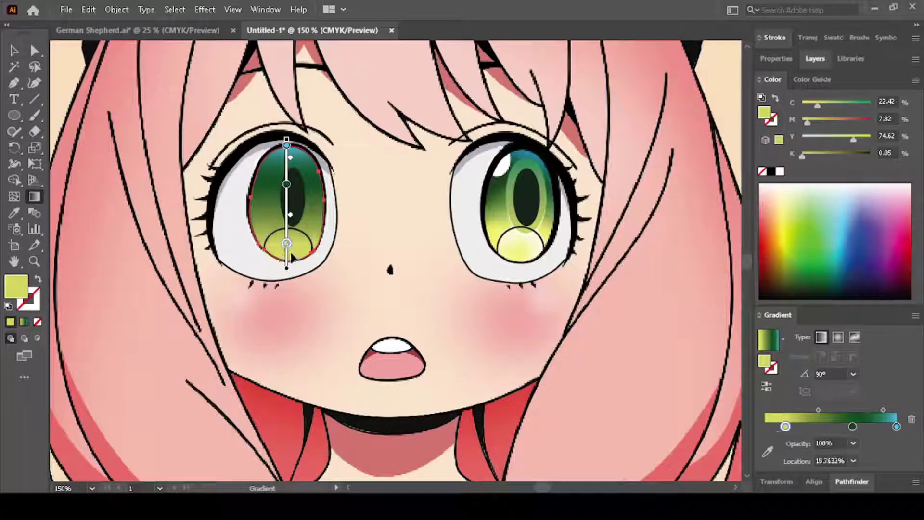
pyautogui.moveTo(287, 184); pyautogui.dragTo(286, 187)
pyautogui.moveTo(286, 135)
pyautogui.mouseDown()
pyautogui.moveTo(285, 152)
pyautogui.moveTo(290, 145)
pyautogui.mouseUp()
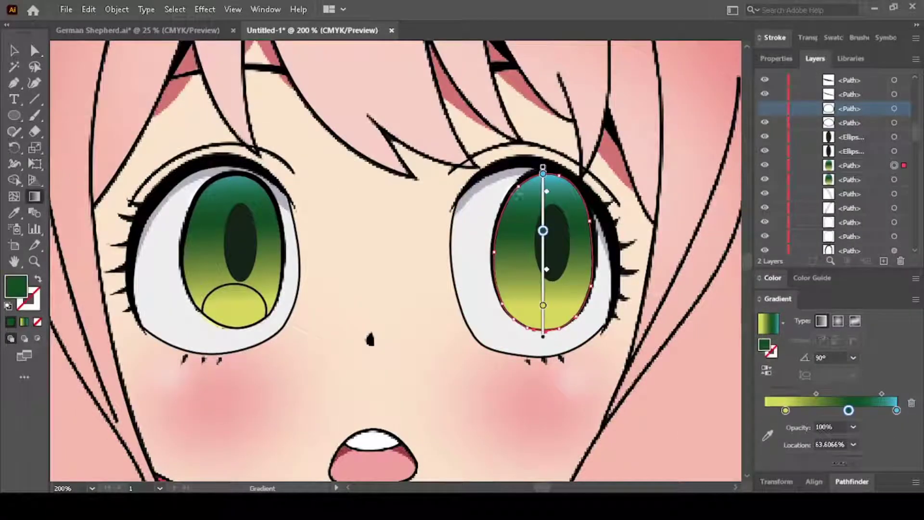
# Step: Rotate the iris gradient to about 84° and add a lighter ring around the pupils
pyautogui.moveTo(543, 164); pyautogui.dragTo(563, 165)
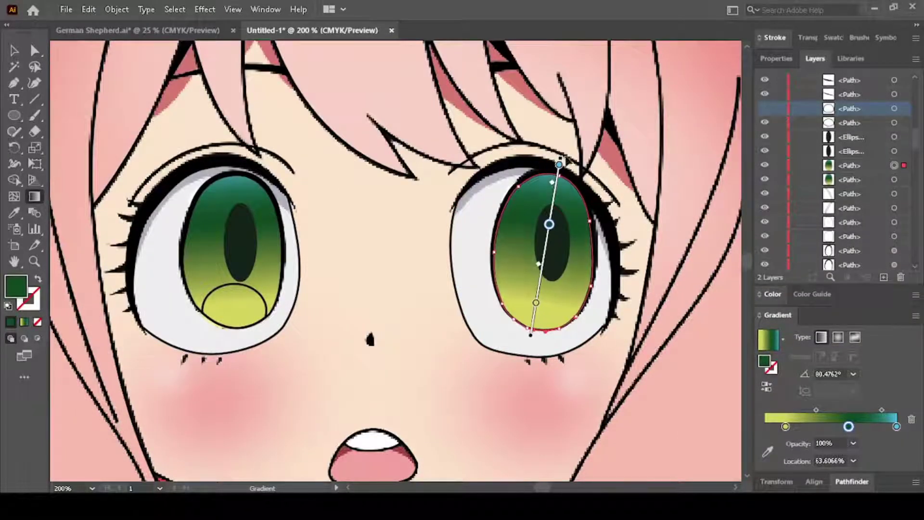
pyautogui.press('a')
pyautogui.hotkey('ctrl', 'shift', 'a')
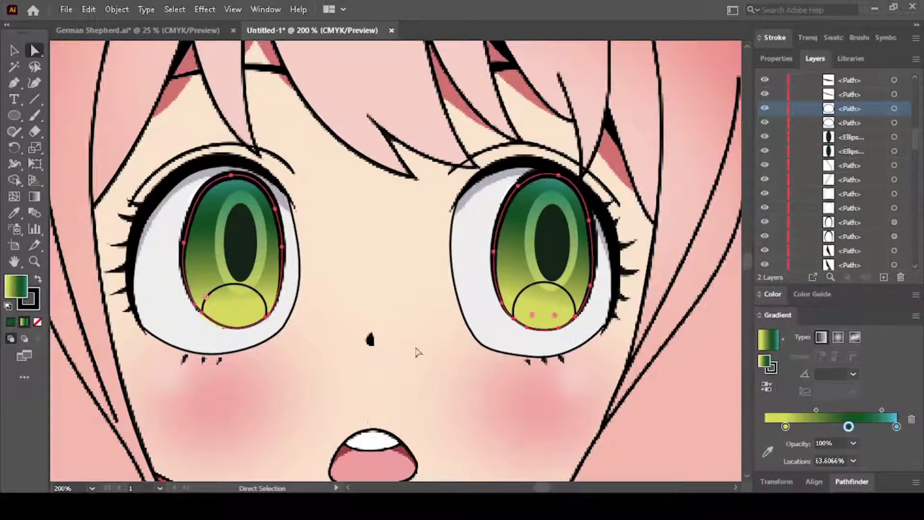
pyautogui.hotkey('ctrl', 'z')
pyautogui.hotkey('ctrl', 'shift', 'a')
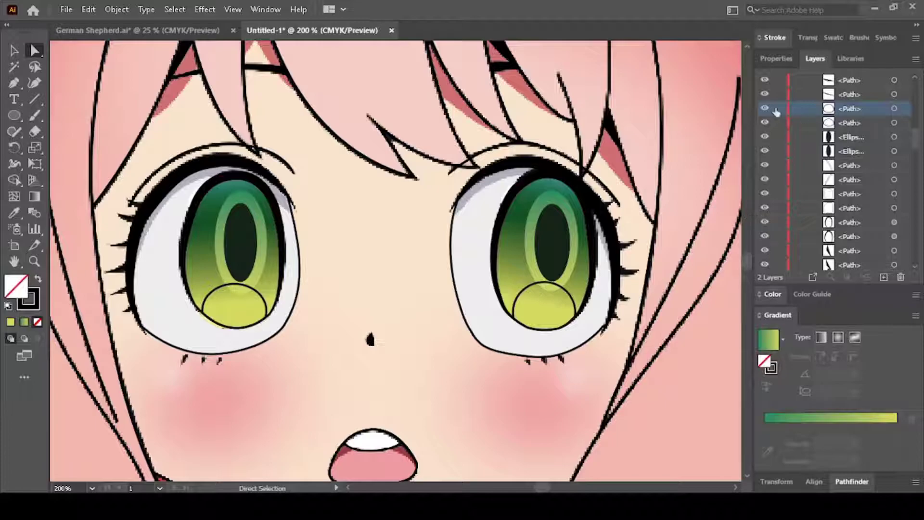
# Step: Give the right eye's lower highlight a gradient starting with sampled pale yellow
pyautogui.scroll(-3, 774, 119)
pyautogui.scroll(-2, 783, 131)
pyautogui.scroll(-2, 783, 132)
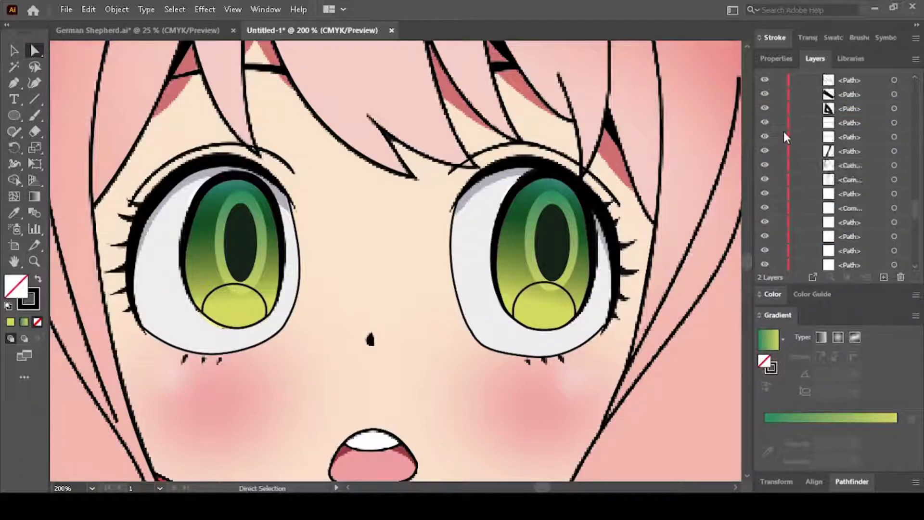
pyautogui.scroll(-2, 783, 131)
pyautogui.click(765, 249)
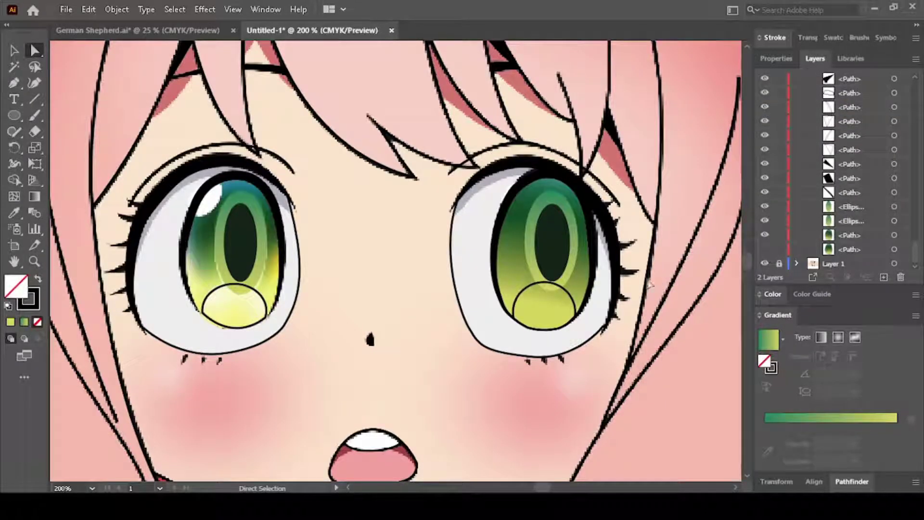
pyautogui.click(781, 418)
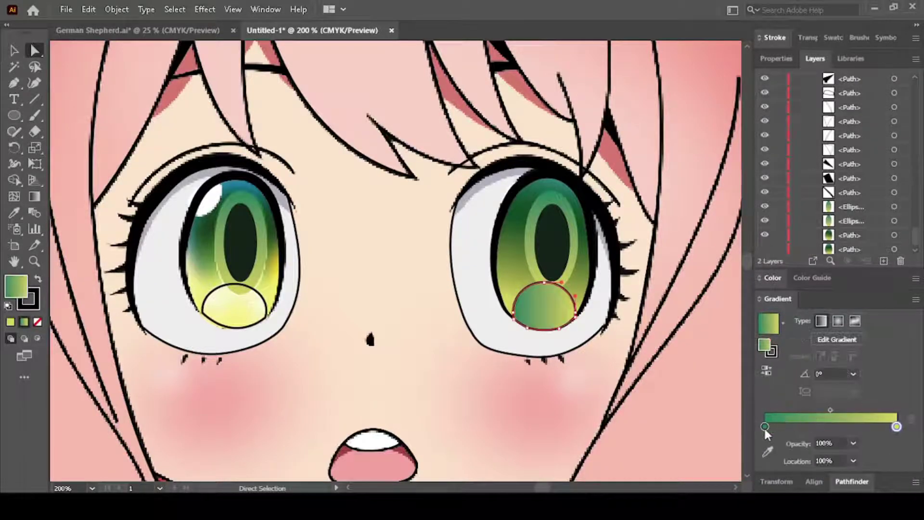
pyautogui.click(765, 426)
pyautogui.click(768, 452)
pyautogui.click(298, 317)
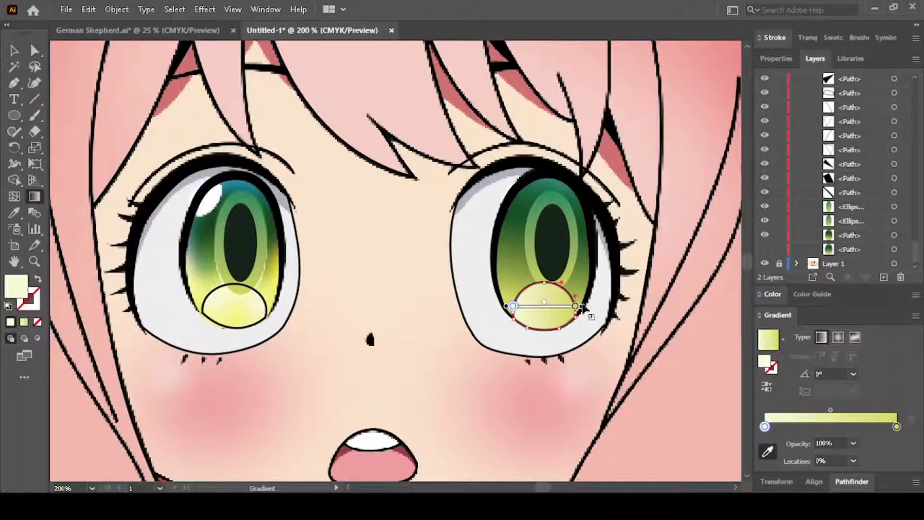
# Step: Make the highlight gradient run top to bottom and set its opacity to 57%
pyautogui.moveTo(529, 291); pyautogui.dragTo(570, 340)
pyautogui.moveTo(547, 289); pyautogui.dragTo(540, 355)
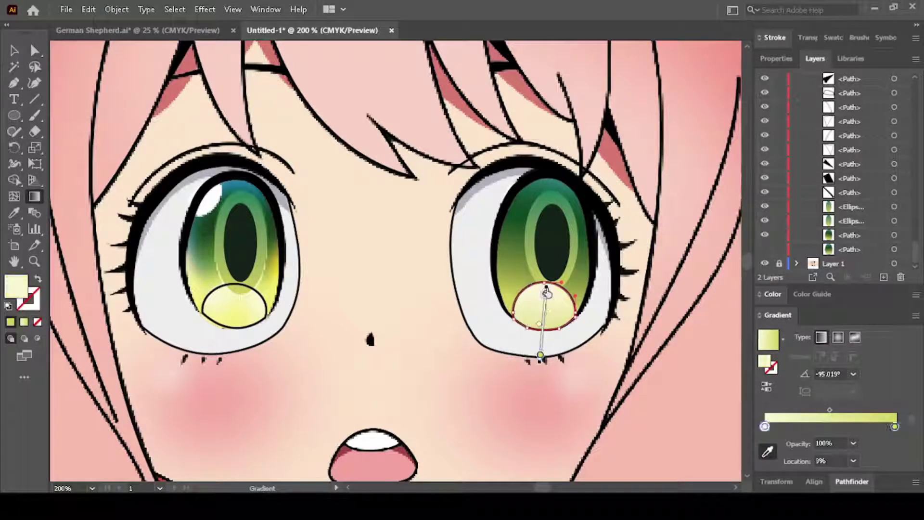
pyautogui.moveTo(547, 296); pyautogui.dragTo(549, 274)
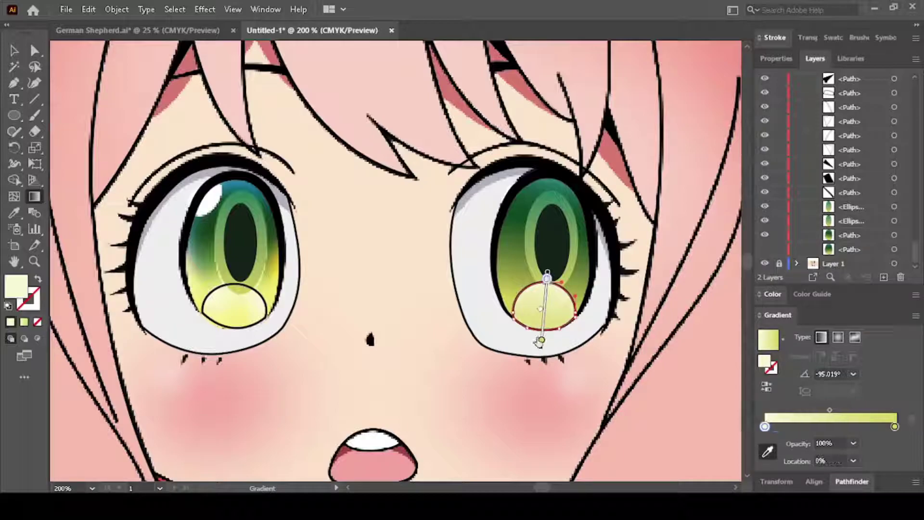
pyautogui.moveTo(541, 341); pyautogui.dragTo(543, 332)
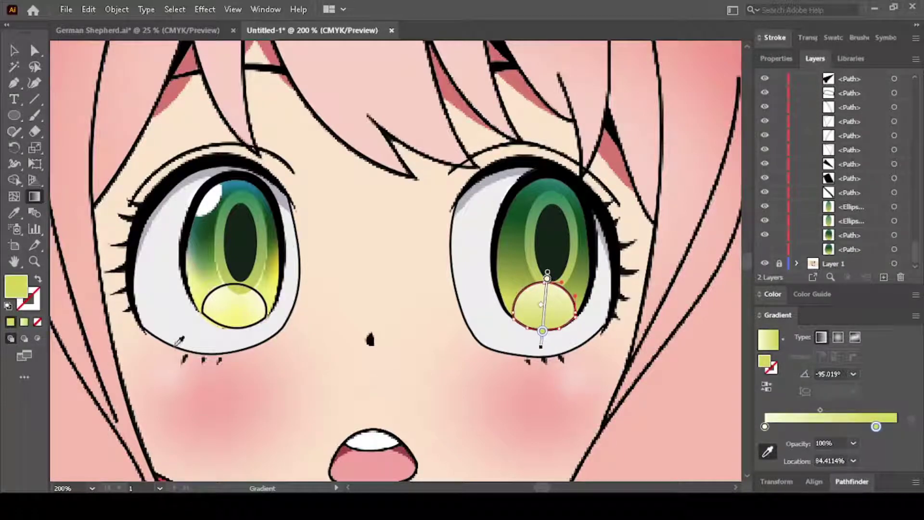
pyautogui.press('a')
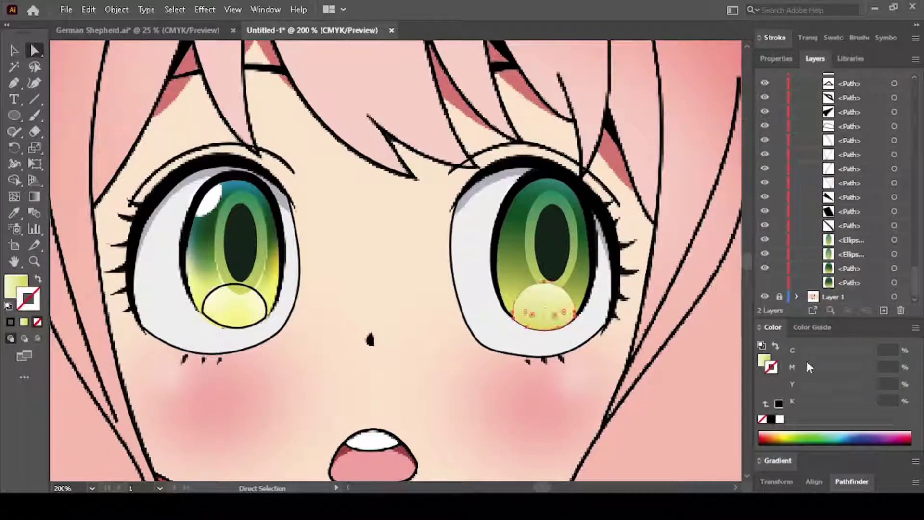
pyautogui.hotkey('ctrl', 'shift', 'F10')
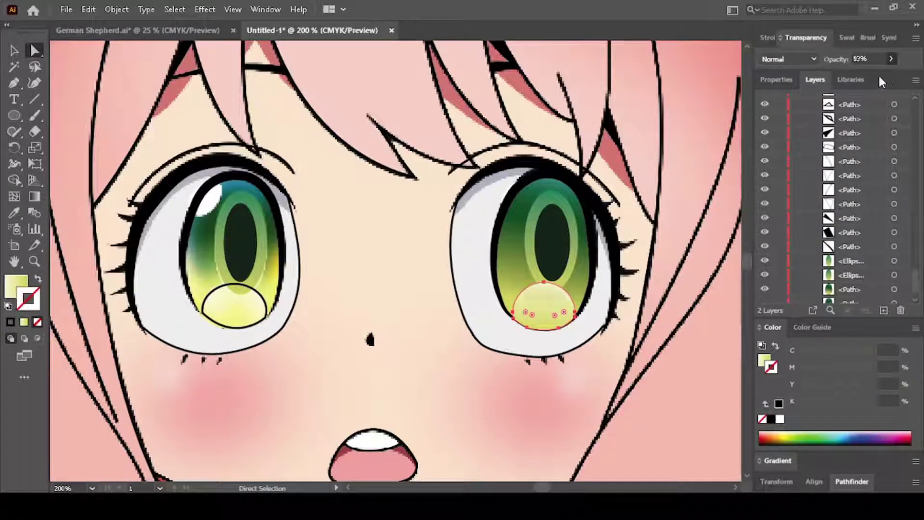
pyautogui.write('57')
pyautogui.press('Return')
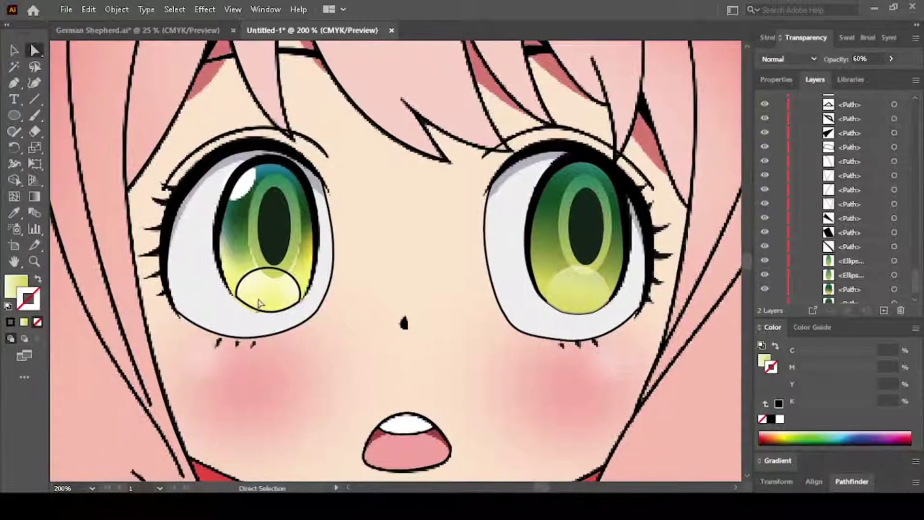
# Step: Apply a matching vertical gradient to the left highlight, fading to 60% opacity
pyautogui.click(255, 301)
pyautogui.click(38, 322)
pyautogui.click(23, 321)
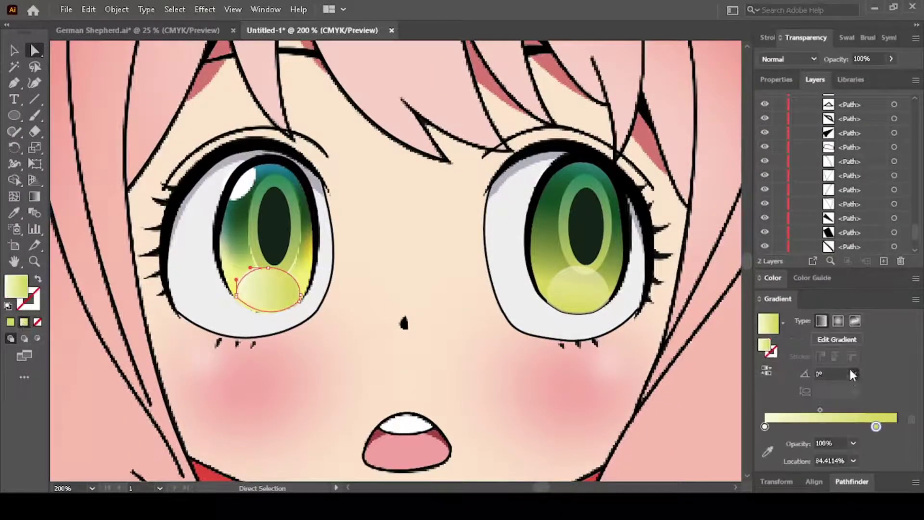
pyautogui.press('g')
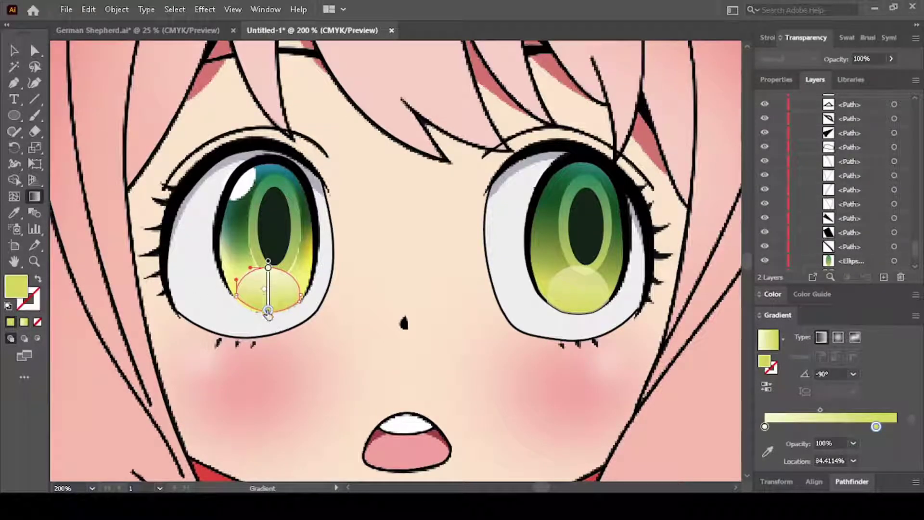
pyautogui.moveTo(268, 263); pyautogui.dragTo(268, 273)
pyautogui.moveTo(268, 318); pyautogui.dragTo(268, 311)
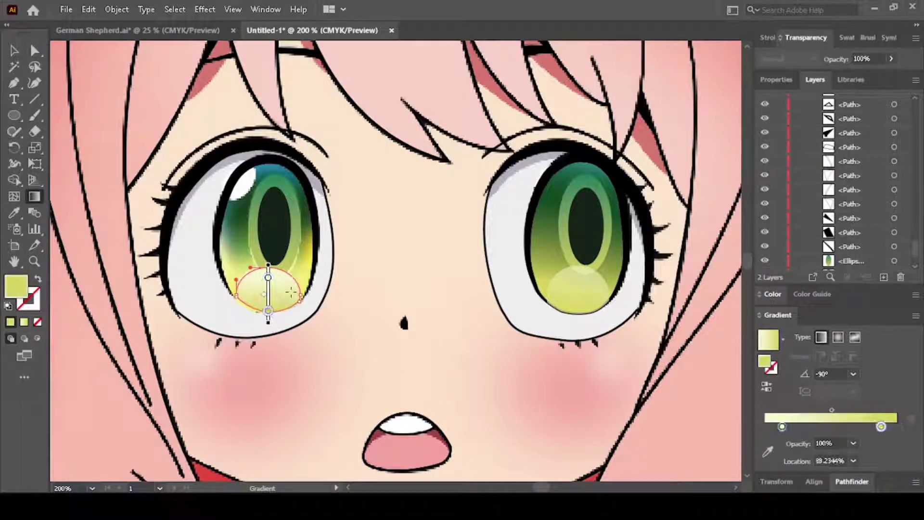
pyautogui.press('a')
pyautogui.hotkey('ctrl', 'shift', 'a')
pyautogui.hotkey('ctrl', 'z')
pyautogui.click(863, 58)
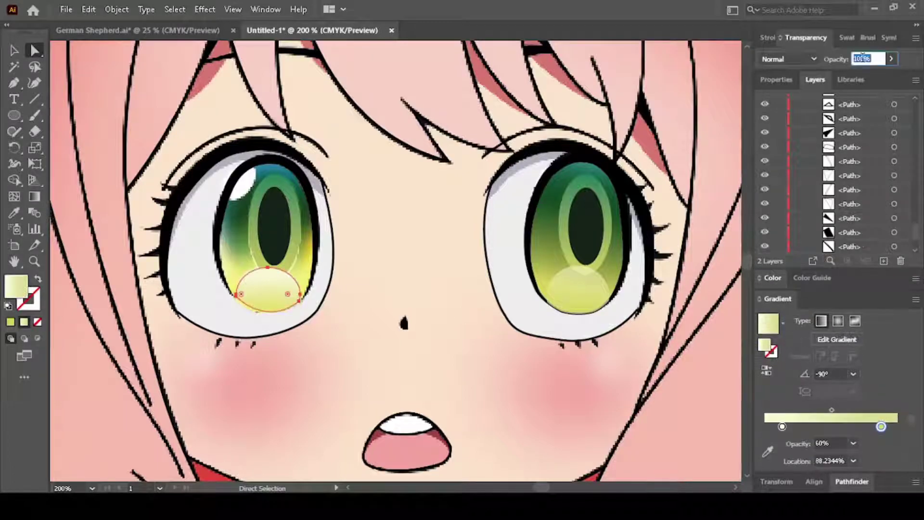
pyautogui.scroll(2, 583, 294)
pyautogui.scroll(-1, 625, 289)
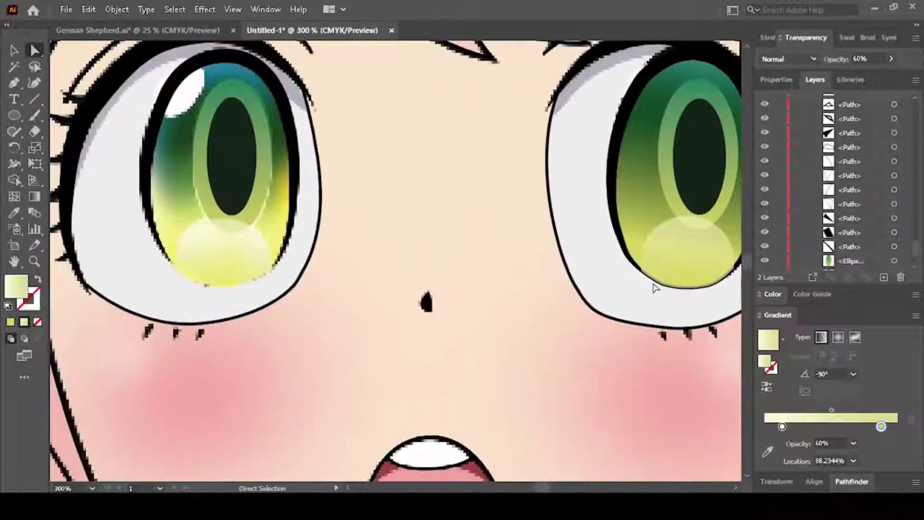
pyautogui.click(664, 275)
pyautogui.hscroll(3, 352, 275)
pyautogui.hotkey('ctrl', 'shift', 'a')
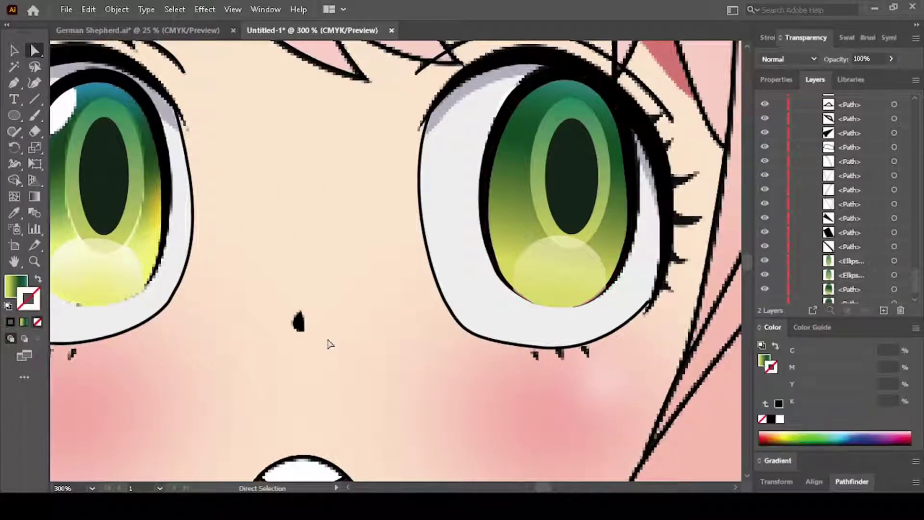
pyautogui.hscroll(-2, 404, 338)
pyautogui.click(117, 291)
pyautogui.keyDown('shift'); pyautogui.click(580, 282); pyautogui.keyUp('shift')
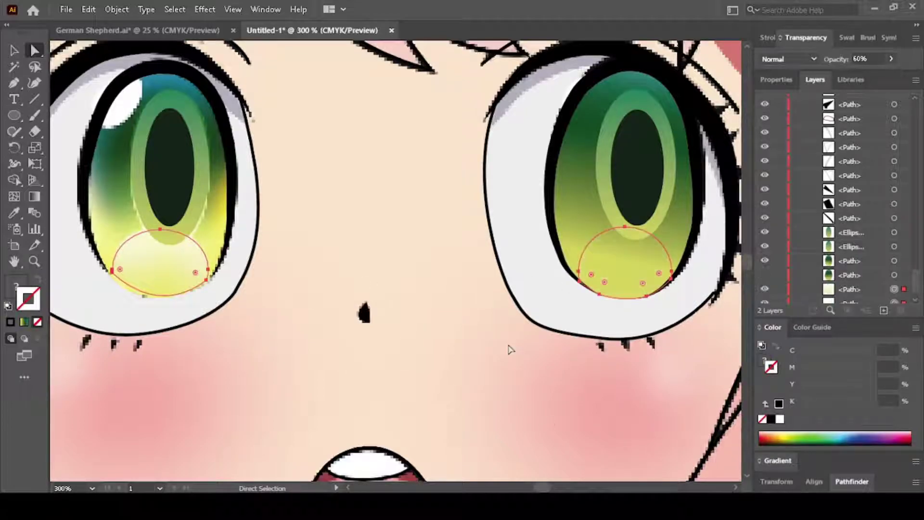
pyautogui.hotkey('ctrl', 'shift', 'a')
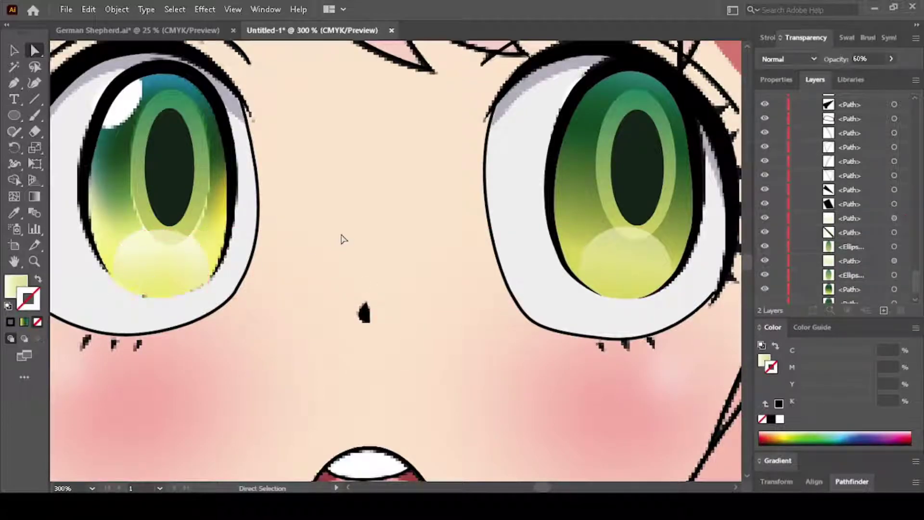
pyautogui.scroll(-2, 332, 237)
pyautogui.scroll(-1, 795, 240)
pyautogui.click(765, 283)
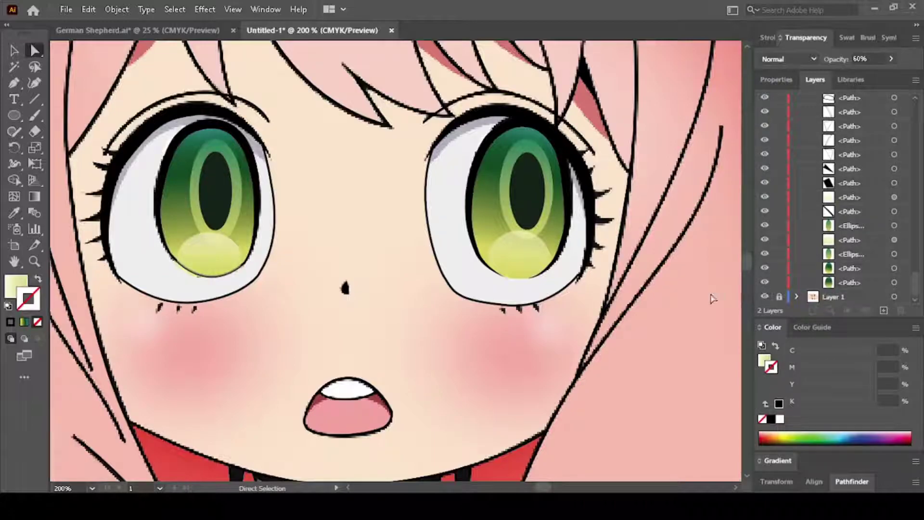
pyautogui.scroll(1, 212, 246)
pyautogui.keyDown('ctrl'); pyautogui.click(226, 260); pyautogui.keyUp('ctrl')
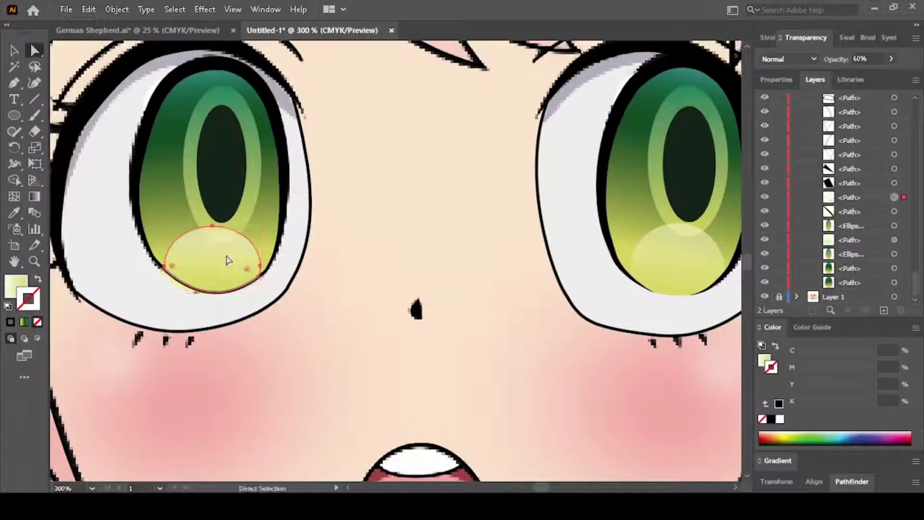
pyautogui.click(265, 215)
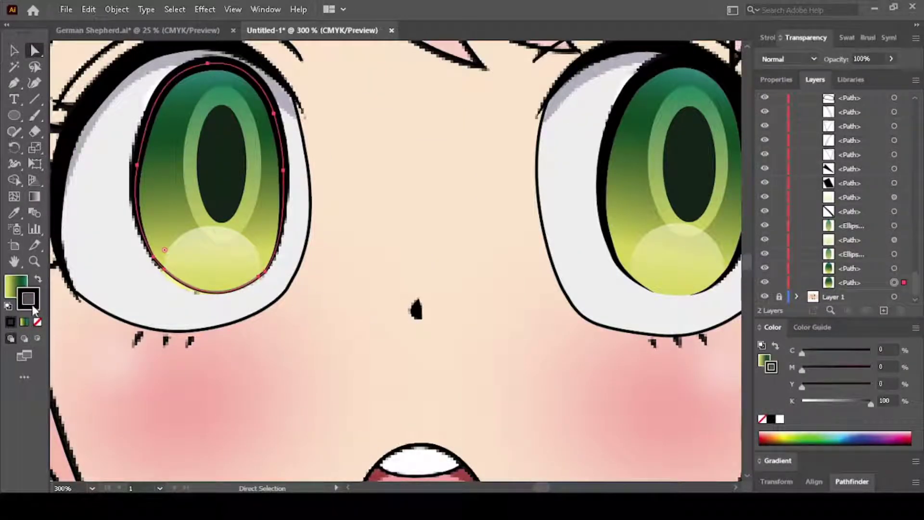
pyautogui.click(337, 289)
pyautogui.keyDown('alt'); pyautogui.scroll(-2, 361, 279); pyautogui.keyUp('alt')
pyautogui.keyDown('alt'); pyautogui.scroll(3, 366, 251); pyautogui.keyUp('alt')
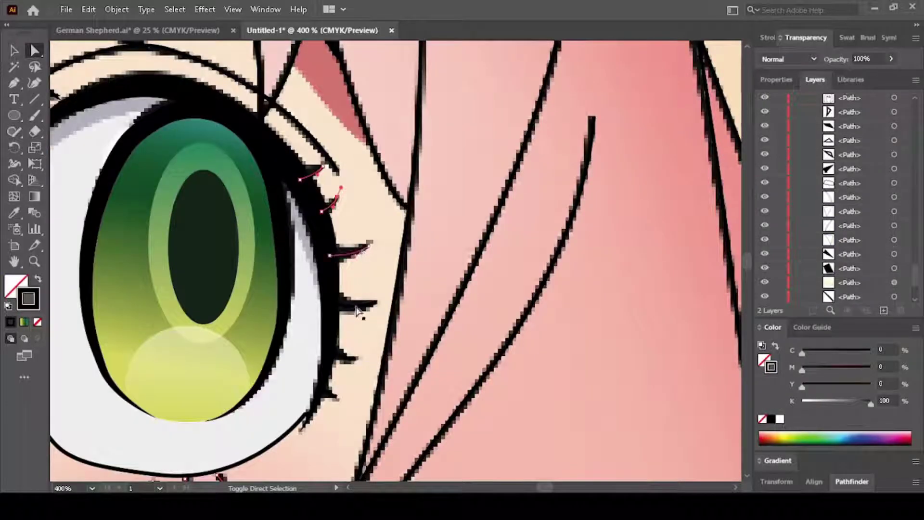
pyautogui.hscroll(10, 338, 404)
pyautogui.scroll(-3, 341, 341)
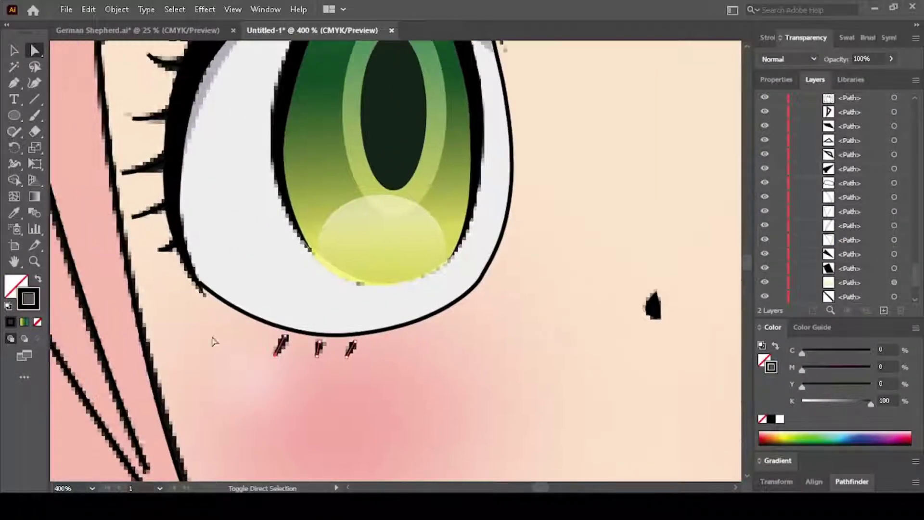
pyautogui.hscroll(-5, 243, 333)
pyautogui.scroll(4, 231, 318)
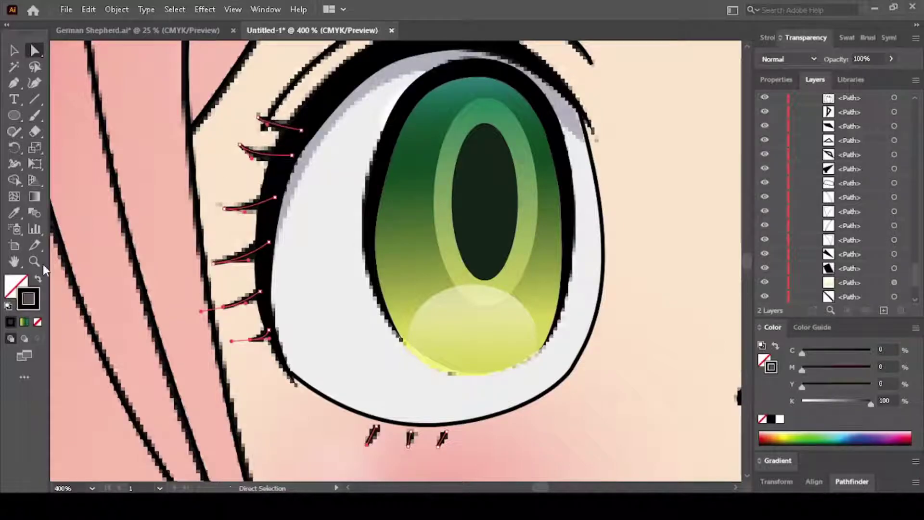
pyautogui.click(768, 37)
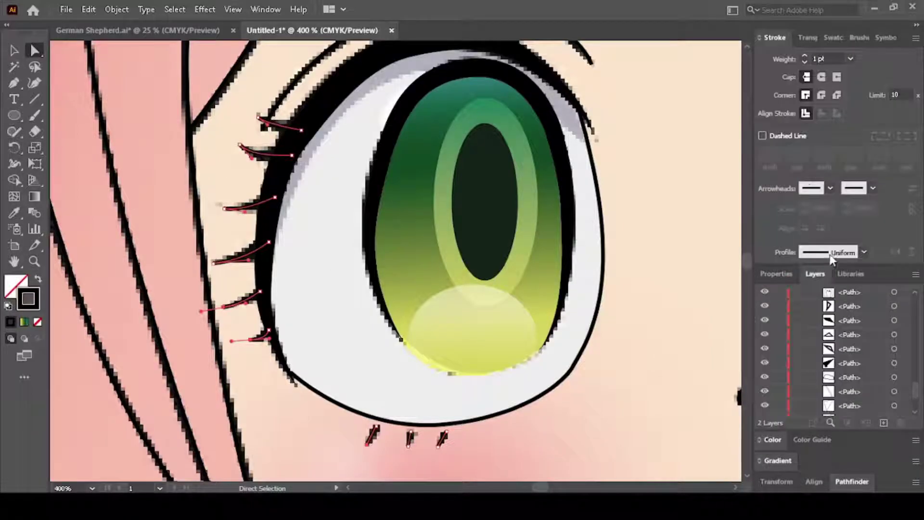
pyautogui.click(805, 55)
pyautogui.hotkey('ctrl', '1')
pyautogui.scroll(-5, 405, 281)
pyautogui.scroll(-4, 423, 141)
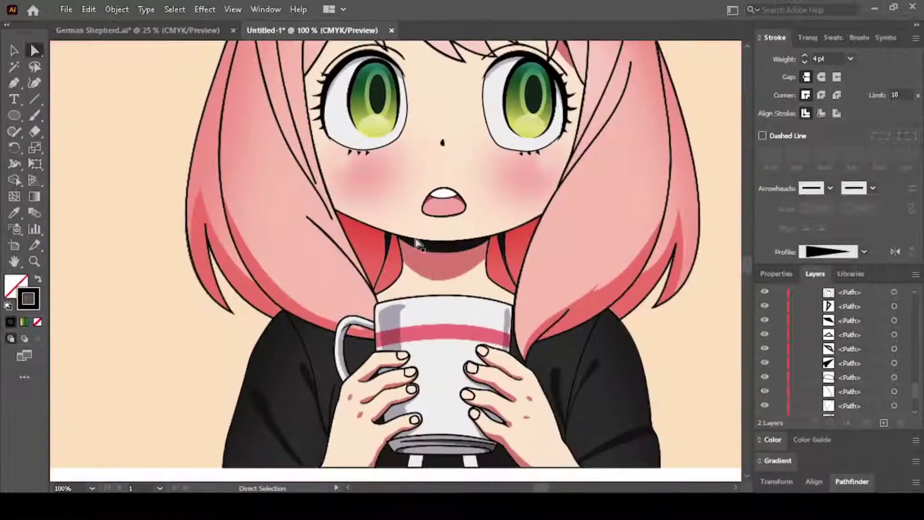
pyautogui.scroll(2, 414, 242)
pyautogui.click(429, 255)
pyautogui.scroll(-2, 431, 256)
pyautogui.scroll(-2, 431, 256)
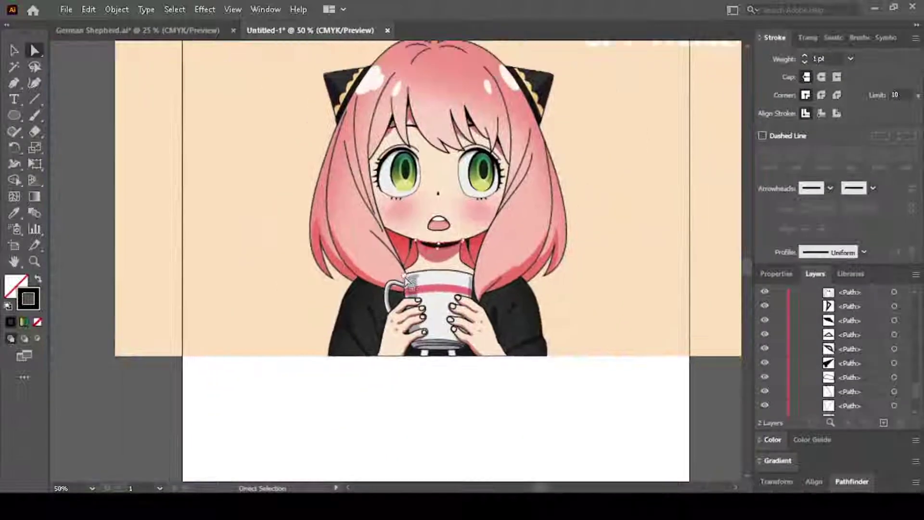
pyautogui.scroll(1, 580, 270)
pyautogui.scroll(3, 512, 262)
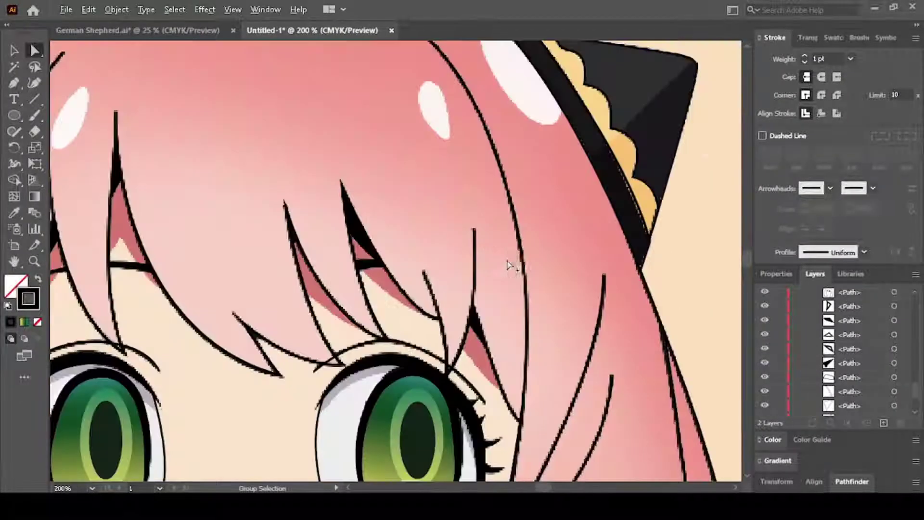
pyautogui.scroll(-1, 518, 257)
# Step: Draw a closed Pen outline diagonally across the ear ornament
pyautogui.scroll(1, 663, 115)
pyautogui.click(654, 103)
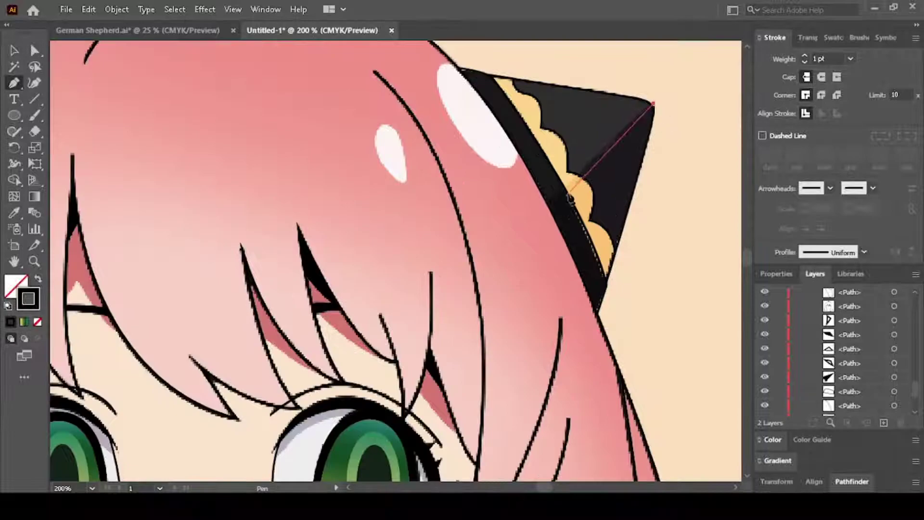
pyautogui.click(590, 342)
pyautogui.scroll(-1, 450, 229)
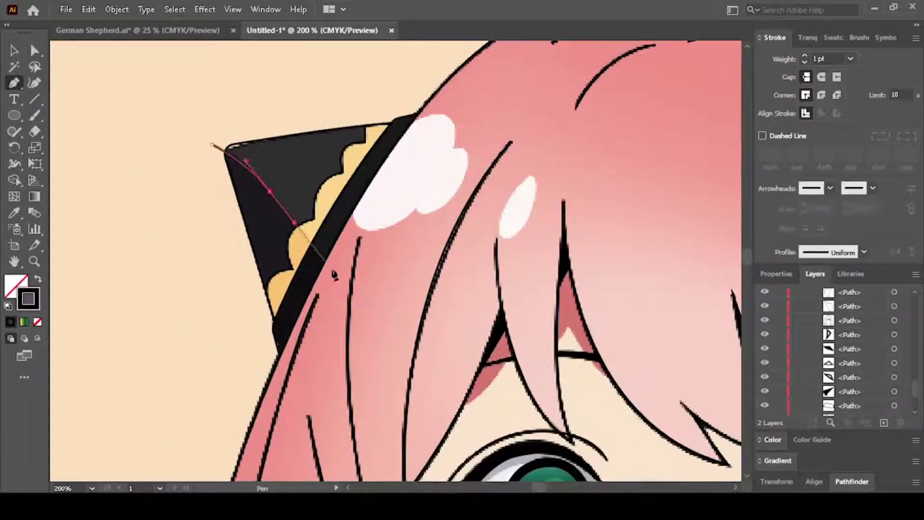
pyautogui.click(334, 272)
pyautogui.click(301, 380)
pyautogui.click(245, 352)
pyautogui.scroll(-2, 222, 164)
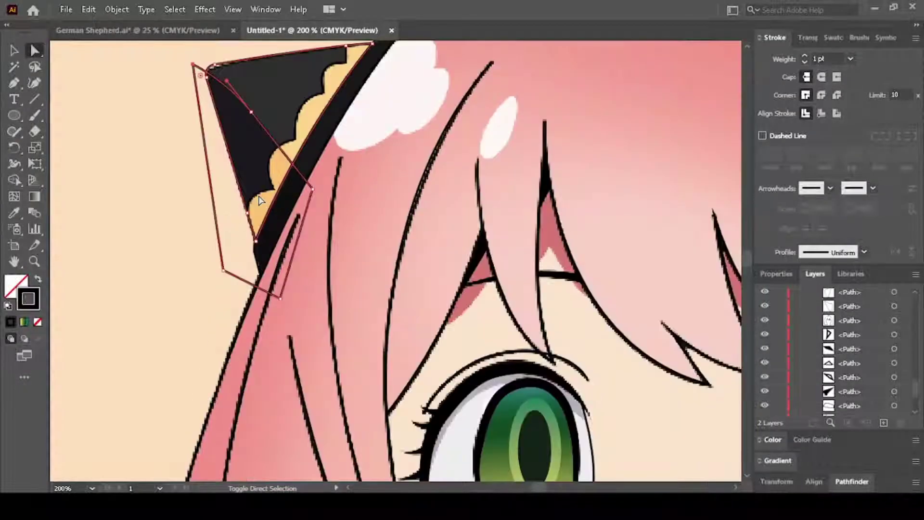
pyautogui.scroll(-2, 438, 172)
pyautogui.scroll(2, 438, 172)
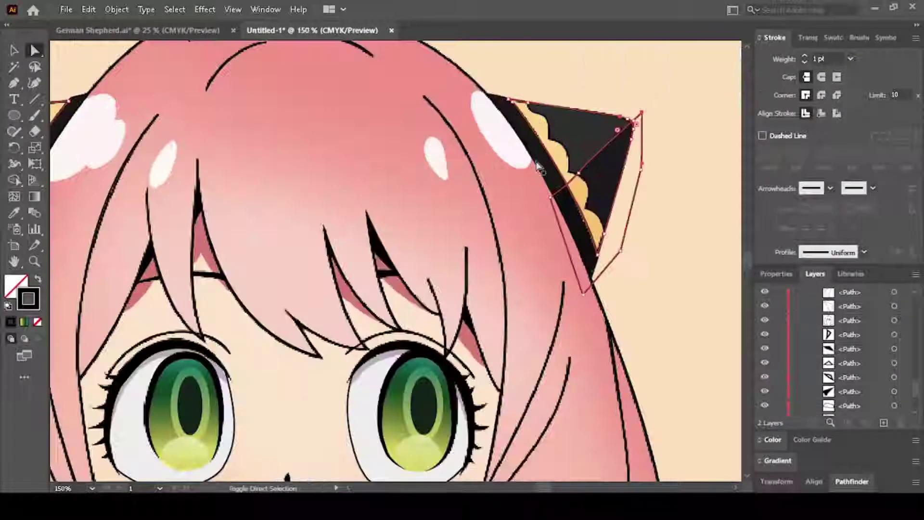
pyautogui.hscroll(-5, 592, 228)
# Step: Remove the leftover sliver outside the ear with Shape Builder
pyautogui.hotkey('shift', 'm')
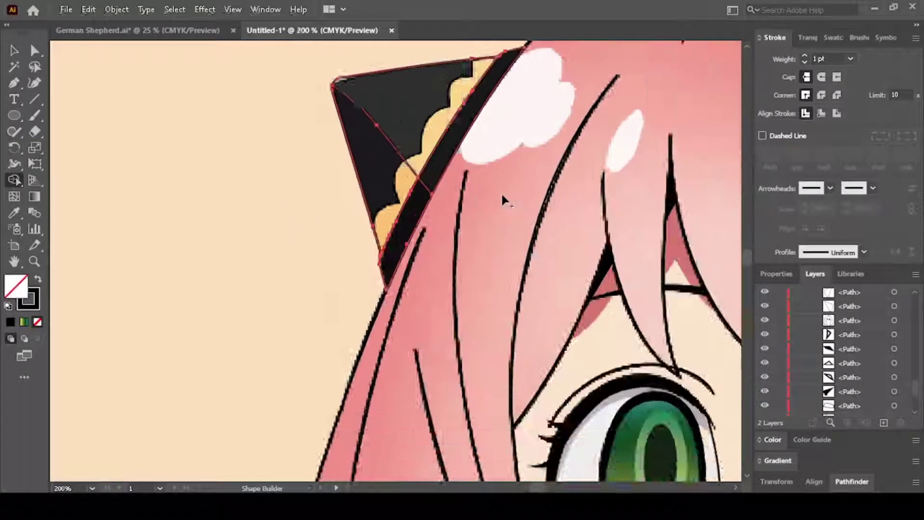
pyautogui.hscroll(5, 500, 198)
pyautogui.scroll(1, 439, 245)
pyautogui.scroll(-2, 439, 245)
pyautogui.keyDown('alt'); pyautogui.click(377, 215); pyautogui.keyUp('alt')
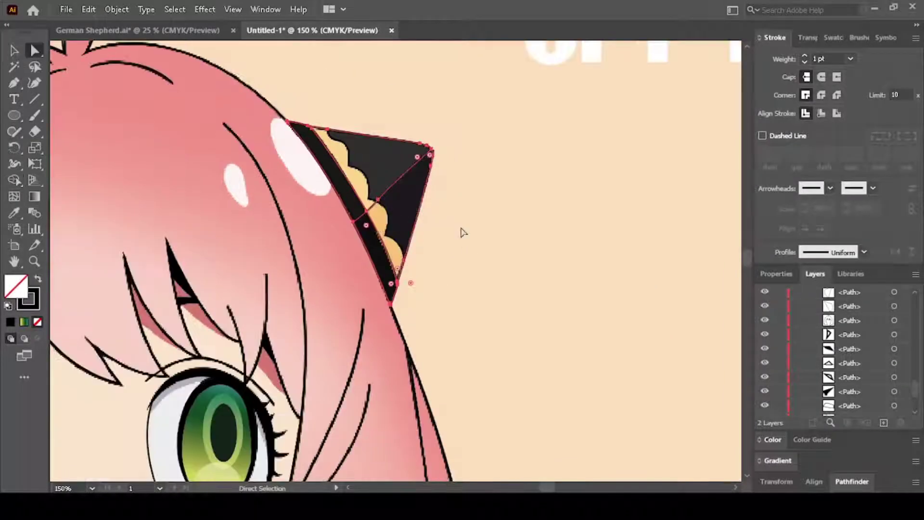
pyautogui.scroll(2, 462, 231)
# Step: Rework the ear pieces, alternating between Direct Selection and Shape Builder
pyautogui.press('a')
pyautogui.scroll(1, 353, 195)
pyautogui.scroll(-3, 353, 195)
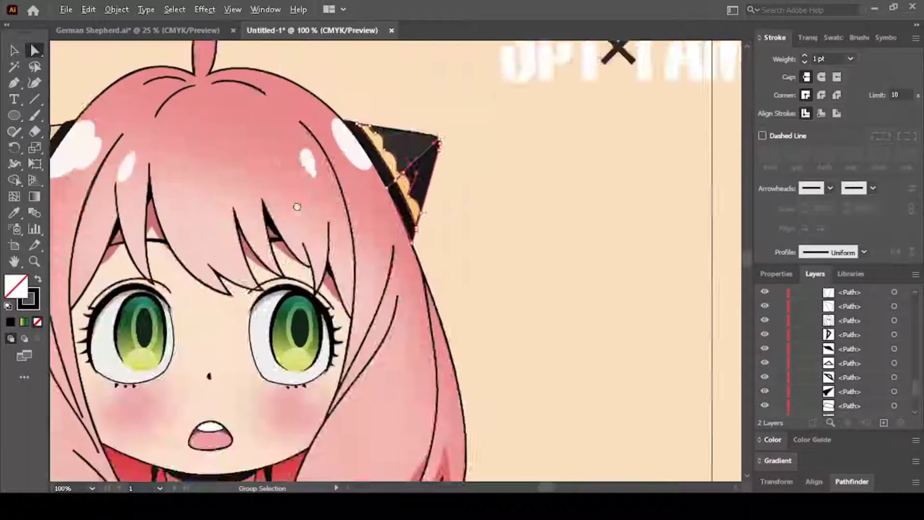
pyautogui.scroll(3, 332, 156)
pyautogui.hotkey('shift', 'm')
pyautogui.scroll(-3, 332, 155)
pyautogui.scroll(3, 332, 155)
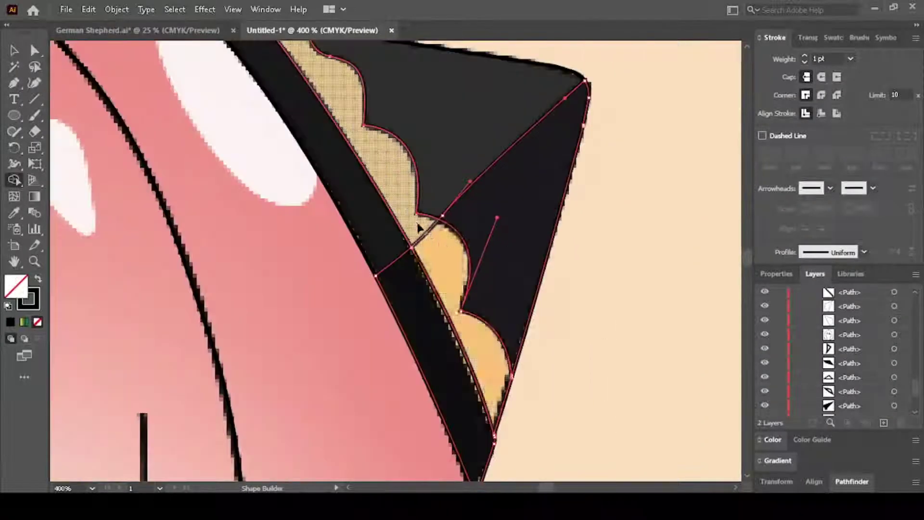
pyautogui.scroll(-4, 332, 155)
pyautogui.scroll(1, 423, 185)
pyautogui.press('a')
pyautogui.scroll(2, 422, 185)
# Step: Start a pen outline along the eye's upper lashes, then abandon the open path
pyautogui.scroll(1, 348, 241)
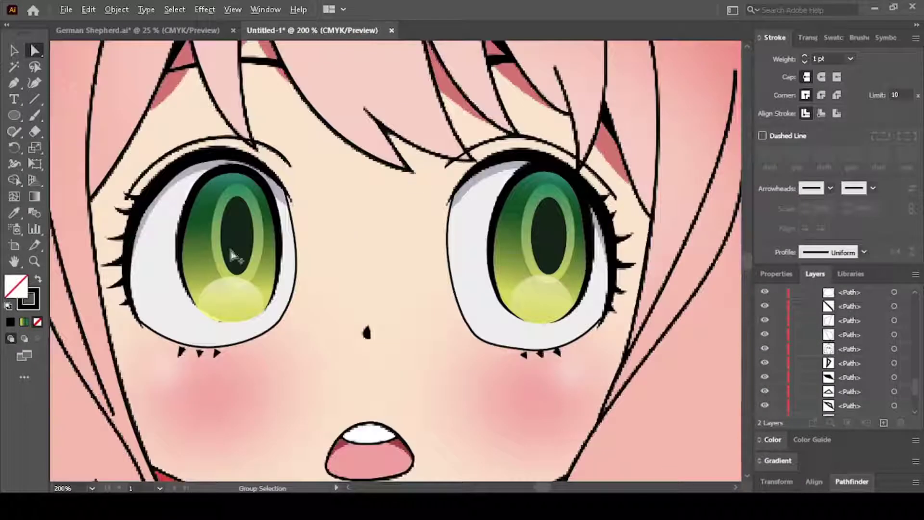
pyautogui.scroll(2, 236, 257)
pyautogui.press('p')
pyautogui.click(181, 380)
pyautogui.moveTo(236, 194); pyautogui.dragTo(299, 113)
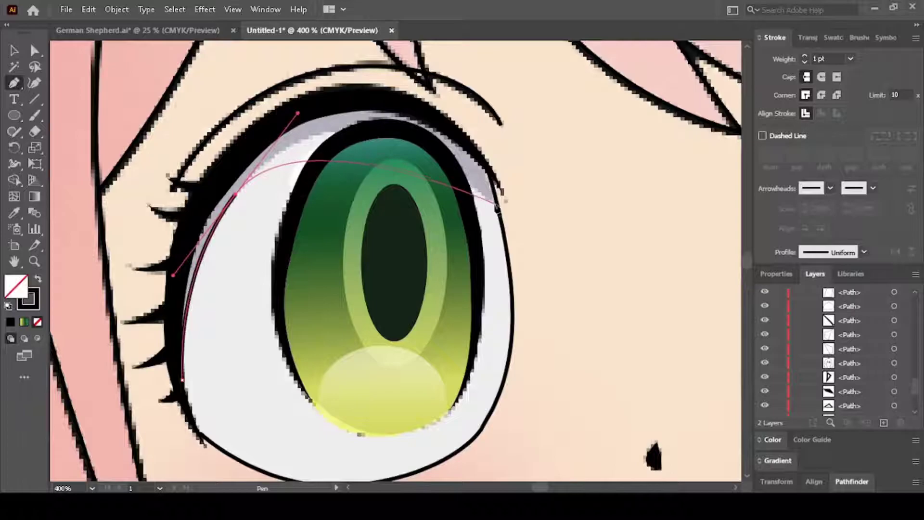
pyautogui.moveTo(496, 206); pyautogui.dragTo(596, 310)
pyautogui.scroll(-1, 554, 198)
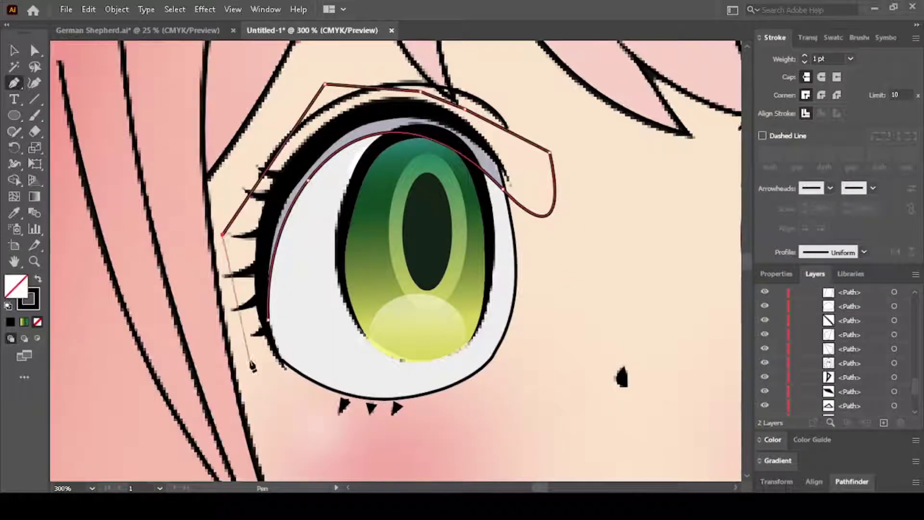
pyautogui.press('Escape')
pyautogui.scroll(-2, 251, 313)
pyautogui.scroll(4, 316, 268)
# Step: Trace a closed pen outline around the upper lashes and adjust its curve
pyautogui.moveTo(510, 144); pyautogui.dragTo(645, 137)
pyautogui.scroll(-2, 645, 137)
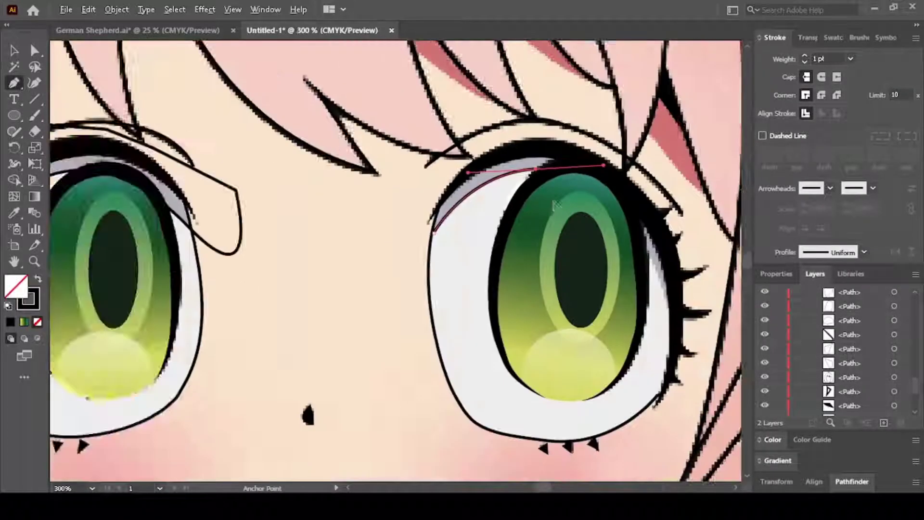
pyautogui.scroll(2, 433, 217)
pyautogui.click(453, 221)
pyautogui.click(464, 301)
pyautogui.click(508, 303)
pyautogui.click(487, 192)
pyautogui.click(276, 95)
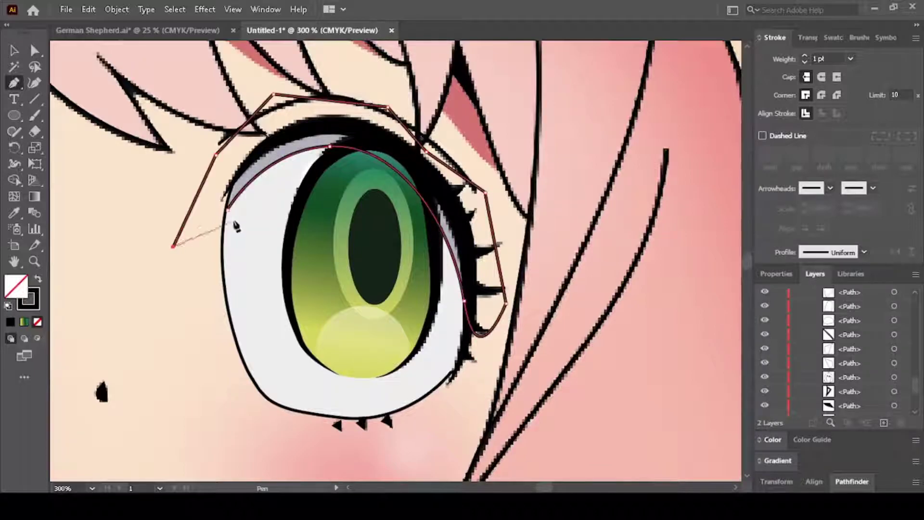
pyautogui.moveTo(228, 209); pyautogui.dragTo(212, 256)
pyautogui.scroll(-2, 211, 256)
pyautogui.scroll(2, 375, 299)
pyautogui.scroll(-2, 375, 298)
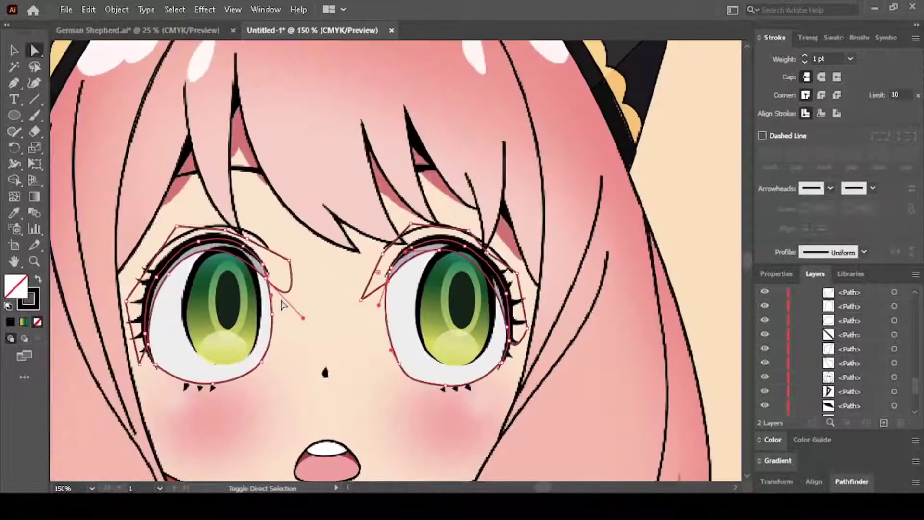
# Step: Trim the grey lash shading with Shape Builder and Direct Selection, undoing a stray click
pyautogui.hotkey('shift', 'm')
pyautogui.scroll(2, 336, 281)
pyautogui.press('a')
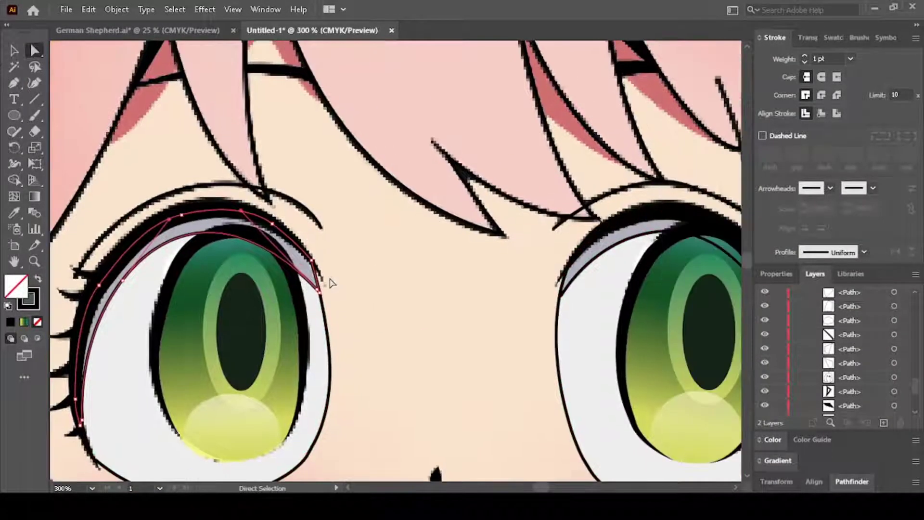
pyautogui.click(587, 261)
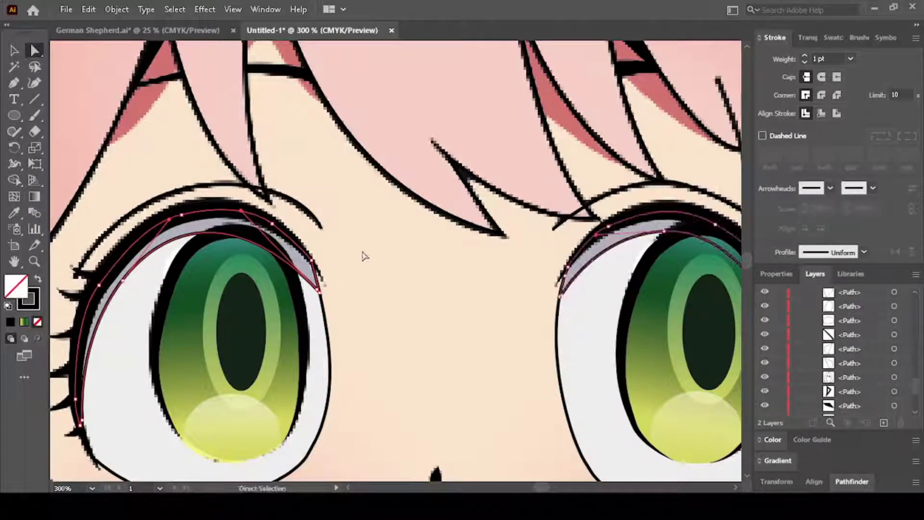
pyautogui.scroll(-1, 68, 382)
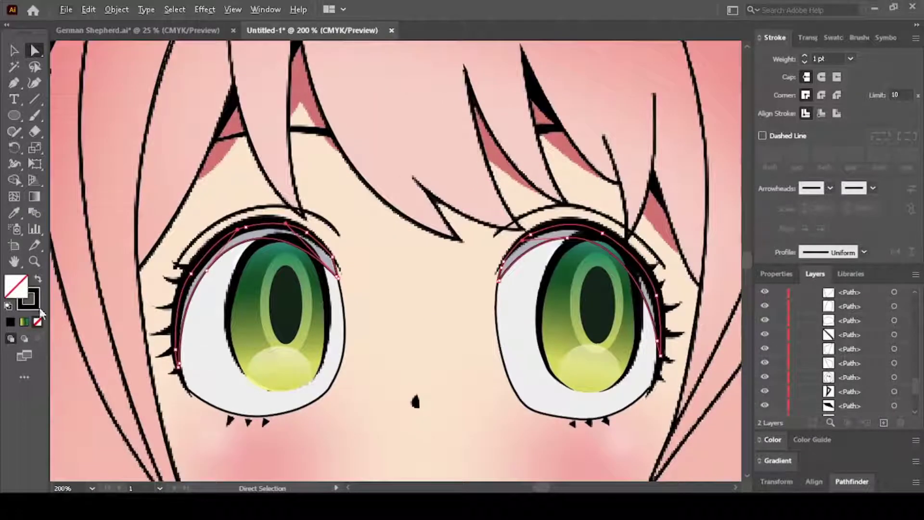
pyautogui.click(413, 355)
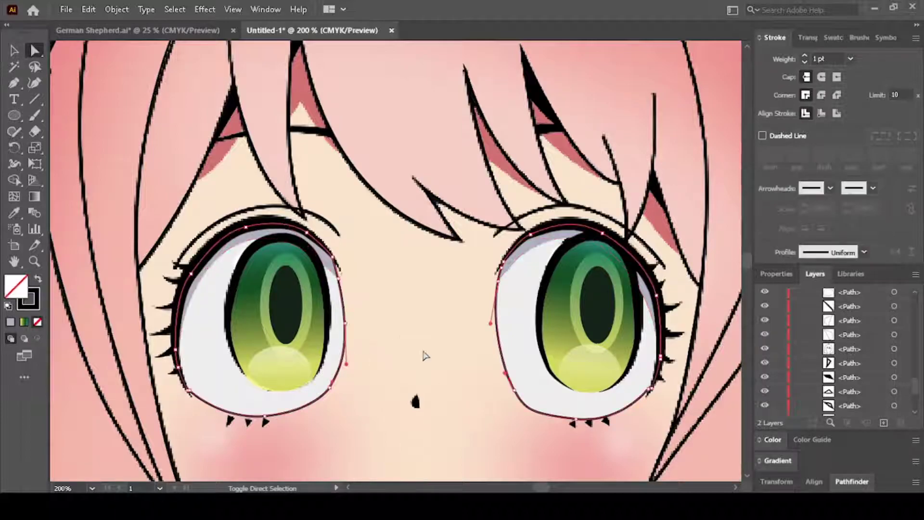
pyautogui.click(209, 347)
pyautogui.hotkey('ctrl', 'z')
pyautogui.scroll(-2, 407, 343)
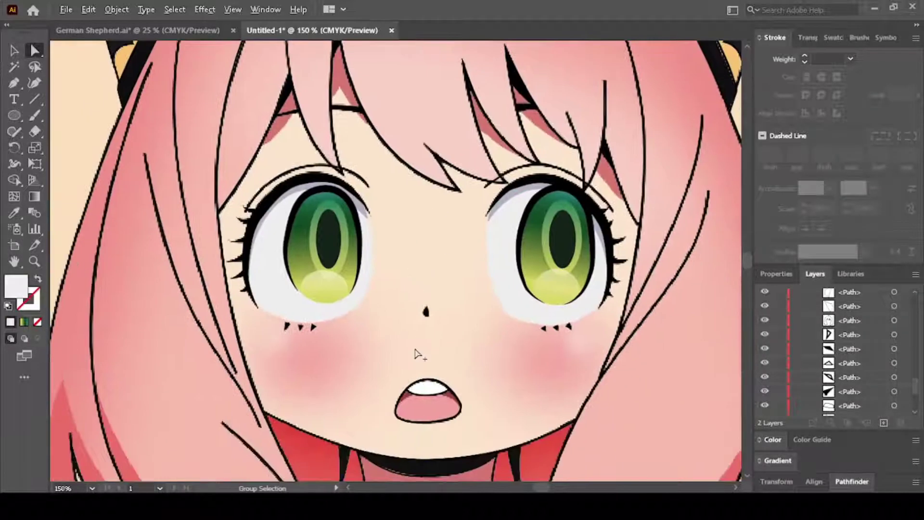
pyautogui.scroll(5, 435, 367)
# Step: Eyedrop the white fill onto the upper dome of the mouth
pyautogui.press('a')
pyautogui.click(405, 352)
pyautogui.press('i')
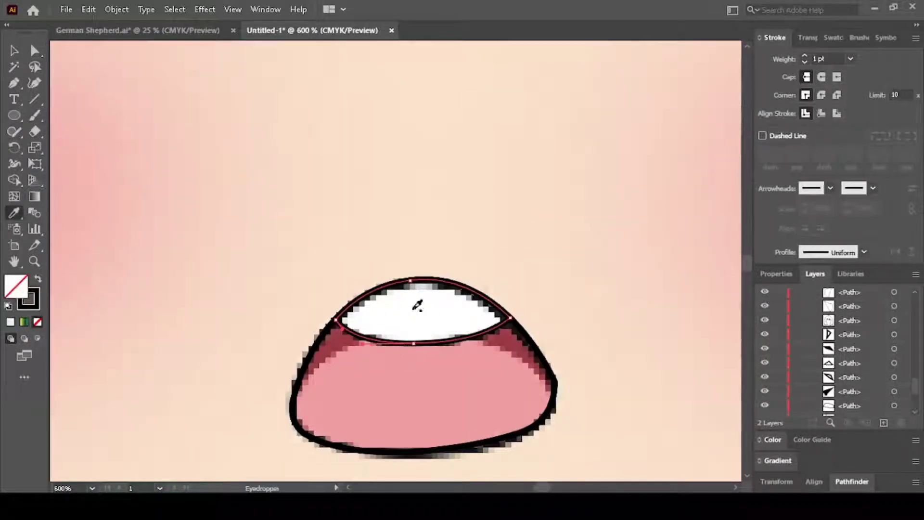
pyautogui.click(417, 305)
pyautogui.press('a')
# Step: Pen-draw a curved shape across the mouth and remove its fill
pyautogui.hotkey('ctrl', '-')
pyautogui.press('p')
pyautogui.hotkey('ctrl', '+')
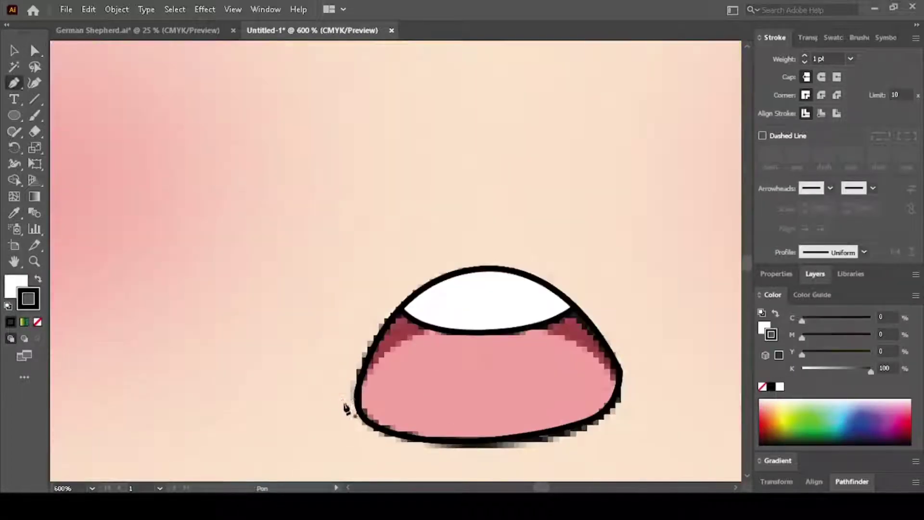
pyautogui.click(346, 380)
pyautogui.moveTo(620, 355); pyautogui.dragTo(692, 475)
pyautogui.hotkey('ctrl', '-')
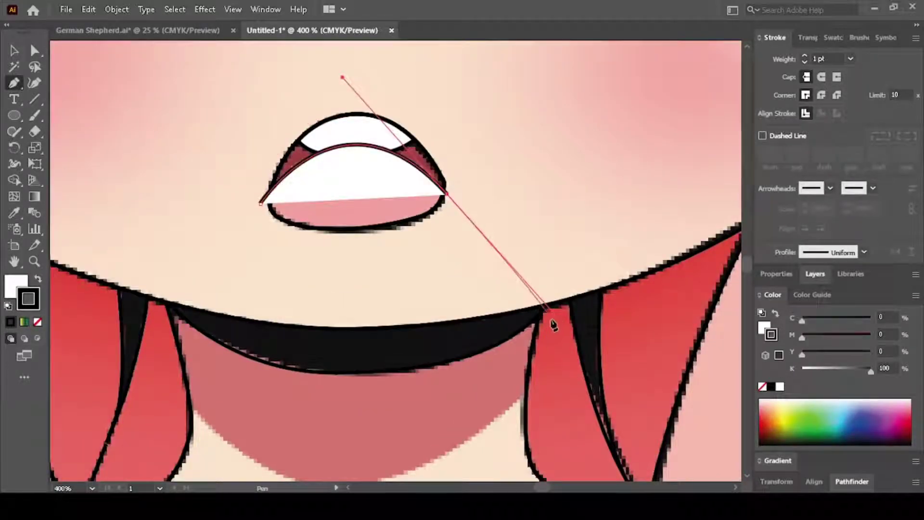
pyautogui.press('x')
pyautogui.click(38, 322)
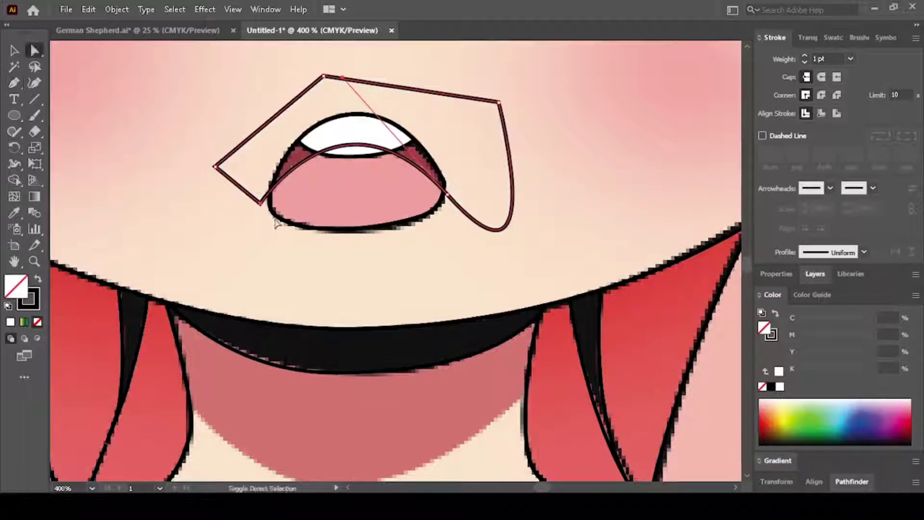
# Step: Trim the shape's outer part with Shape Builder and fill the inner mouth dark red
pyautogui.hotkey('shift', 'm')
pyautogui.keyDown('alt'); pyautogui.click(479, 154); pyautogui.keyUp('alt')
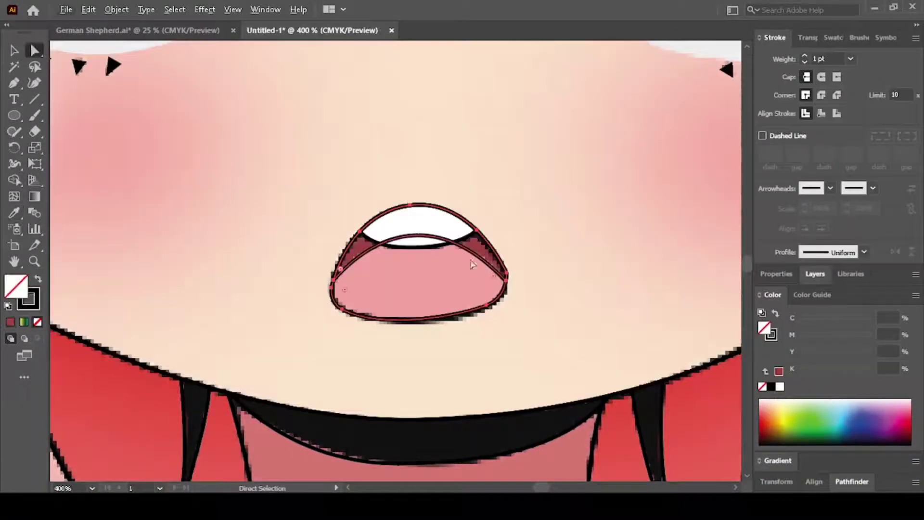
pyautogui.click(476, 260)
pyautogui.click(11, 322)
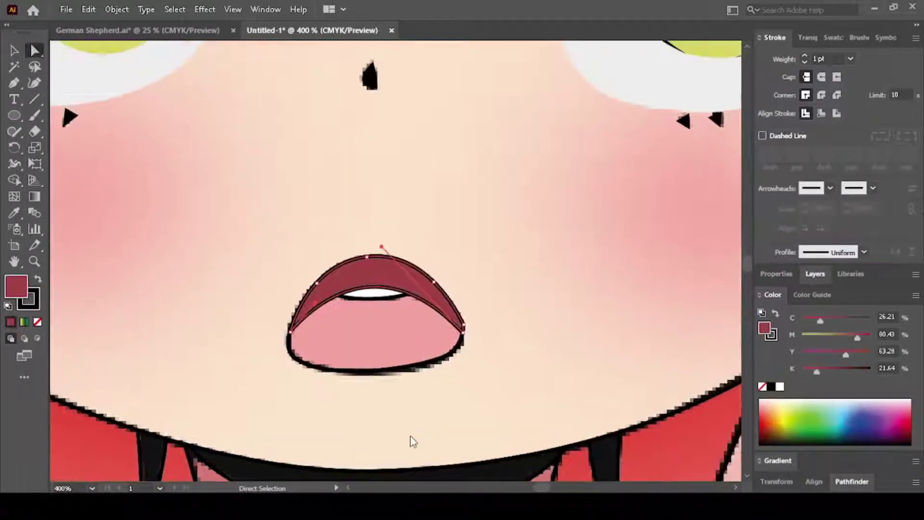
# Step: Eyedrop the pink tongue colour onto the shape and give the mouth a black outline
pyautogui.press('i')
pyautogui.click(347, 331)
pyautogui.scroll(-2, 347, 331)
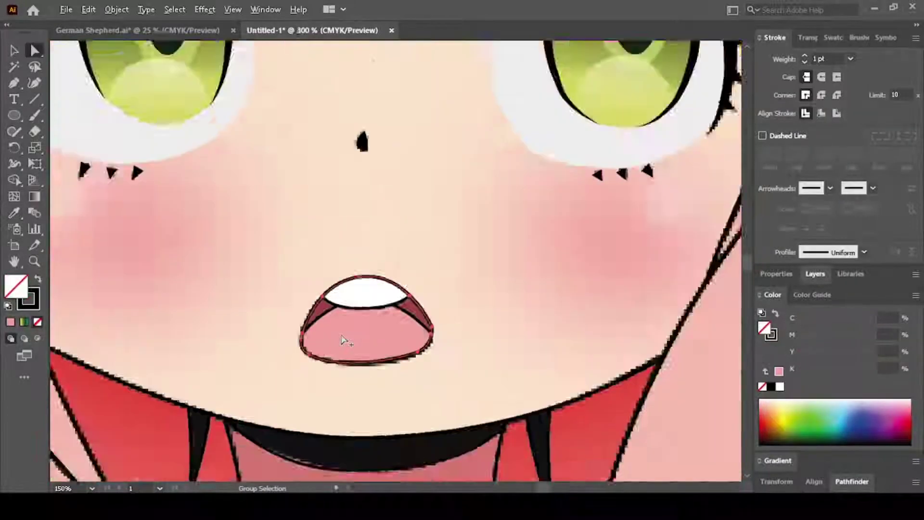
pyautogui.moveTo(346, 321); pyautogui.dragTo(491, 297)
pyautogui.click(772, 387)
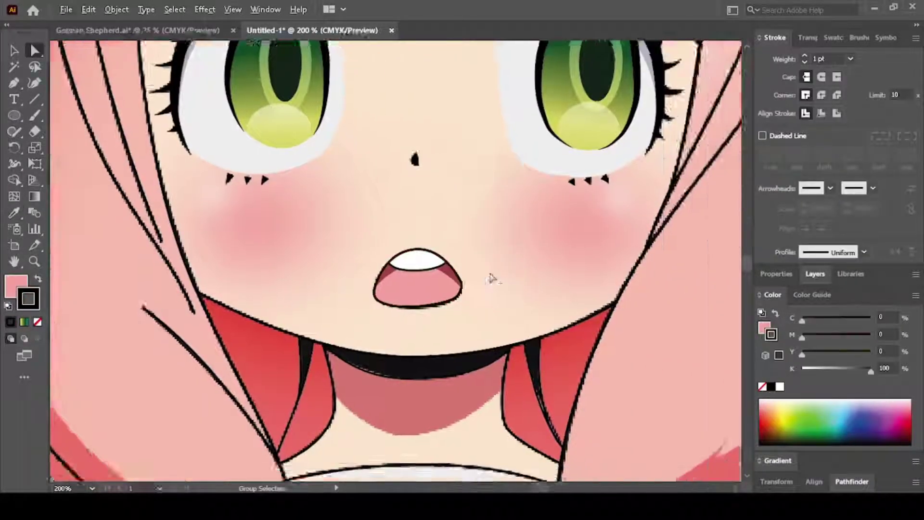
pyautogui.press('a')
pyautogui.scroll(-3, 489, 275)
pyautogui.click(815, 273)
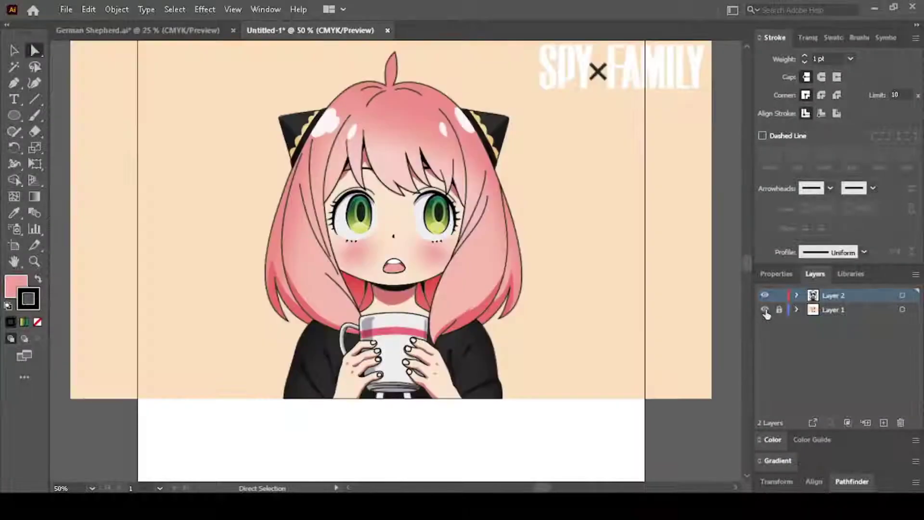
# Step: Pen-draw a closed, stroke-less shadow path along the right lower hair end
pyautogui.scroll(1, 426, 295)
pyautogui.scroll(1, 414, 304)
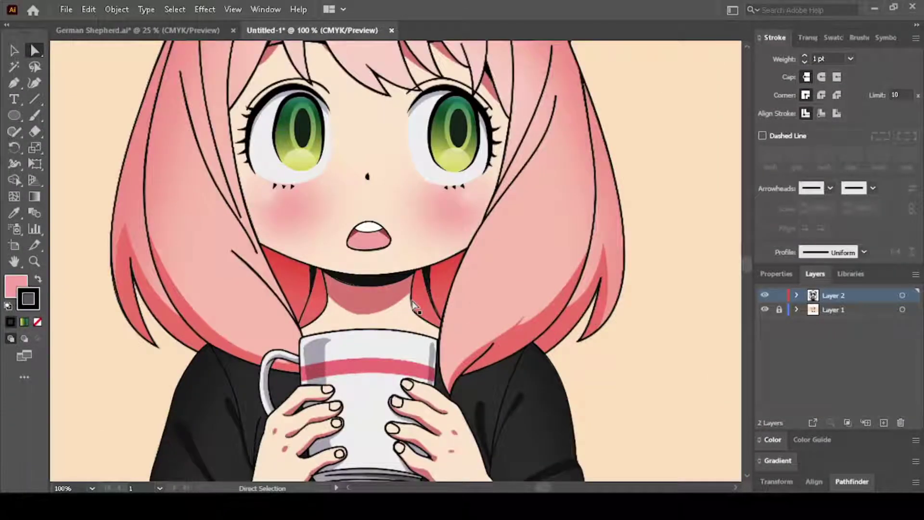
pyautogui.press('p')
pyautogui.press('/')
pyautogui.scroll(1, 501, 341)
pyautogui.scroll(1, 448, 409)
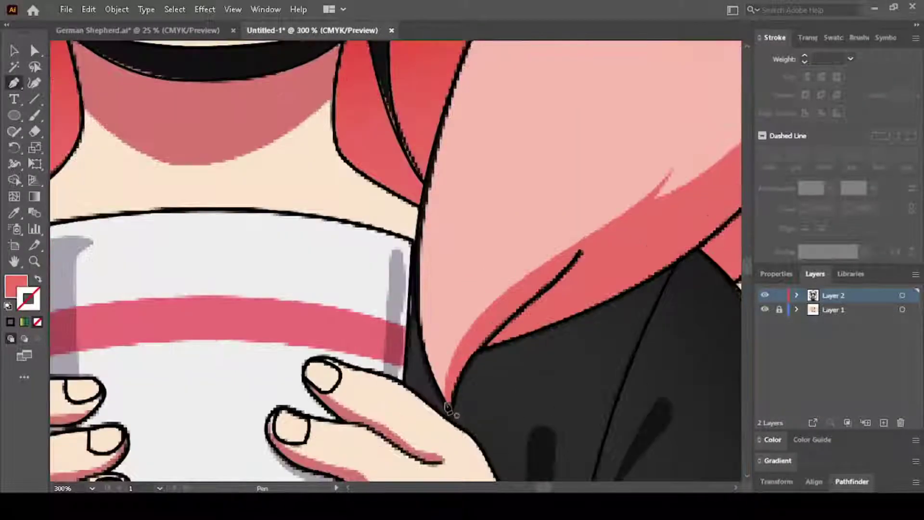
pyautogui.scroll(2, 578, 250)
pyautogui.moveTo(577, 230); pyautogui.dragTo(607, 183)
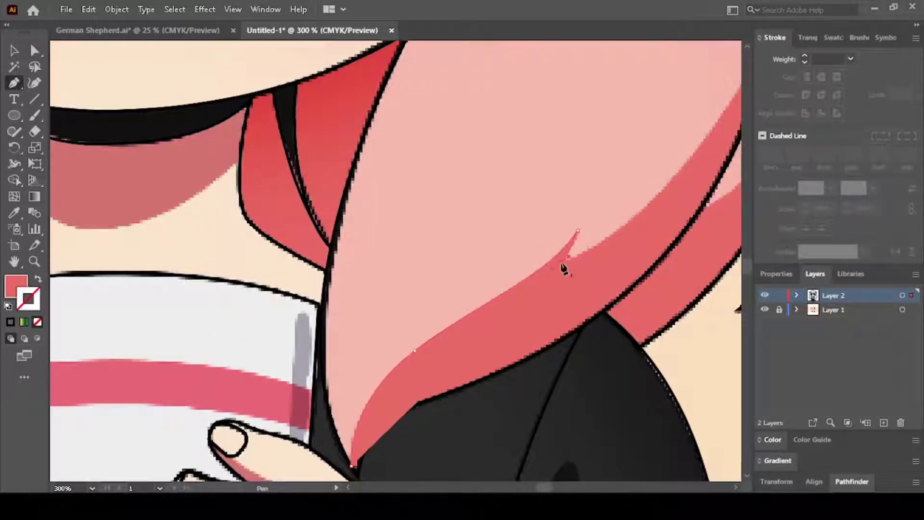
pyautogui.scroll(-2, 564, 269)
pyautogui.scroll(2, 636, 196)
pyautogui.moveTo(621, 232); pyautogui.dragTo(596, 276)
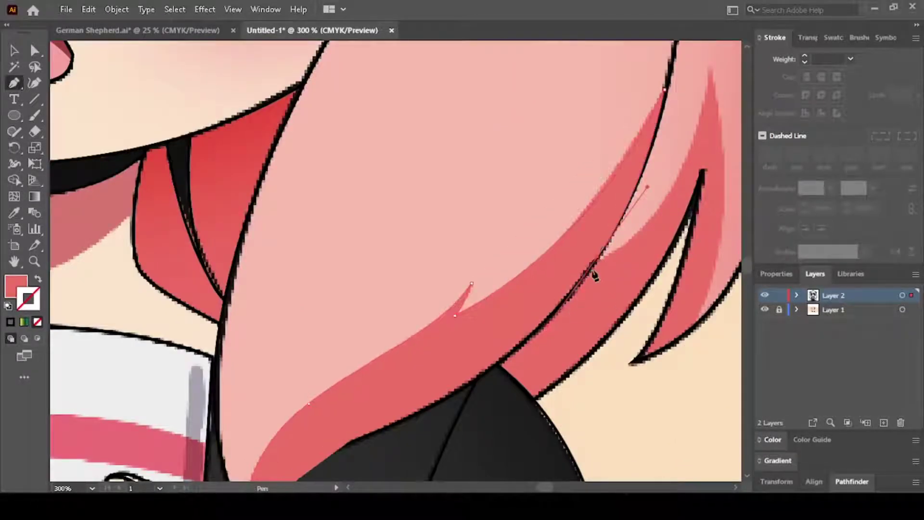
pyautogui.scroll(-2, 579, 213)
pyautogui.click(571, 335)
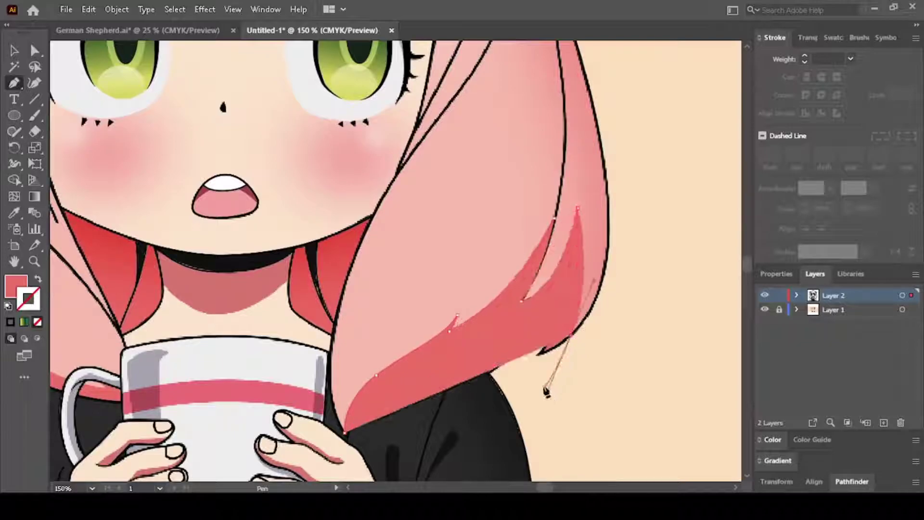
# Step: Finish the red shadow shape and send it behind the hair line art
pyautogui.click(354, 423)
pyautogui.press('a')
pyautogui.click(38, 280)
pyautogui.hotkey('ctrl', '[')
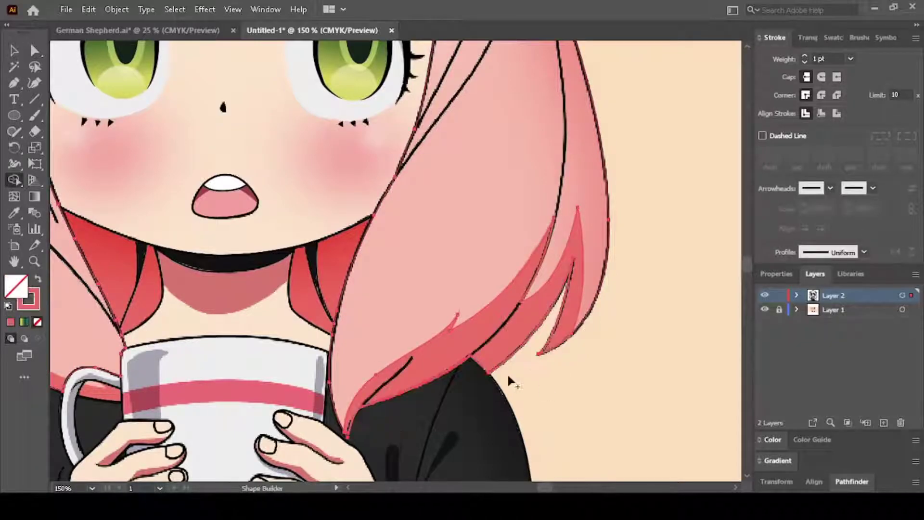
pyautogui.click(432, 354)
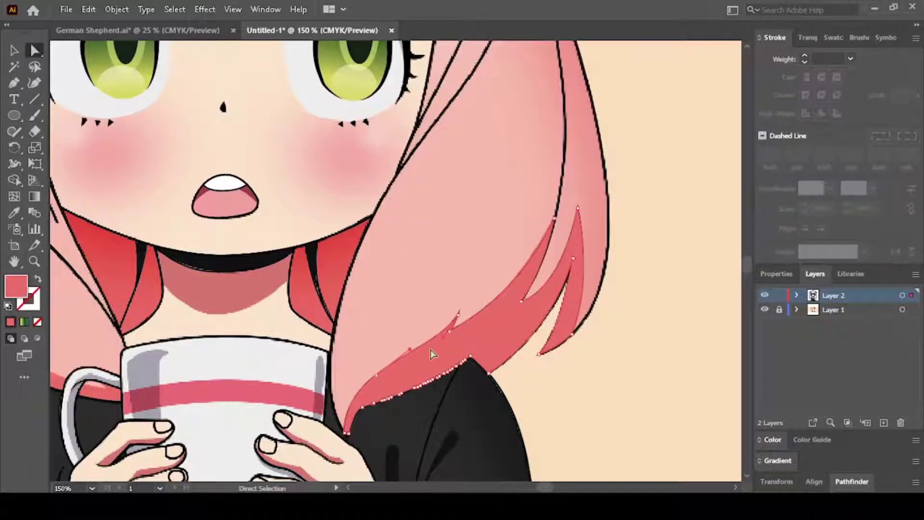
pyautogui.scroll(-2, 600, 331)
pyautogui.keyDown('alt'); pyautogui.click(562, 373); pyautogui.keyUp('alt')
pyautogui.scroll(3, 561, 373)
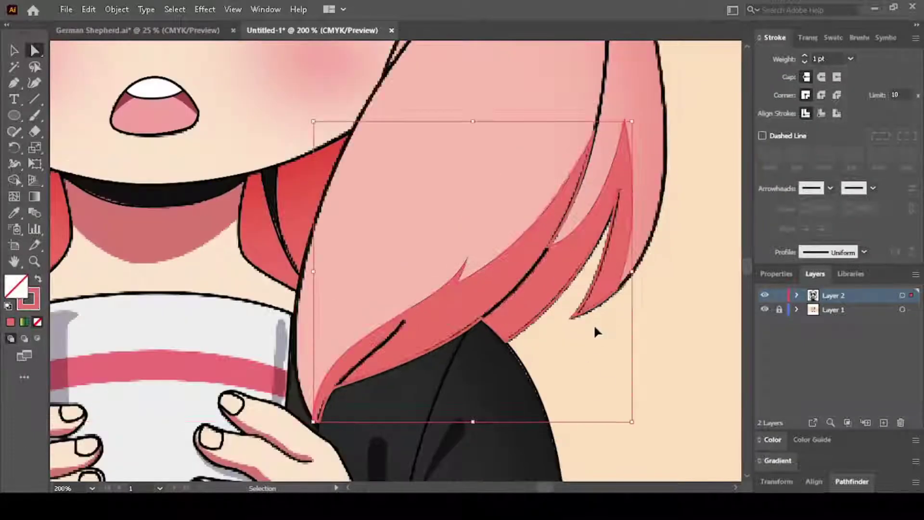
pyautogui.scroll(-3, 596, 330)
pyautogui.scroll(2, 573, 330)
pyautogui.scroll(5, 386, 313)
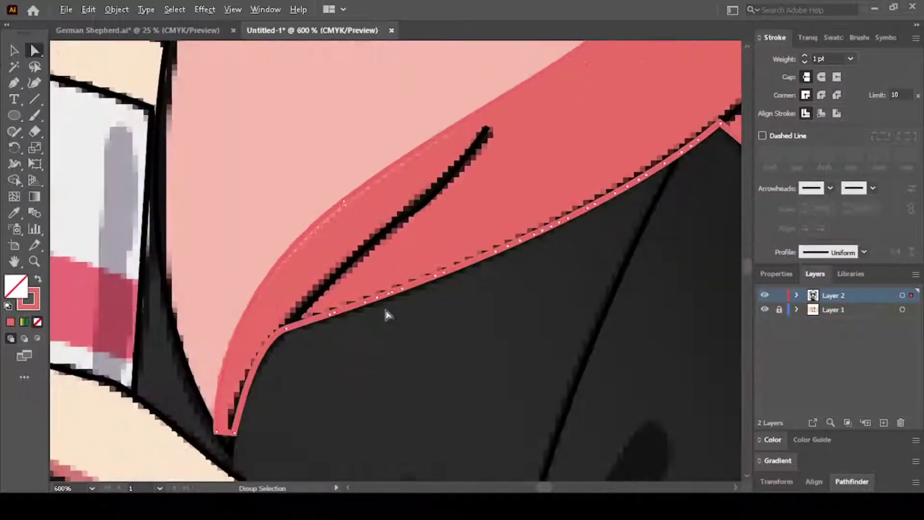
# Step: Undo a corner tweak on the shadow, reselect it, and clear the outline colour
pyautogui.moveTo(258, 404)
pyautogui.mouseDown()
pyautogui.moveTo(268, 334)
pyautogui.moveTo(239, 384)
pyautogui.mouseUp()
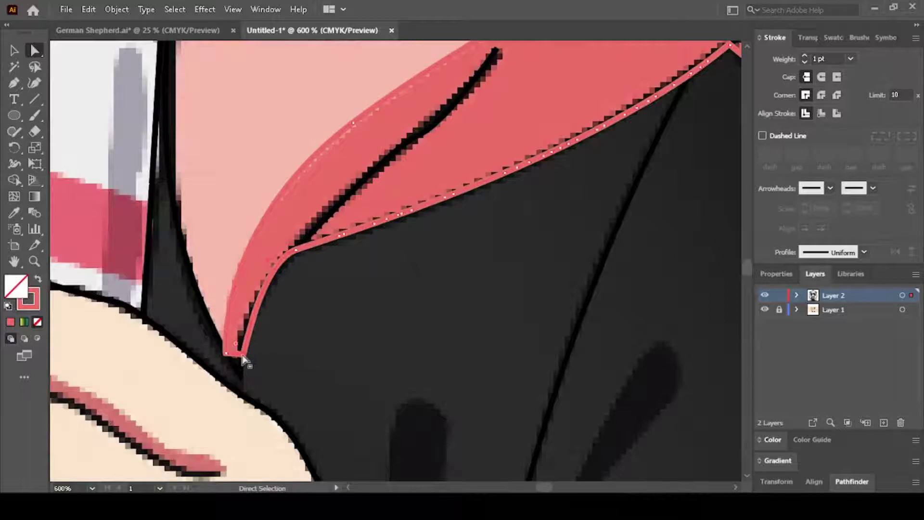
pyautogui.hotkey('ctrl', 'z')
pyautogui.scroll(-4, 283, 271)
pyautogui.click(268, 271)
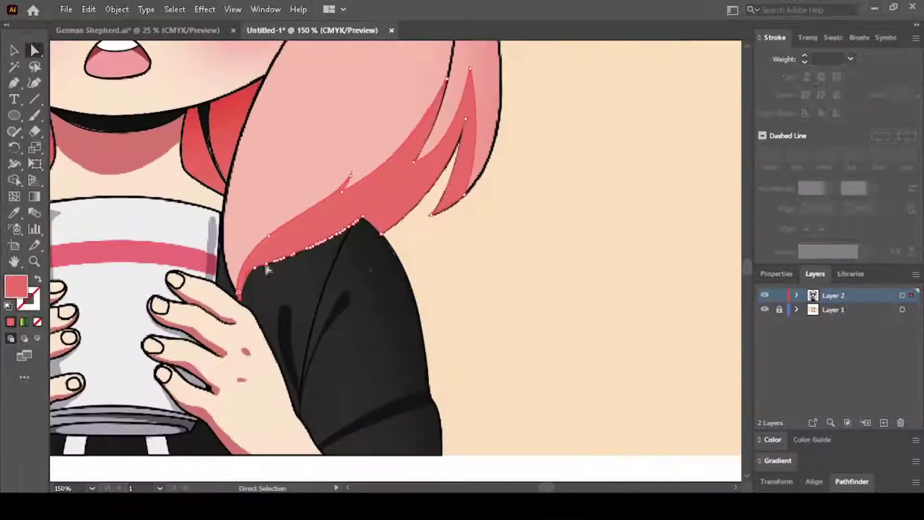
pyautogui.scroll(5, 278, 278)
pyautogui.click(278, 279)
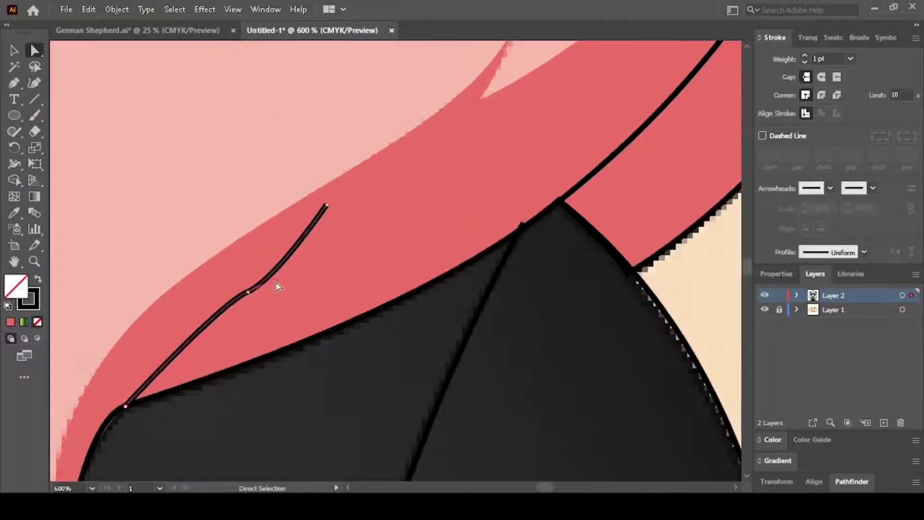
pyautogui.scroll(-3, 275, 273)
pyautogui.scroll(-3, 275, 273)
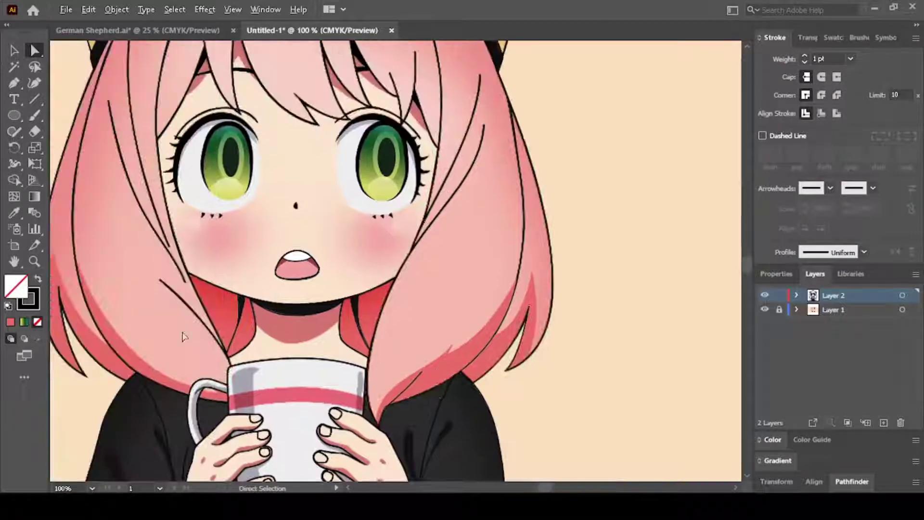
pyautogui.click(24, 322)
pyautogui.press('x')
pyautogui.scroll(4, 223, 270)
# Step: Pen-draw a second shadow path along the left lower hair end beside the mug
pyautogui.press('p')
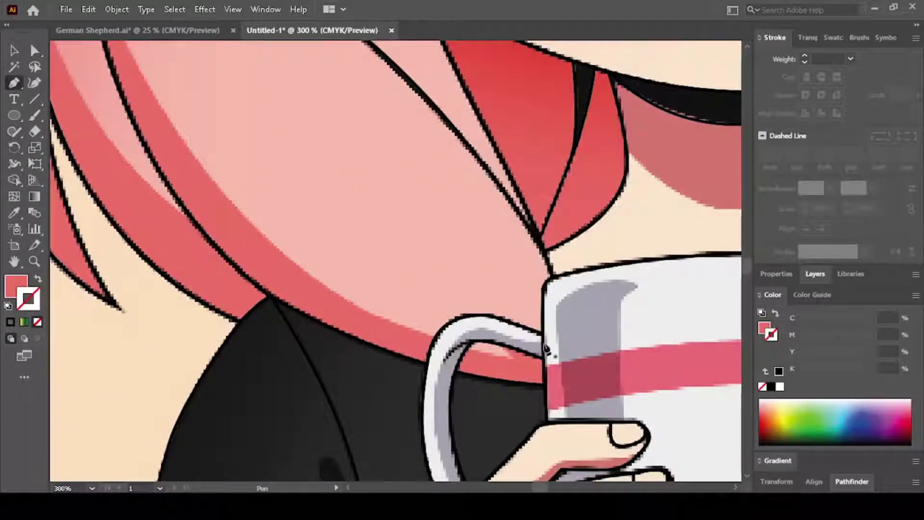
pyautogui.scroll(-3, 323, 297)
pyautogui.click(305, 309)
pyautogui.click(254, 178)
pyautogui.scroll(2, 207, 96)
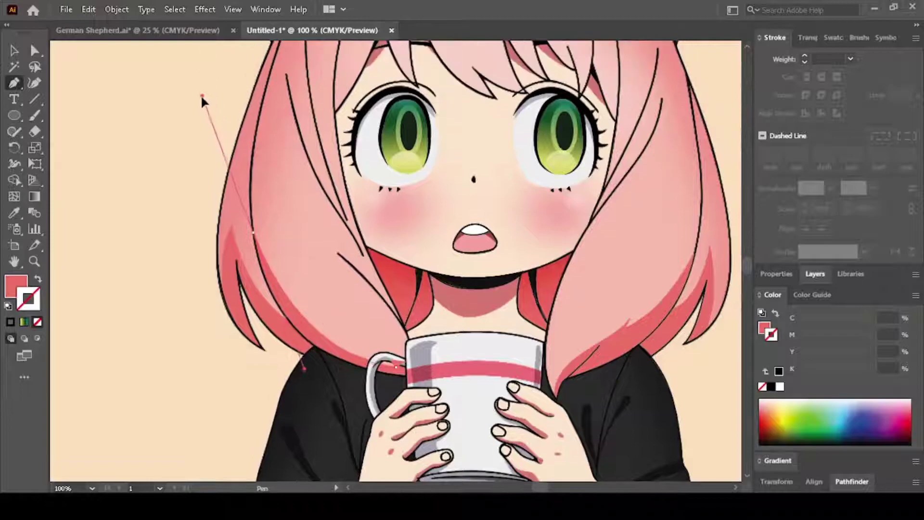
pyautogui.scroll(2, 237, 204)
pyautogui.scroll(-2, 292, 328)
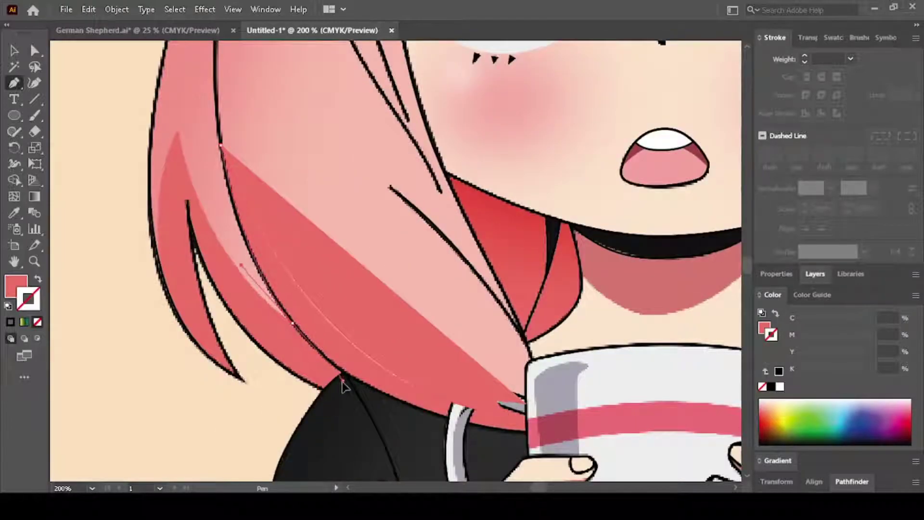
pyautogui.scroll(5, 182, 140)
pyautogui.moveTo(177, 294); pyautogui.dragTo(155, 155)
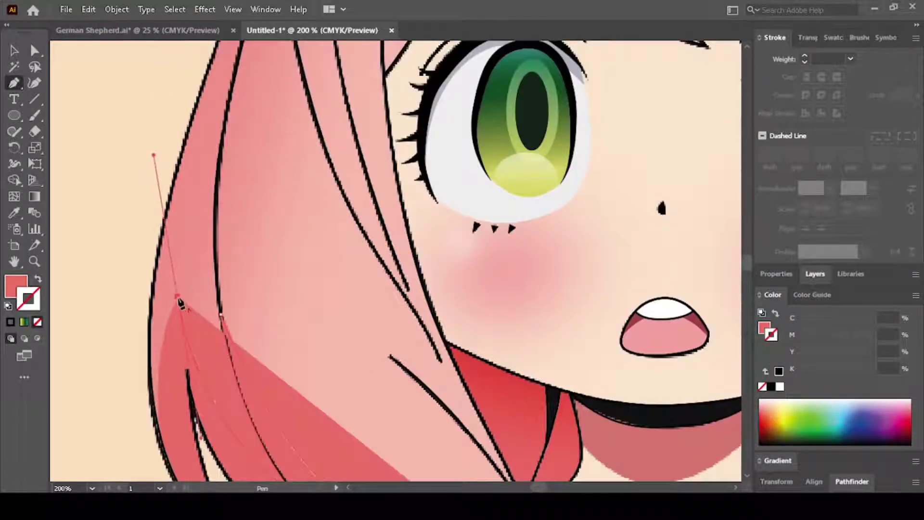
pyautogui.scroll(-3, 181, 303)
pyautogui.scroll(-5, 429, 251)
pyautogui.hscroll(2, 428, 250)
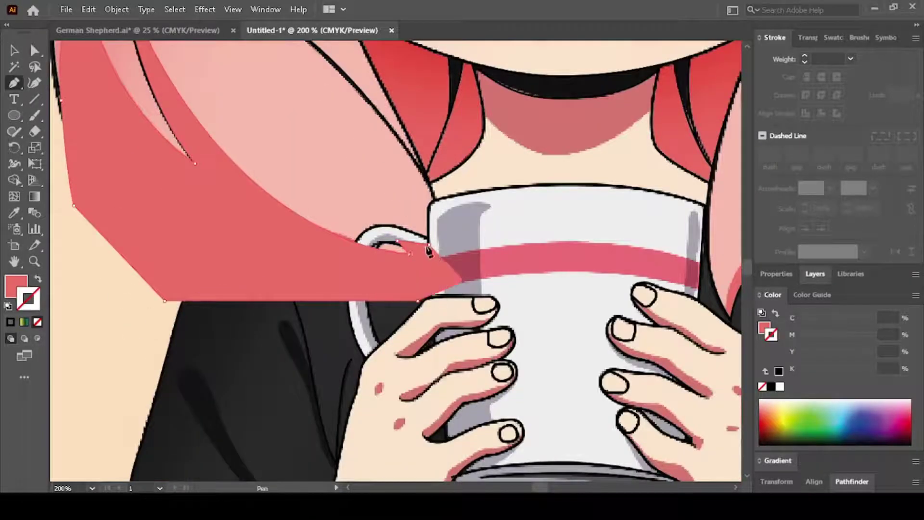
pyautogui.click(428, 250)
# Step: Trim the shadow overhanging the hair with Shape Builder, then fit the artboard in view
pyautogui.hotkey('ctrl', '-')
pyautogui.hotkey('ctrl', '-')
pyautogui.hotkey('ctrl', '-')
pyautogui.hotkey('shift', 'x')
pyautogui.hotkey('shift', 'm')
pyautogui.scroll(2, 385, 240)
pyautogui.keyDown('alt'); pyautogui.click(445, 384); pyautogui.keyUp('alt')
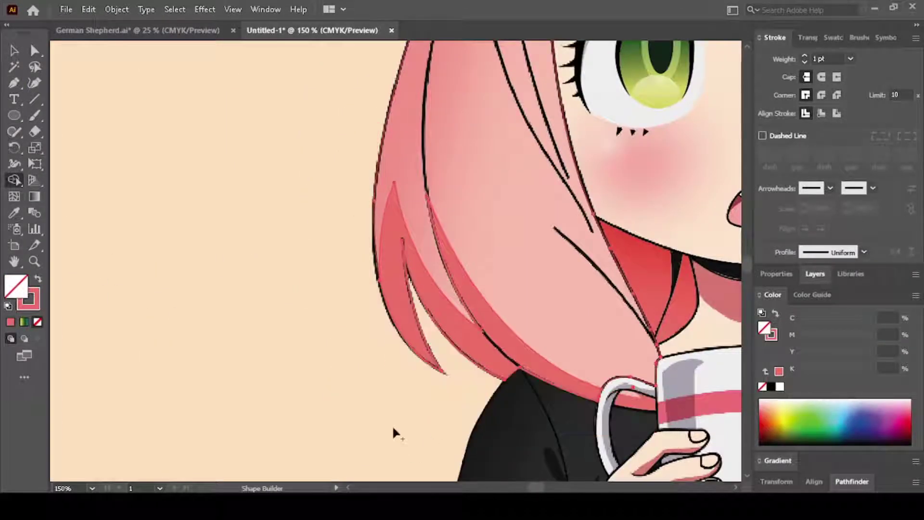
pyautogui.press('a')
pyautogui.click(534, 353)
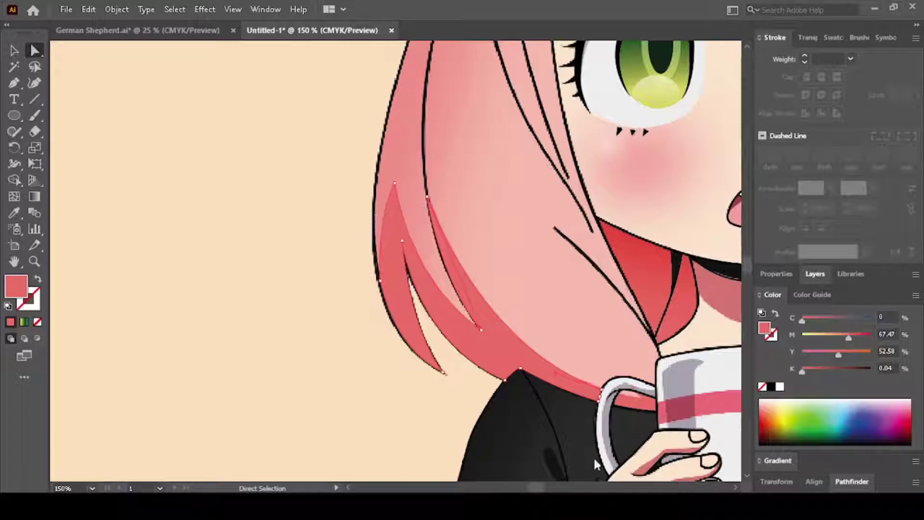
pyautogui.click(324, 367)
pyautogui.hotkey('ctrl', '0')
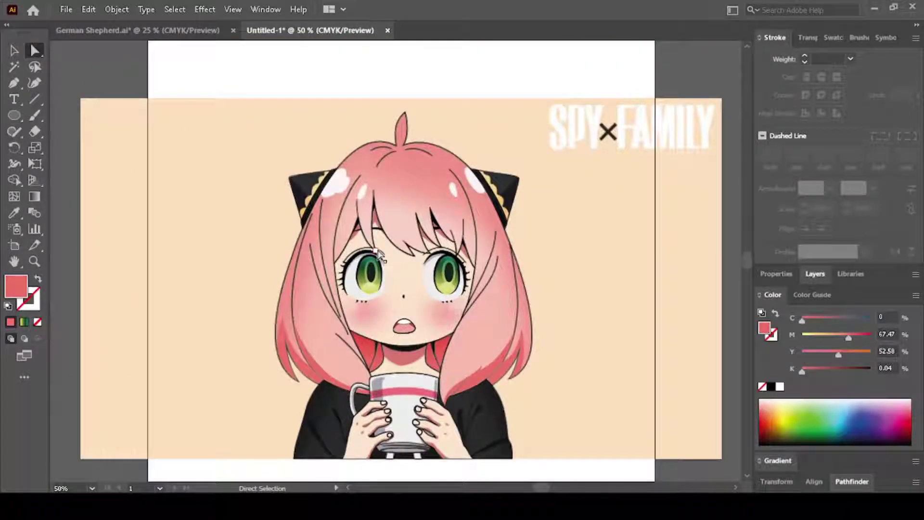
# Step: Give the main hair shape a gradient fill with its left stop recoloured red
pyautogui.click(426, 152)
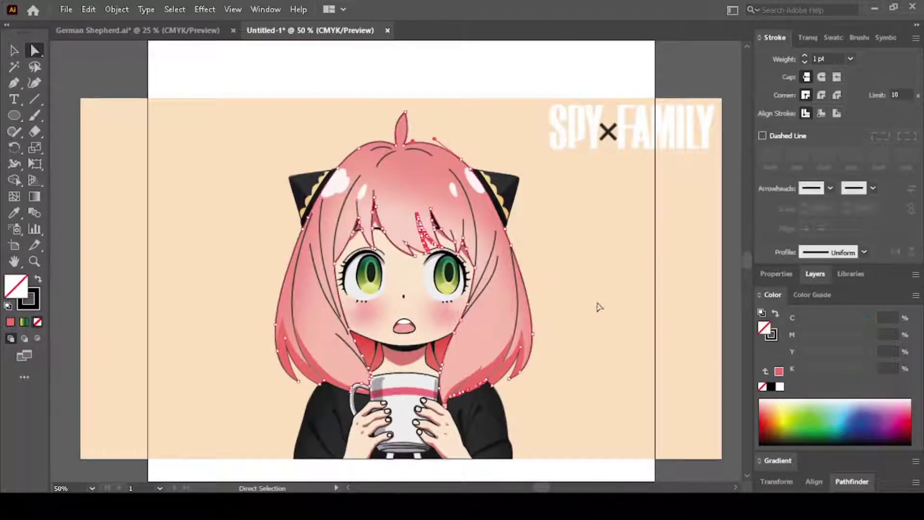
pyautogui.scroll(-1, 598, 306)
pyautogui.click(776, 461)
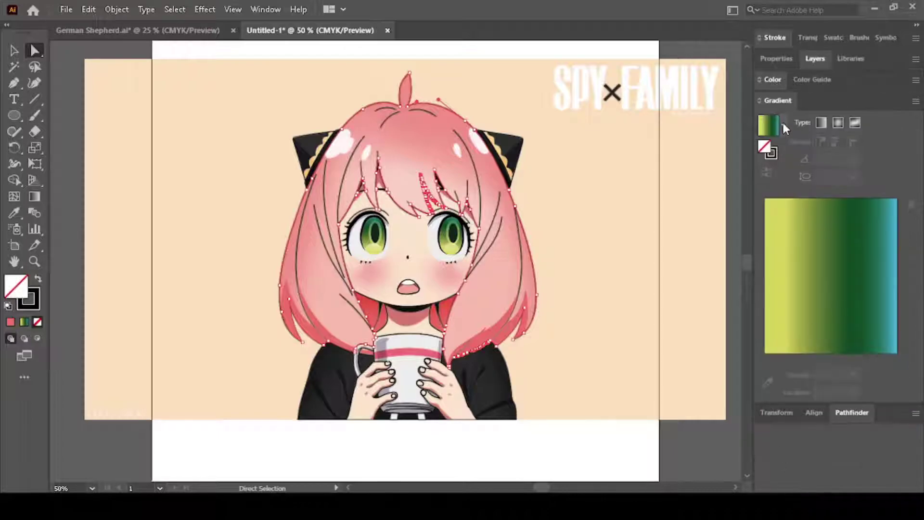
pyautogui.click(838, 296)
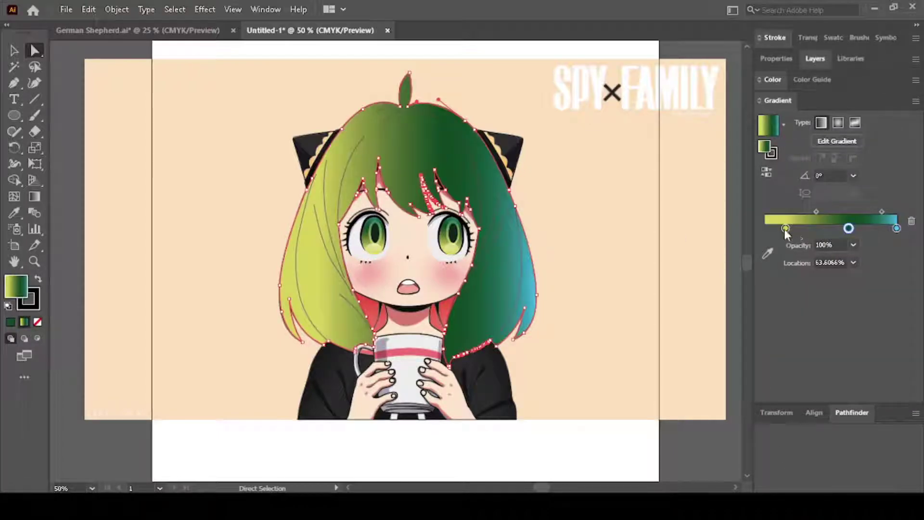
pyautogui.click(785, 229)
pyautogui.moveTo(773, 230); pyautogui.dragTo(769, 228)
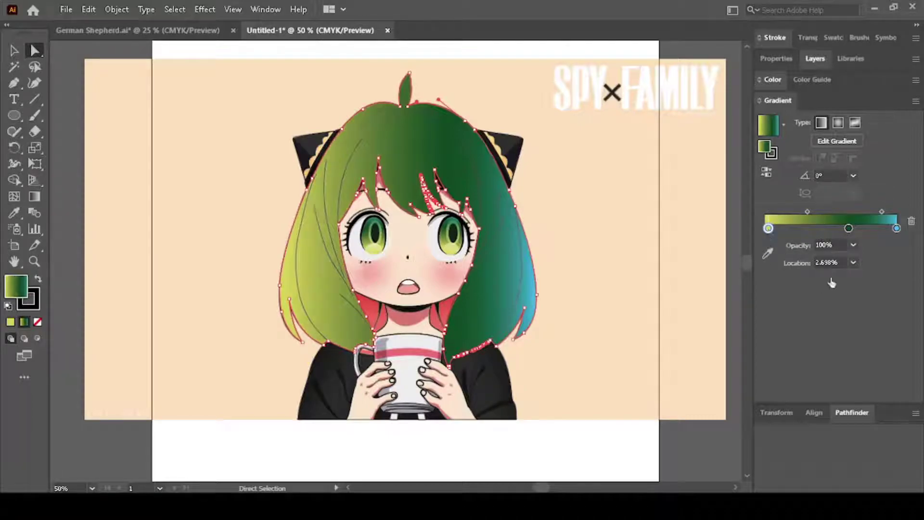
pyautogui.click(767, 253)
pyautogui.click(393, 298)
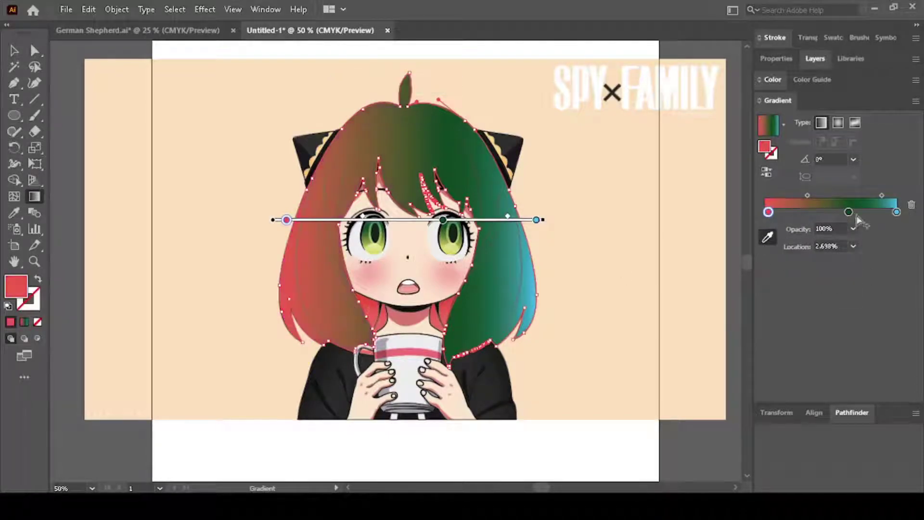
# Step: Make the hair gradient radial and reversed with a white centre, pulling the red stop inward
pyautogui.moveTo(896, 211); pyautogui.dragTo(895, 241)
pyautogui.click(849, 212)
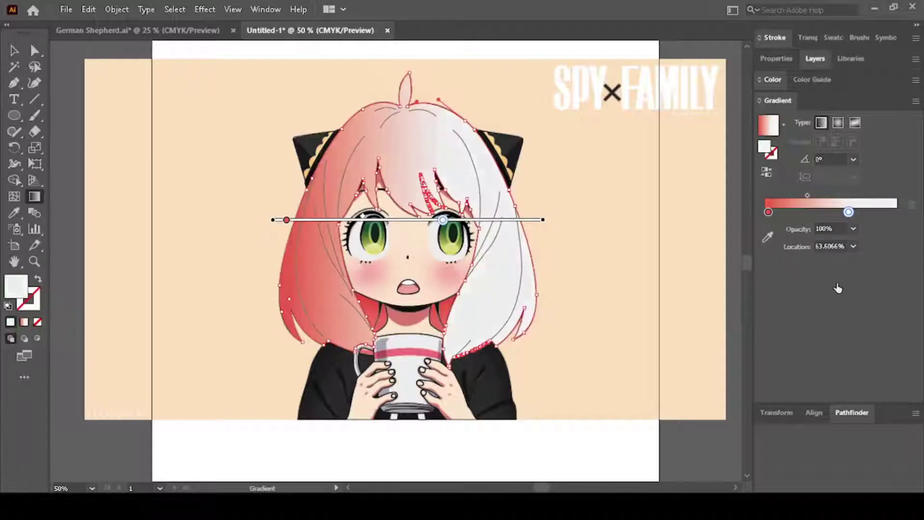
pyautogui.click(838, 122)
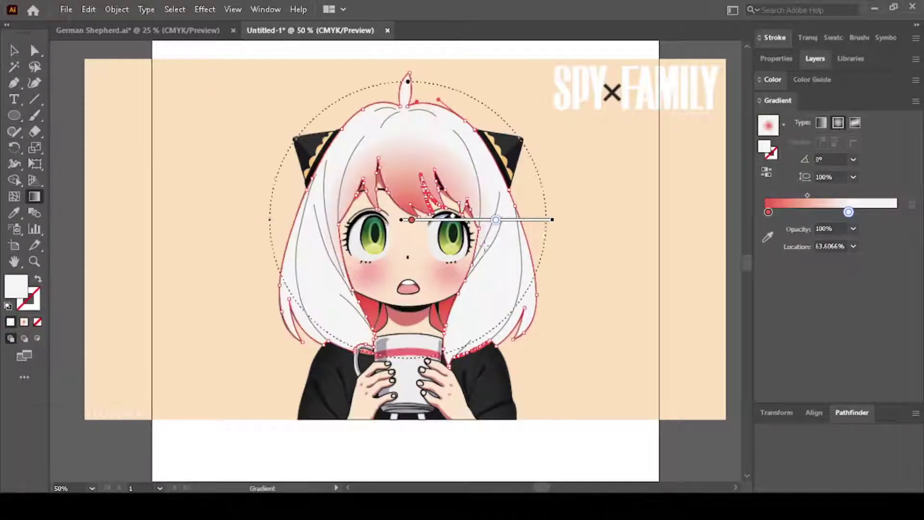
pyautogui.click(766, 171)
pyautogui.moveTo(404, 289); pyautogui.dragTo(411, 73)
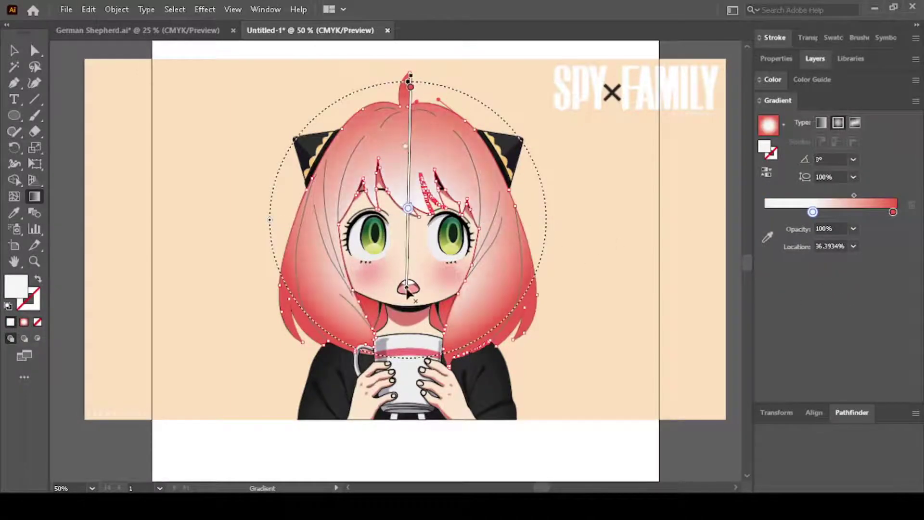
pyautogui.scroll(2, 409, 82)
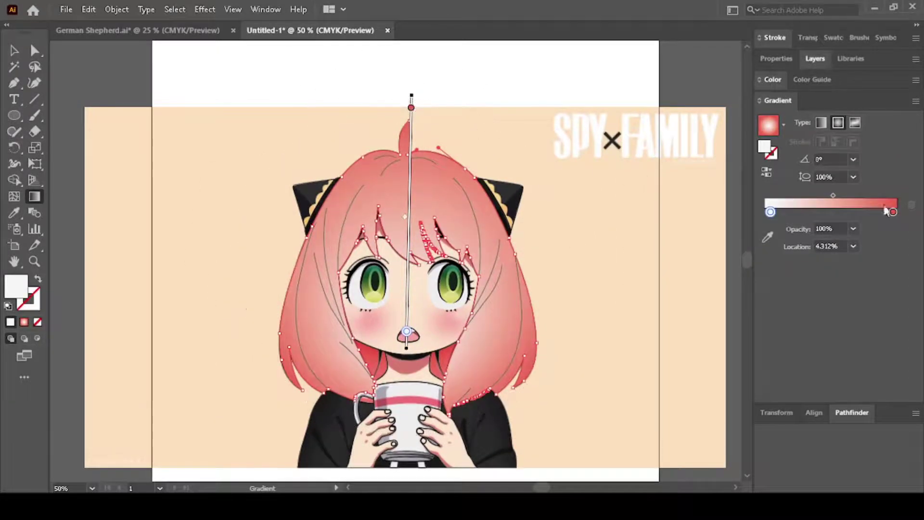
pyautogui.moveTo(893, 212); pyautogui.dragTo(890, 212)
pyautogui.moveTo(410, 115); pyautogui.dragTo(410, 130)
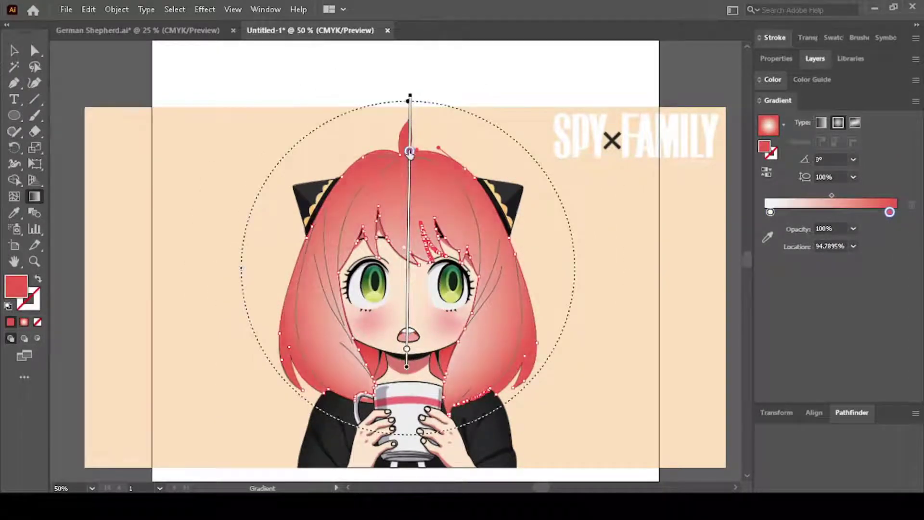
pyautogui.click(816, 59)
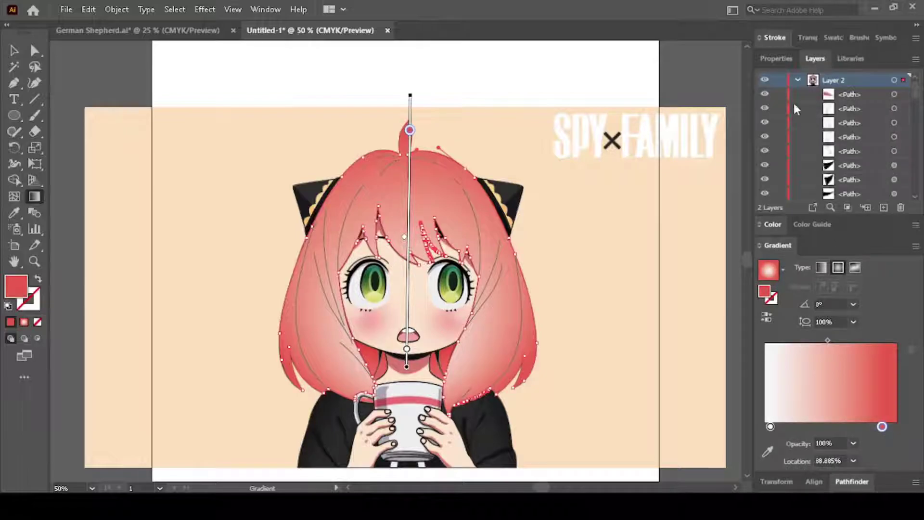
# Step: Recolour the hair gradient's left stop with soft pink sampled from the original hair
pyautogui.scroll(-2, 807, 141)
pyautogui.scroll(-2, 807, 140)
pyautogui.click(764, 165)
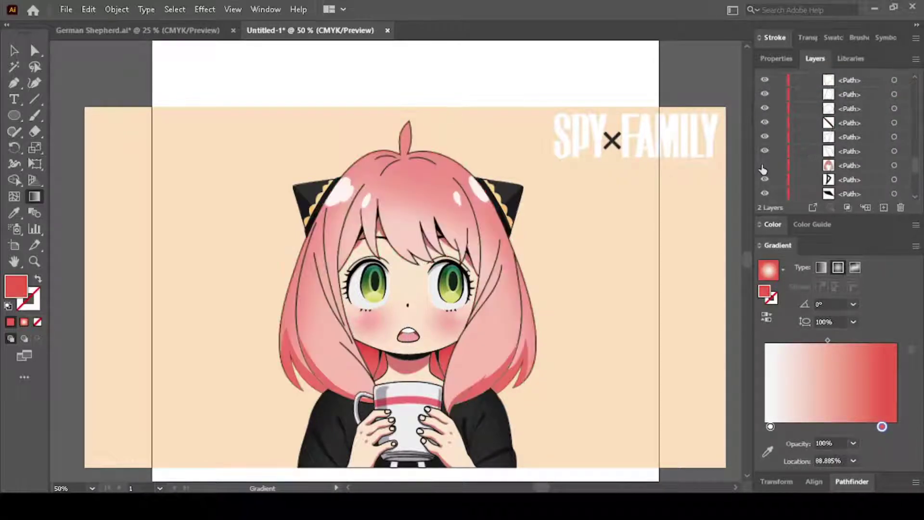
pyautogui.click(764, 165)
pyautogui.click(765, 165)
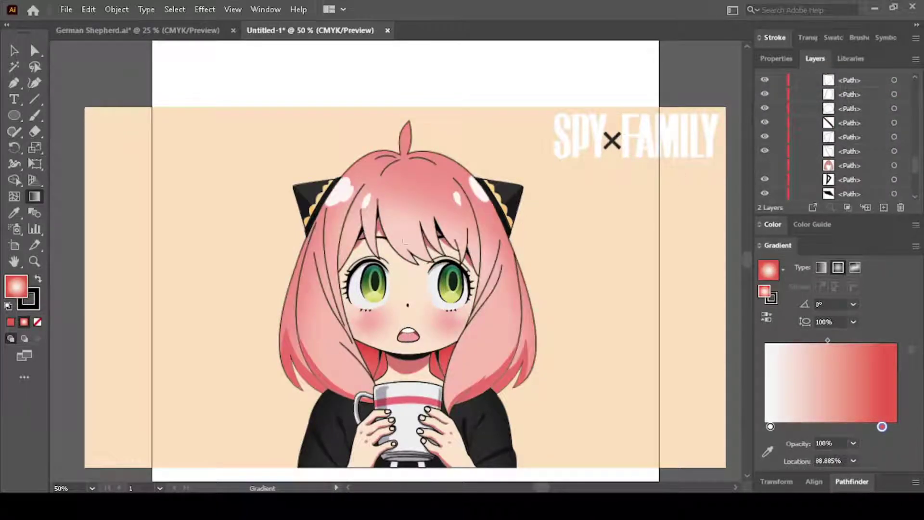
pyautogui.press('i')
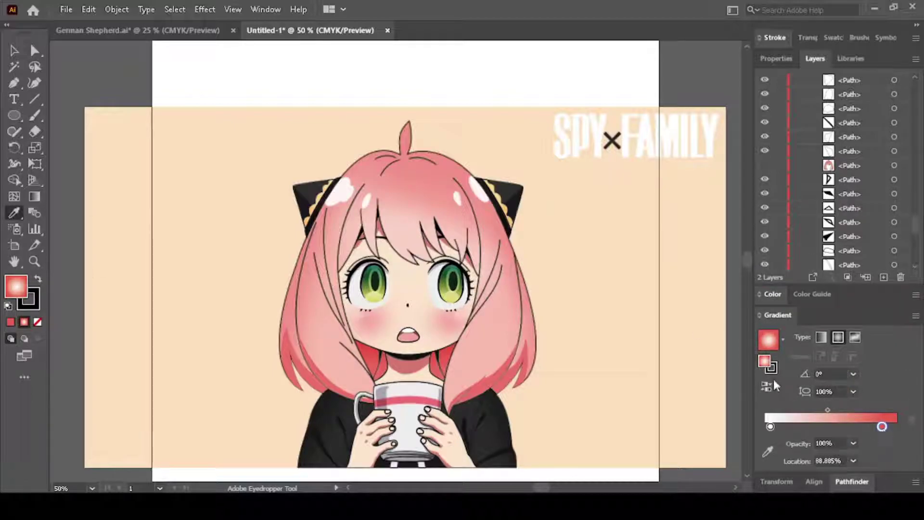
pyautogui.click(769, 428)
pyautogui.click(767, 451)
pyautogui.click(545, 256)
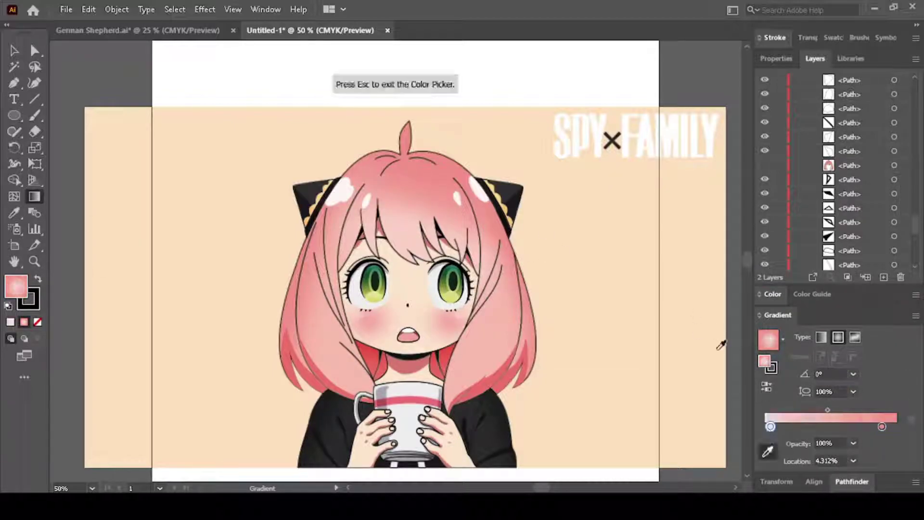
pyautogui.click(765, 165)
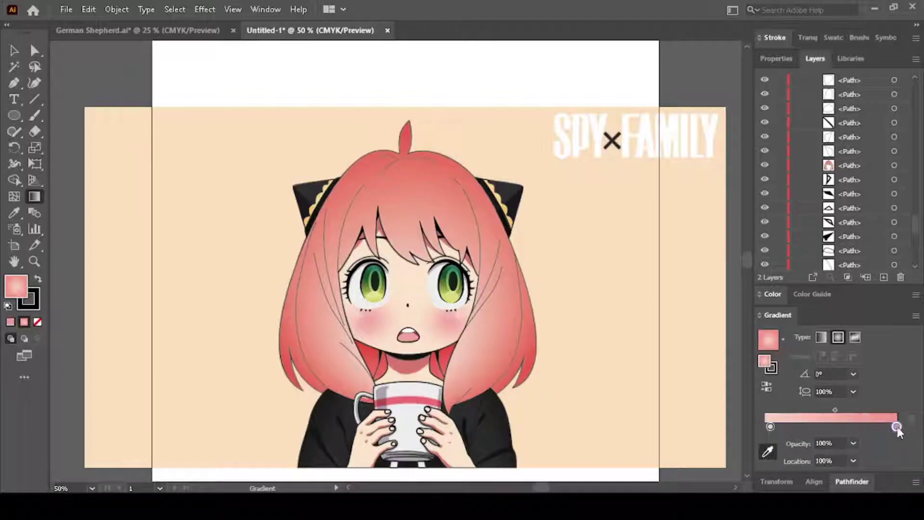
# Step: Pull the hair gradient's right red stop in to about 90%
pyautogui.press('a')
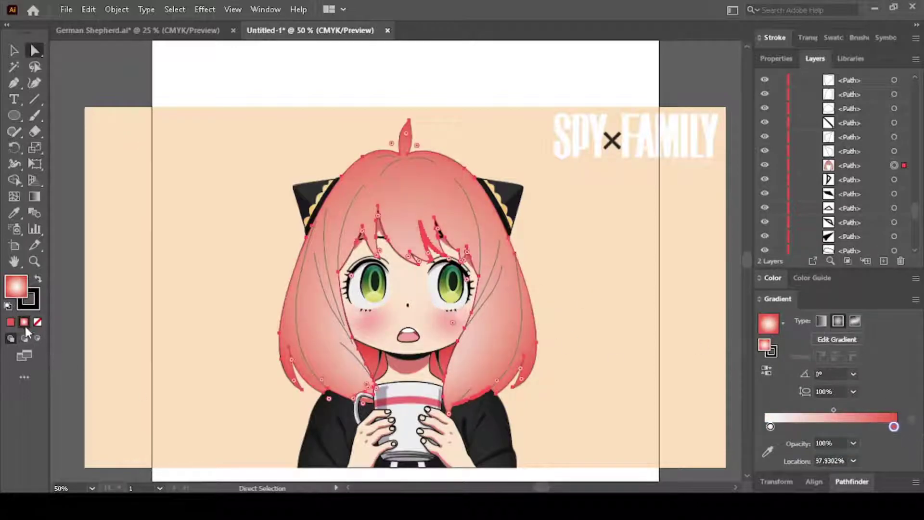
pyautogui.click(10, 322)
pyautogui.hotkey('ctrl', 'z')
pyautogui.click(786, 461)
pyautogui.moveTo(893, 426); pyautogui.dragTo(885, 428)
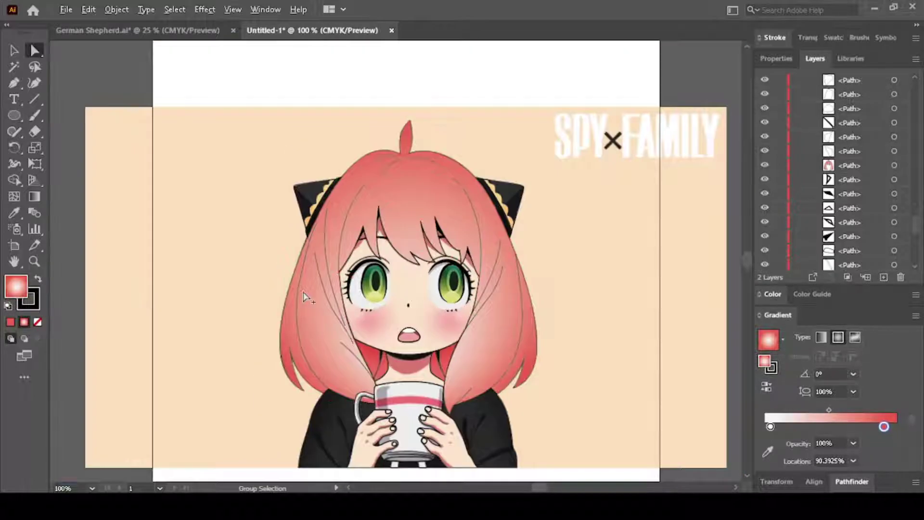
# Step: Give the hair outlines a 2 pt stroke weight
pyautogui.hotkey('ctrl', '=')
pyautogui.press('x')
pyautogui.click(804, 55)
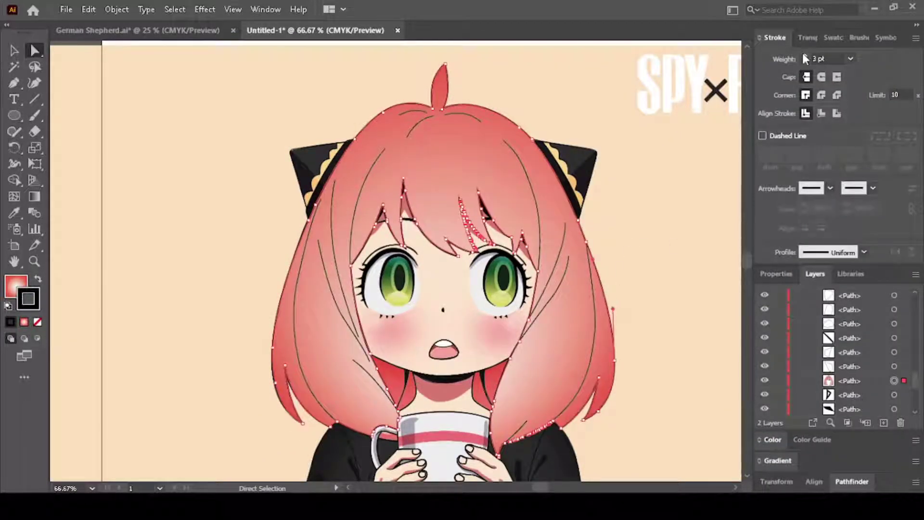
pyautogui.click(656, 200)
pyautogui.scroll(2, 576, 296)
pyautogui.keyDown('alt'); pyautogui.click(558, 347); pyautogui.keyUp('alt')
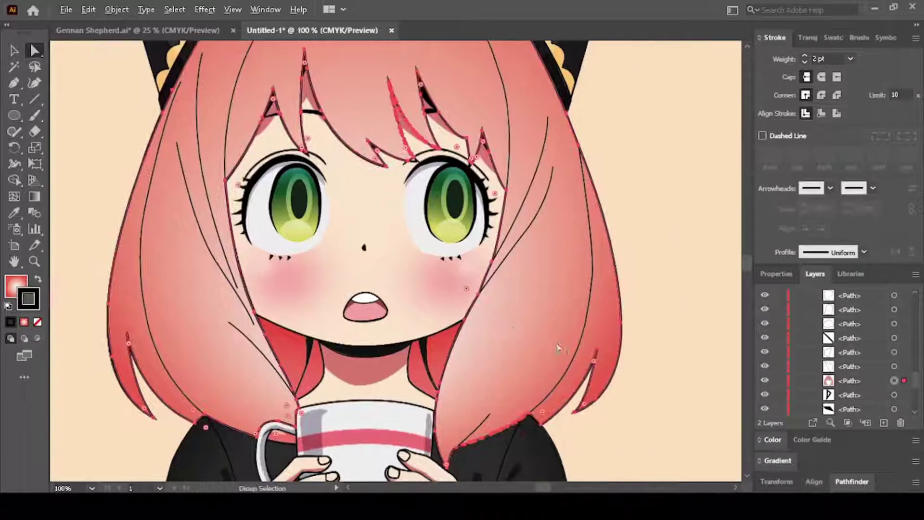
pyautogui.scroll(1, 641, 358)
pyautogui.scroll(-1, 598, 326)
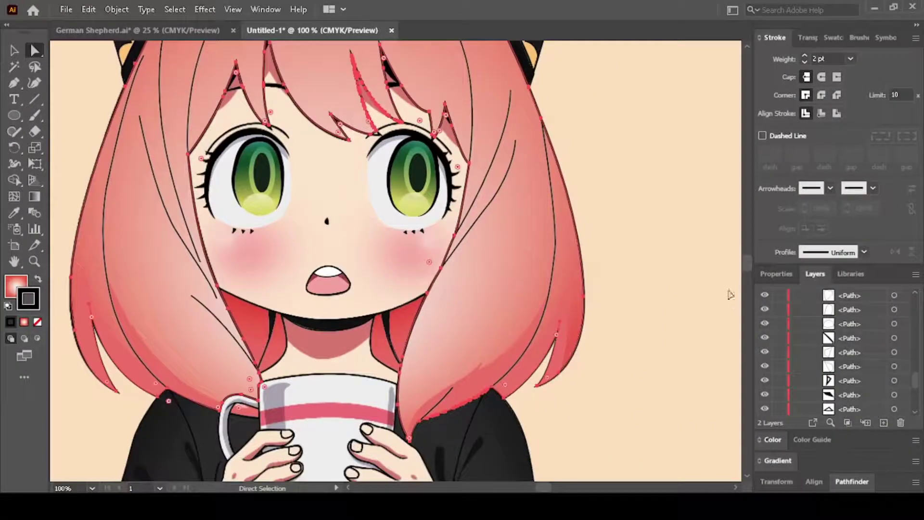
pyautogui.click(778, 460)
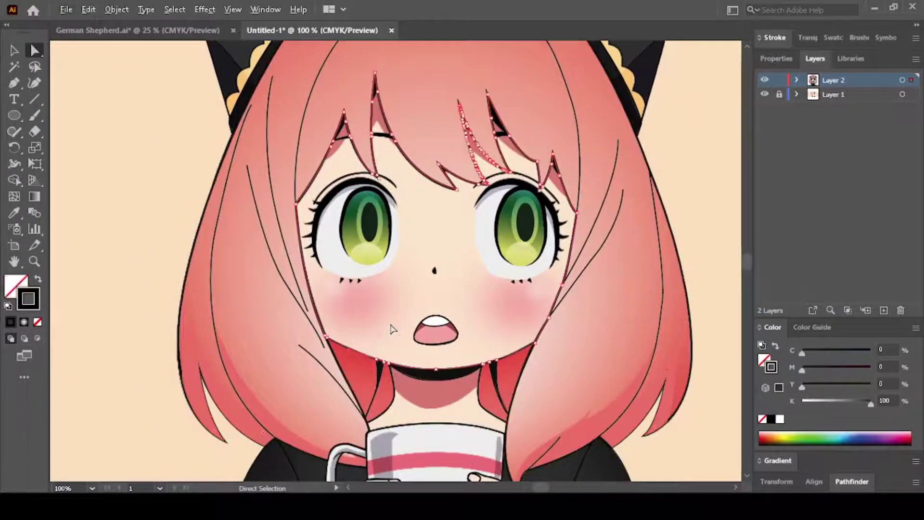
# Step: Trace a curved path along the bangs above both eyes
pyautogui.hotkey('ctrl', 'shift', 'a')
pyautogui.hotkey('ctrl', '+')
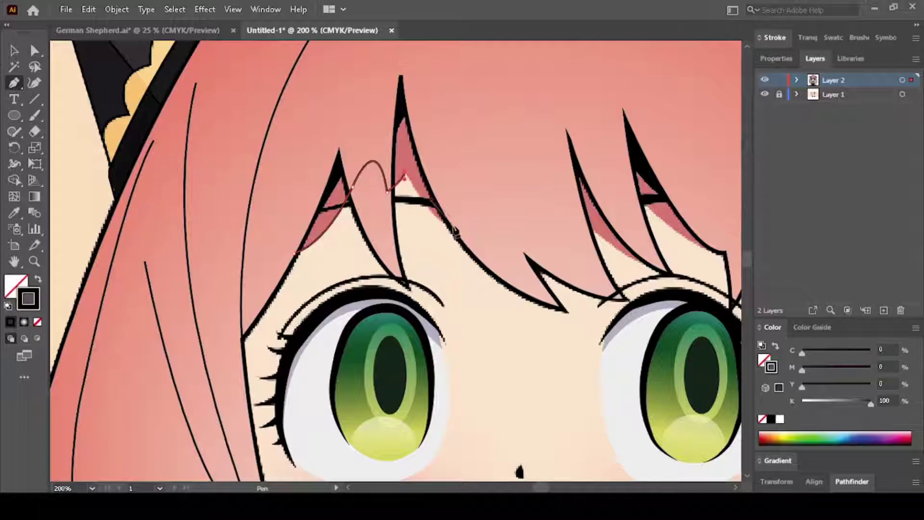
pyautogui.moveTo(658, 264); pyautogui.dragTo(675, 257)
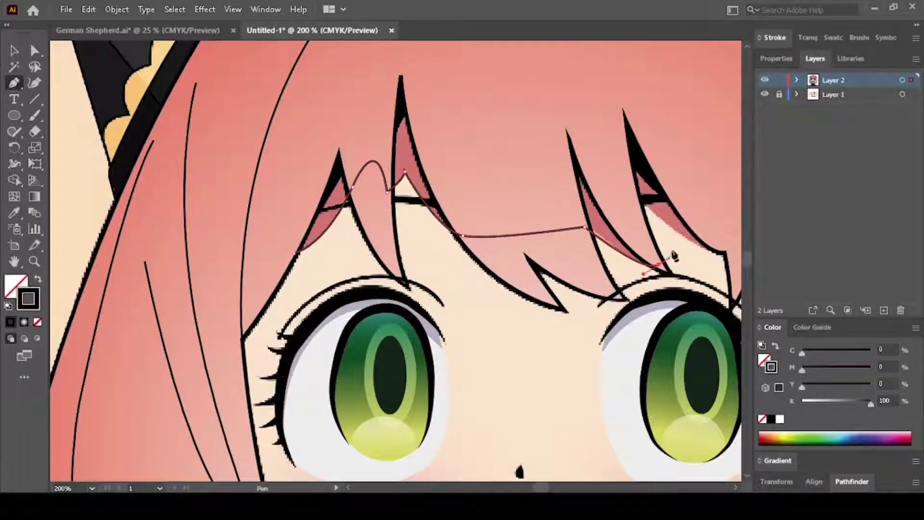
pyautogui.hotkey('ctrl', '+')
pyautogui.moveTo(573, 239); pyautogui.dragTo(622, 247)
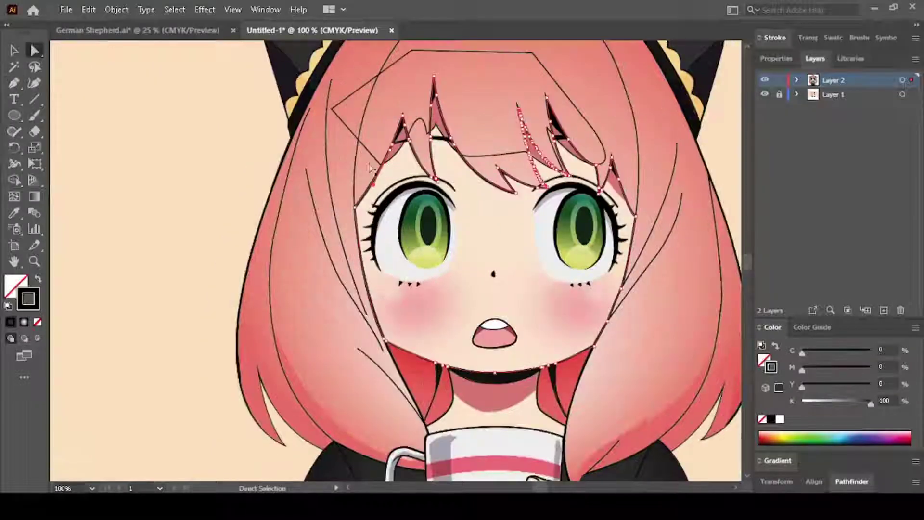
pyautogui.hotkey('ctrl', '+')
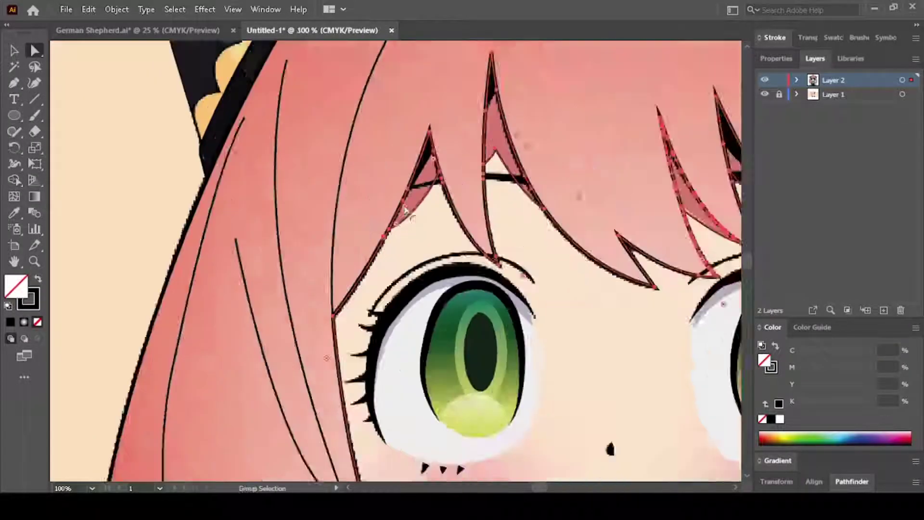
pyautogui.hotkey('ctrl', '+')
pyautogui.hotkey('ctrl', '+')
# Step: Fill the bangs shape with colour sampled from the face's skin tone
pyautogui.hotkey('ctrl', '-')
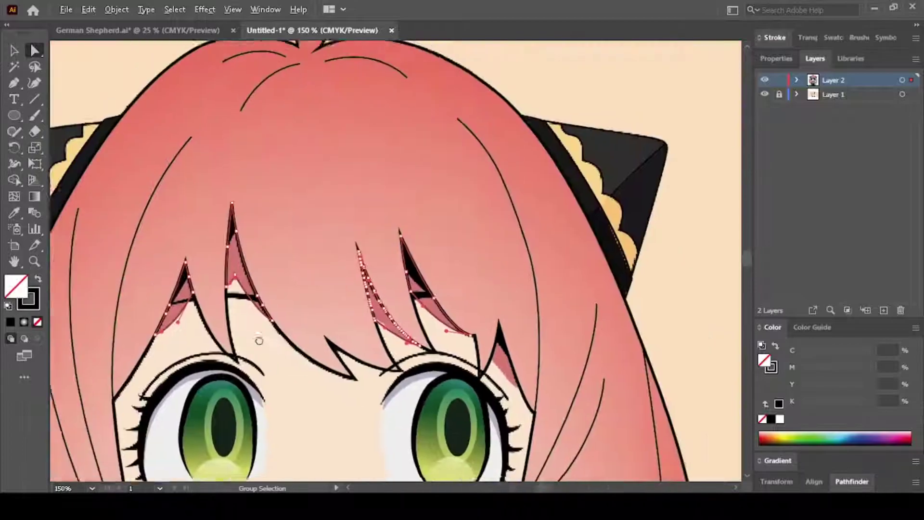
pyautogui.press('i')
pyautogui.click(340, 240)
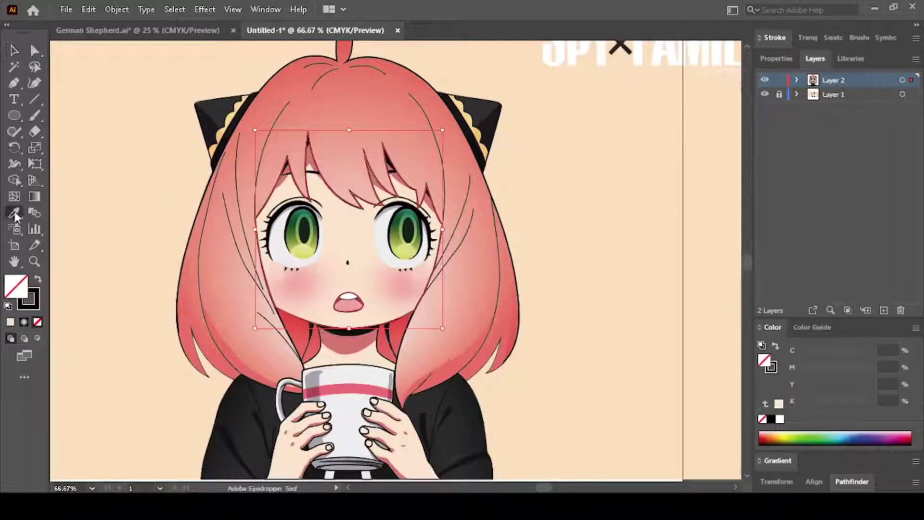
pyautogui.click(347, 237)
pyautogui.hotkey('ctrl', '-')
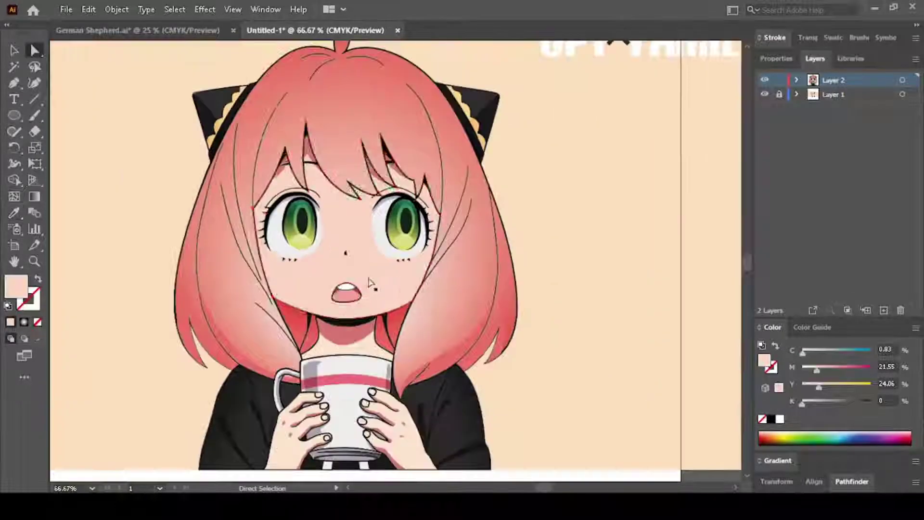
# Step: Clear the selection and set a black fill with no outline
pyautogui.press('a')
pyautogui.click(243, 309)
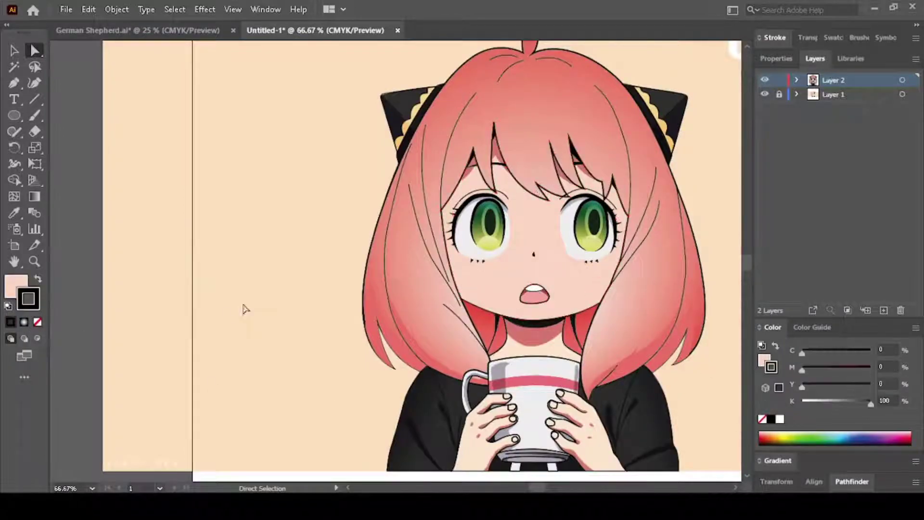
pyautogui.scroll(2, 309, 254)
pyautogui.scroll(-2, 498, 194)
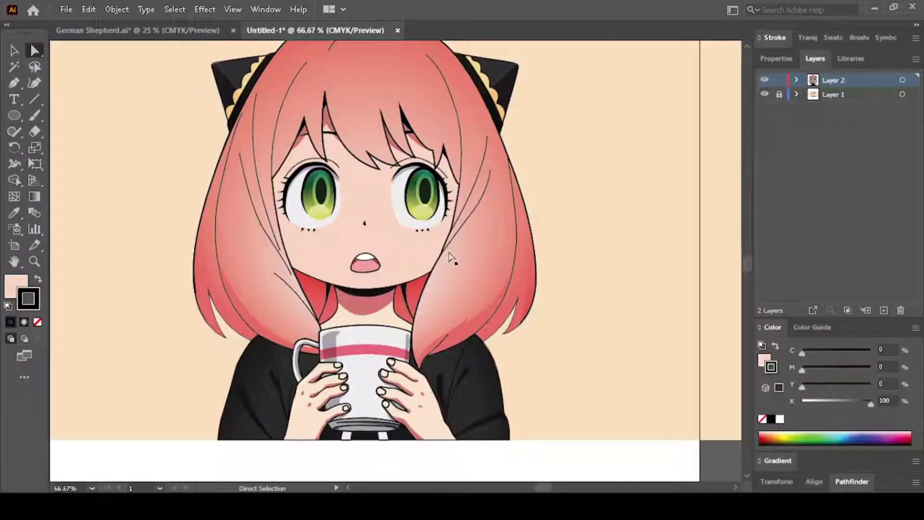
pyautogui.click(38, 280)
pyautogui.scroll(3, 390, 316)
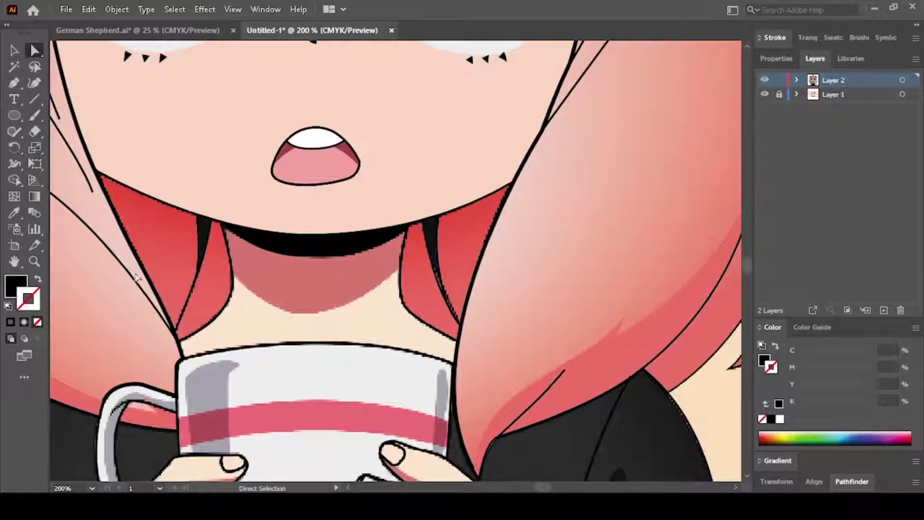
pyautogui.scroll(2, 218, 262)
# Step: Pen-draw a closed shape under the chin and along the neck
pyautogui.click(232, 260)
pyautogui.moveTo(350, 330); pyautogui.dragTo(409, 325)
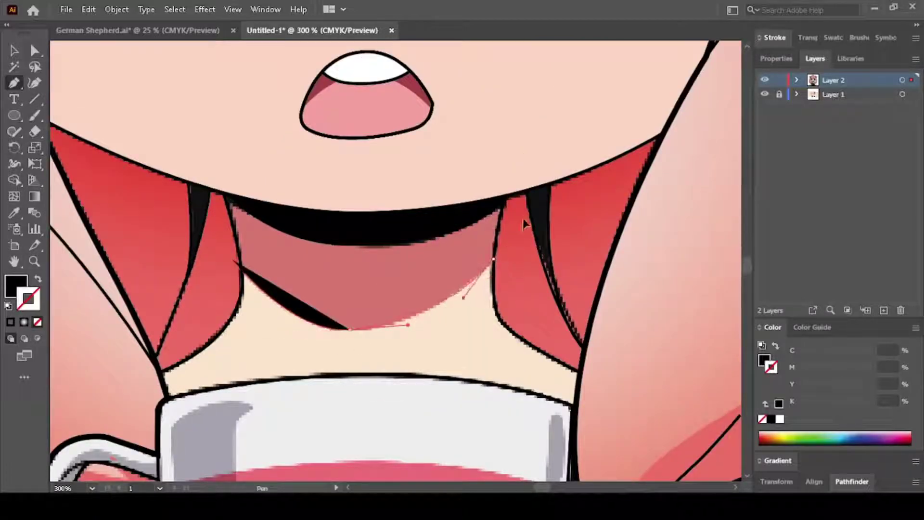
pyautogui.click(521, 164)
pyautogui.click(247, 149)
pyautogui.click(174, 182)
pyautogui.click(233, 259)
pyautogui.press('a')
pyautogui.hotkey('shift', 'x')
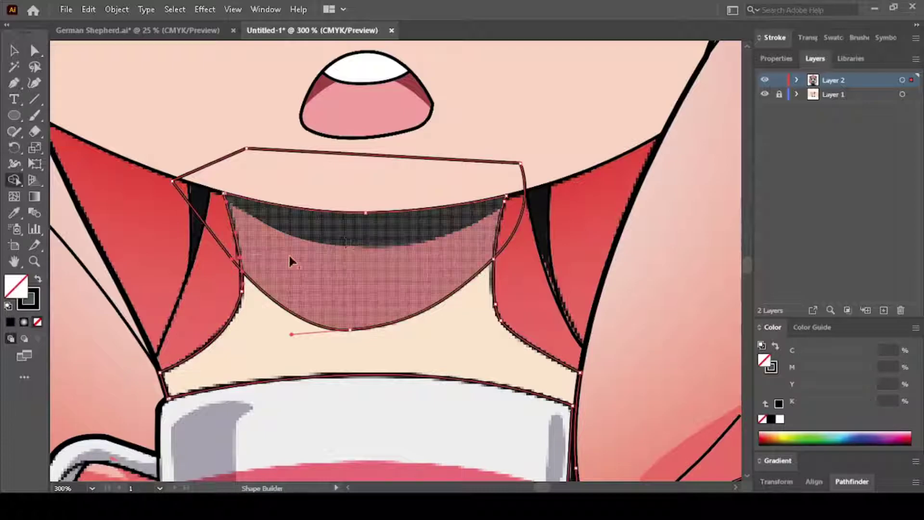
# Step: Build the neck shadow with Shape Builder, send it behind the band, and fill it with skin colour
pyautogui.press('Delete')
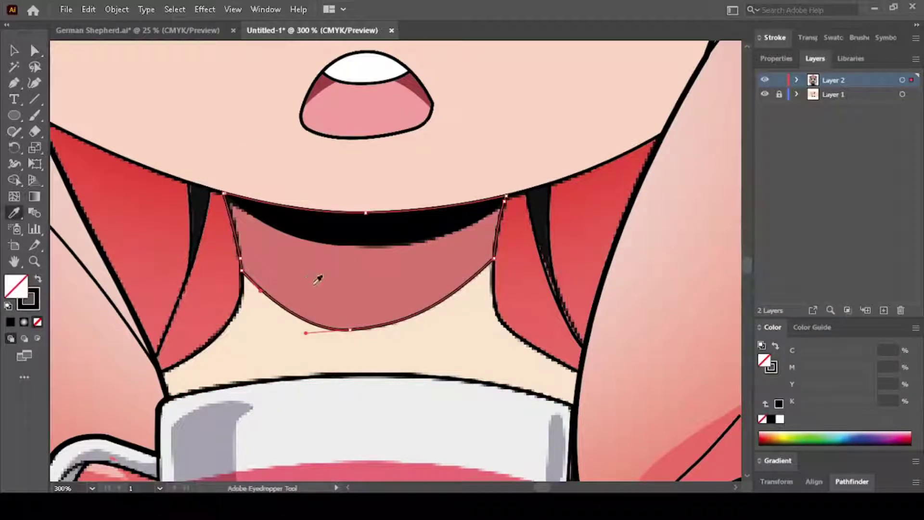
pyautogui.click(318, 278)
pyautogui.hotkey('ctrl', '[')
pyautogui.press('a')
pyautogui.hotkey('ctrl', '0')
pyautogui.hotkey('ctrl', '1')
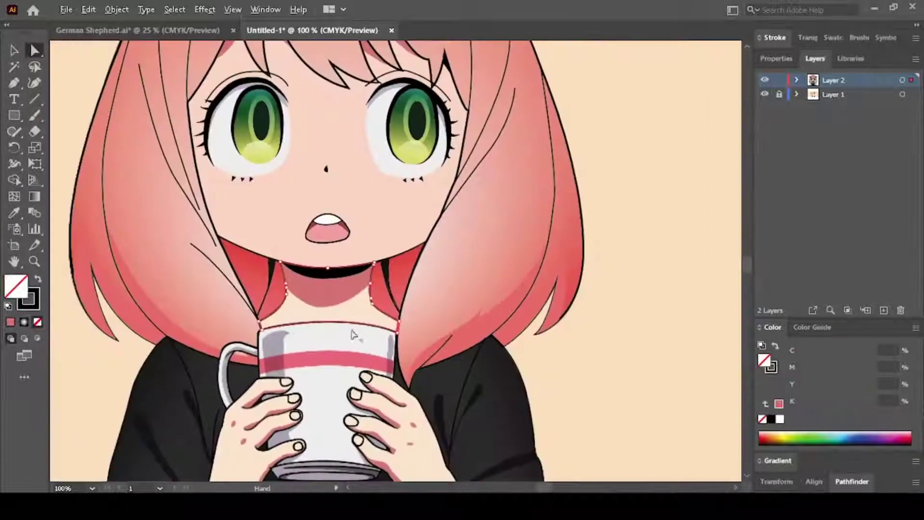
pyautogui.press('i')
pyautogui.click(294, 312)
pyautogui.scroll(-2, 485, 319)
# Step: Trace a thin closed crease shape on the shirt beside the hand
pyautogui.press('a')
pyautogui.click(413, 330)
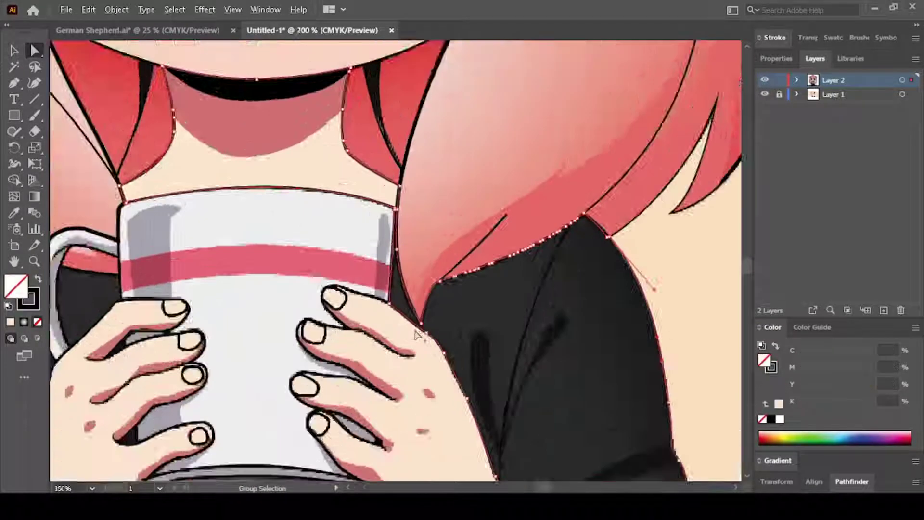
pyautogui.scroll(6, 392, 264)
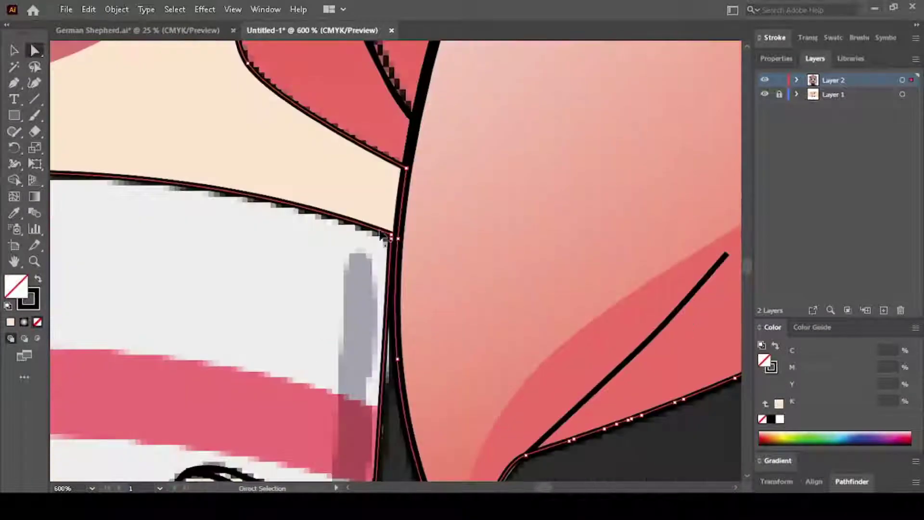
pyautogui.scroll(-2, 618, 311)
pyautogui.scroll(-2, 519, 322)
pyautogui.scroll(2, 640, 324)
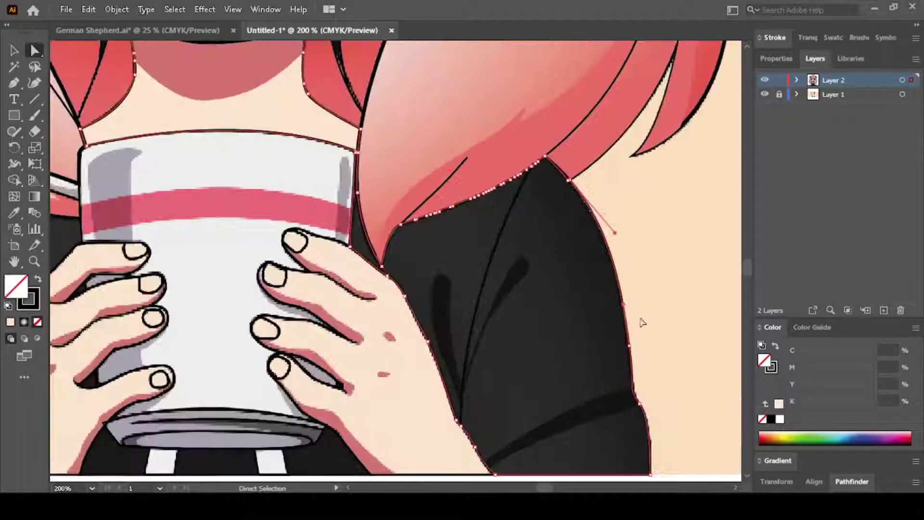
pyautogui.press('p')
pyautogui.scroll(2, 480, 424)
pyautogui.click(425, 161)
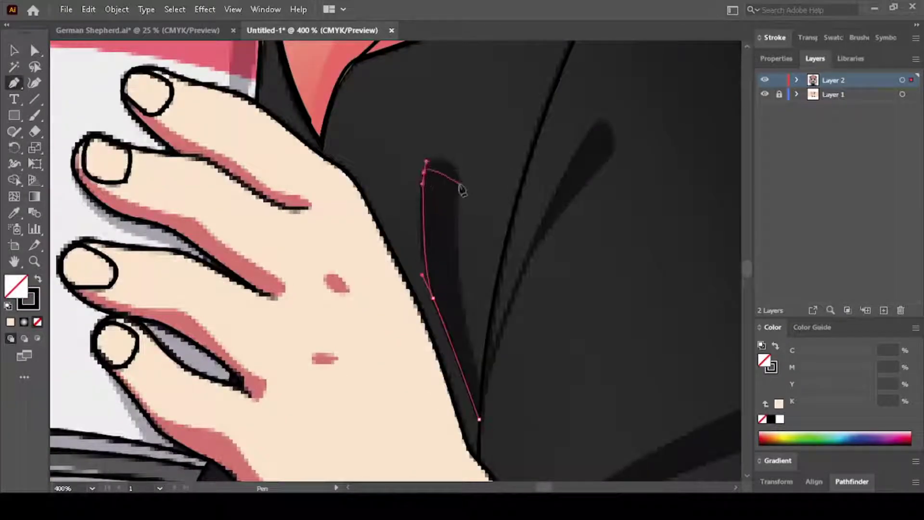
pyautogui.click(454, 157)
pyautogui.click(479, 418)
# Step: Draw a curved closed fold shape on the sleeve
pyautogui.scroll(3, 506, 458)
pyautogui.scroll(-2, 460, 306)
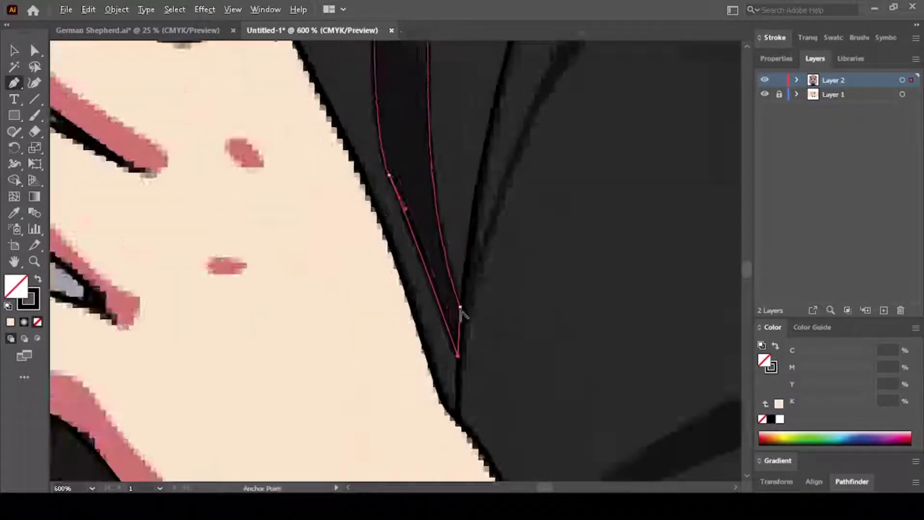
pyautogui.scroll(-2, 465, 361)
pyautogui.scroll(1, 537, 108)
pyautogui.moveTo(508, 148)
pyautogui.mouseDown()
pyautogui.moveTo(551, 120)
pyautogui.moveTo(578, 45)
pyautogui.mouseUp()
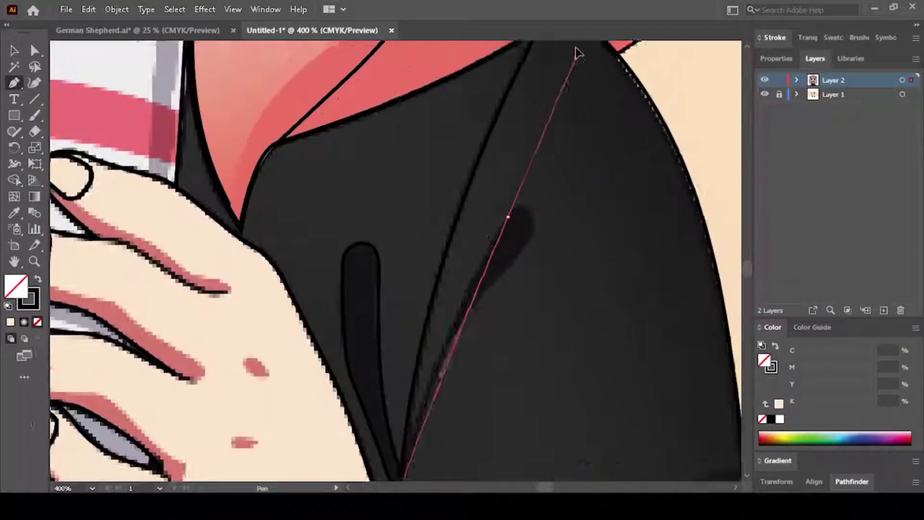
pyautogui.scroll(3, 520, 242)
pyautogui.moveTo(556, 338); pyautogui.dragTo(575, 420)
pyautogui.click(507, 431)
pyautogui.scroll(-3, 514, 275)
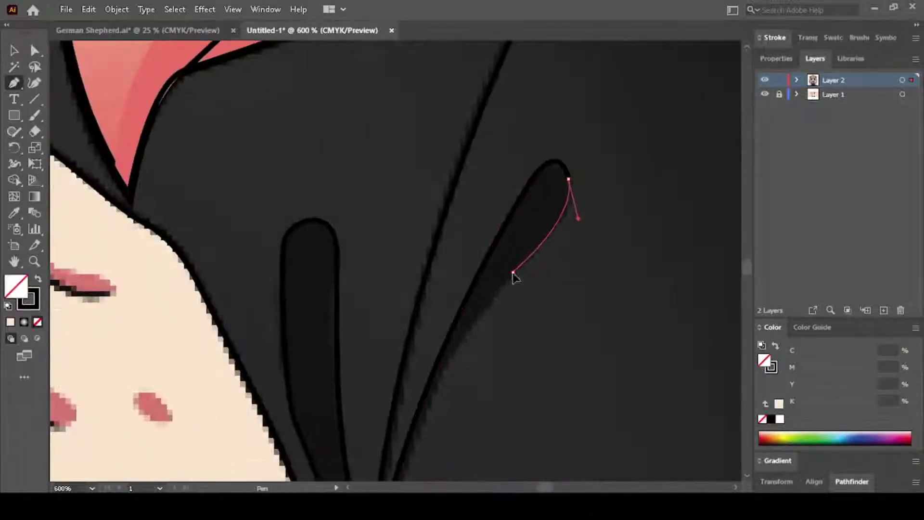
pyautogui.scroll(-1, 463, 150)
pyautogui.scroll(-2, 404, 301)
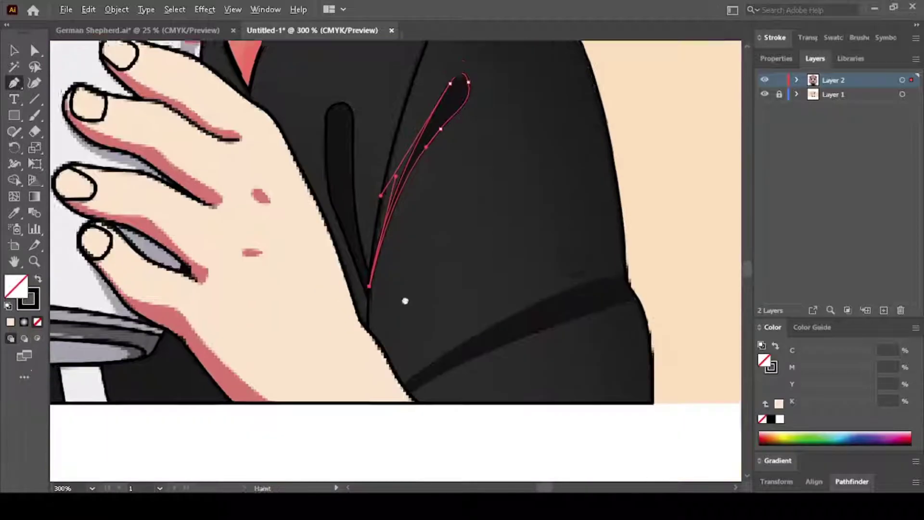
pyautogui.scroll(1, 435, 335)
# Step: Draw a band across the lower sleeve that curves past the shirt's edge
pyautogui.click(380, 395)
pyautogui.moveTo(689, 239); pyautogui.dragTo(599, 211)
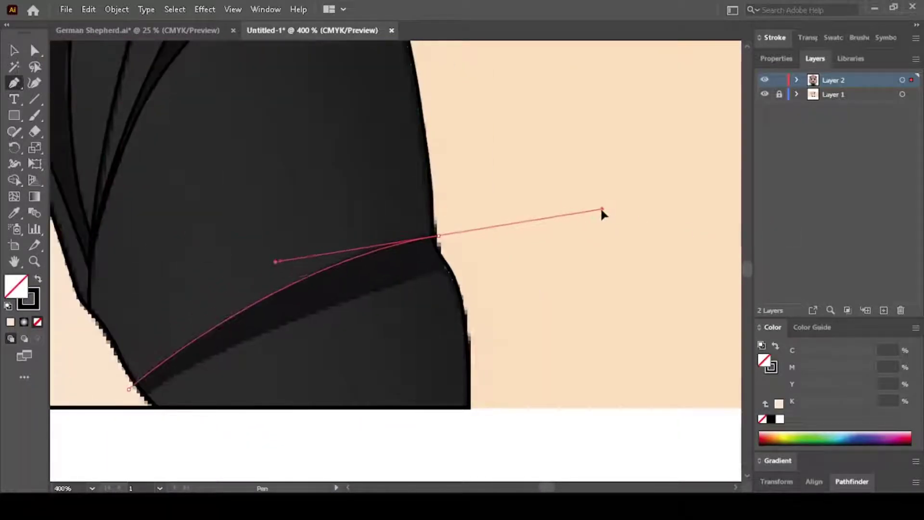
pyautogui.moveTo(459, 262)
pyautogui.mouseDown()
pyautogui.moveTo(127, 418)
pyautogui.moveTo(62, 464)
pyautogui.mouseUp()
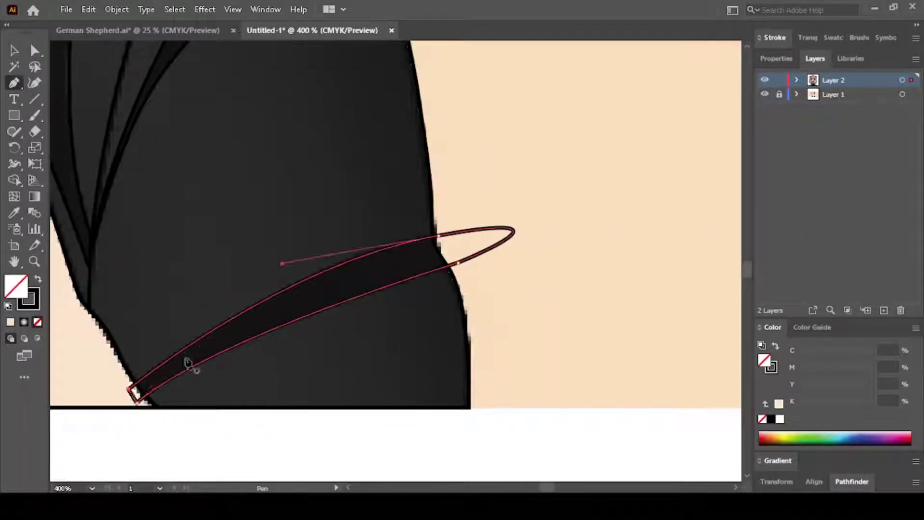
pyautogui.scroll(-2, 189, 365)
pyautogui.scroll(2, 311, 300)
pyautogui.scroll(-2, 311, 299)
pyautogui.click(268, 83)
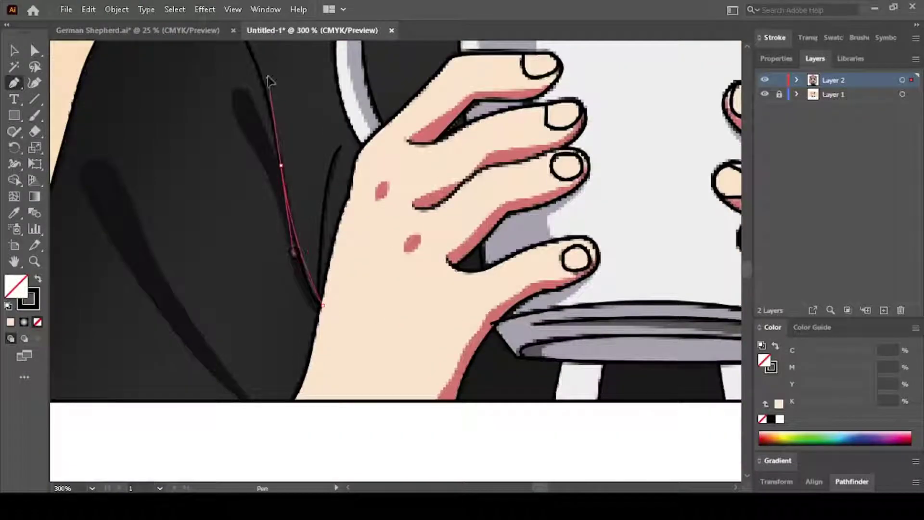
pyautogui.scroll(1, 269, 193)
pyautogui.hotkey('ctrl', 'z')
pyautogui.scroll(2, 256, 215)
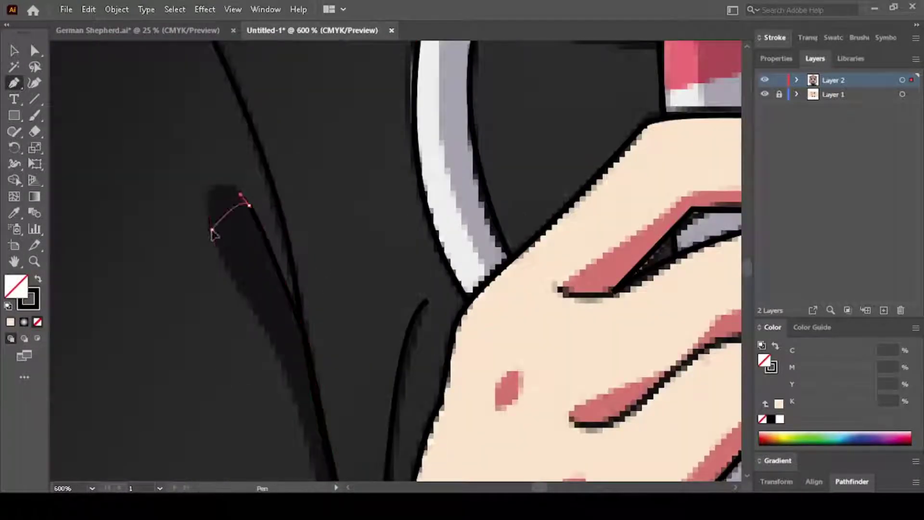
pyautogui.moveTo(290, 378)
pyautogui.mouseDown()
pyautogui.moveTo(310, 446)
pyautogui.moveTo(408, 449)
pyautogui.mouseUp()
pyautogui.scroll(-3, 310, 433)
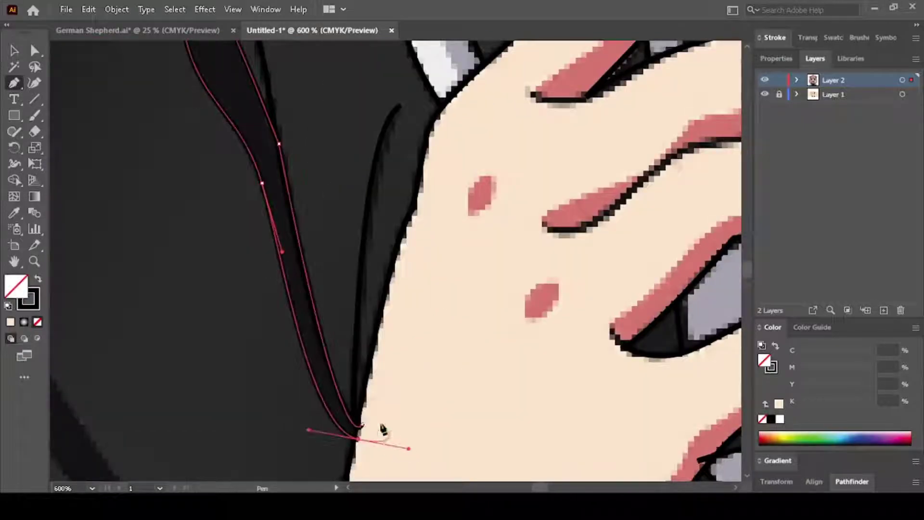
pyautogui.scroll(-1, 382, 429)
pyautogui.press('Escape')
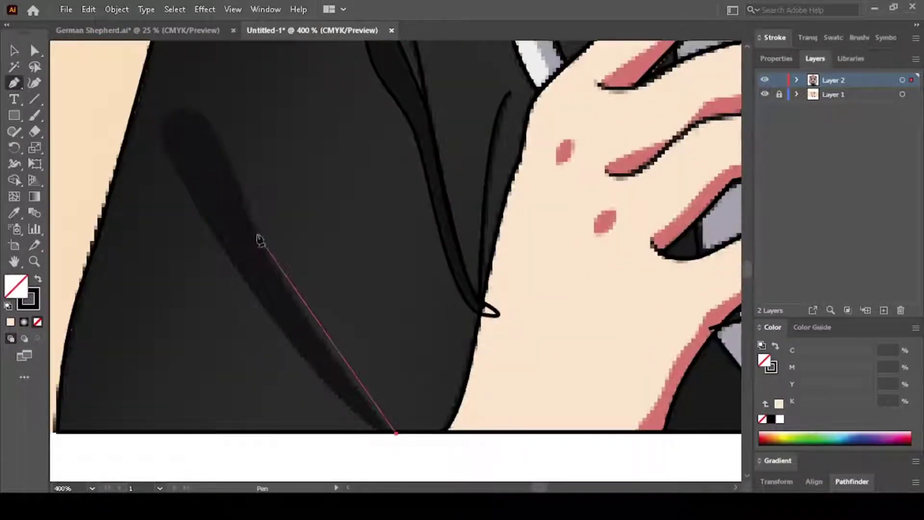
# Step: Trace the long closed fold shape down the left side of the shirt
pyautogui.moveTo(168, 154); pyautogui.dragTo(198, 211)
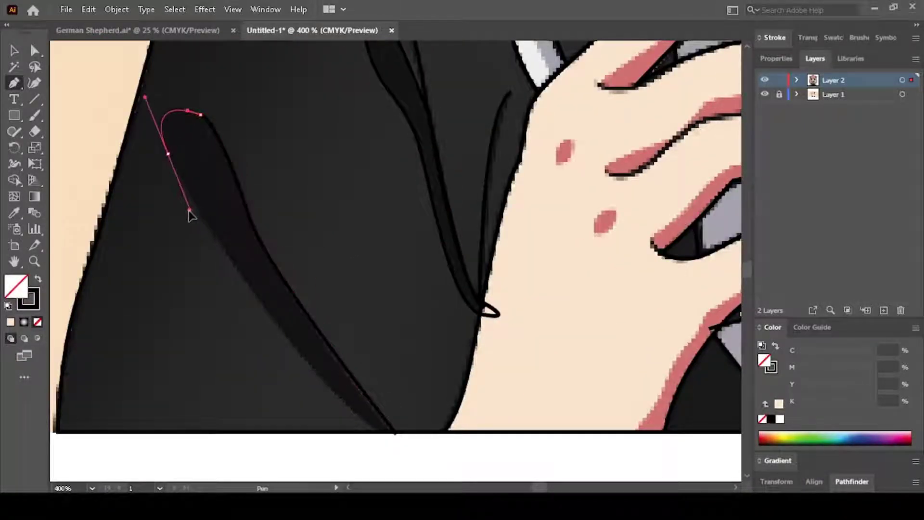
pyautogui.moveTo(316, 370); pyautogui.dragTo(358, 408)
pyautogui.click(397, 435)
pyautogui.scroll(-2, 396, 434)
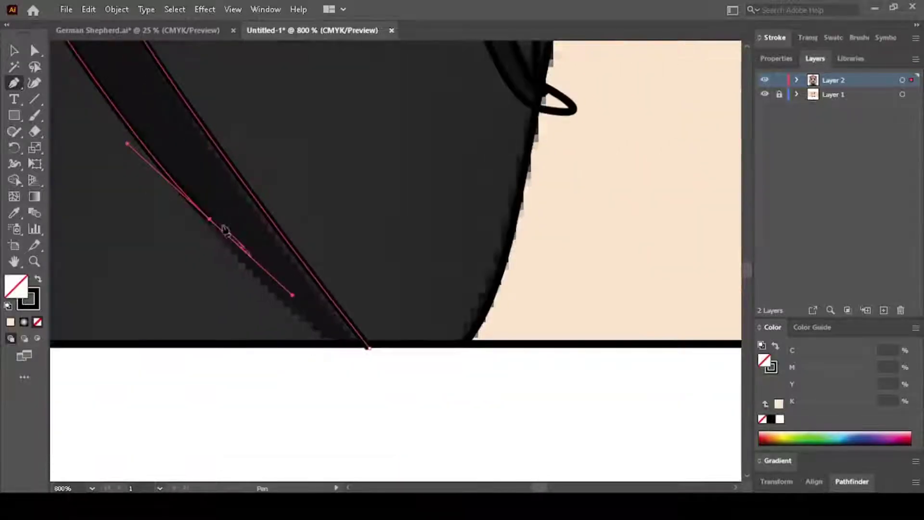
pyautogui.press('a')
pyautogui.hscroll(5, 517, 320)
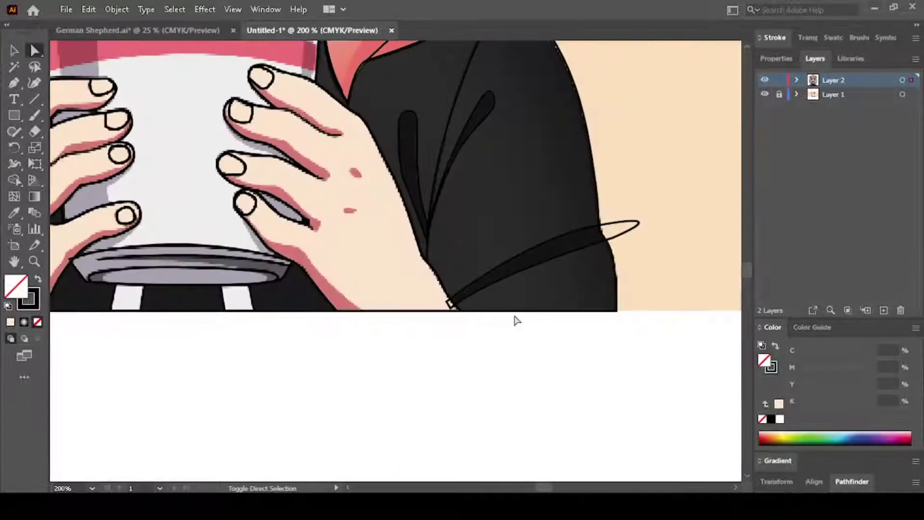
# Step: Select all paths and trim the band's overhang beyond the shirt with Shape Builder
pyautogui.hotkey('ctrl', 'a')
pyautogui.hotkey('shift', 'm')
pyautogui.scroll(2, 454, 305)
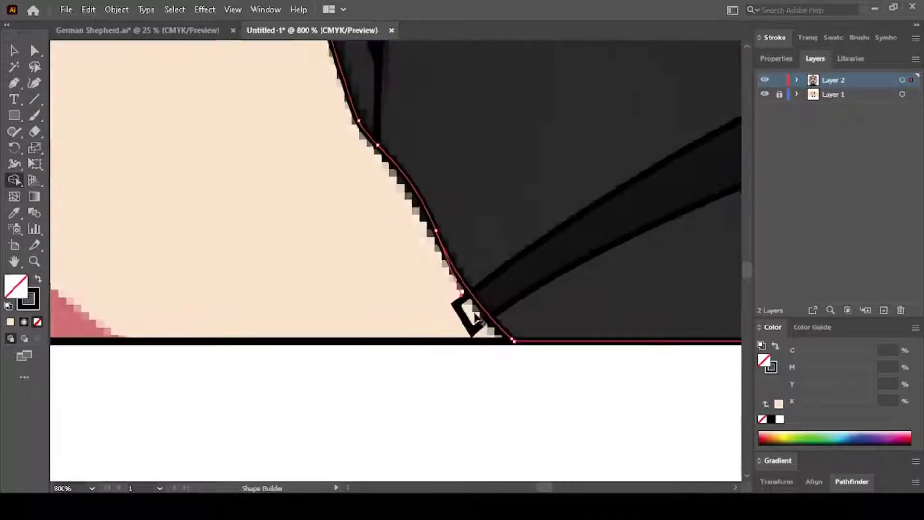
pyautogui.scroll(-5, 524, 276)
pyautogui.scroll(5, 609, 241)
pyautogui.hscroll(8, 190, 233)
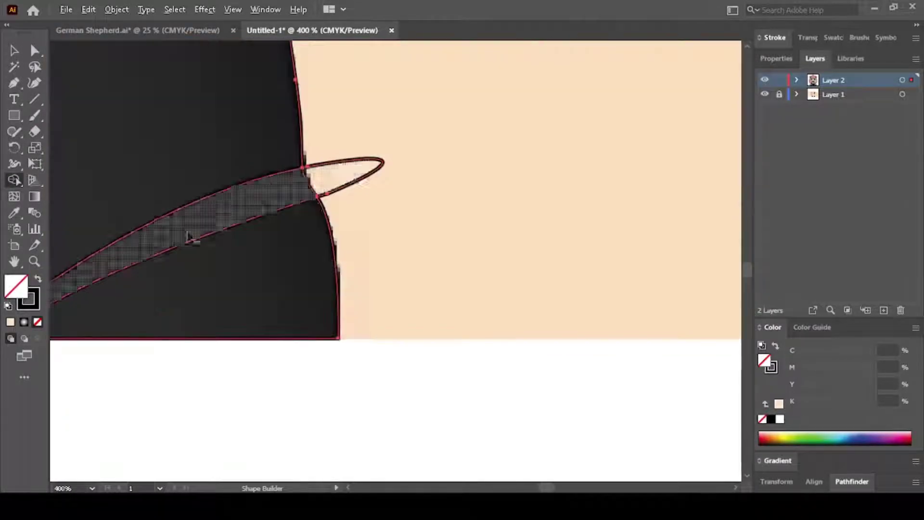
pyautogui.scroll(-4, 607, 349)
pyautogui.scroll(4, 560, 442)
pyautogui.scroll(-2, 624, 278)
# Step: Select the three sleeve fold paths and the shirt outline with Direct Selection
pyautogui.press('a')
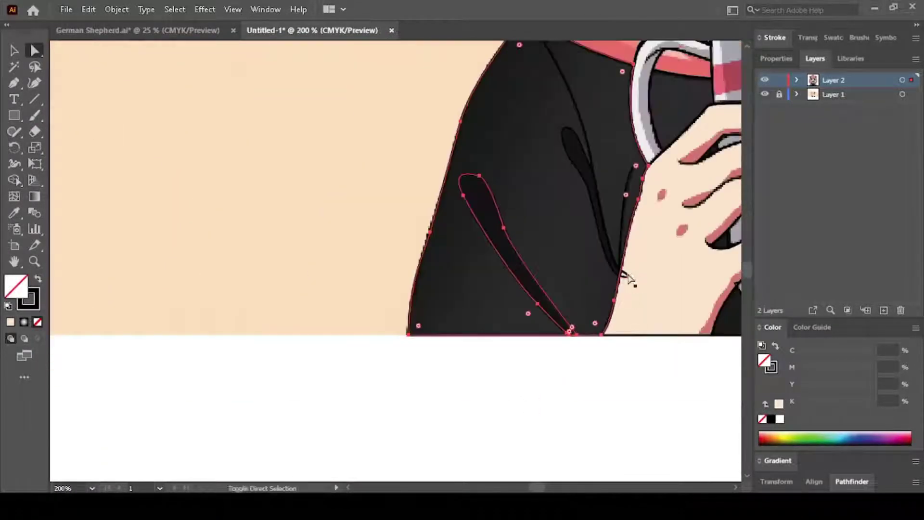
pyautogui.scroll(-3, 625, 275)
pyautogui.scroll(3, 600, 398)
pyautogui.keyDown('shift'); pyautogui.click(621, 192); pyautogui.keyUp('shift')
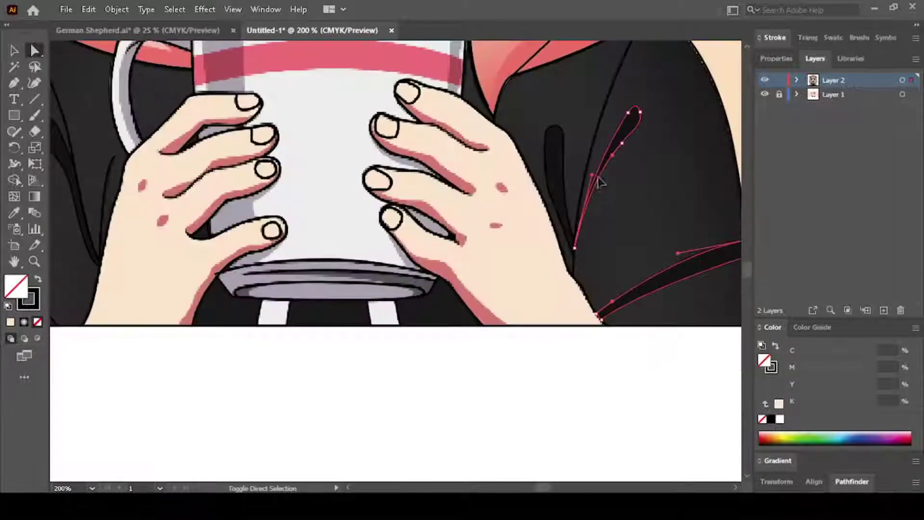
pyautogui.hscroll(-5, 433, 241)
pyautogui.keyDown('shift'); pyautogui.click(318, 202); pyautogui.keyUp('shift')
pyautogui.keyDown('shift'); pyautogui.click(236, 250); pyautogui.keyUp('shift')
pyautogui.scroll(-2, 440, 395)
pyautogui.moveTo(439, 394); pyautogui.dragTo(366, 421)
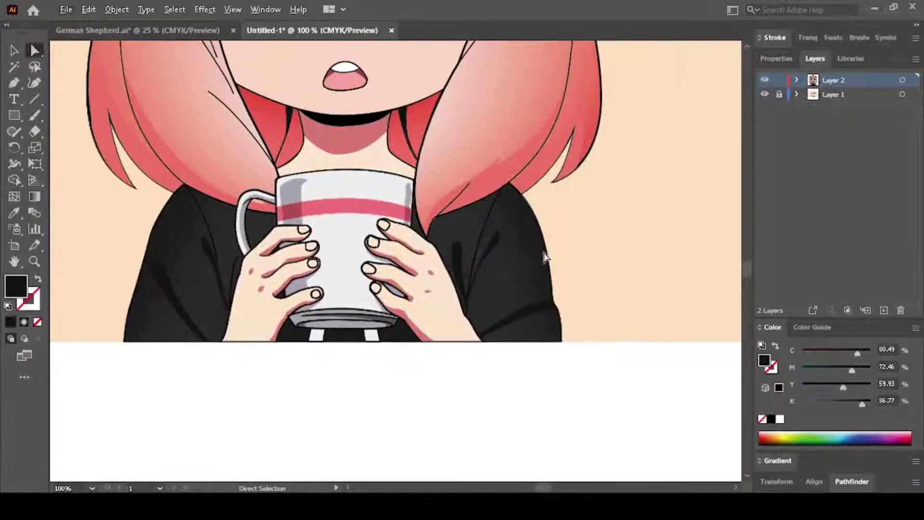
pyautogui.click(542, 257)
# Step: Sample the white stripe colour below the mug
pyautogui.press('i')
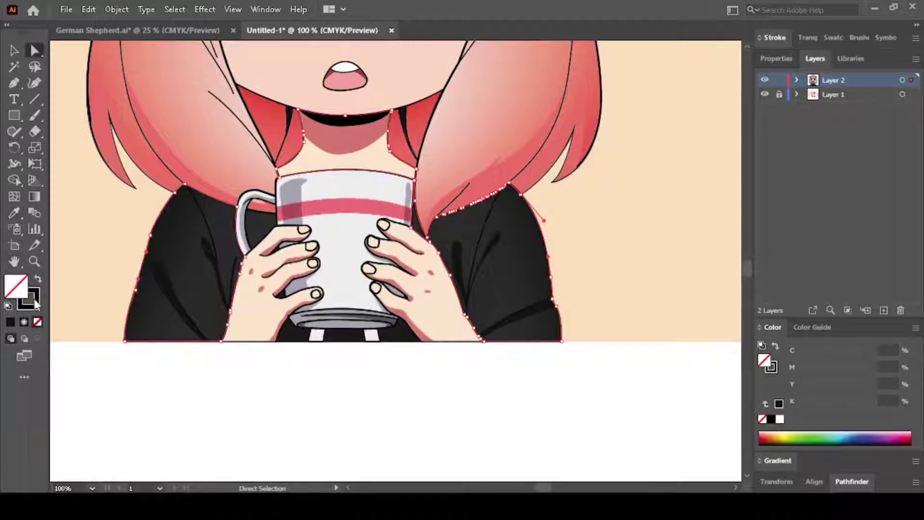
pyautogui.scroll(3, 464, 264)
pyautogui.click(329, 289)
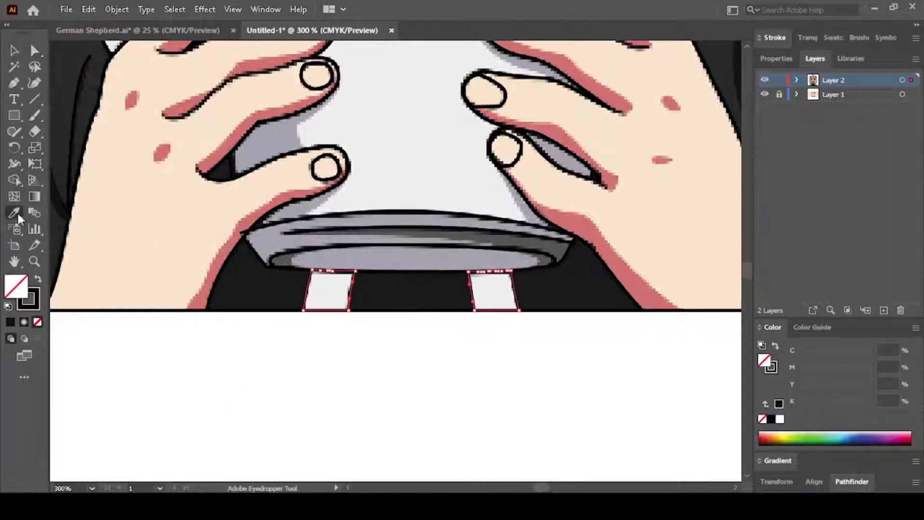
pyautogui.press('x')
pyautogui.press('a')
pyautogui.hotkey('ctrl', '-')
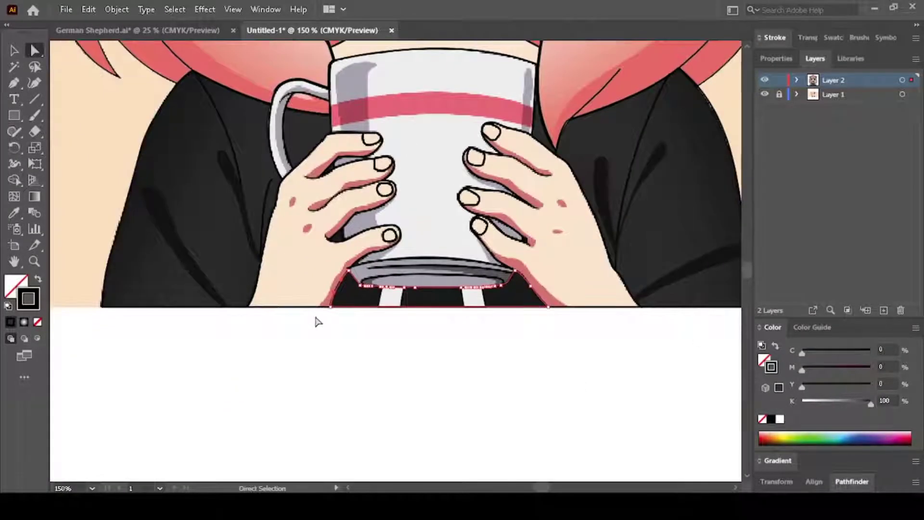
# Step: Fill both shirt outline paths with a diagonal, radial black-to-grey gradient
pyautogui.click(104, 282)
pyautogui.keyDown('shift'); pyautogui.click(708, 308); pyautogui.keyUp('shift')
pyautogui.click(778, 461)
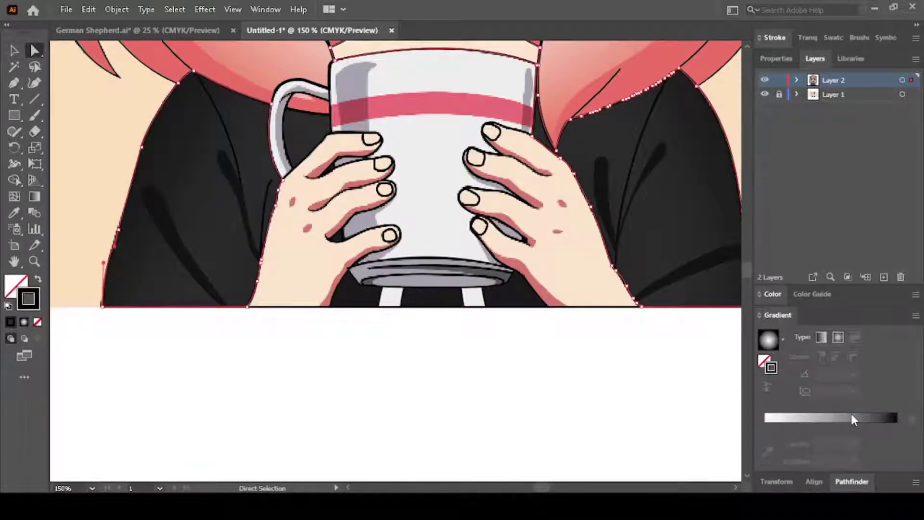
pyautogui.click(851, 414)
pyautogui.click(766, 426)
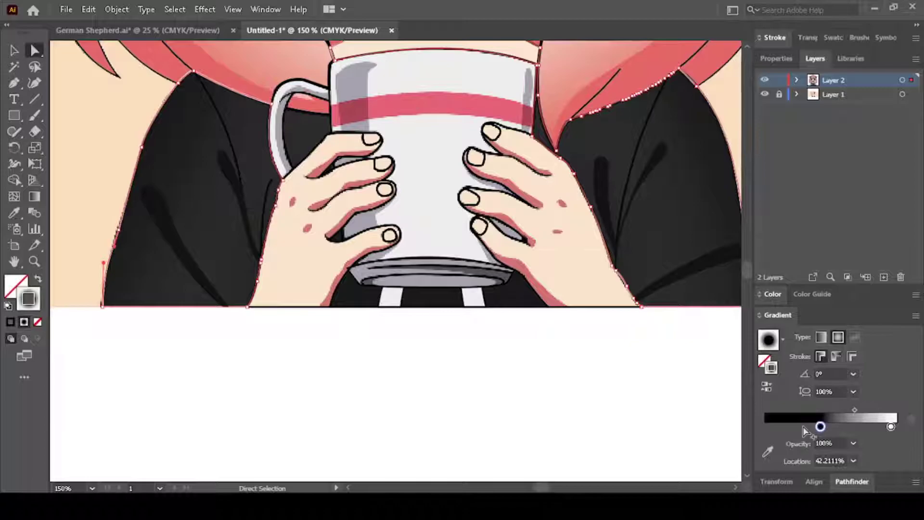
pyautogui.press('g')
pyautogui.hotkey('shift', 'x')
pyautogui.hotkey('ctrl', '-')
pyautogui.moveTo(196, 258)
pyautogui.mouseDown()
pyautogui.moveTo(254, 258)
pyautogui.moveTo(230, 247)
pyautogui.moveTo(212, 206)
pyautogui.moveTo(383, 392)
pyautogui.mouseUp()
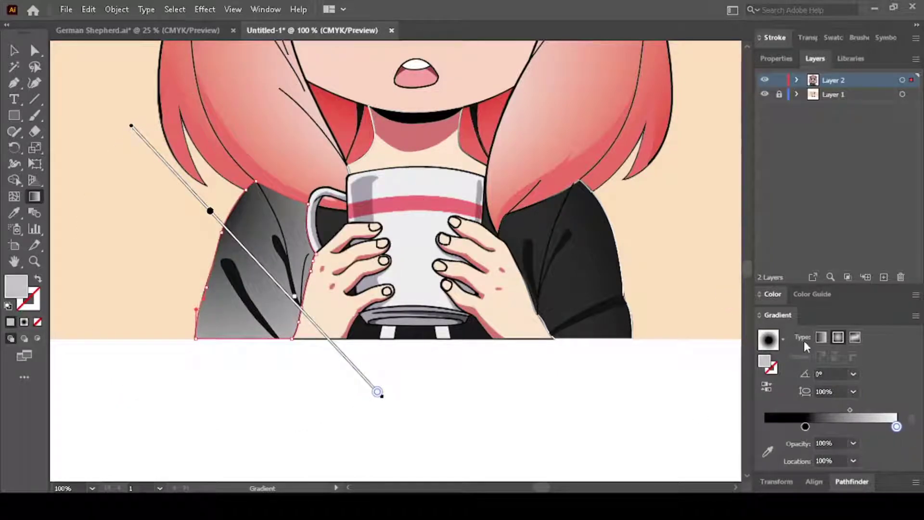
pyautogui.click(837, 340)
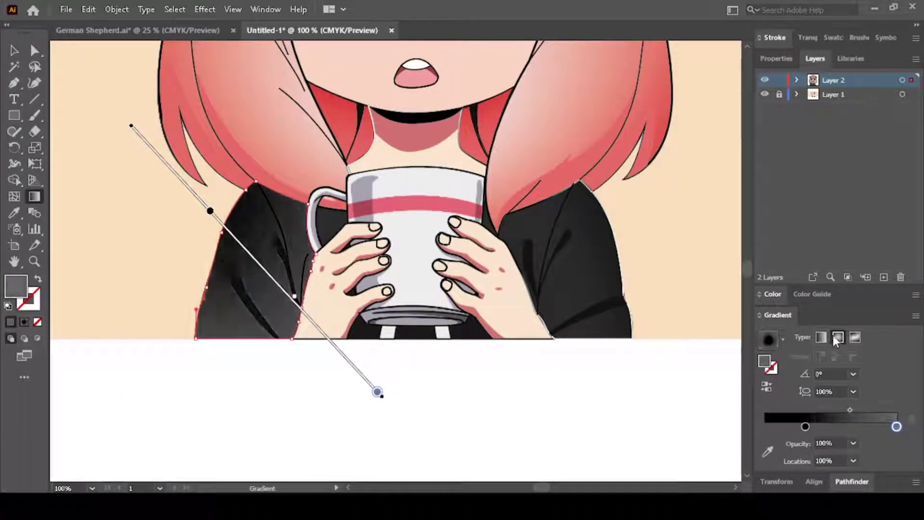
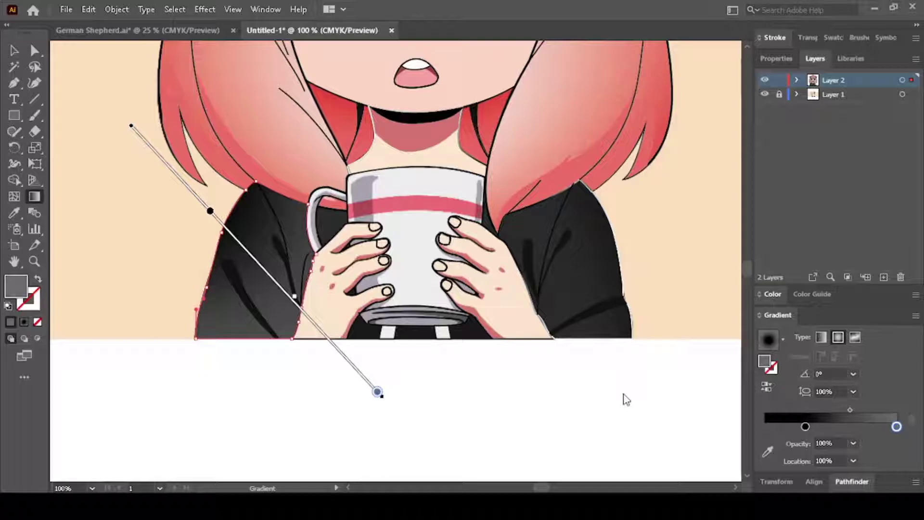
# Step: Slide the shirt gradient's dark stop and midpoint left to deepen its radial shading
pyautogui.click(838, 340)
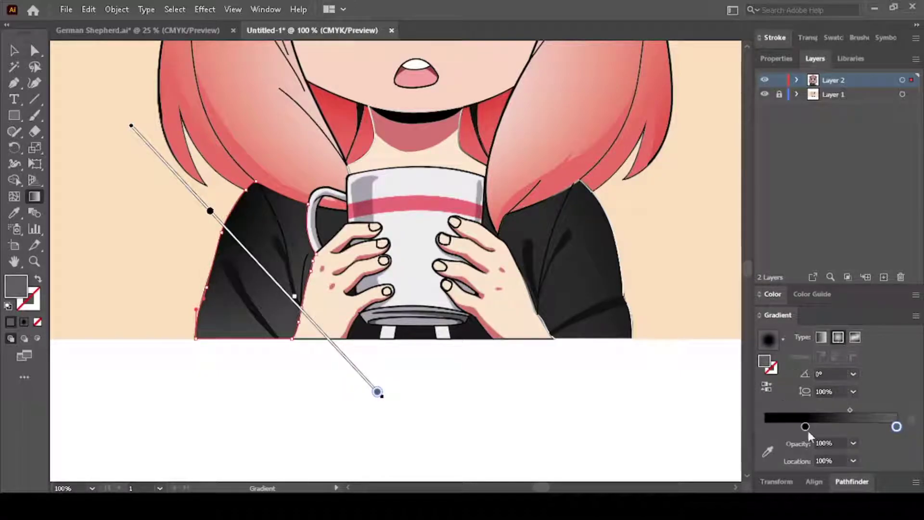
pyautogui.moveTo(806, 426); pyautogui.dragTo(800, 426)
pyautogui.click(849, 411)
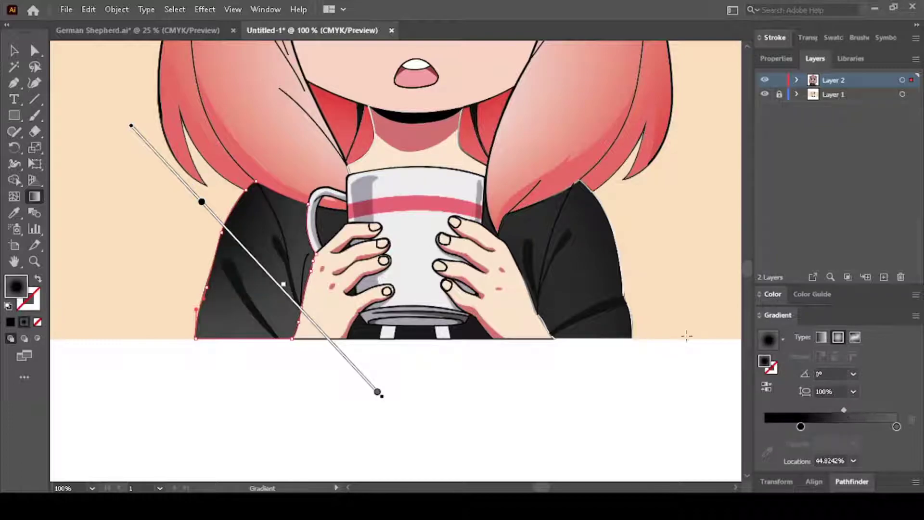
pyautogui.press('a')
pyautogui.click(597, 270)
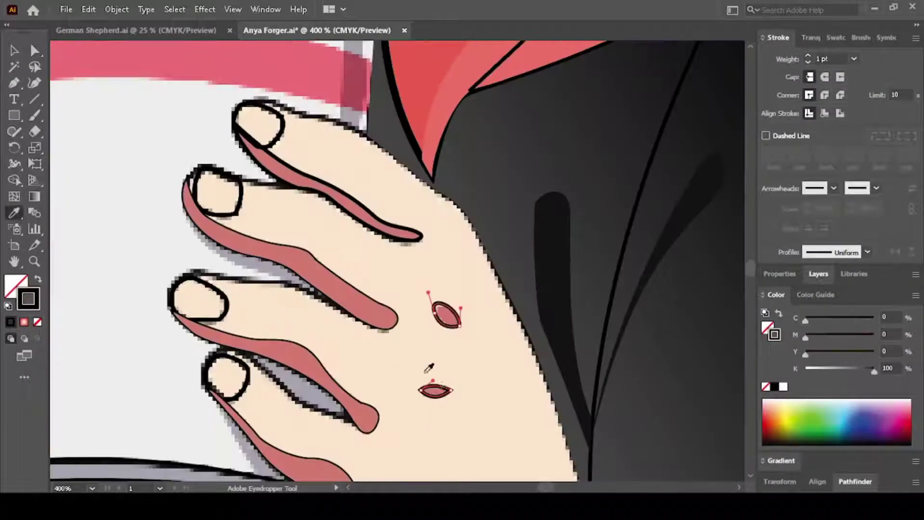
# Step: Remove the hand's black outline and give it the sampled peach skin fill
pyautogui.click(37, 322)
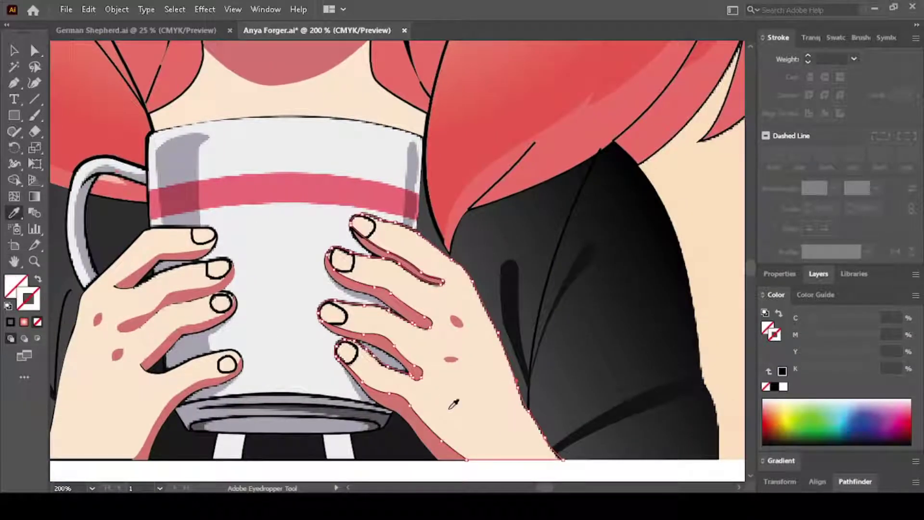
pyautogui.click(454, 405)
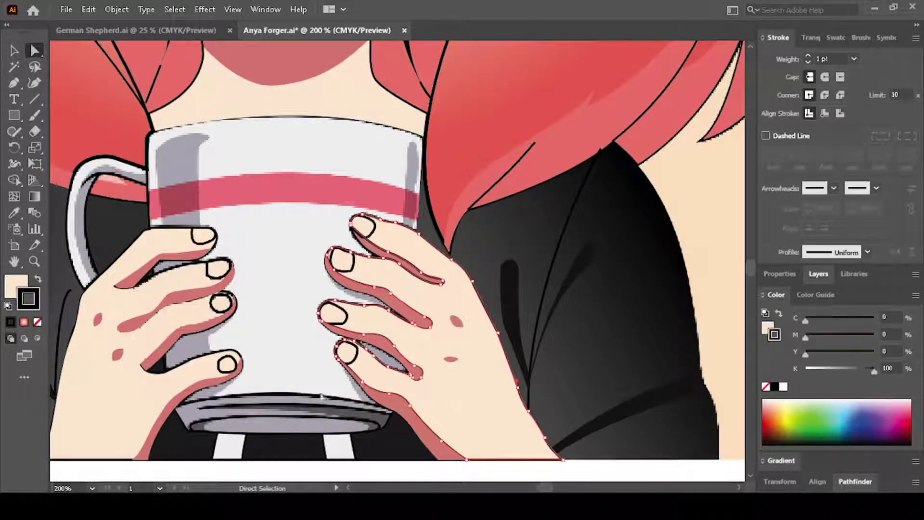
pyautogui.click(431, 288)
pyautogui.click(328, 314)
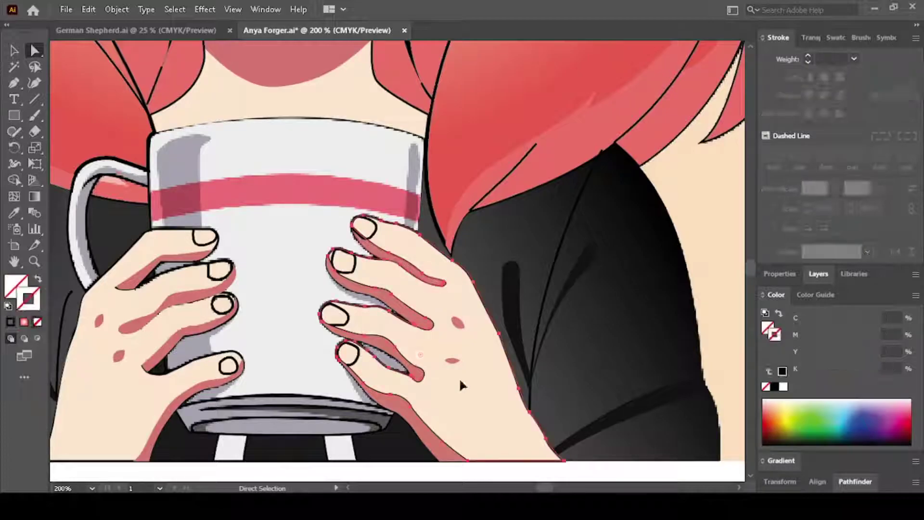
pyautogui.keyDown('alt'); pyautogui.scroll(1, 335, 340); pyautogui.keyUp('alt')
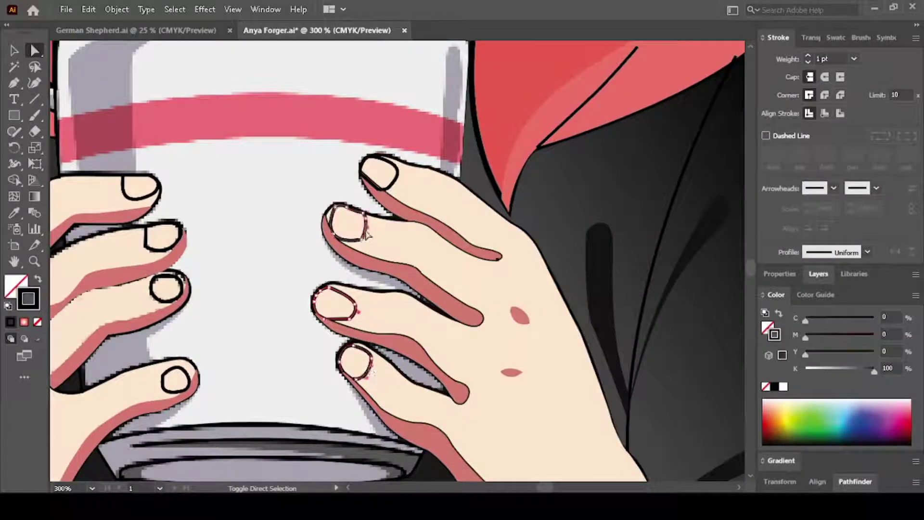
pyautogui.keyDown('alt'); pyautogui.scroll(-2, 488, 429); pyautogui.keyUp('alt')
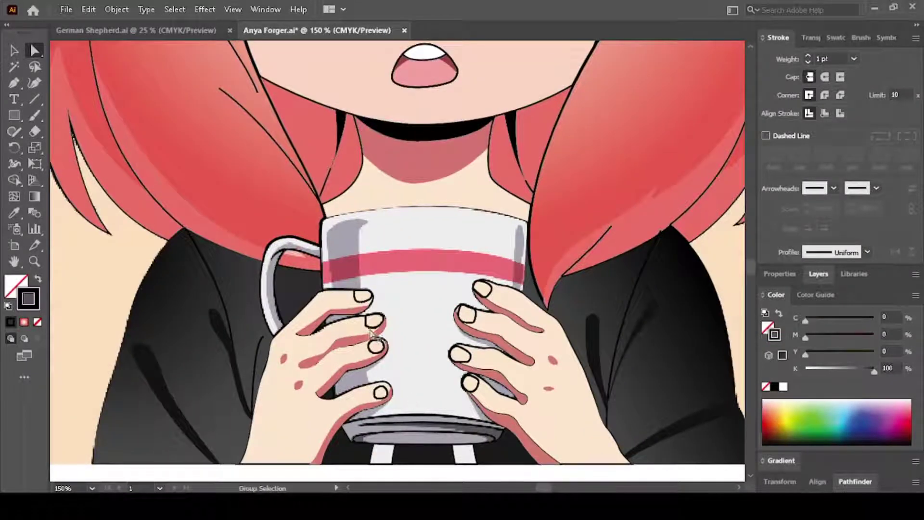
# Step: Place the first Pen anchor on the mug's rim
pyautogui.press('p')
pyautogui.keyDown('alt'); pyautogui.scroll(2, 371, 333); pyautogui.keyUp('alt')
pyautogui.keyDown('alt'); pyautogui.scroll(2, 305, 298); pyautogui.keyUp('alt')
pyautogui.click(305, 248)
pyautogui.keyDown('alt'); pyautogui.scroll(-2, 308, 250); pyautogui.keyUp('alt')
# Step: Add curved anchors along the mug rim to its right end and down the side
pyautogui.moveTo(443, 263); pyautogui.dragTo(524, 265)
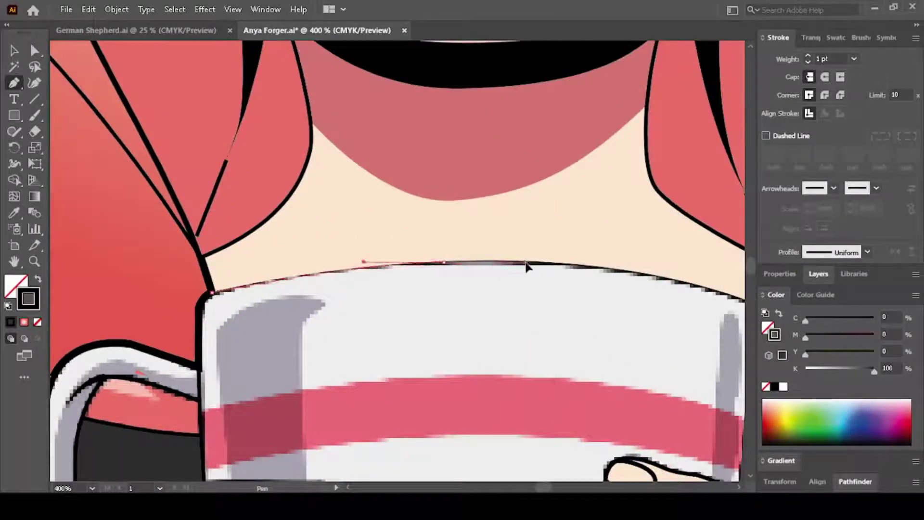
pyautogui.hscroll(3, 526, 267)
pyautogui.moveTo(576, 311); pyautogui.dragTo(702, 372)
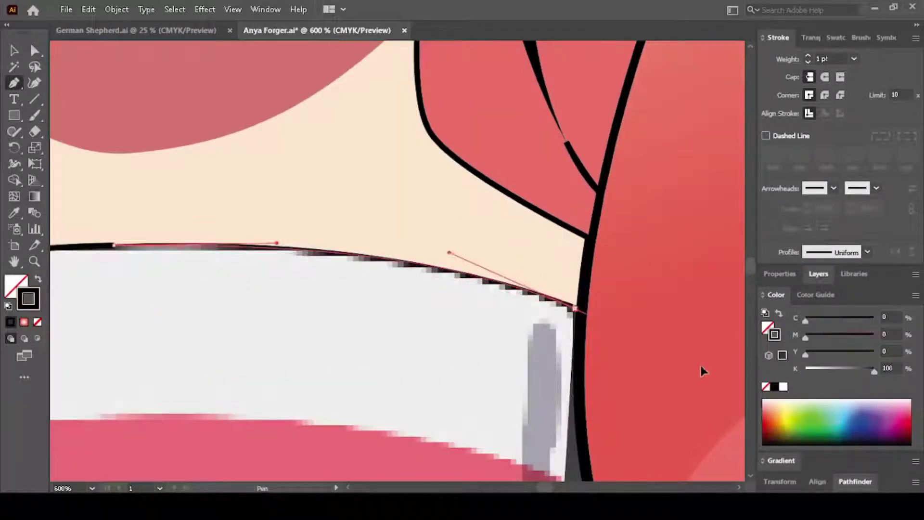
pyautogui.keyDown('alt'); pyautogui.scroll(-1, 556, 395); pyautogui.keyUp('alt')
pyautogui.scroll(-5, 556, 395)
pyautogui.scroll(-3, 556, 395)
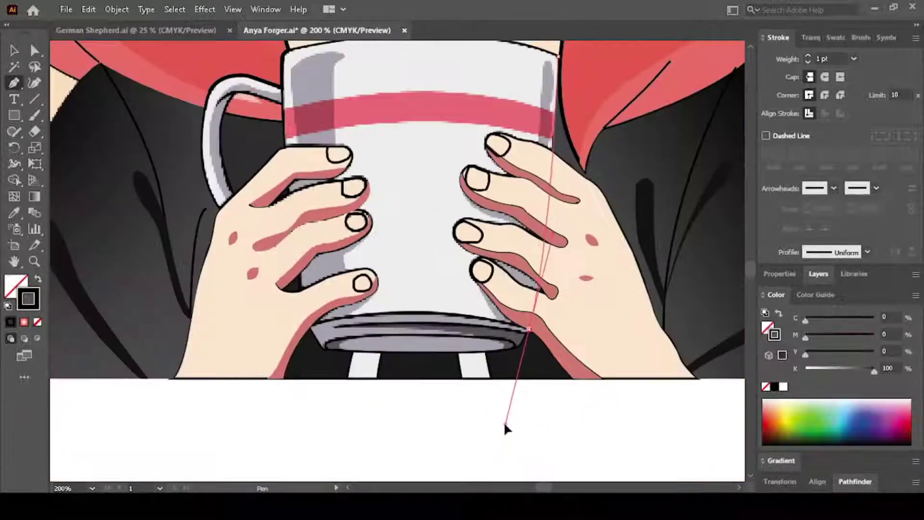
pyautogui.moveTo(511, 410); pyautogui.dragTo(536, 355)
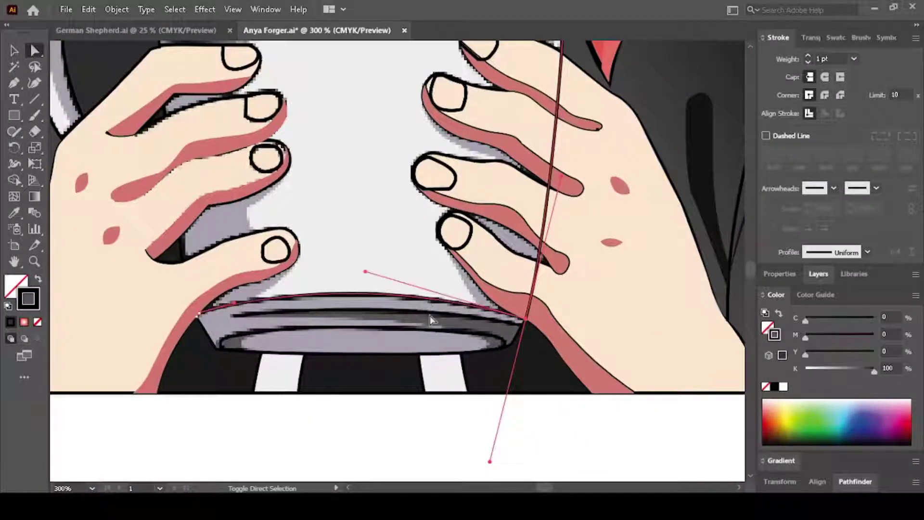
pyautogui.keyDown('ctrl'); pyautogui.click(449, 338); pyautogui.keyUp('ctrl')
pyautogui.click(427, 425)
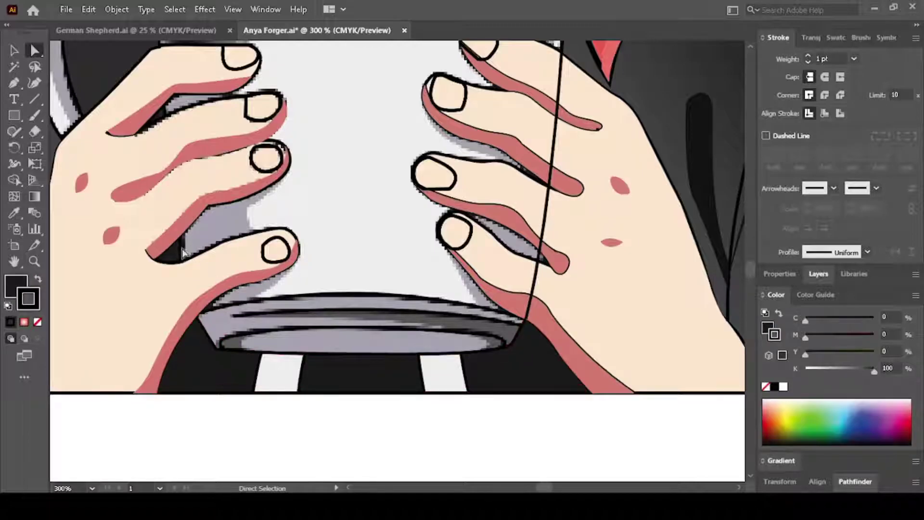
pyautogui.scroll(2, 173, 250)
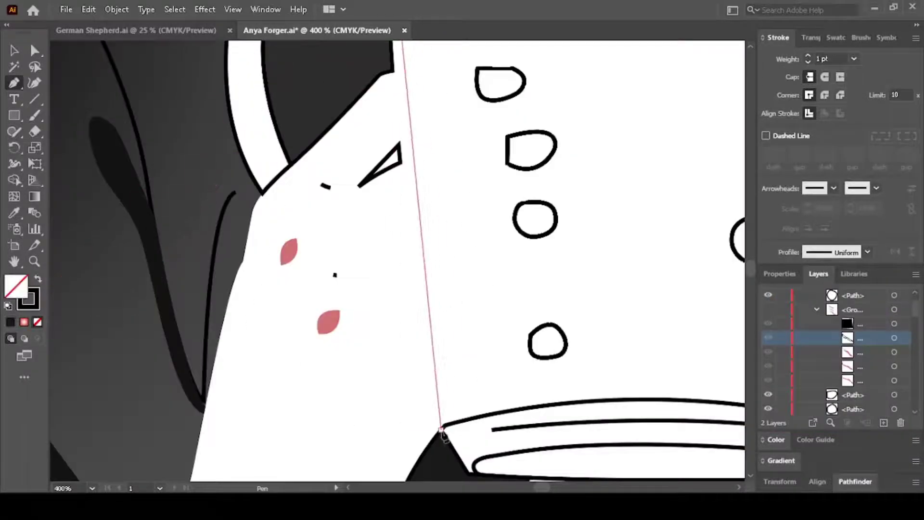
pyautogui.scroll(2, 463, 330)
# Step: Trace the mug base from its lower left corner with a curved anchor and sharp corner
pyautogui.click(458, 354)
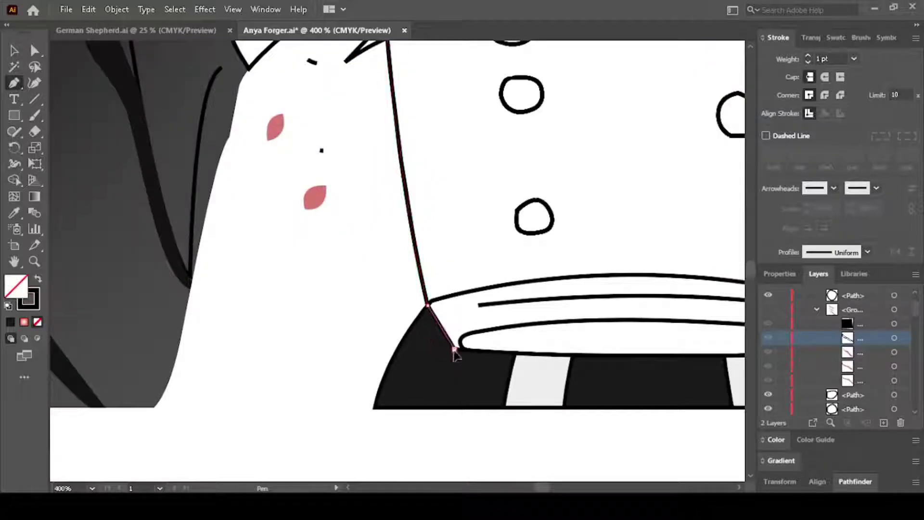
pyautogui.hscroll(5, 481, 352)
pyautogui.moveTo(511, 344); pyautogui.dragTo(606, 321)
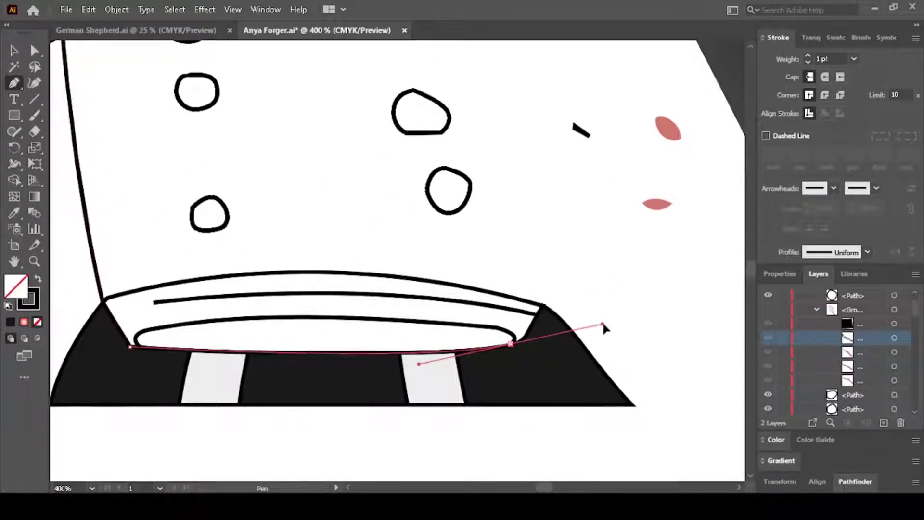
pyautogui.scroll(2, 533, 336)
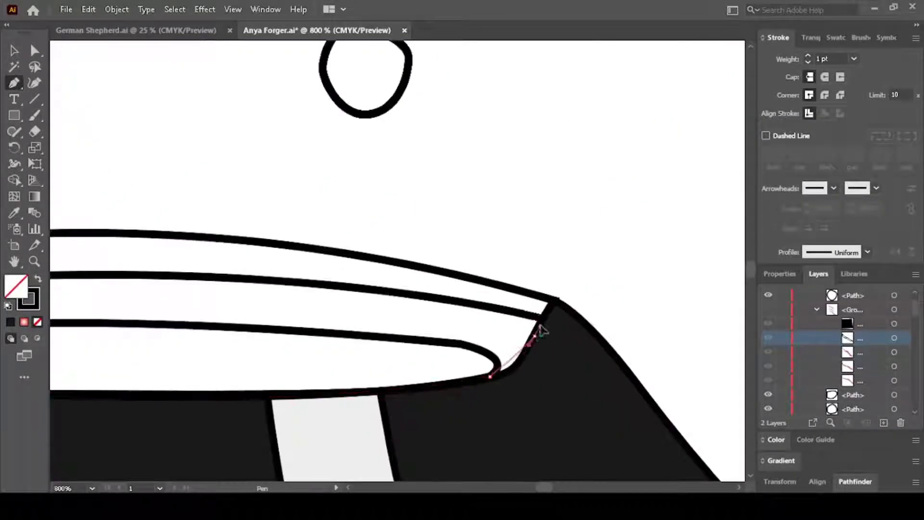
pyautogui.click(556, 291)
pyautogui.scroll(-4, 568, 272)
pyautogui.scroll(1, 588, 231)
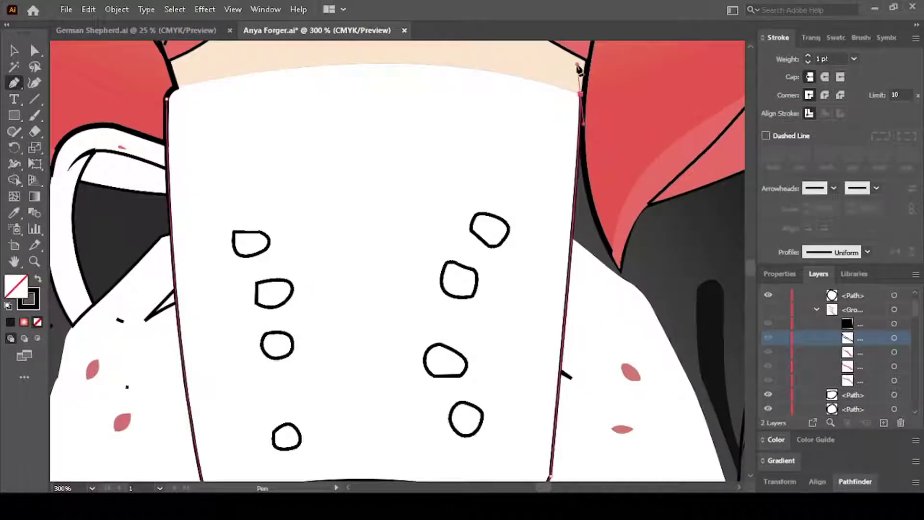
pyautogui.scroll(3, 579, 70)
# Step: Add a curved anchor on the mug's top edge and close the outline at its start
pyautogui.moveTo(400, 191); pyautogui.dragTo(287, 199)
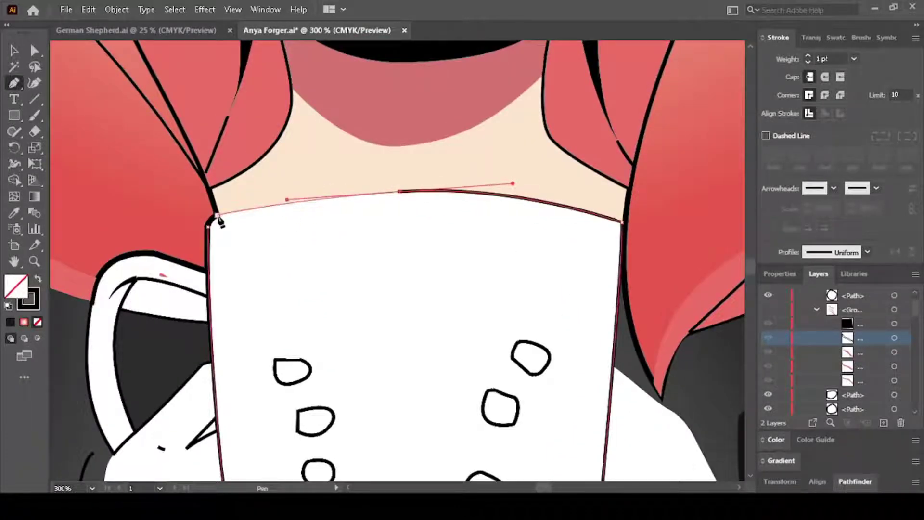
pyautogui.click(216, 216)
pyautogui.scroll(1, 219, 221)
pyautogui.scroll(-3, 346, 289)
pyautogui.scroll(2, 332, 239)
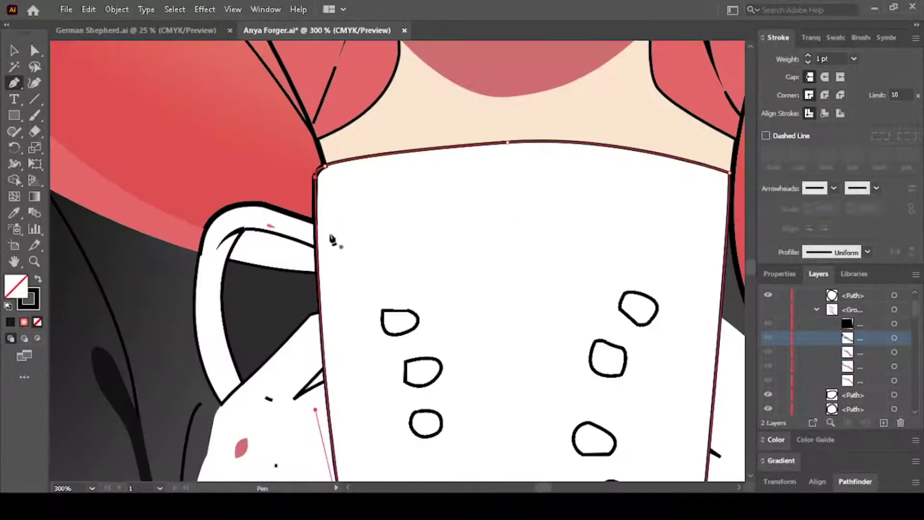
pyautogui.press('a')
pyautogui.scroll(-2, 367, 184)
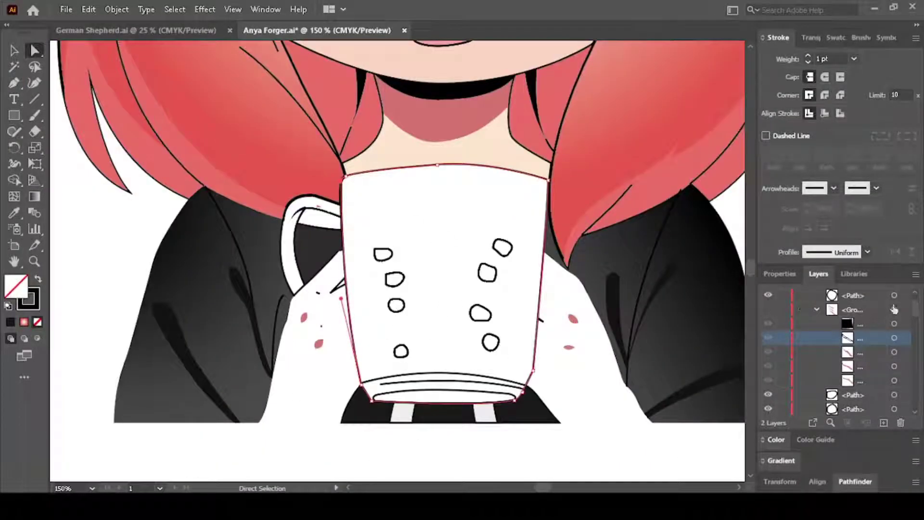
# Step: Draw a closed four-point path along the mug's pink stripe
pyautogui.scroll(3, 345, 234)
pyautogui.press('p')
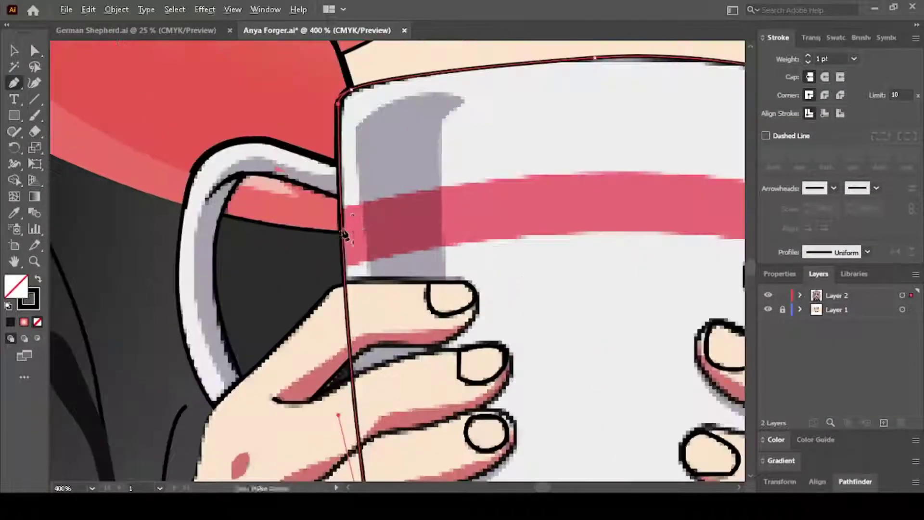
pyautogui.scroll(-2, 427, 202)
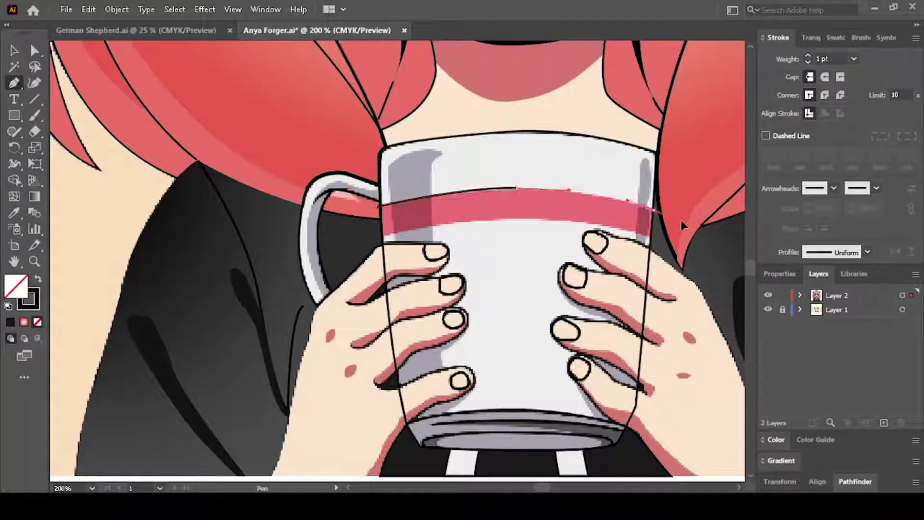
pyautogui.scroll(2, 680, 218)
pyautogui.click(638, 246)
pyautogui.click(370, 210)
pyautogui.click(65, 251)
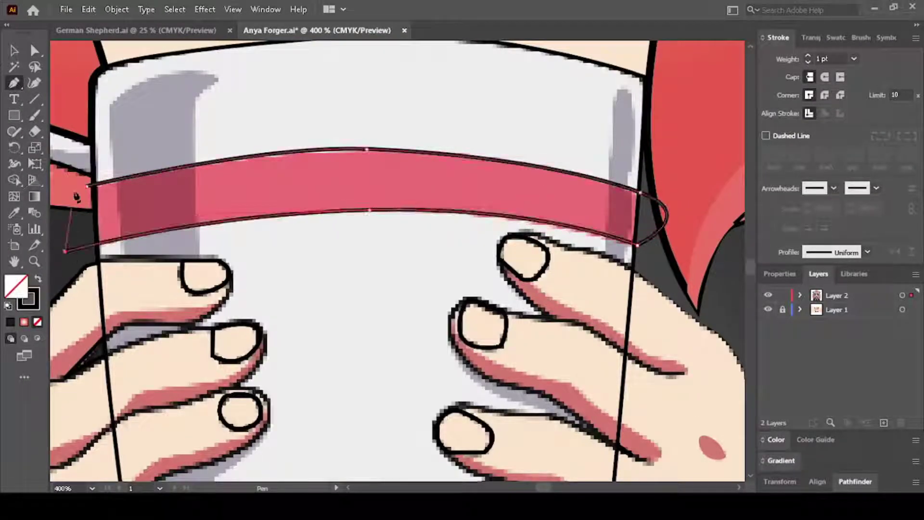
pyautogui.click(89, 186)
pyautogui.scroll(-2, 93, 193)
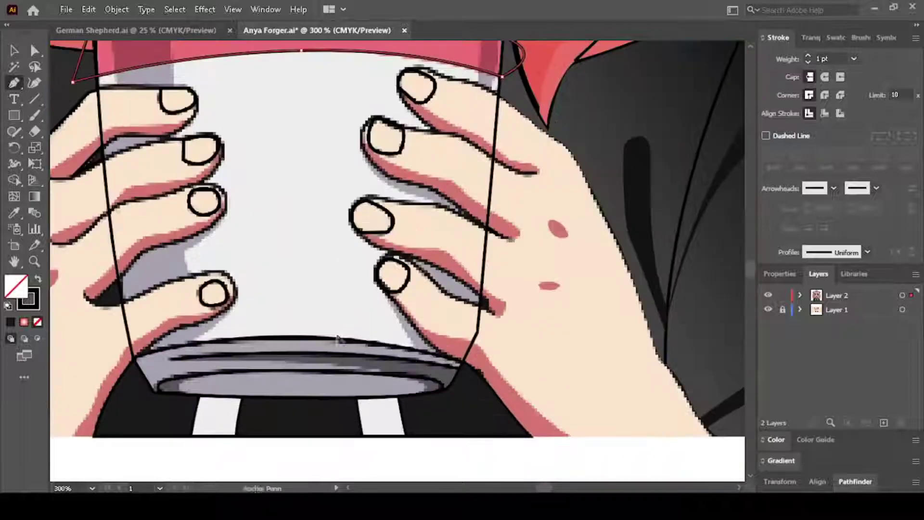
pyautogui.scroll(2, 444, 197)
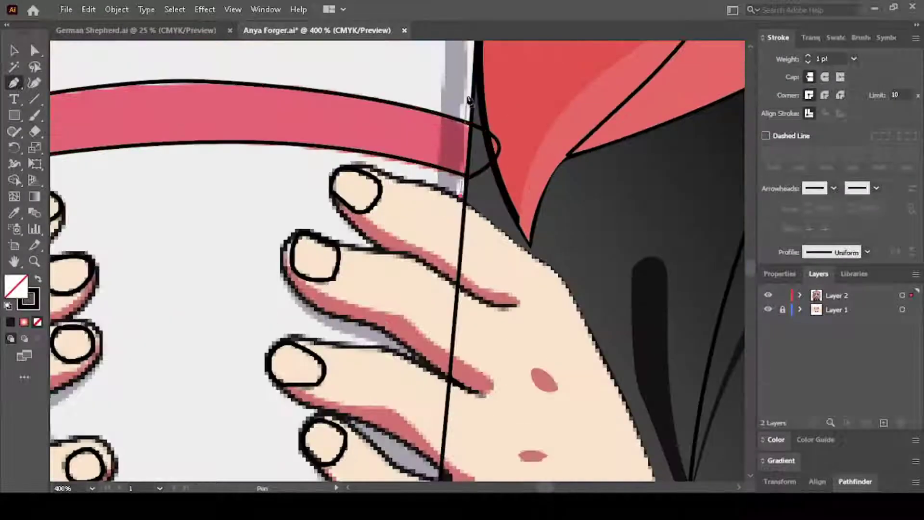
pyautogui.scroll(-1, 444, 197)
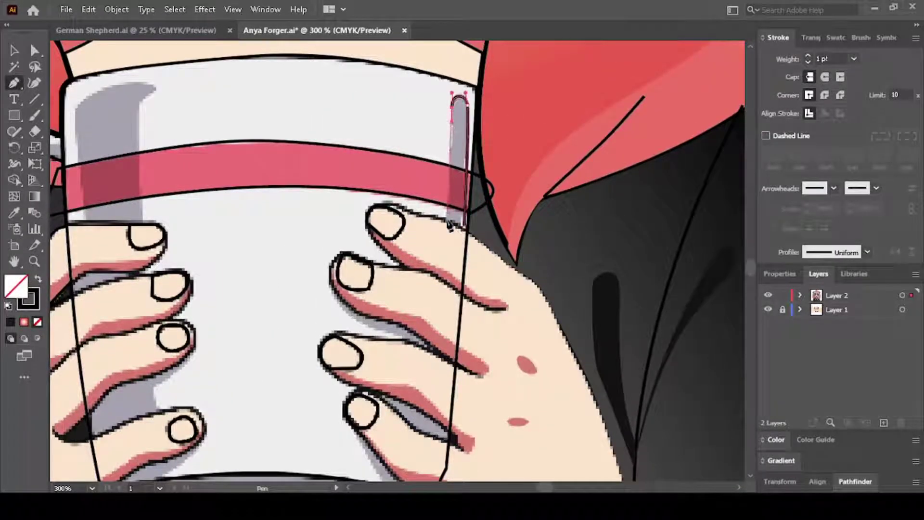
# Step: Trace the shadow outline along the finger and around the mug's bottom rim
pyautogui.click(332, 284)
pyautogui.click(369, 327)
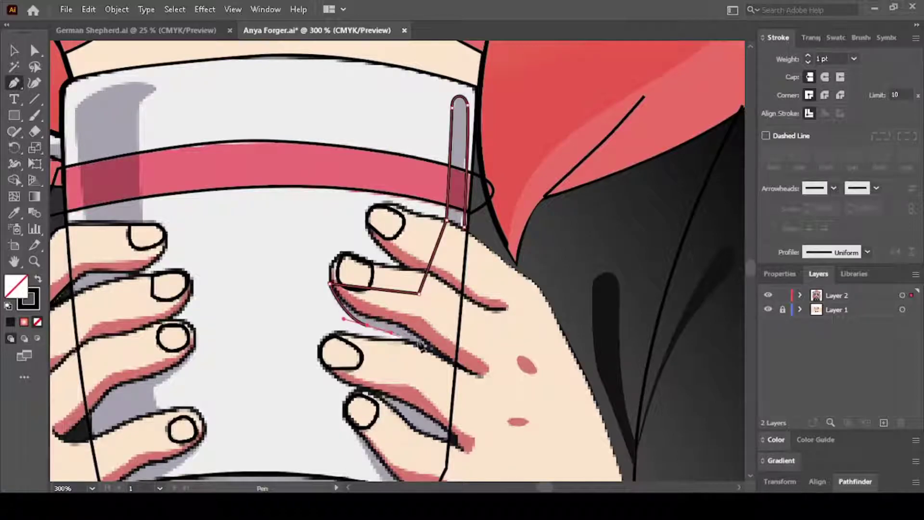
pyautogui.click(409, 343)
pyautogui.scroll(-3, 381, 381)
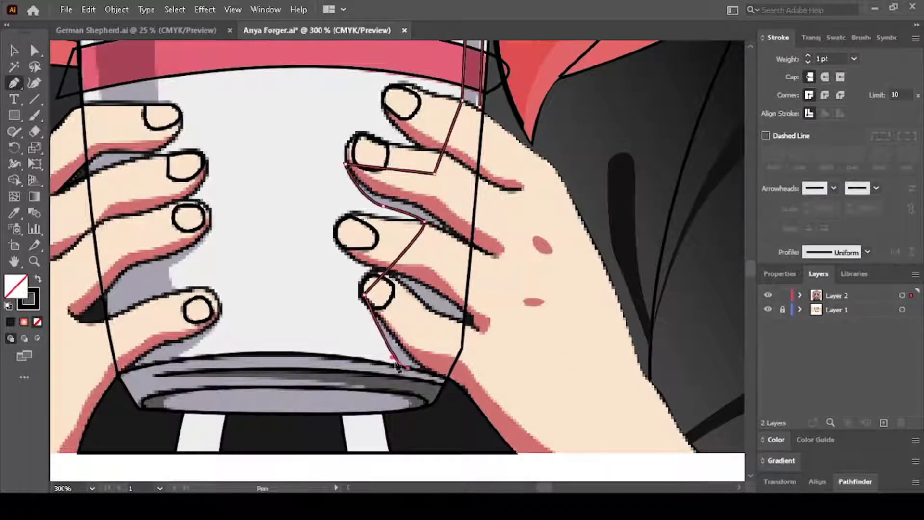
pyautogui.moveTo(397, 367); pyautogui.dragTo(350, 360)
pyautogui.hscroll(-3, 183, 349)
pyautogui.moveTo(287, 354); pyautogui.dragTo(158, 368)
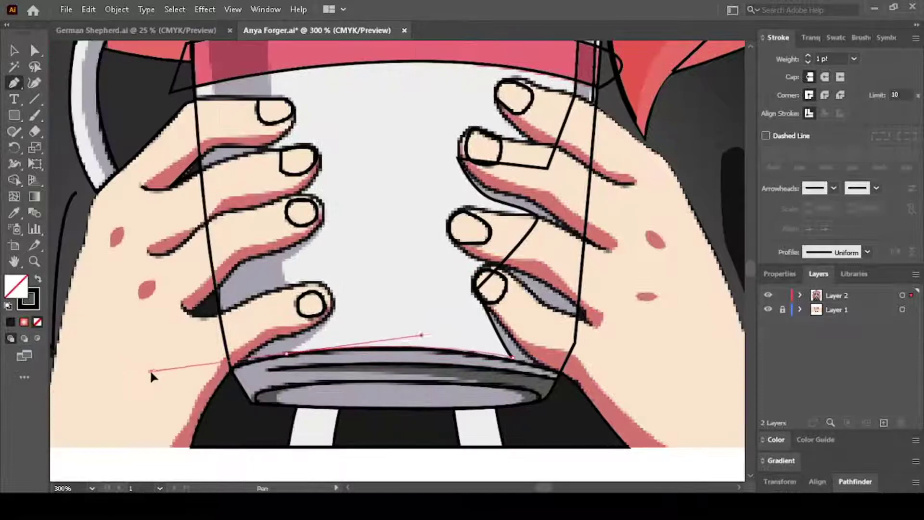
pyautogui.scroll(1, 296, 350)
# Step: Continue the outline over the fingertip, along the finger edge and down the mug's left edge
pyautogui.moveTo(347, 299); pyautogui.dragTo(351, 274)
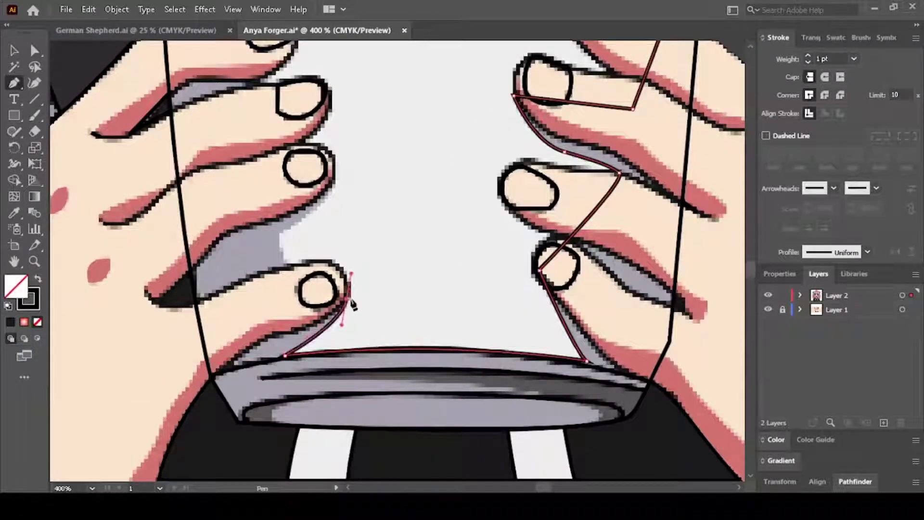
pyautogui.click(292, 267)
pyautogui.click(280, 233)
pyautogui.moveTo(333, 179); pyautogui.dragTo(321, 103)
pyautogui.scroll(3, 298, 154)
pyautogui.scroll(3, 306, 182)
pyautogui.moveTo(215, 142); pyautogui.dragTo(210, 153)
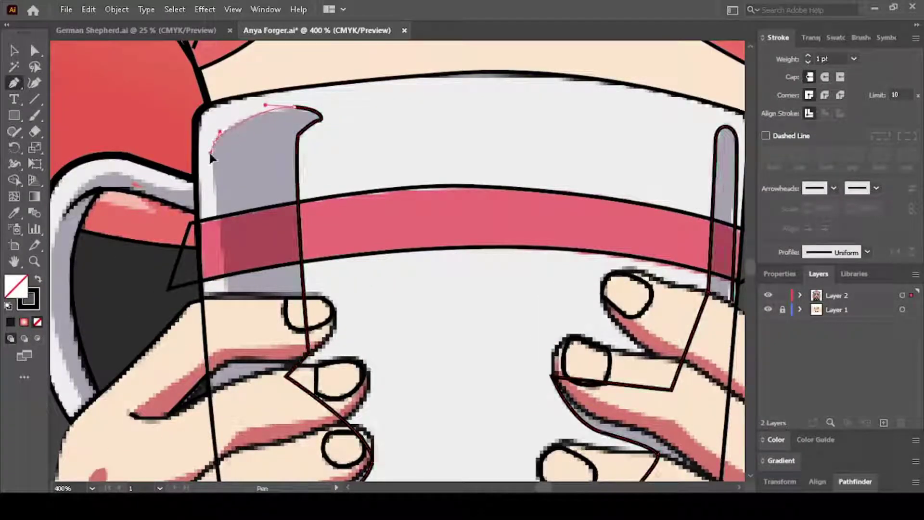
pyautogui.moveTo(229, 294); pyautogui.dragTo(237, 312)
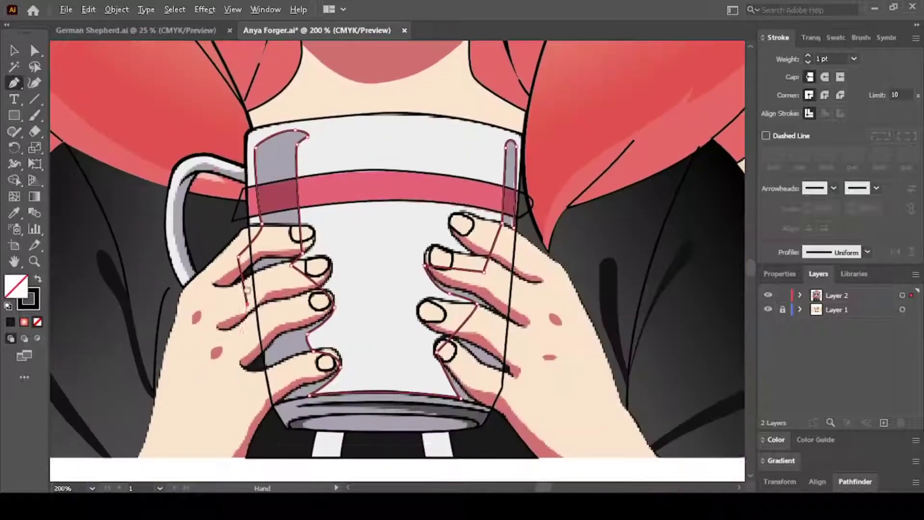
# Step: Merge the mug regions and the small left wedge into one shadow shape with Shape Builder
pyautogui.hotkey('ctrl', 'a')
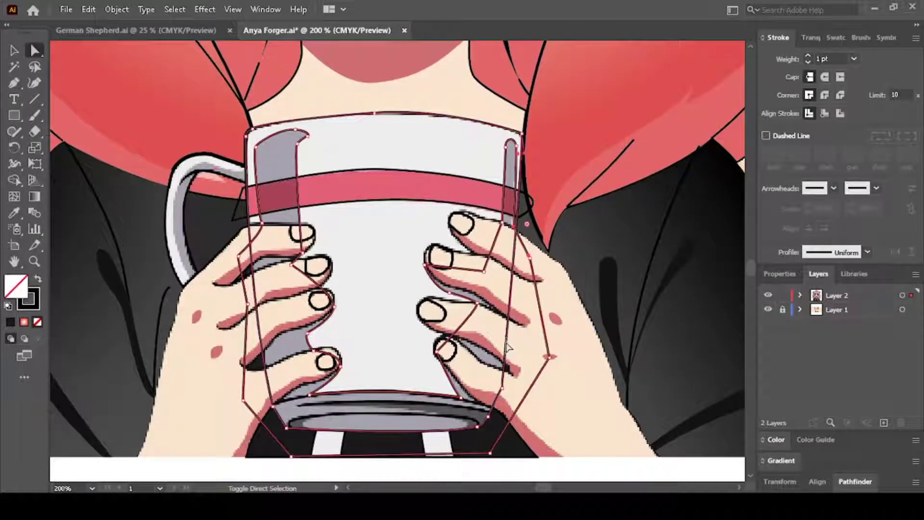
pyautogui.hotkey('shift', 'm')
pyautogui.moveTo(262, 196); pyautogui.dragTo(392, 154)
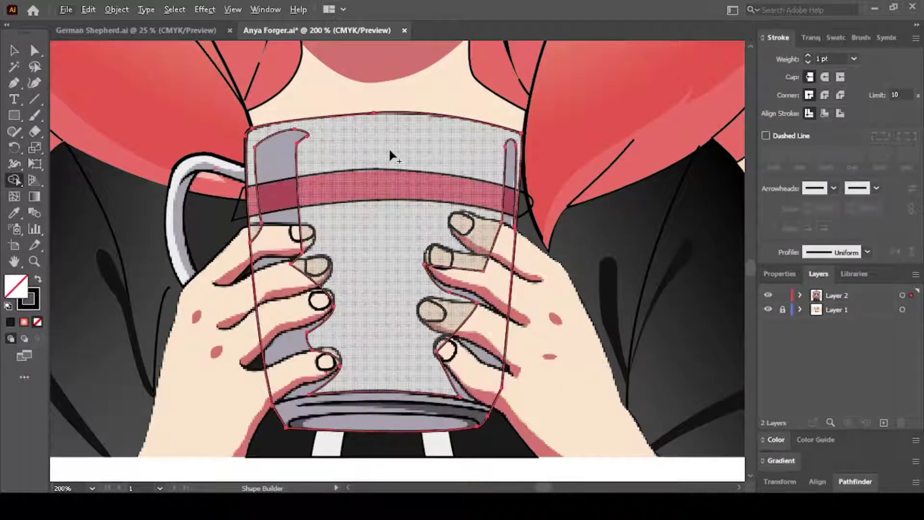
pyautogui.press('a')
pyautogui.hotkey('ctrl', 'shift', 'a')
pyautogui.hotkey('ctrl', 'a')
pyautogui.hotkey('shift', 'm')
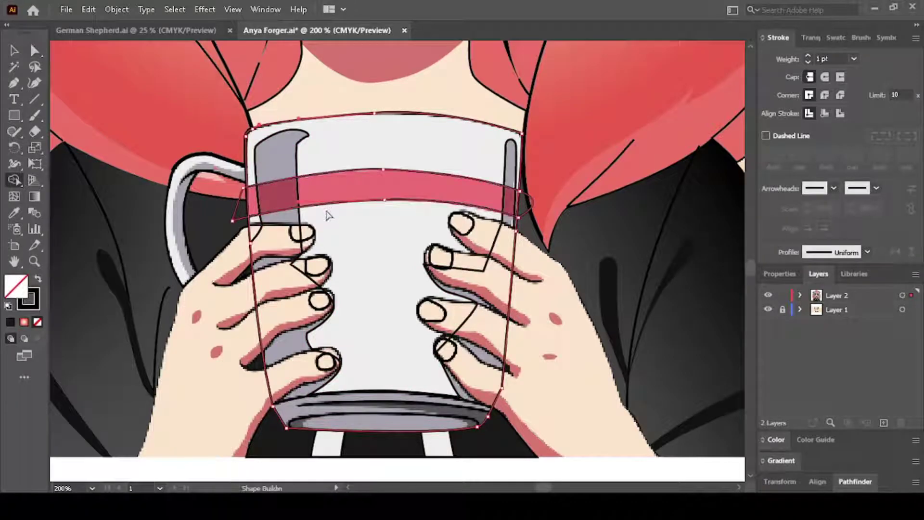
pyautogui.click(239, 217)
pyautogui.press('a')
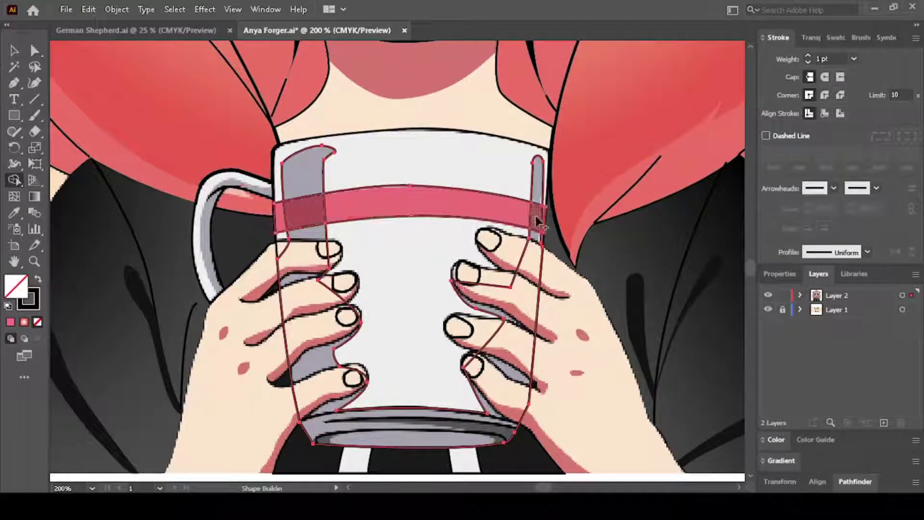
pyautogui.hotkey('ctrl', 'shift', 'a')
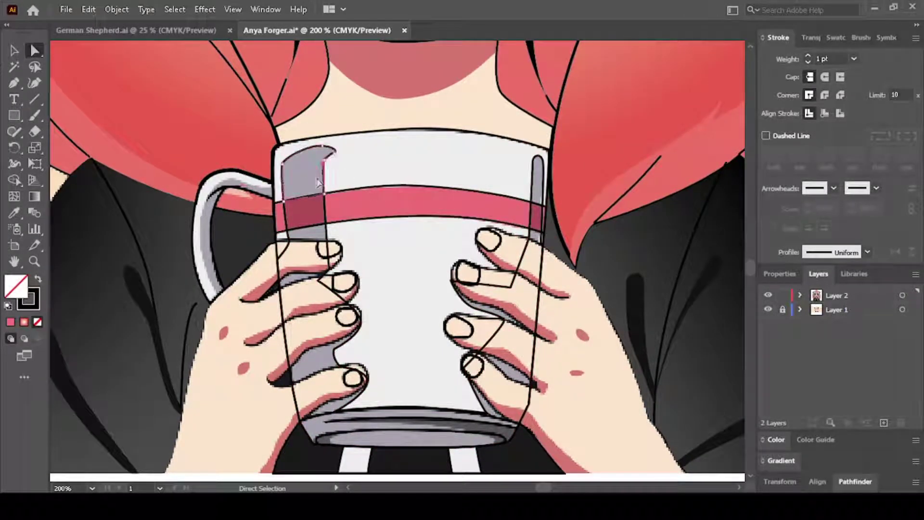
# Step: Fill the shadow shape grey, the band pink and its square darker pink, without outlines
pyautogui.click(537, 195)
pyautogui.click(14, 212)
pyautogui.click(304, 176)
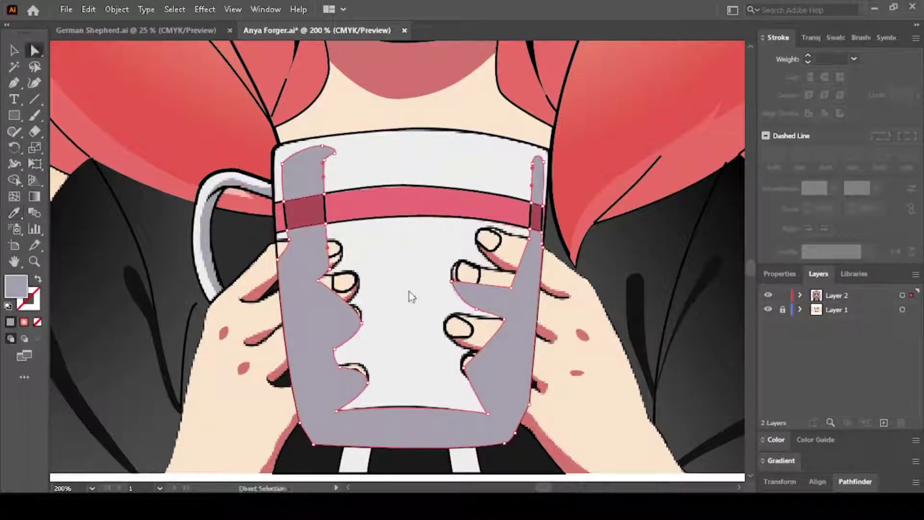
pyautogui.click(416, 220)
pyautogui.hotkey('ctrl', '+')
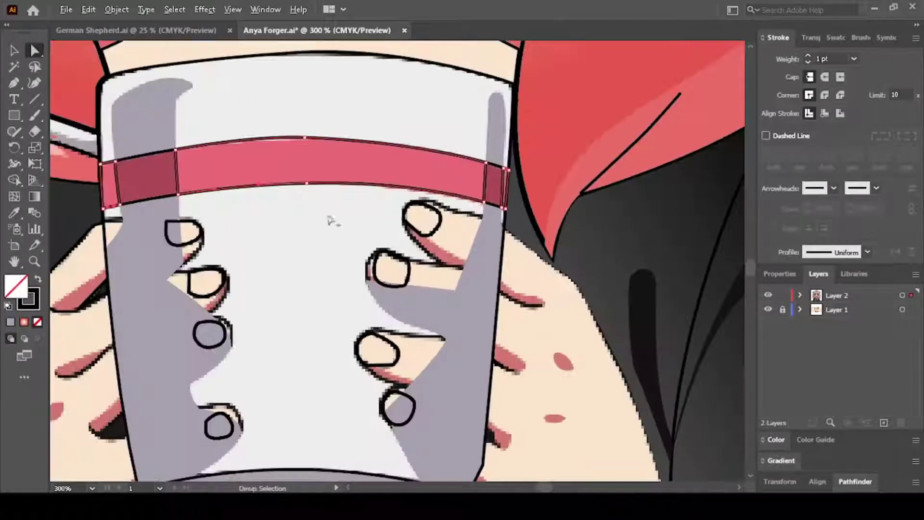
pyautogui.press('i')
pyautogui.click(235, 193)
pyautogui.press('a')
pyautogui.hotkey('ctrl', 'shift', 'a')
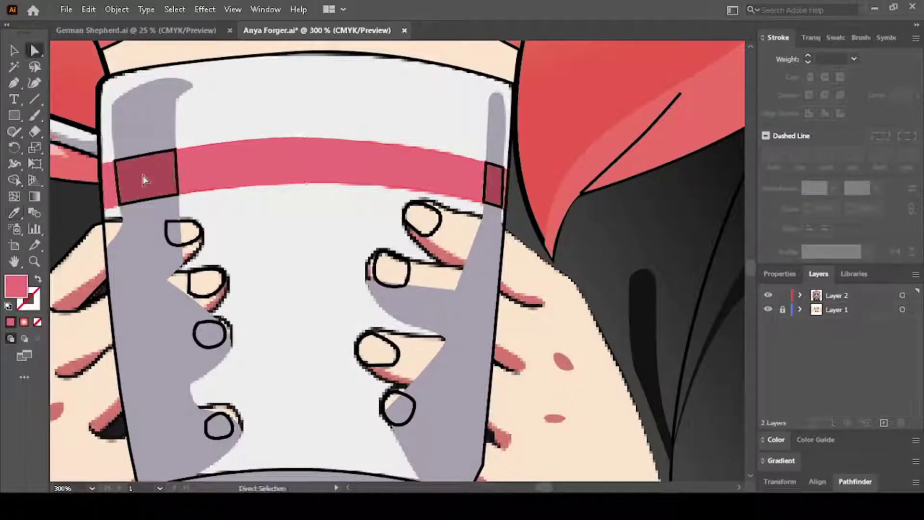
pyautogui.click(160, 204)
pyautogui.press('i')
pyautogui.click(157, 171)
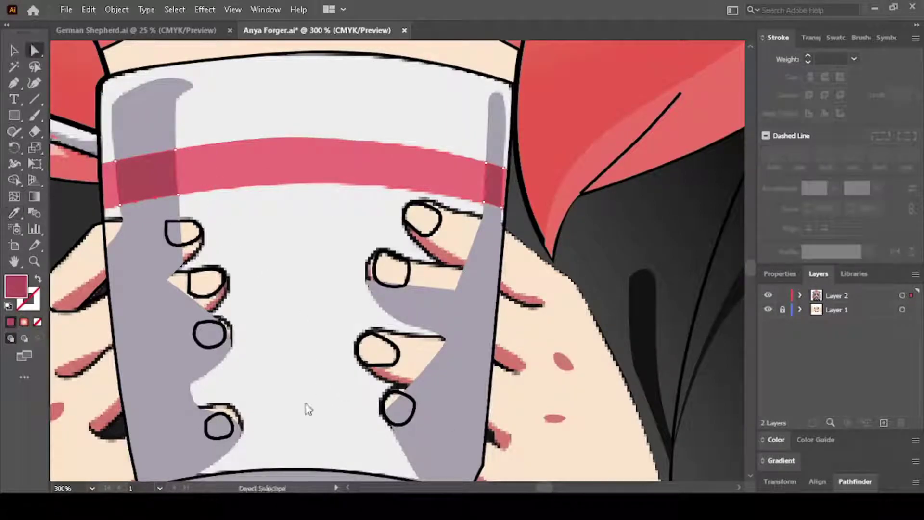
# Step: Try a light grey fill on the mug body, then undo it
pyautogui.scroll(-2, 295, 298)
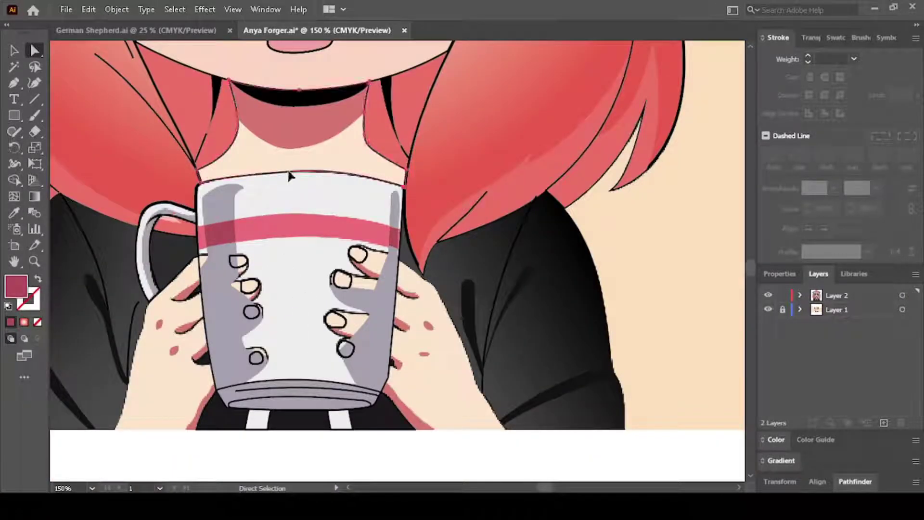
pyautogui.click(299, 409)
pyautogui.press('i')
pyautogui.click(322, 258)
pyautogui.hotkey('ctrl', 'z')
pyautogui.press('a')
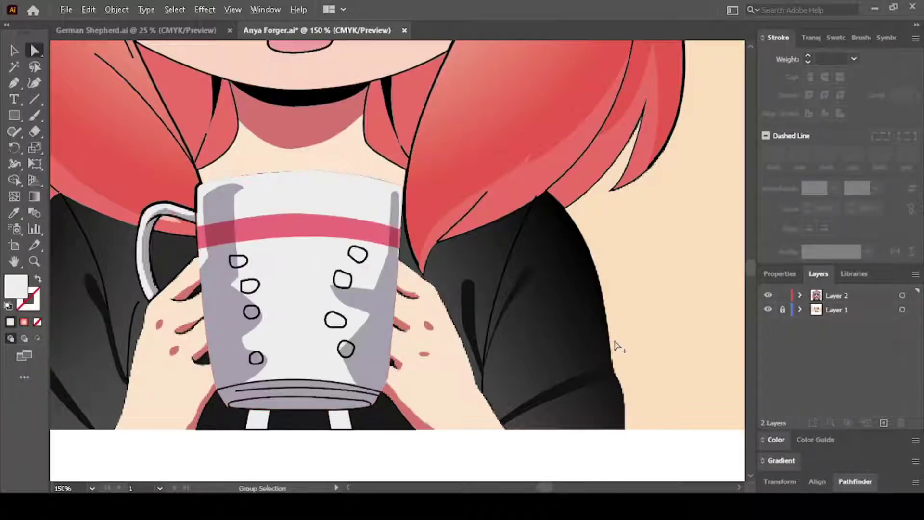
# Step: Move the hand paths above the mug paths in Layer 2 of the Layers panel
pyautogui.scroll(-1, 615, 344)
pyautogui.click(800, 296)
pyautogui.scroll(-2, 770, 385)
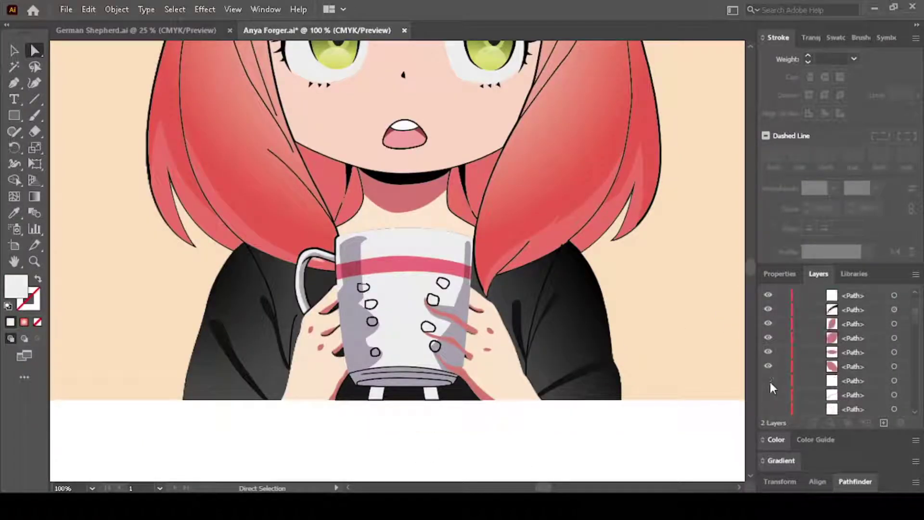
pyautogui.scroll(-1, 769, 357)
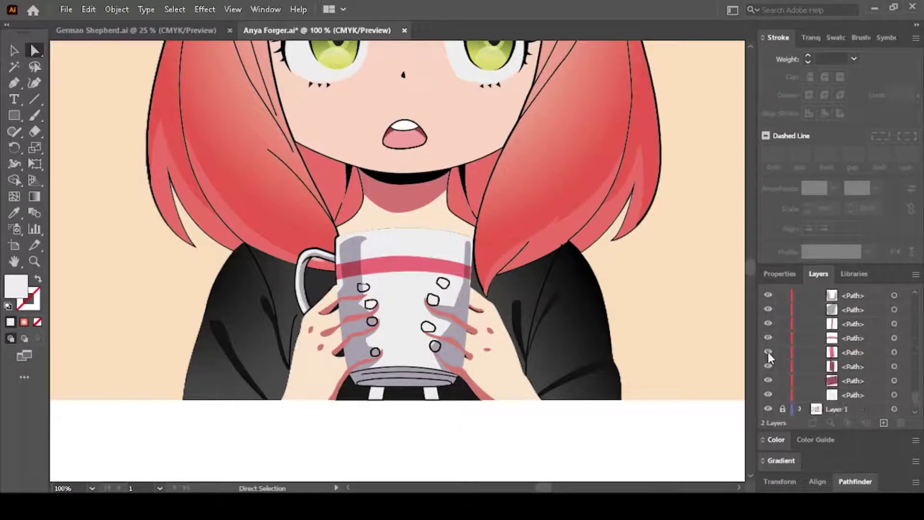
pyautogui.scroll(3, 383, 357)
pyautogui.click(449, 232)
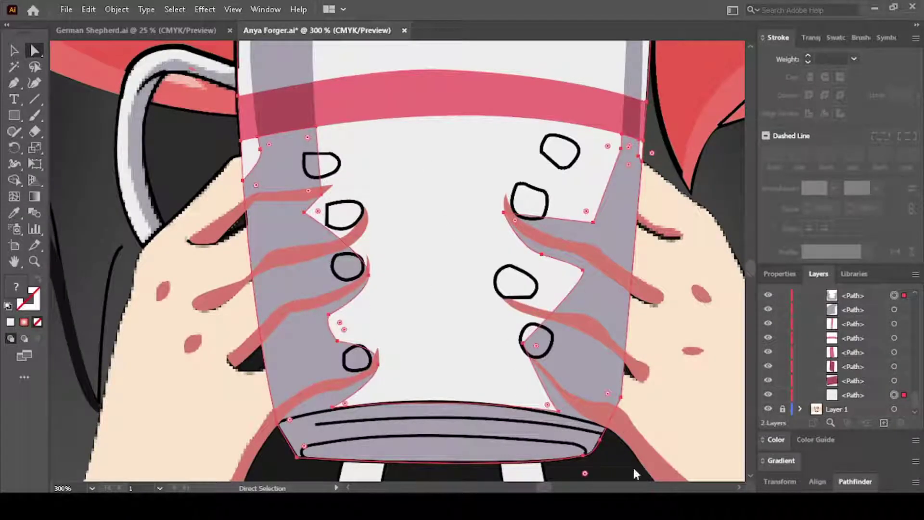
pyautogui.hotkey('ctrl', '-')
pyautogui.hotkey('ctrl', '-')
pyautogui.hotkey('ctrl', 'shift', 'a')
pyautogui.scroll(-3, 770, 404)
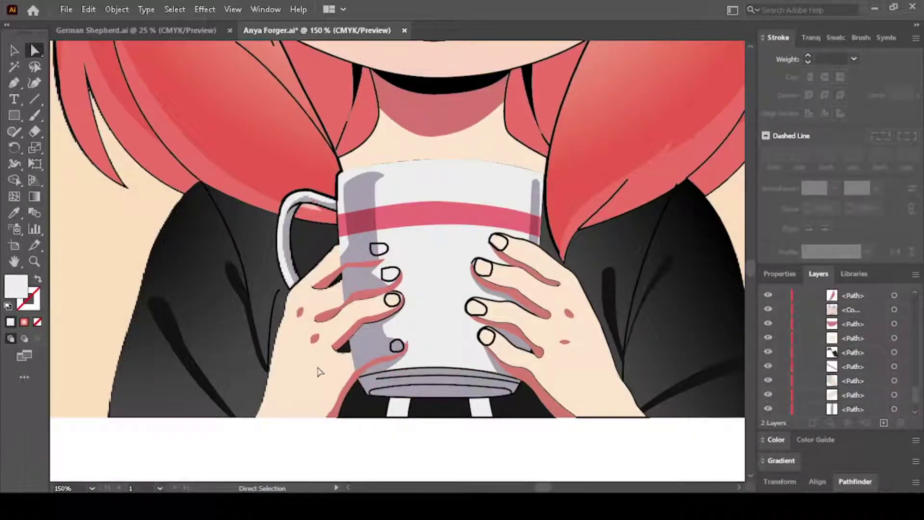
pyautogui.scroll(-3, 847, 366)
pyautogui.moveTo(852, 380); pyautogui.dragTo(852, 308)
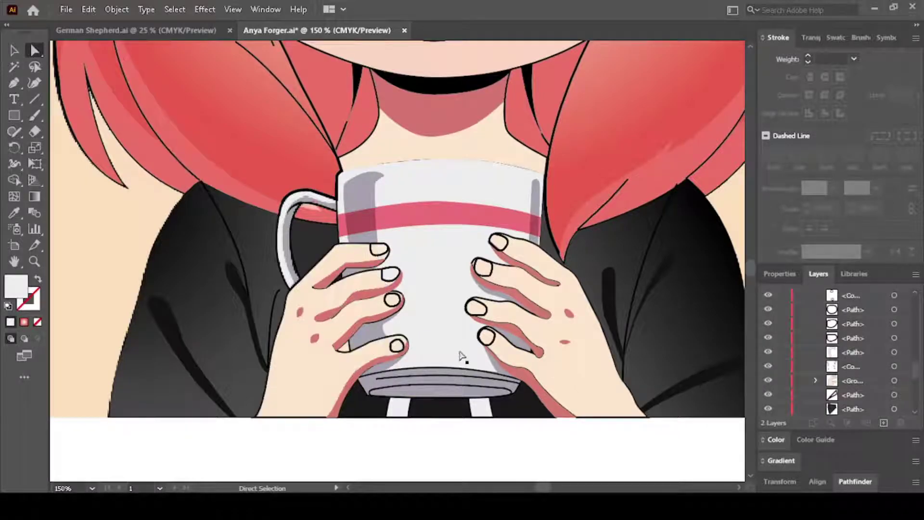
pyautogui.scroll(-2, 429, 415)
pyautogui.scroll(2, 333, 237)
# Step: Give the shape inside the handle the red hair colour and select the handle outline
pyautogui.scroll(3, 328, 272)
pyautogui.click(328, 272)
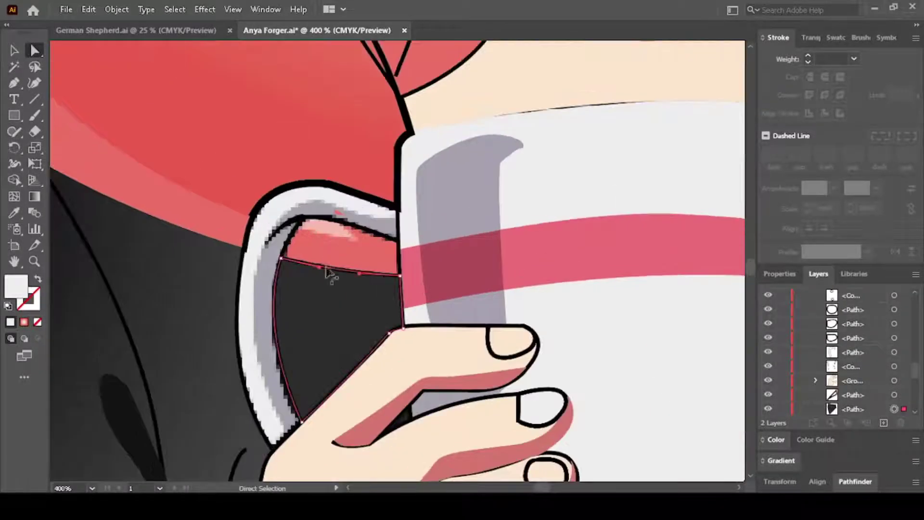
pyautogui.click(313, 248)
pyautogui.press('i')
pyautogui.click(247, 215)
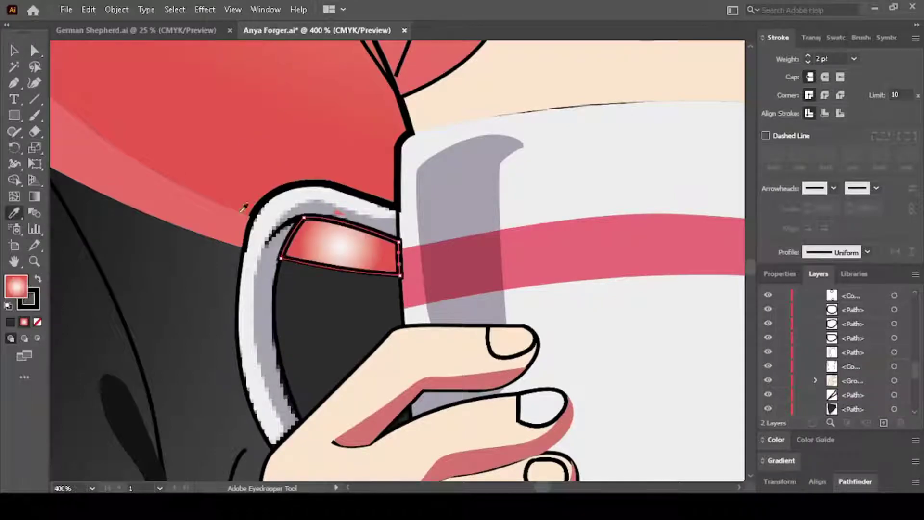
pyautogui.click(261, 192)
pyautogui.scroll(-1, 278, 234)
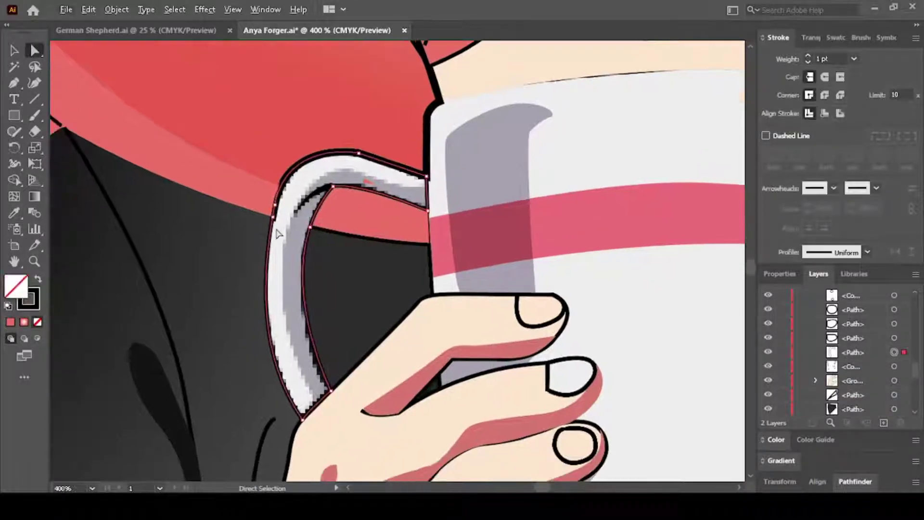
# Step: Trace a closed shape over the handle's top, around its bend and down its side
pyautogui.click(427, 191)
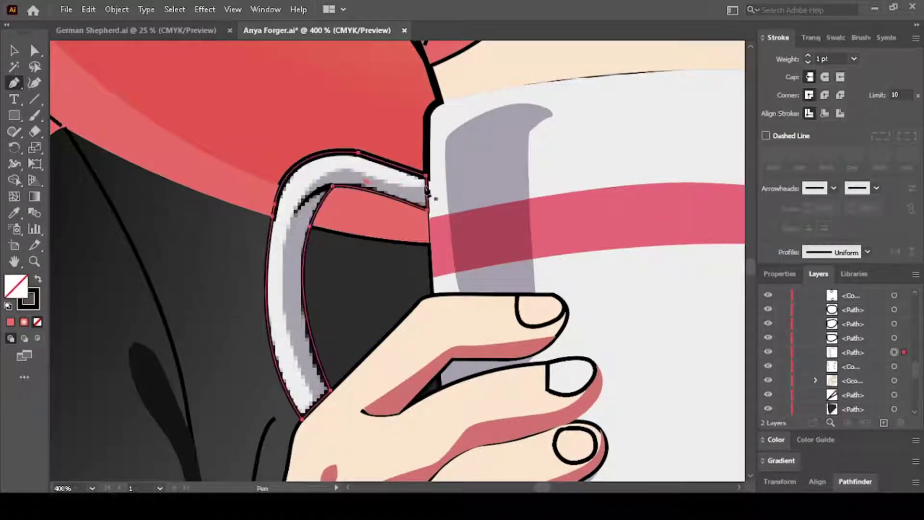
pyautogui.scroll(1, 430, 196)
pyautogui.click(306, 159)
pyautogui.moveTo(204, 174); pyautogui.dragTo(164, 226)
pyautogui.scroll(-2, 163, 226)
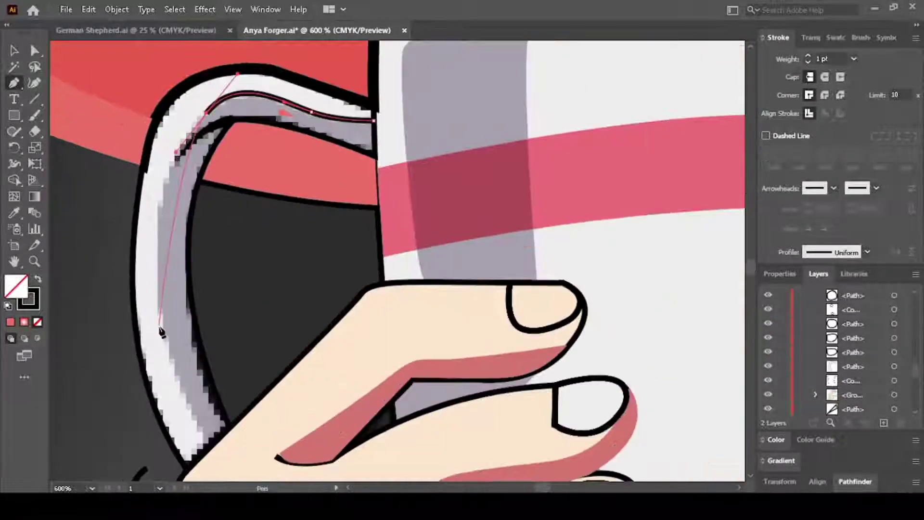
pyautogui.moveTo(162, 315); pyautogui.dragTo(180, 407)
pyautogui.moveTo(210, 444); pyautogui.dragTo(243, 454)
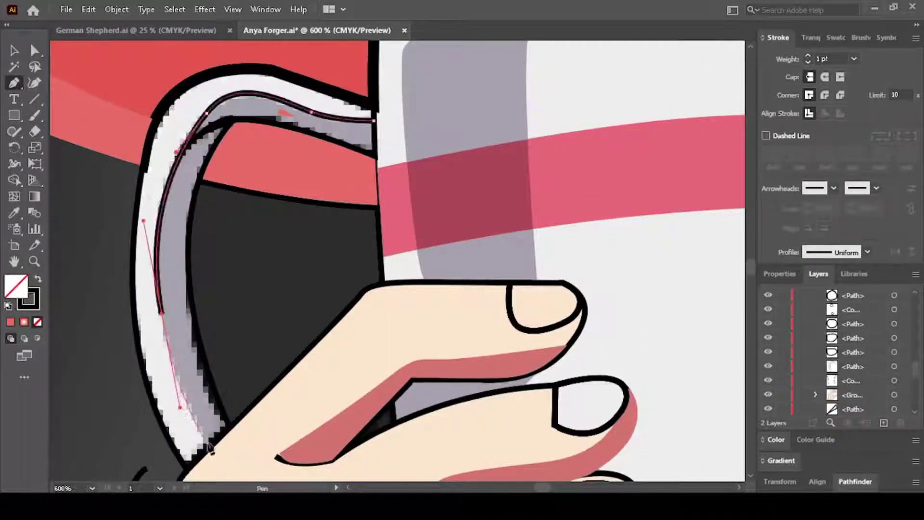
pyautogui.click(347, 371)
pyautogui.click(416, 317)
pyautogui.click(399, 204)
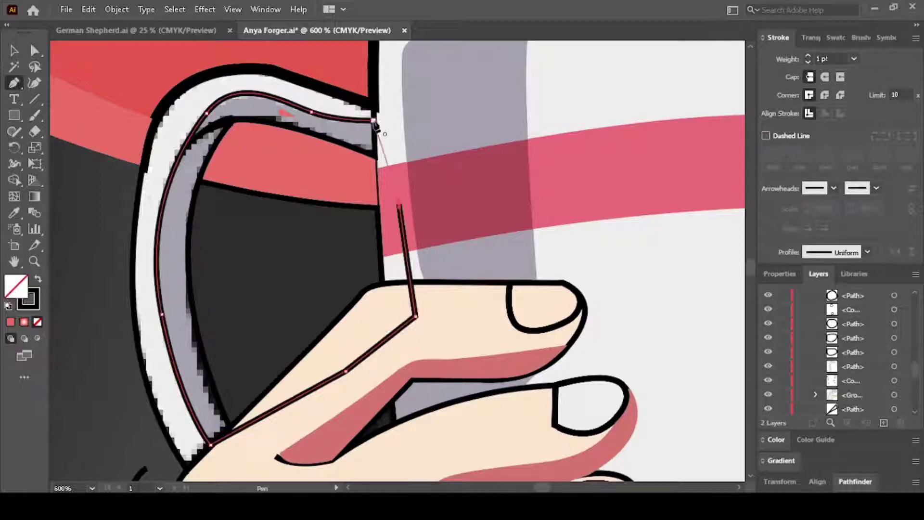
# Step: Merge the handle pieces, apply the mug's grey shading, and make the handle band white
pyautogui.keyDown('ctrl'); pyautogui.keyDown('shift'); pyautogui.click(392, 217); pyautogui.keyUp('shift'); pyautogui.keyUp('ctrl')
pyautogui.hotkey('shift', 'm')
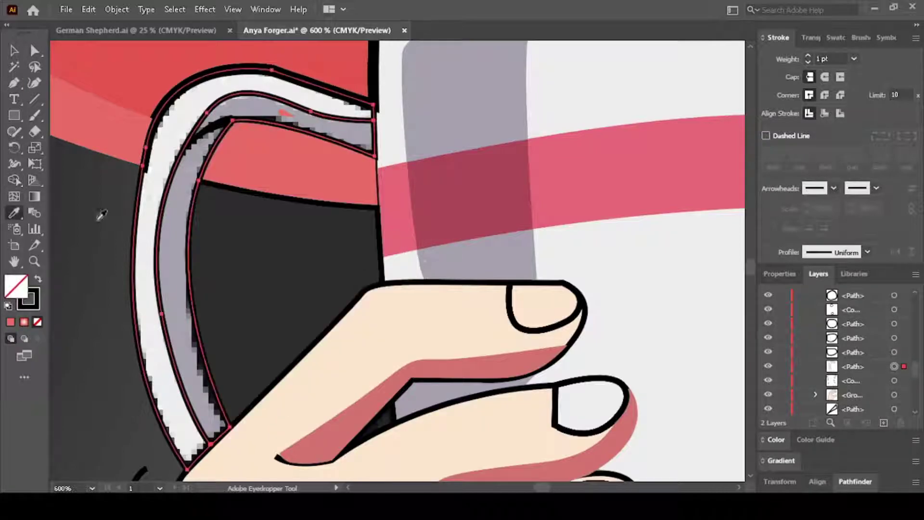
pyautogui.click(182, 217)
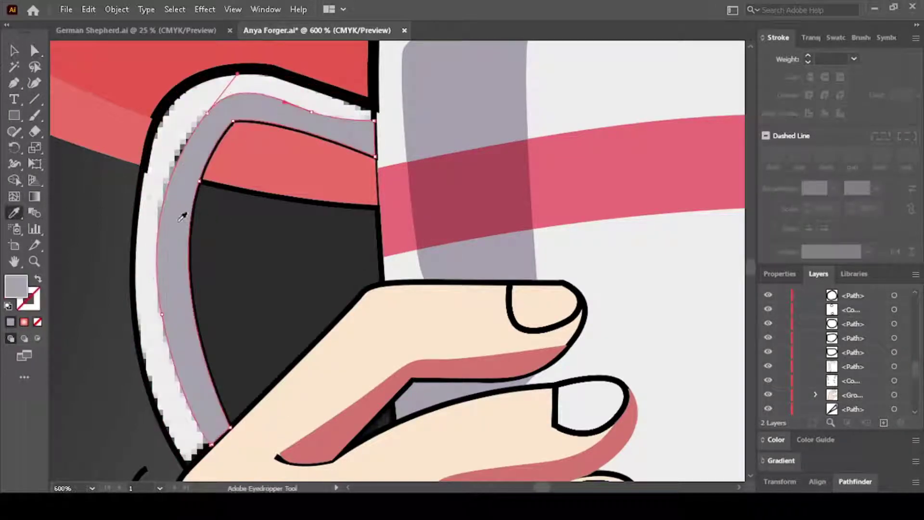
pyautogui.press('a')
pyautogui.click(154, 186)
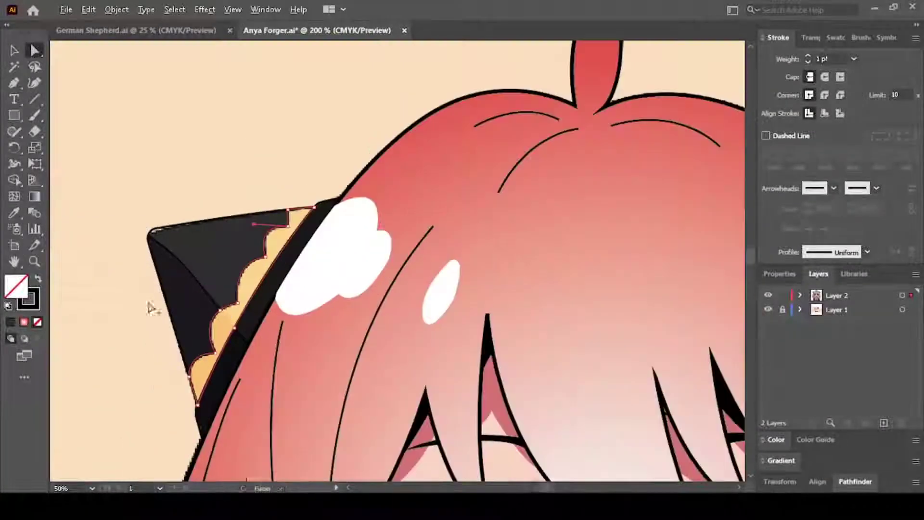
# Step: Select the dark hat shapes on both sides with the Direct Selection tool
pyautogui.click(241, 289)
pyautogui.press('i')
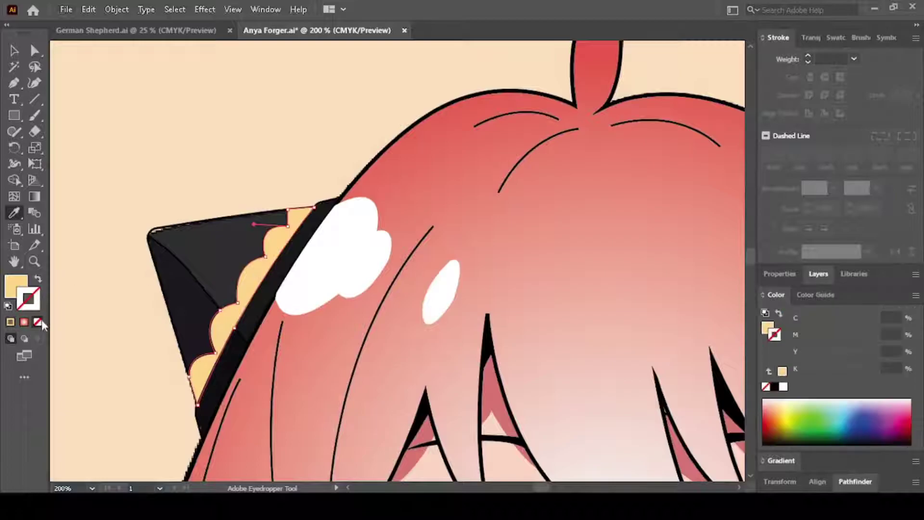
pyautogui.press('a')
pyautogui.scroll(1, 273, 145)
pyautogui.click(97, 377)
pyautogui.hscroll(-10, 234, 450)
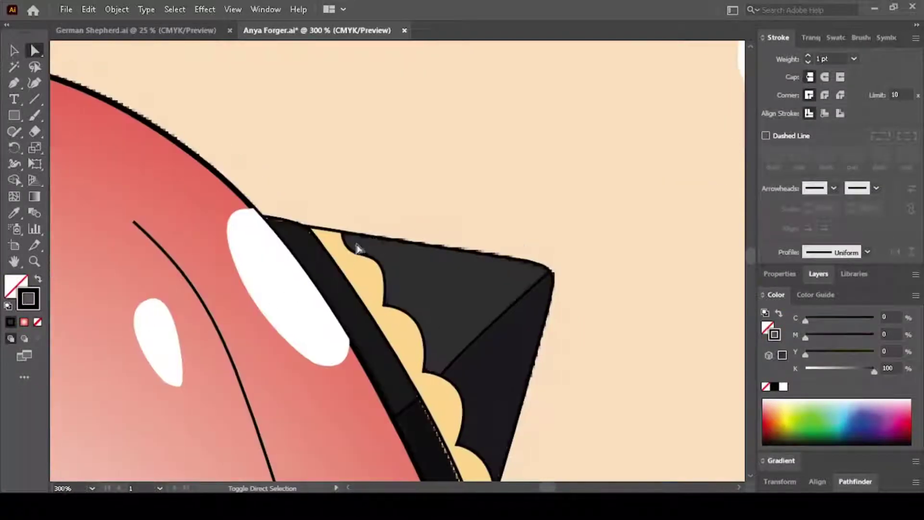
pyautogui.scroll(-3, 112, 324)
pyautogui.hscroll(-10, 311, 273)
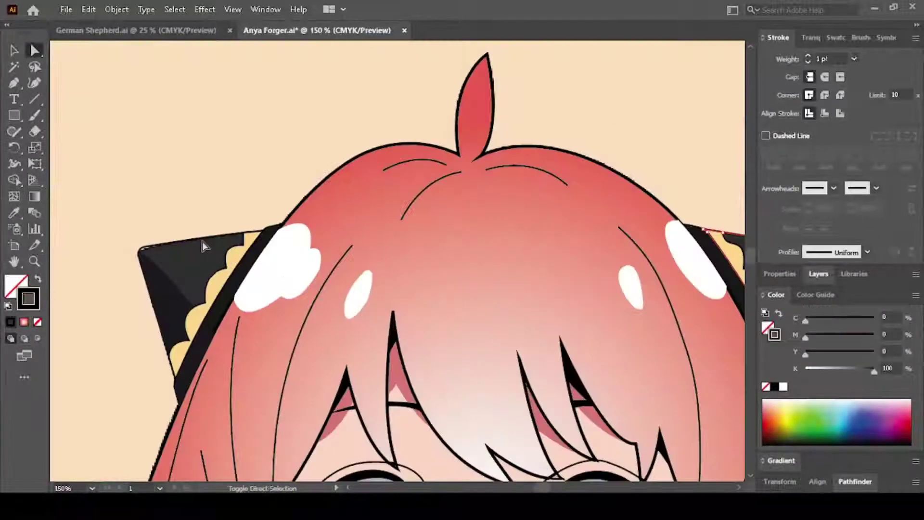
pyautogui.hscroll(5, 293, 258)
pyautogui.keyDown('shift'); pyautogui.click(589, 231); pyautogui.keyUp('shift')
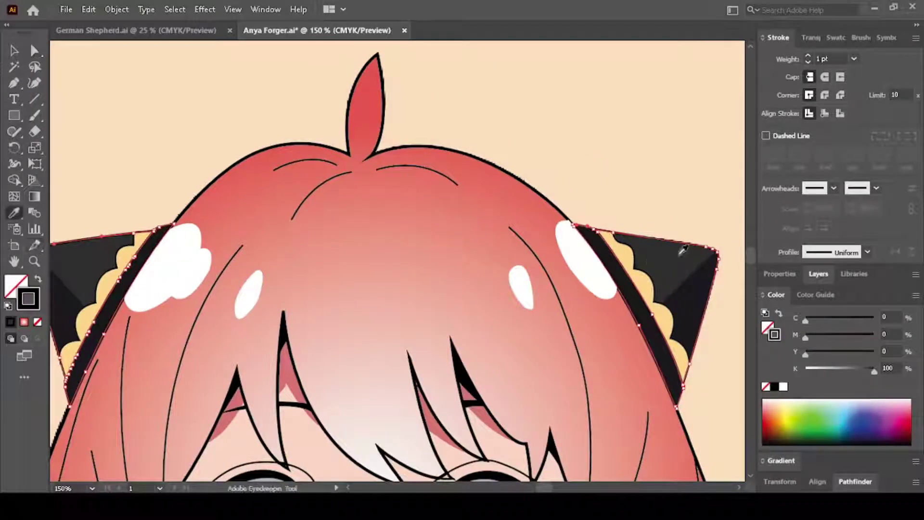
pyautogui.press('a')
pyautogui.scroll(1, 371, 262)
pyautogui.hscroll(-5, 370, 263)
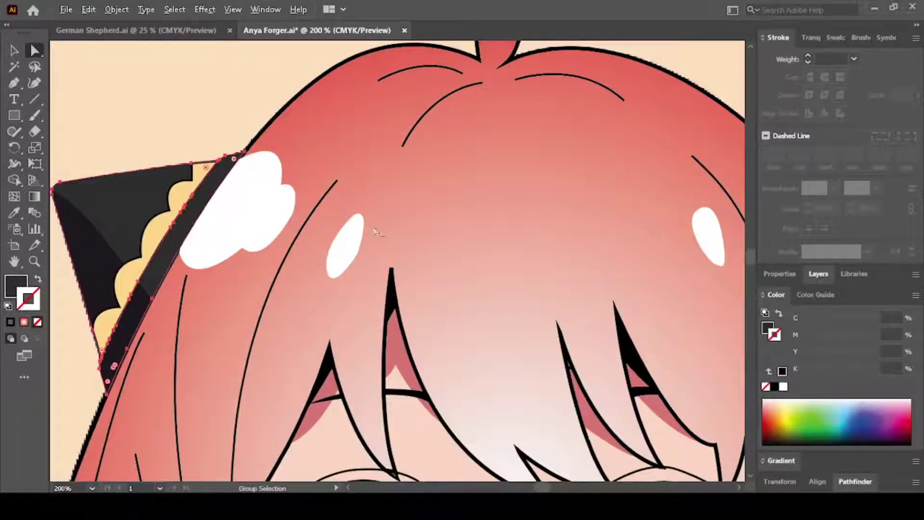
pyautogui.hscroll(5, 375, 232)
pyautogui.scroll(-3, 434, 240)
pyautogui.scroll(-2, 433, 241)
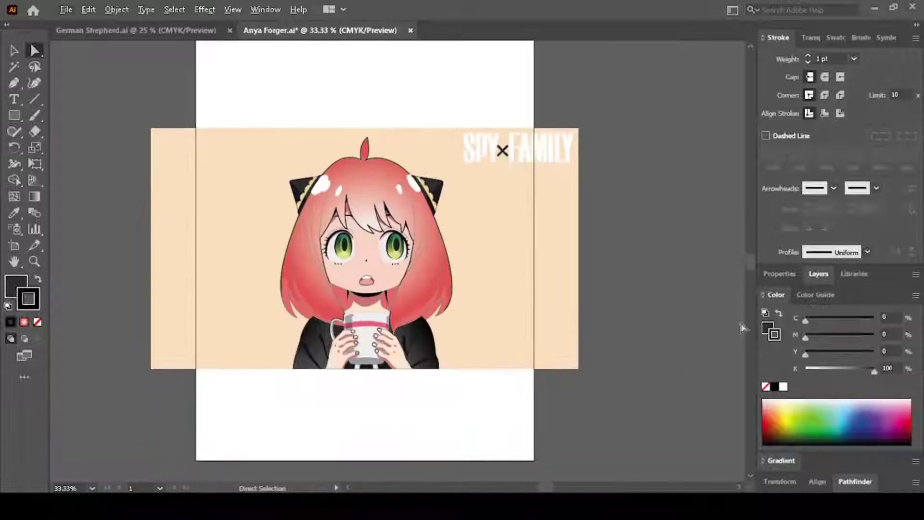
# Step: Add a white mid-gradient stop to the iris and move the midpoint to 72.65%
pyautogui.moveTo(855, 428)
pyautogui.mouseDown()
pyautogui.moveTo(837, 428)
pyautogui.moveTo(817, 410)
pyautogui.moveTo(847, 426)
pyautogui.moveTo(871, 427)
pyautogui.moveTo(879, 410)
pyautogui.moveTo(865, 427)
pyautogui.mouseUp()
pyautogui.click(783, 186)
pyautogui.click(825, 411)
# Step: Draw white oval highlights on the left and right irises
pyautogui.click(297, 235)
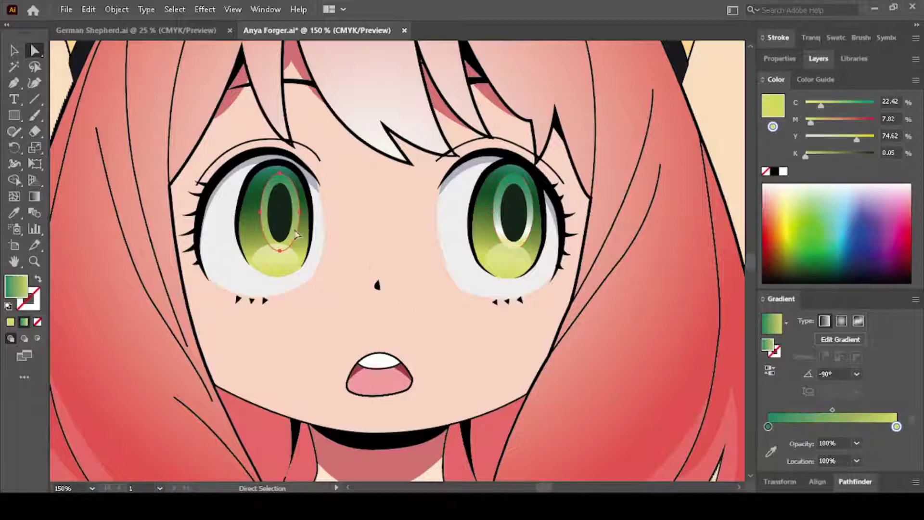
pyautogui.hotkey('ctrl', 'shift', 'a')
pyautogui.press('l')
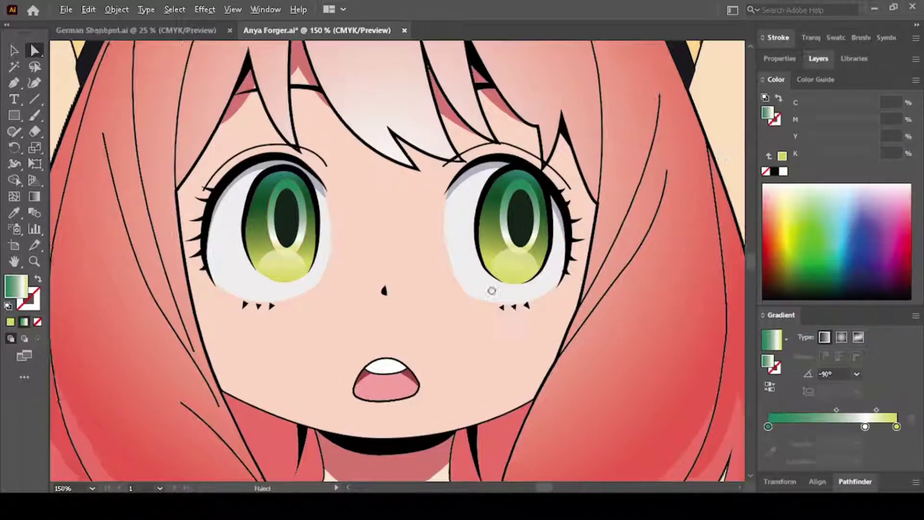
pyautogui.scroll(2, 392, 224)
pyautogui.moveTo(367, 212); pyautogui.dragTo(343, 198)
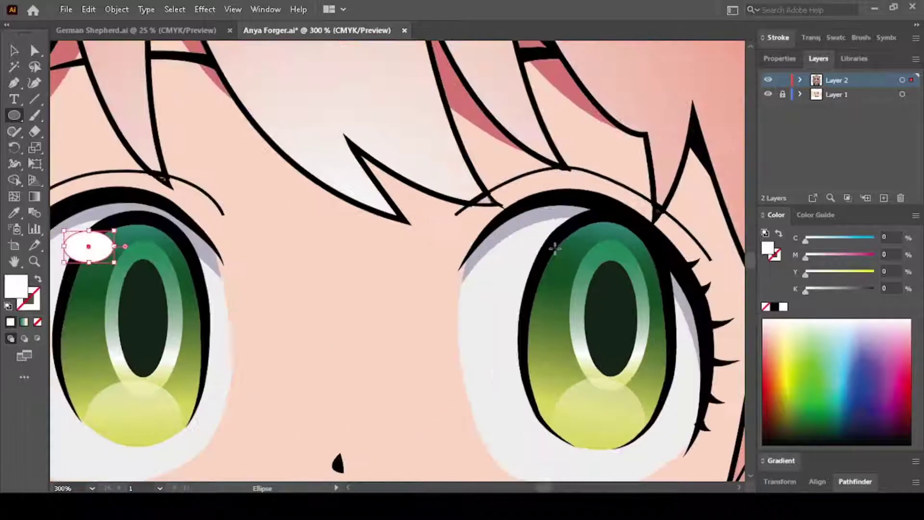
pyautogui.moveTo(555, 248); pyautogui.dragTo(578, 262)
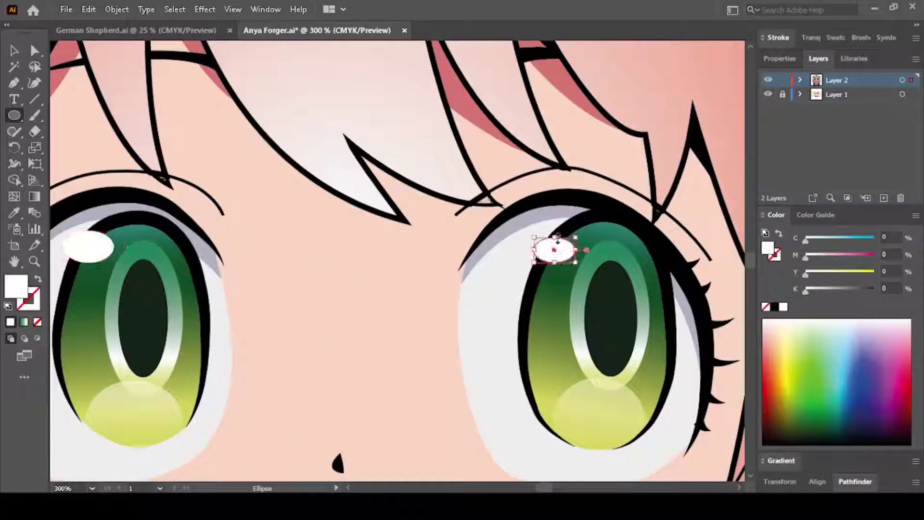
# Step: Tilt both eye highlights and nudge the left one into place
pyautogui.scroll(-1, 553, 248)
pyautogui.hotkey('ctrl', 'shift', 'a')
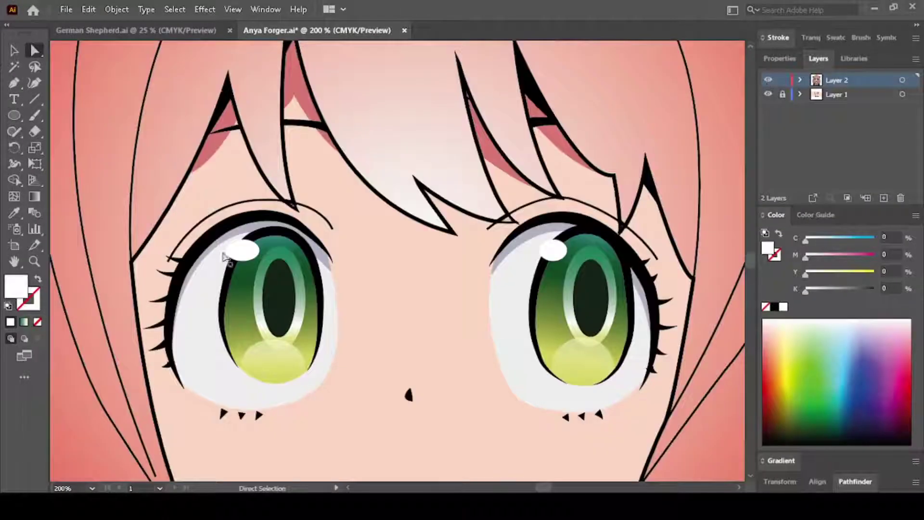
pyautogui.scroll(1, 226, 258)
pyautogui.click(245, 248)
pyautogui.press('v')
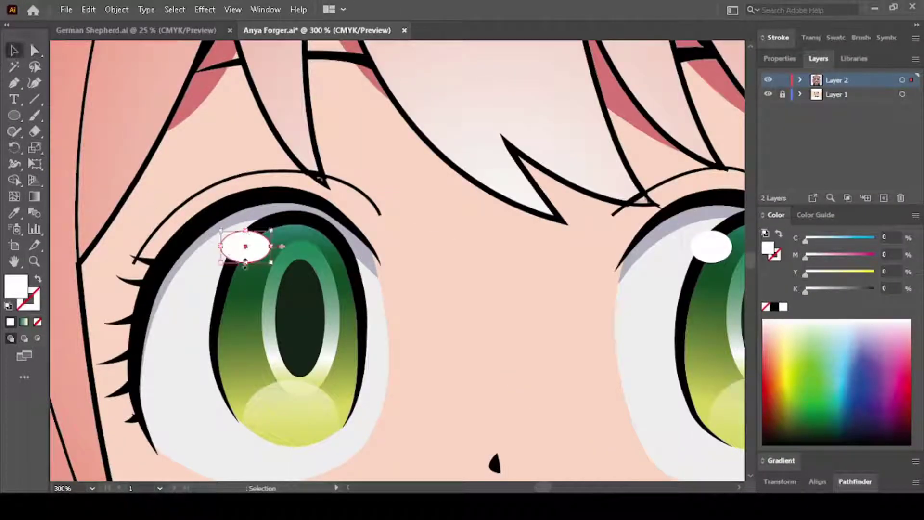
pyautogui.moveTo(221, 263); pyautogui.dragTo(231, 247)
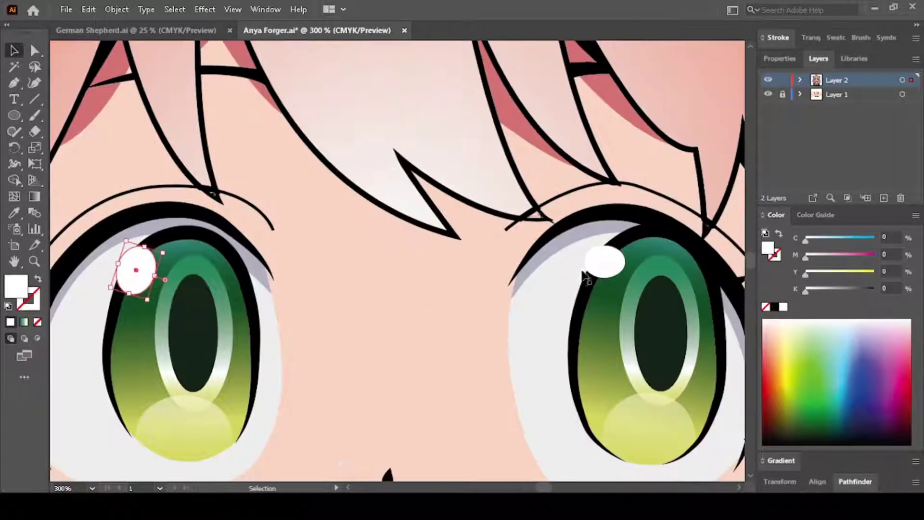
pyautogui.click(588, 271)
pyautogui.moveTo(584, 279); pyautogui.dragTo(588, 295)
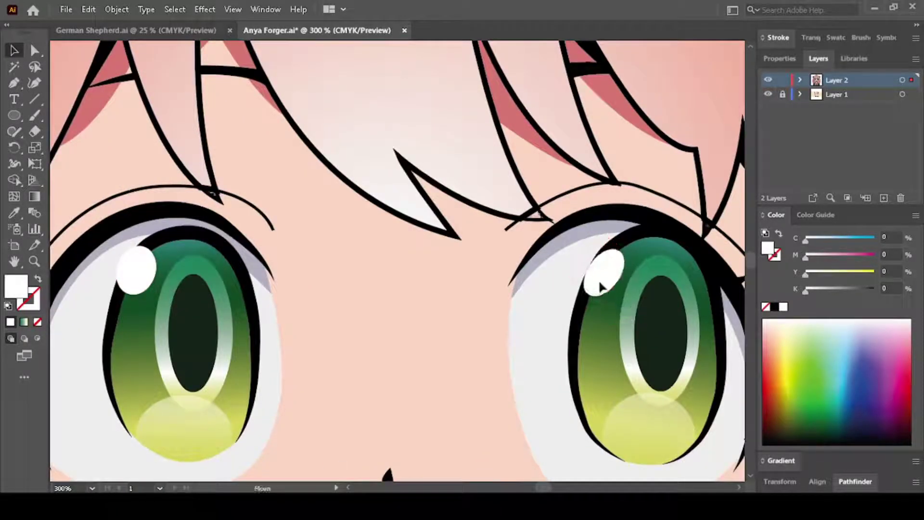
pyautogui.click(145, 274)
pyautogui.moveTo(145, 274); pyautogui.dragTo(147, 279)
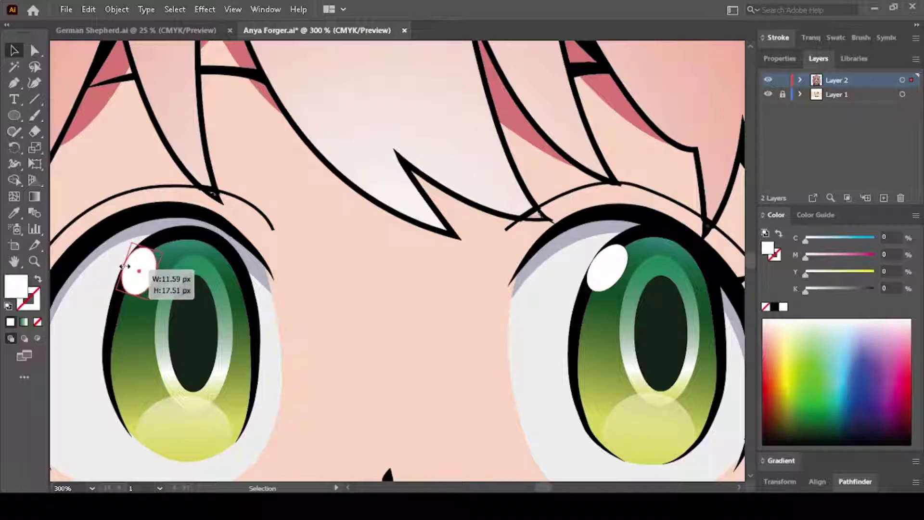
# Step: Draw an artboard-sized rectangle filled with the peach colour, sent behind the character
pyautogui.press('i')
pyautogui.click(541, 299)
pyautogui.hotkey('ctrl', '0')
pyautogui.press('m')
pyautogui.moveTo(159, 89); pyautogui.dragTo(666, 450)
pyautogui.press('i')
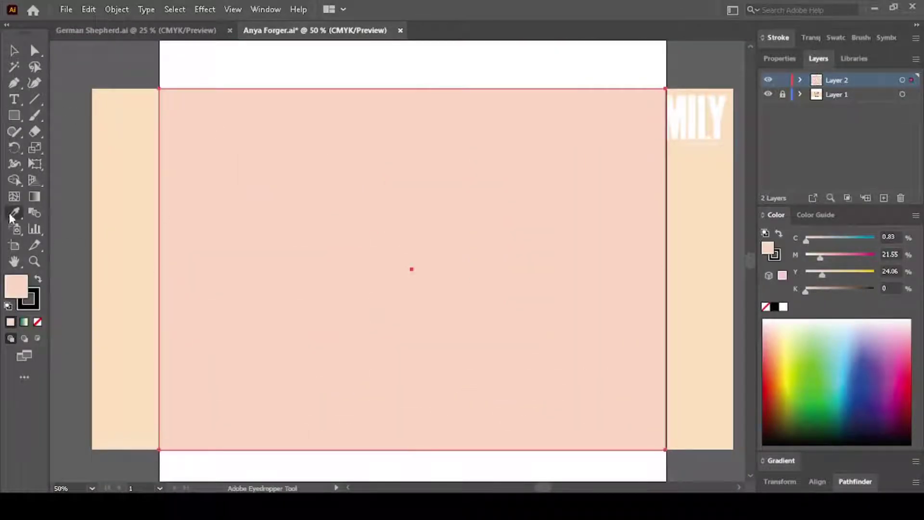
pyautogui.click(594, 270)
pyautogui.hotkey('ctrl', 'shift', '[')
# Step: Fit the artboard in view and hide Layer 1
pyautogui.press('v')
pyautogui.hotkey('ctrl', '-')
pyautogui.click(768, 95)
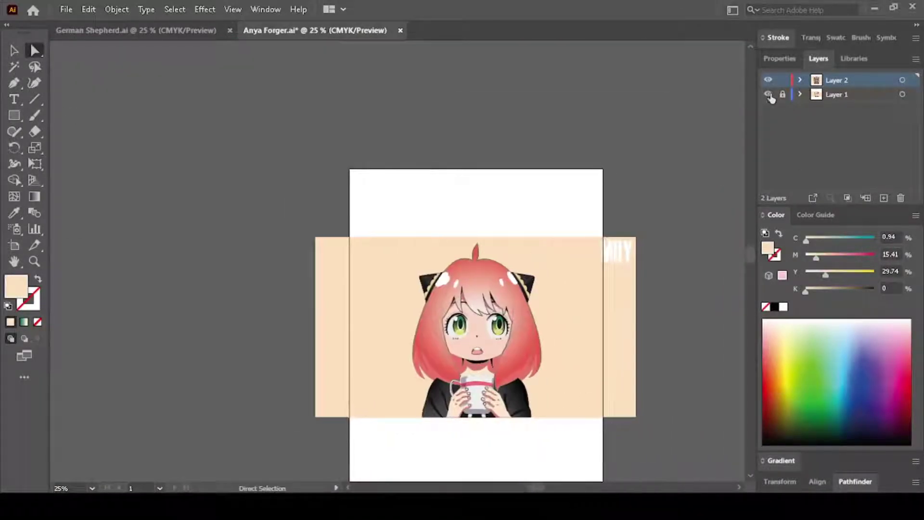
pyautogui.hotkey('ctrl', '=')
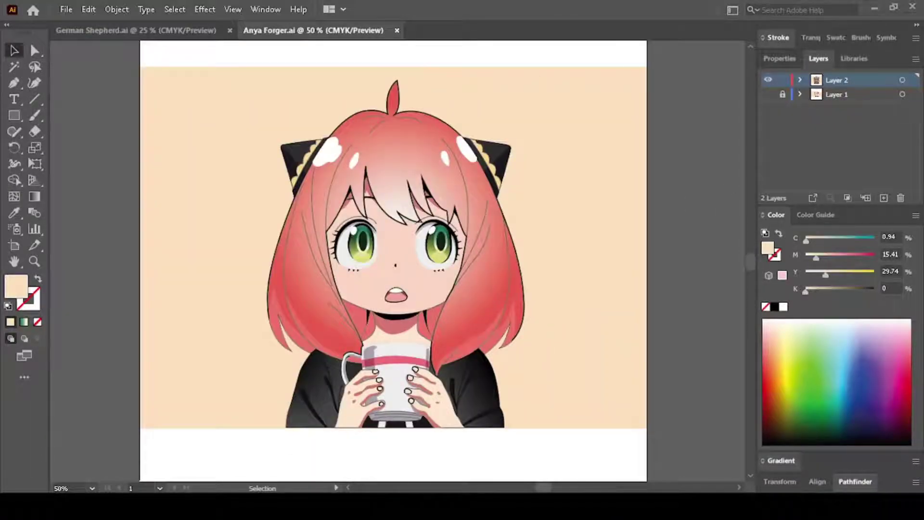